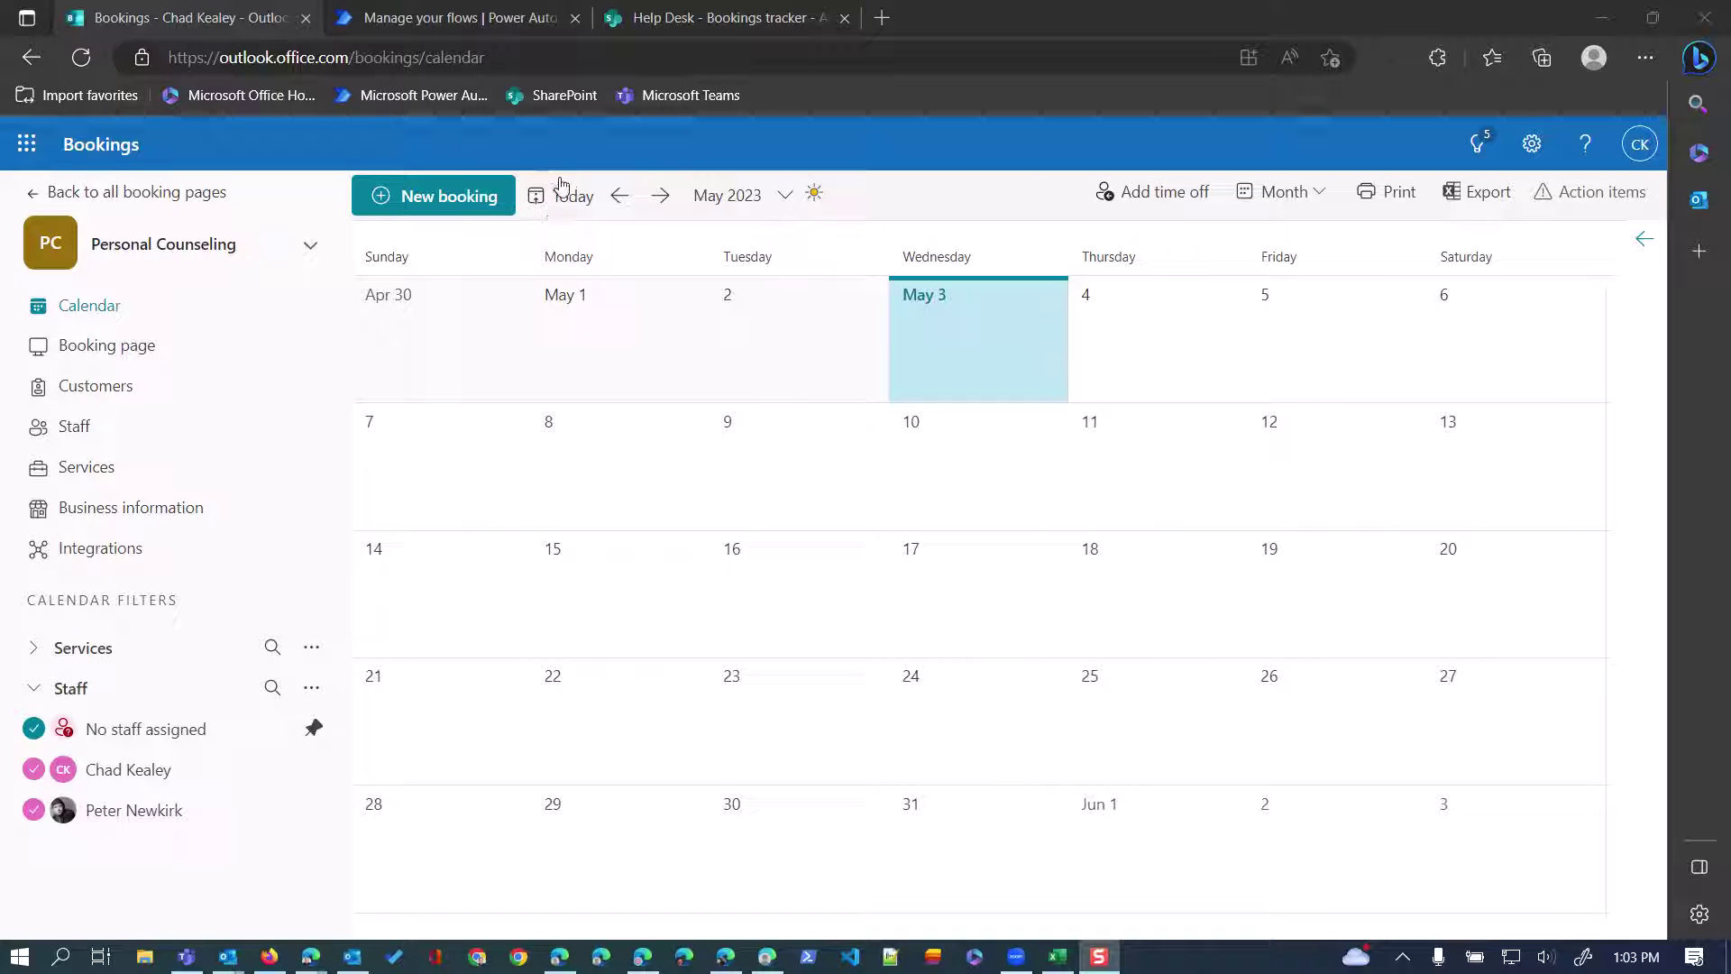
Glance at the SharePoint Bookings tracker list, then bring up the list of Bookings services.
{"action": "left_click", "coordinate": [704, 20]}
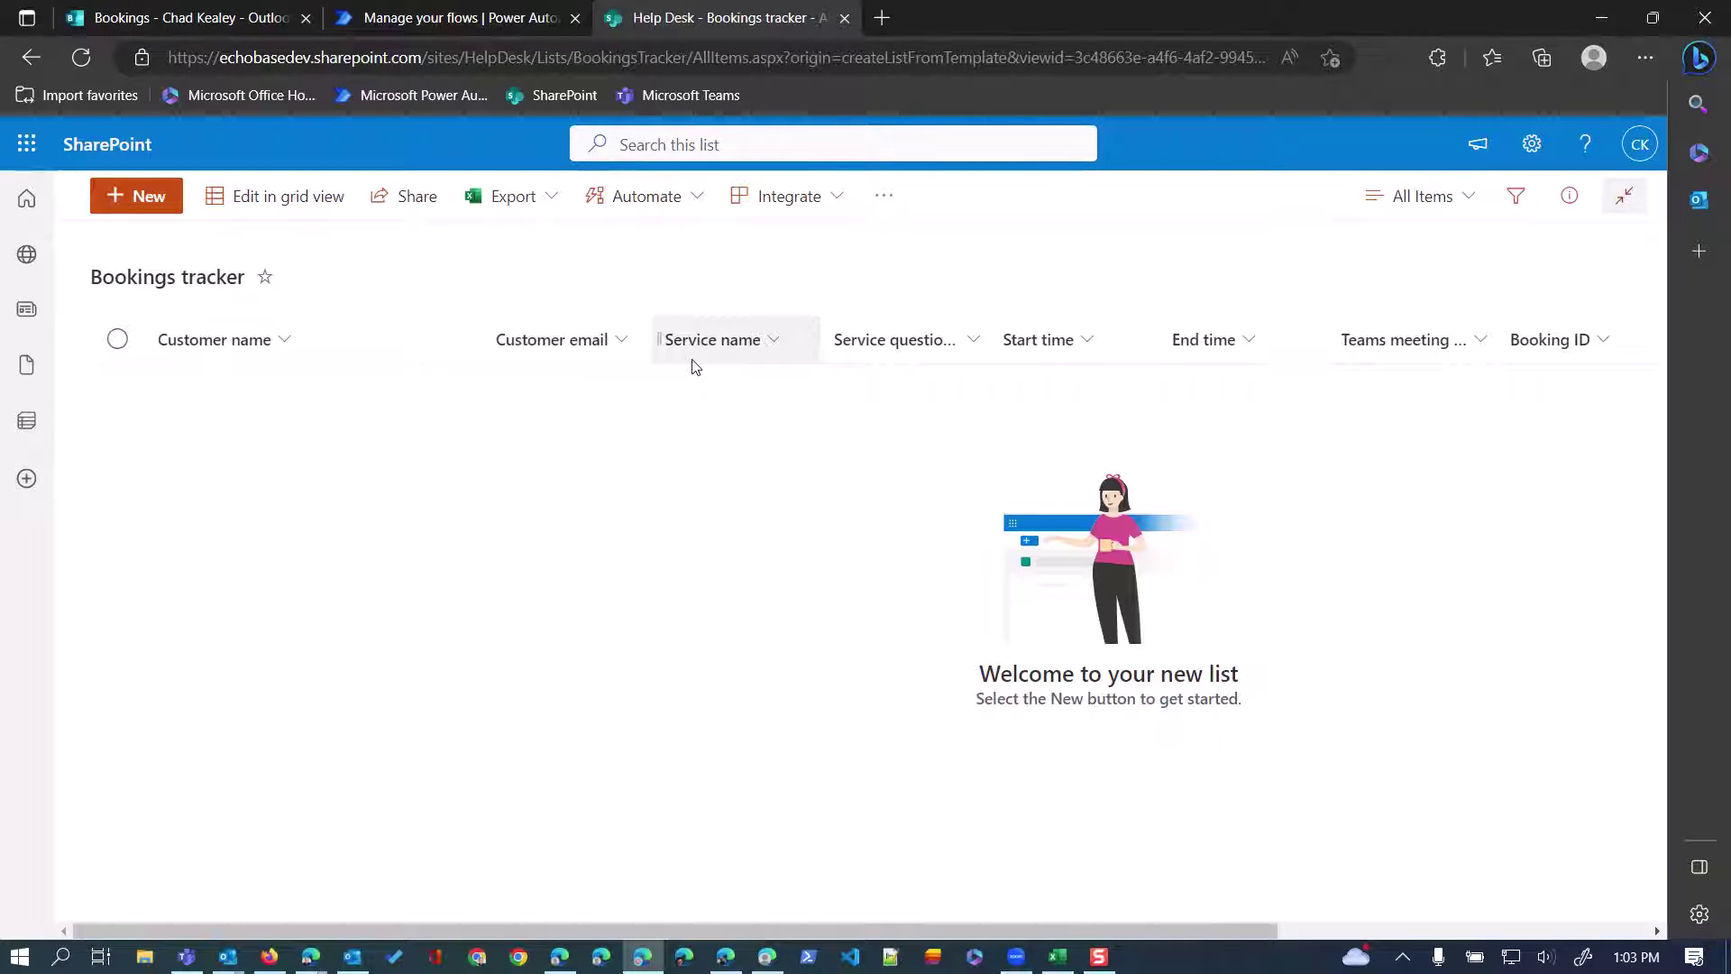
{"action": "left_click", "coordinate": [174, 18]}
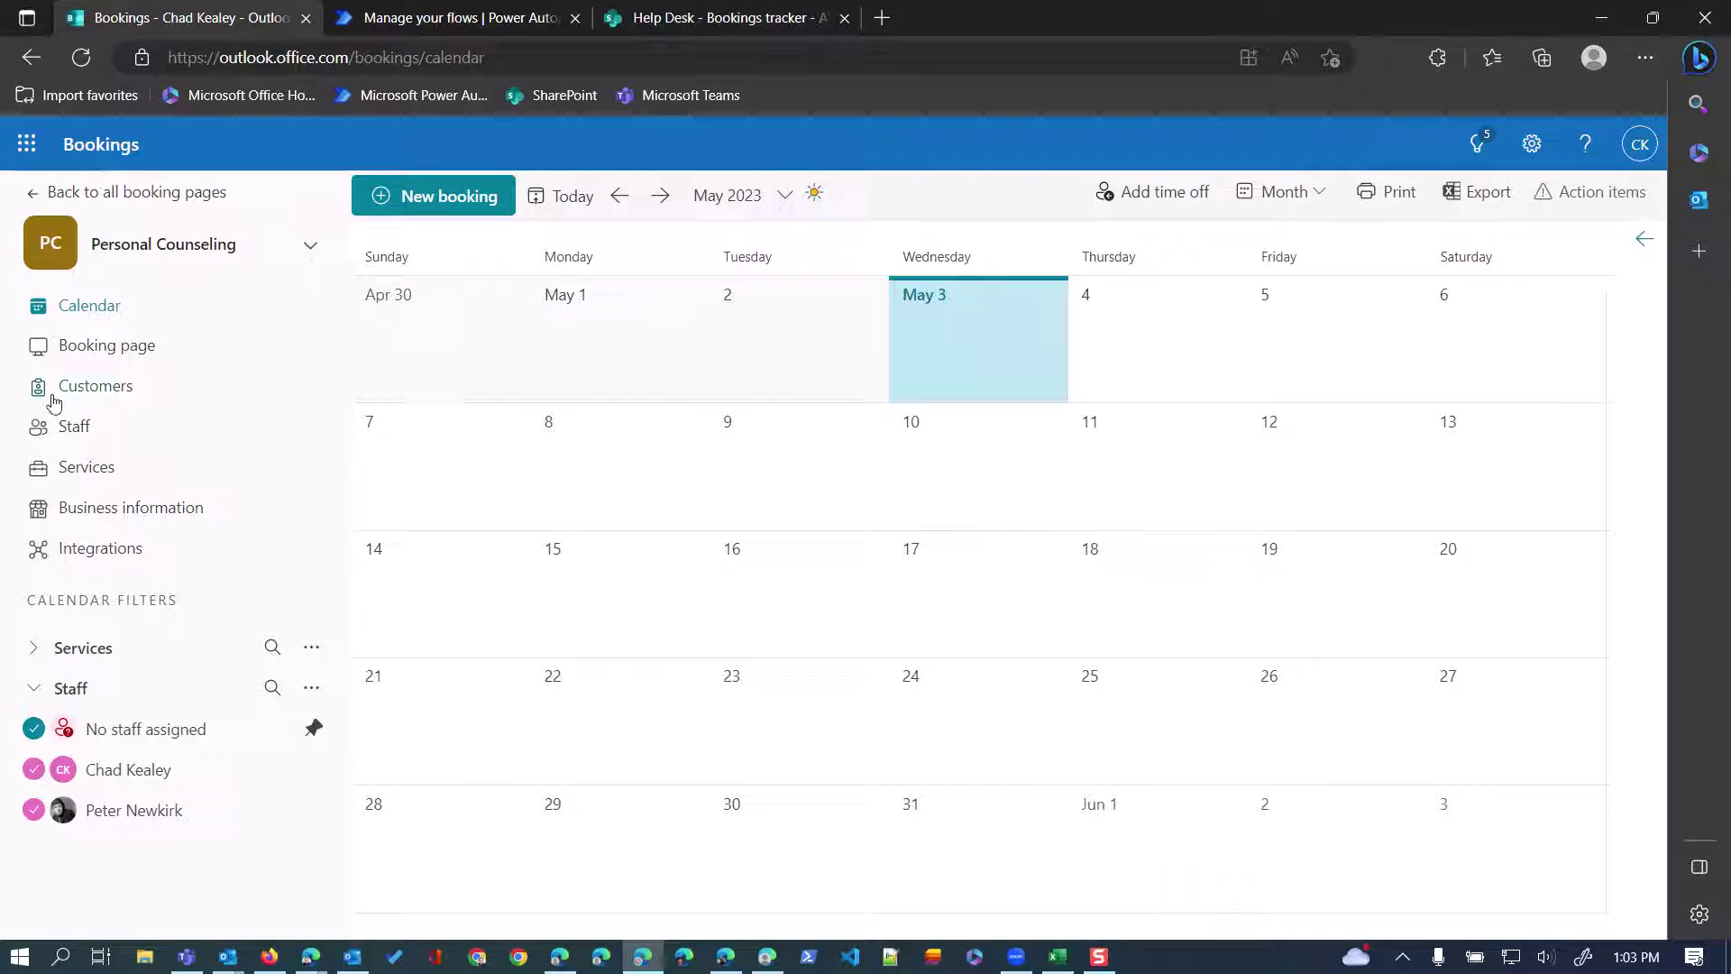
{"action": "left_click", "coordinate": [72, 467]}
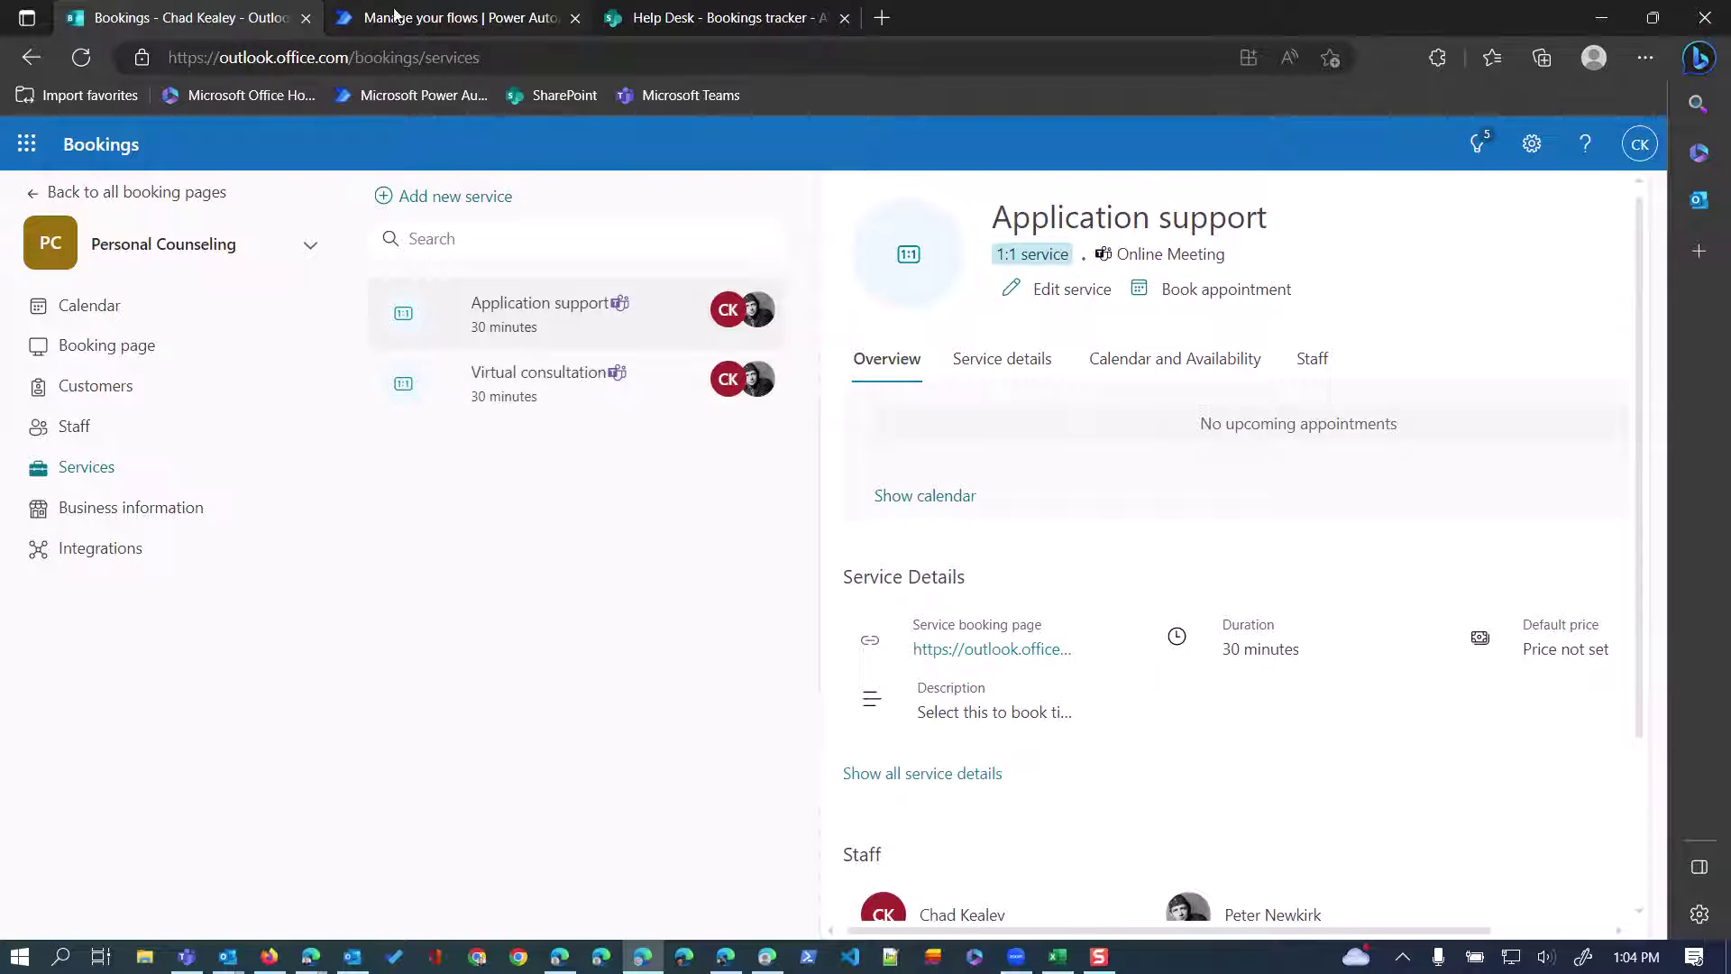
Widen the tracker's Service questions and answers column, then return to the Application support service.
{"action": "left_click", "coordinate": [753, 20]}
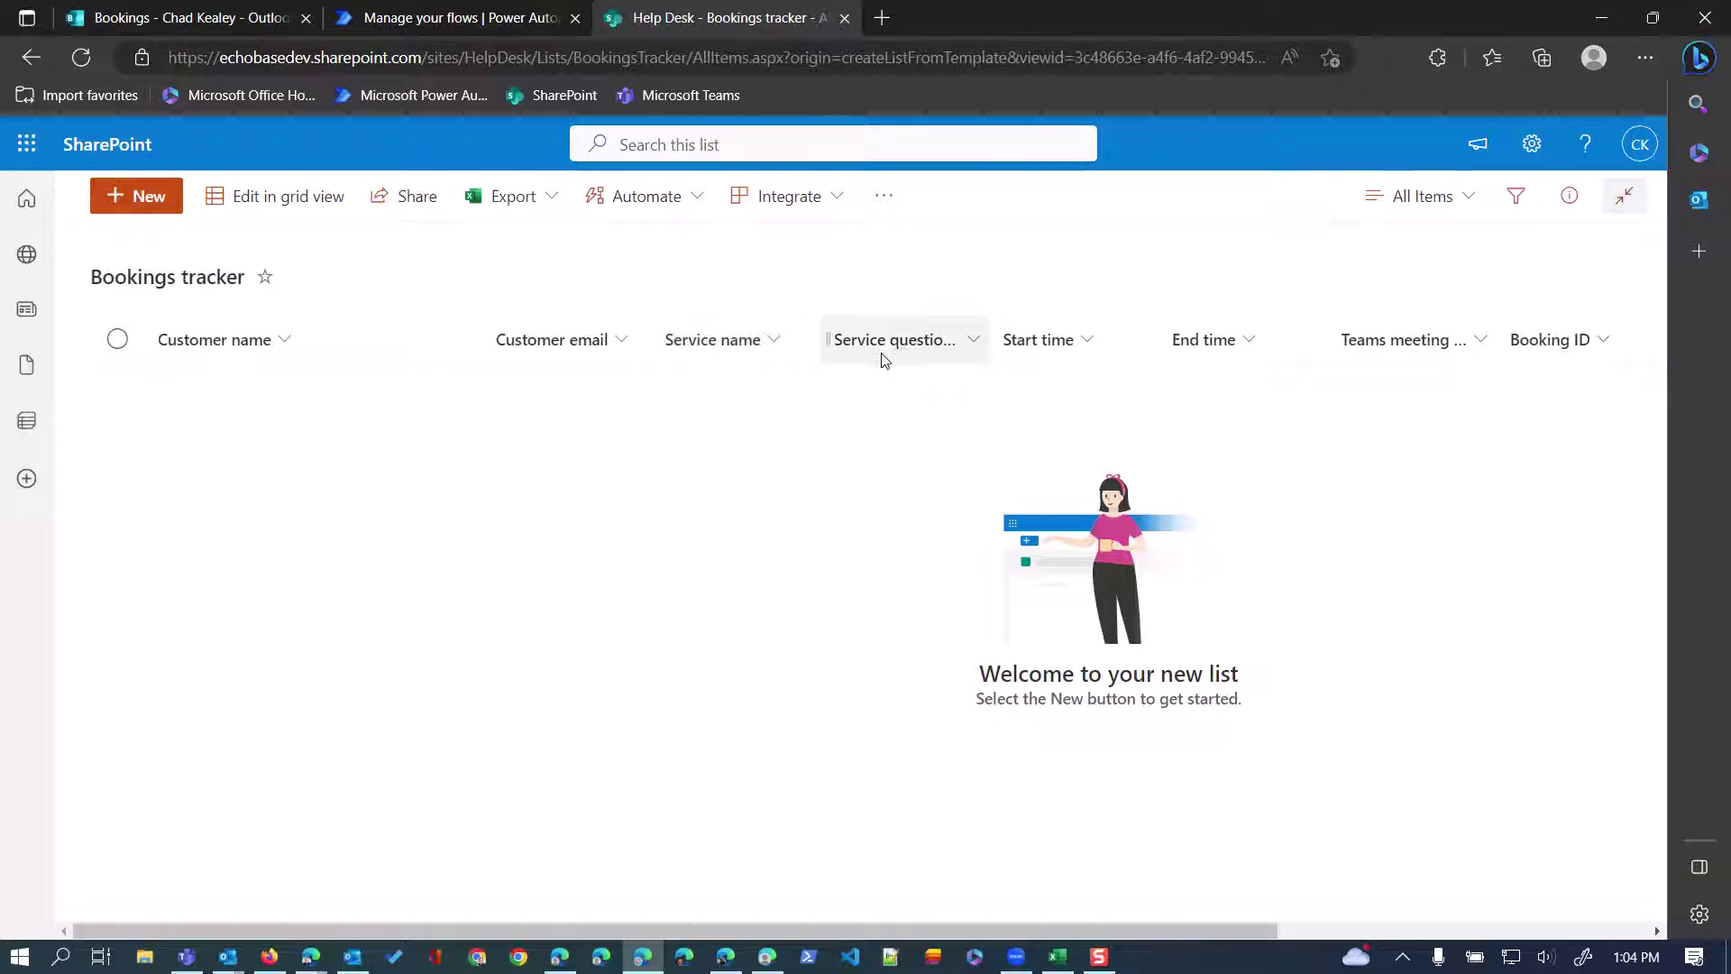
{"action": "left_click_drag", "start_coordinate": [983, 328], "coordinate": [1113, 329]}
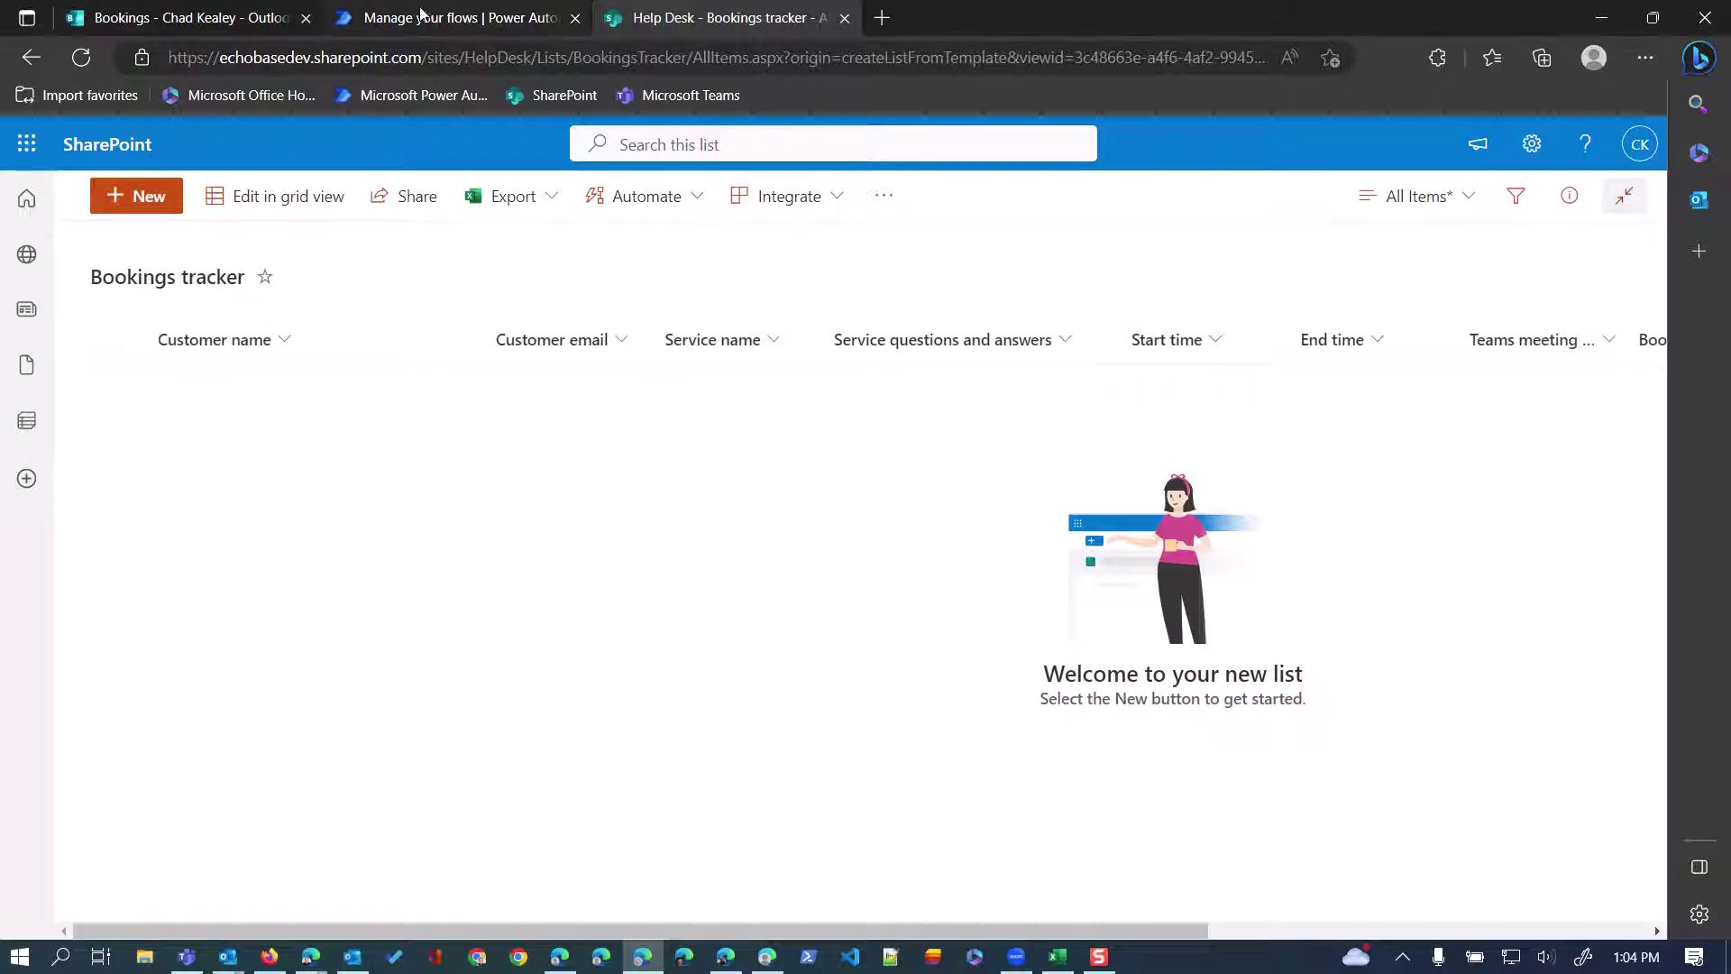
{"action": "left_click", "coordinate": [202, 20]}
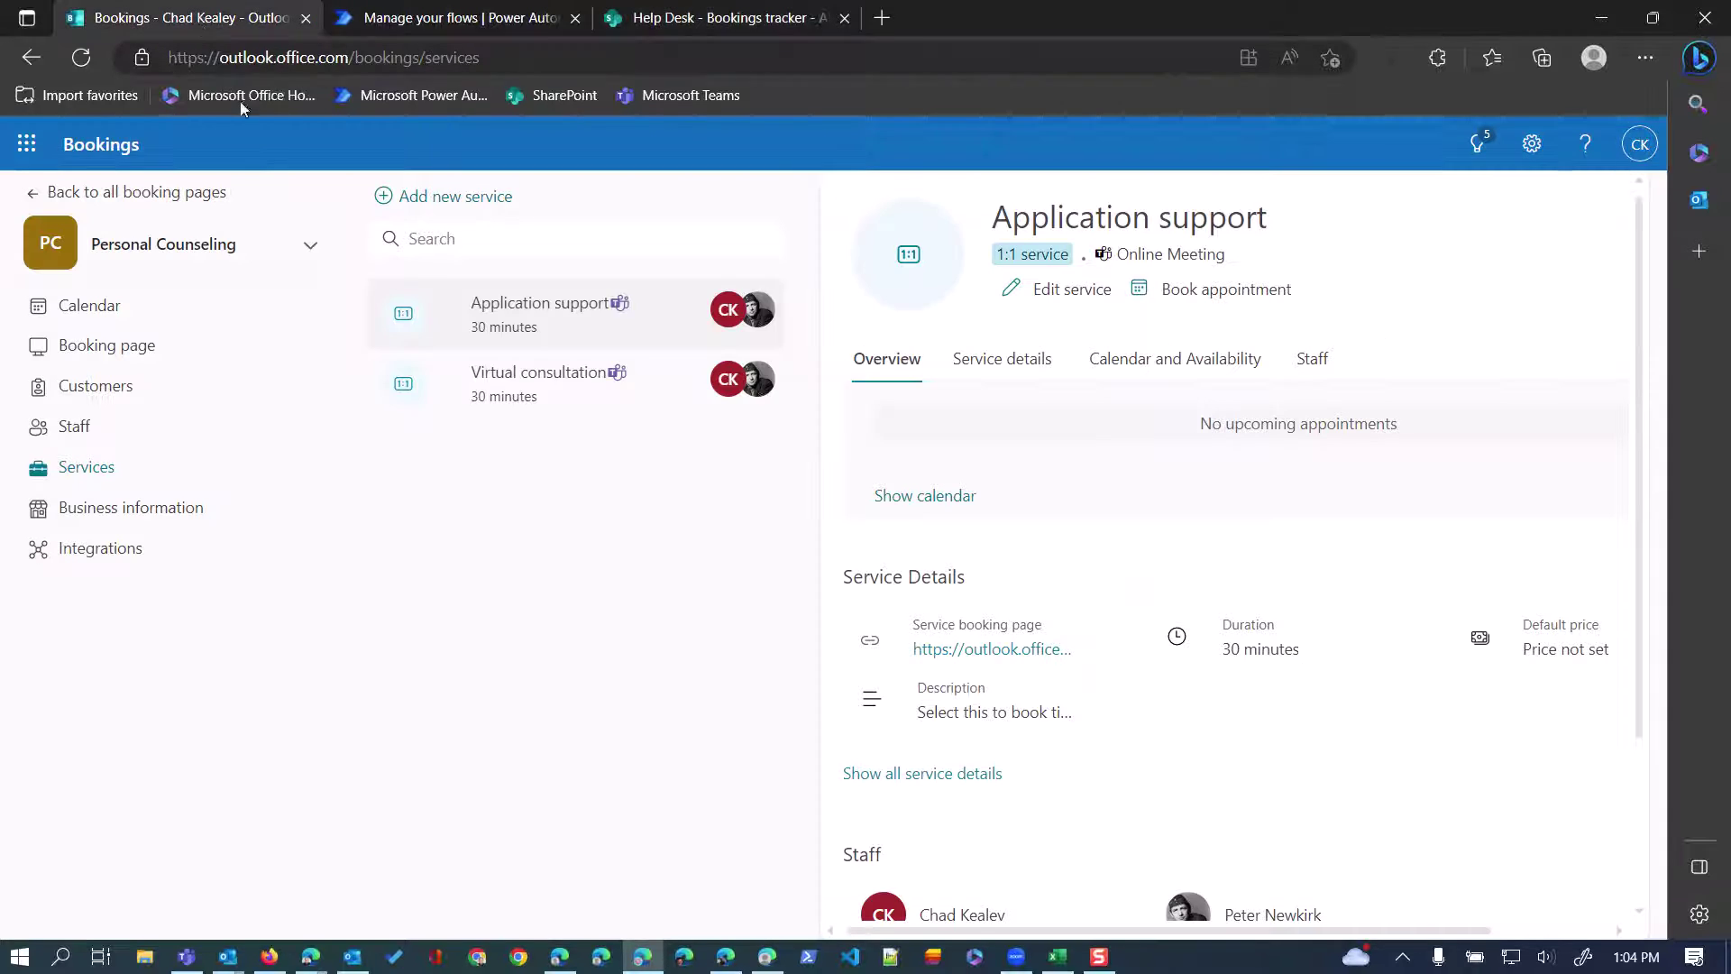
Review the Application support service's custom fields in its settings, discarding without saving.
{"action": "left_click", "coordinate": [995, 361]}
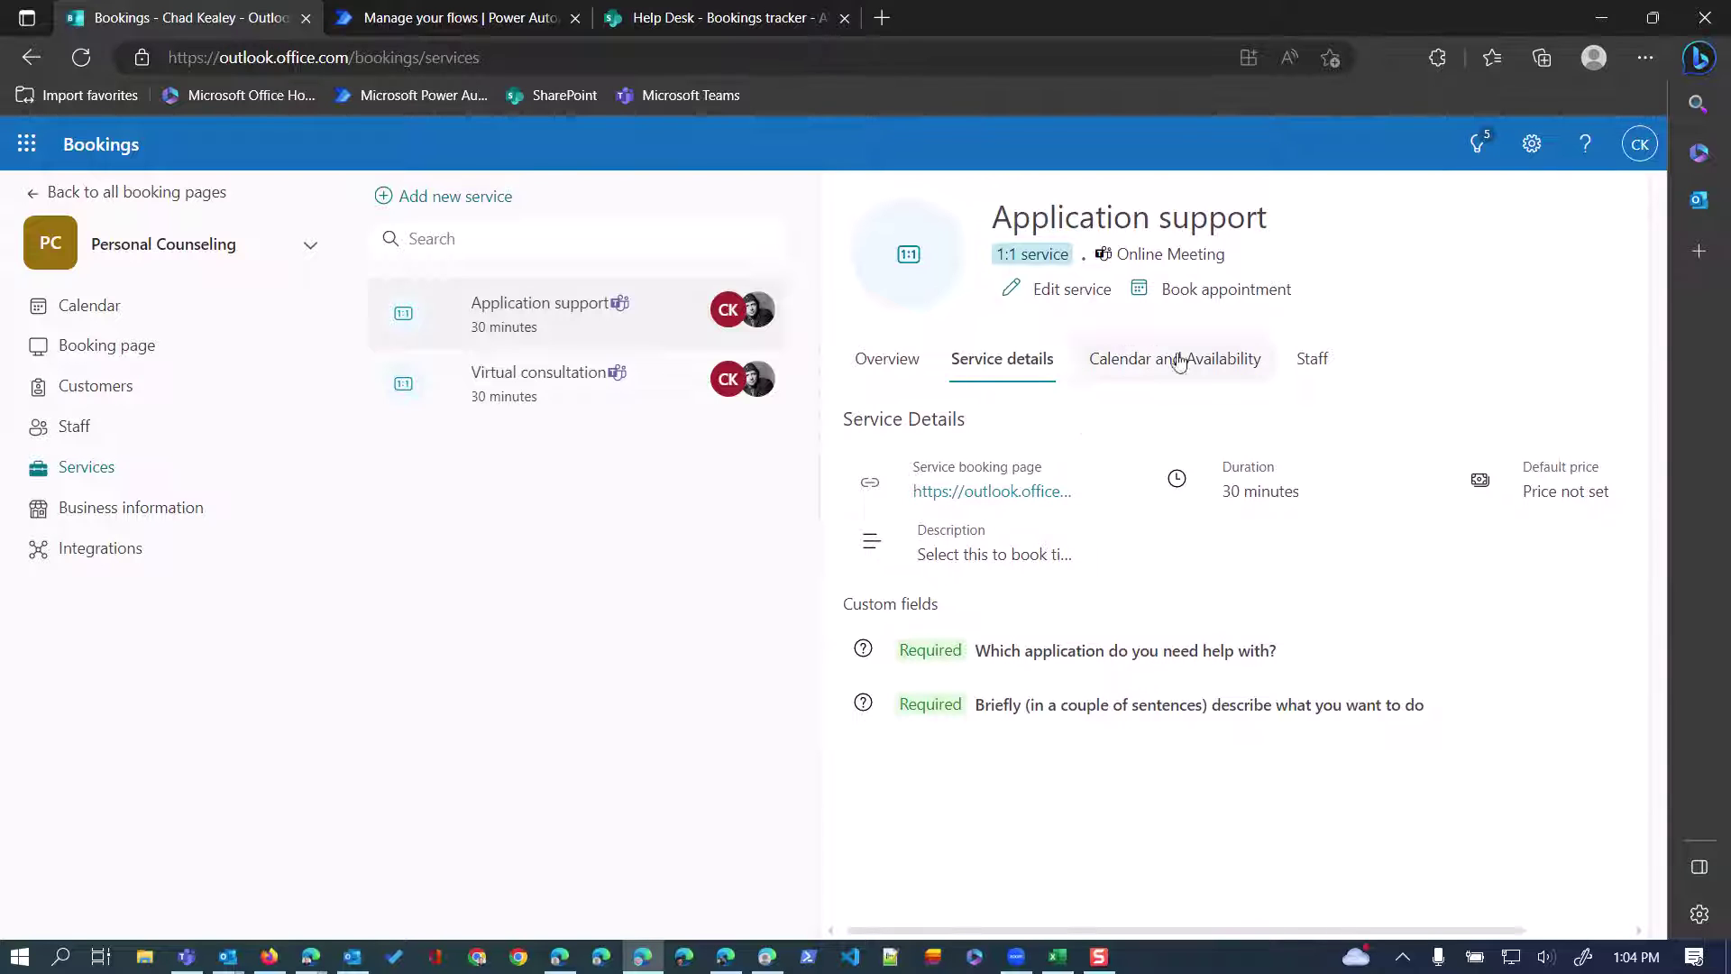
{"action": "left_click", "coordinate": [1057, 290]}
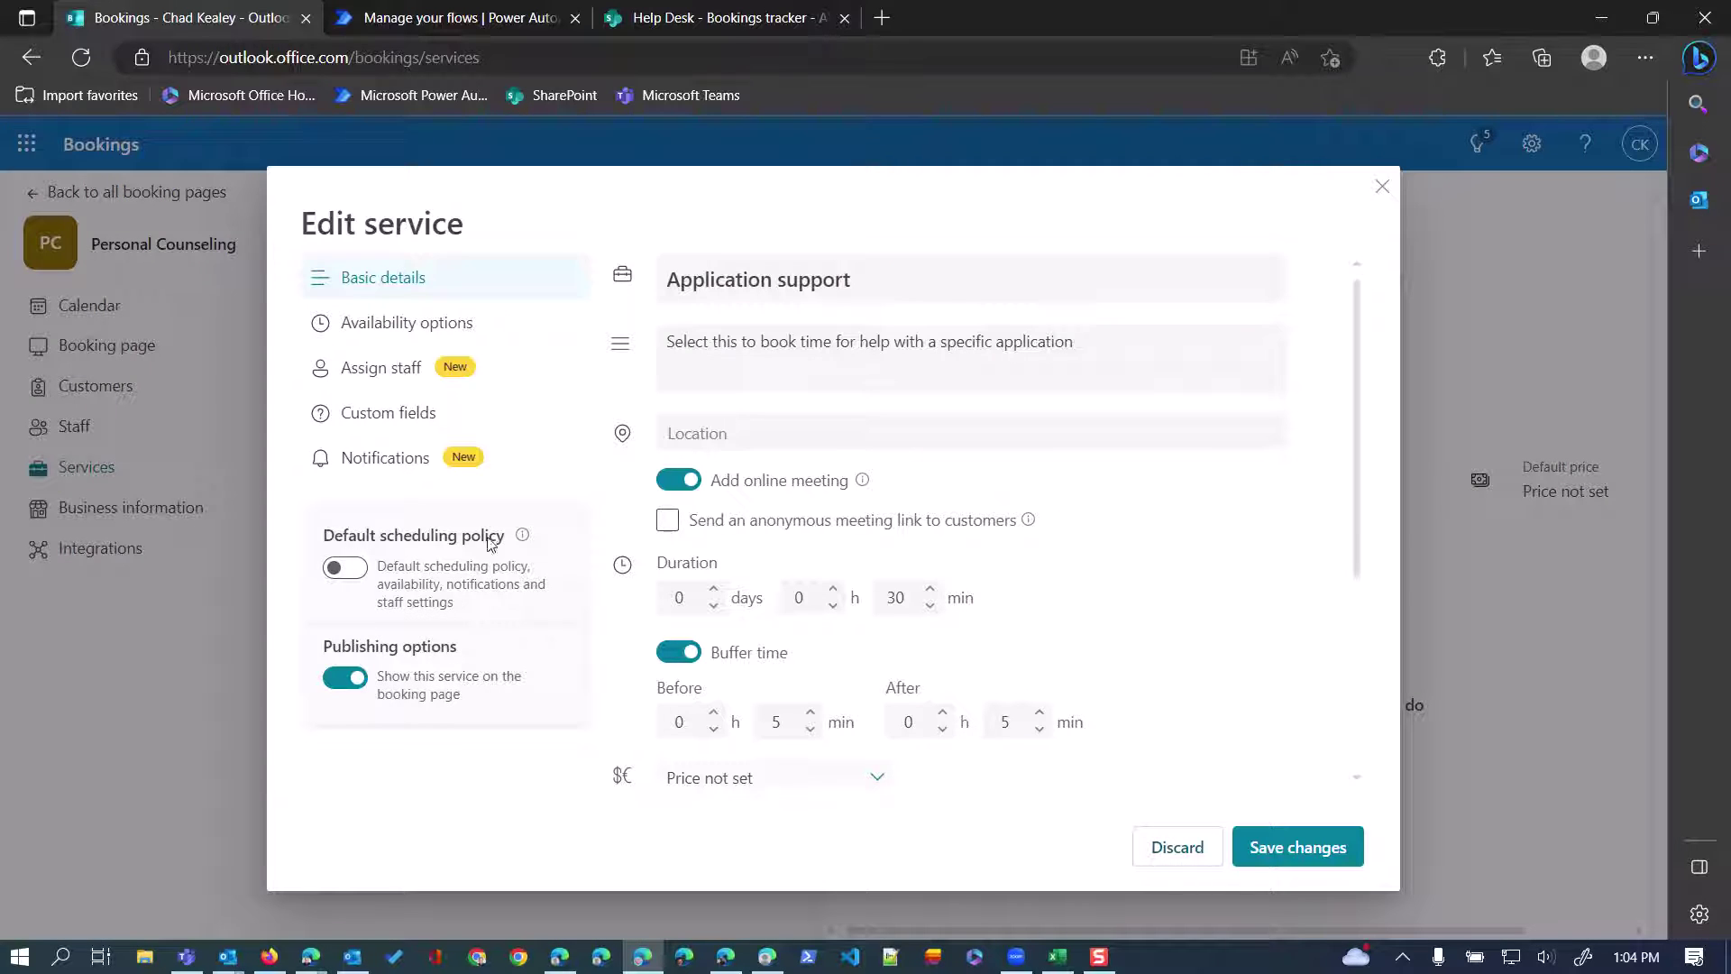
{"action": "scroll", "coordinate": [746, 620], "scroll_direction": "down", "scroll_amount": 1}
{"action": "left_click", "coordinate": [360, 330]}
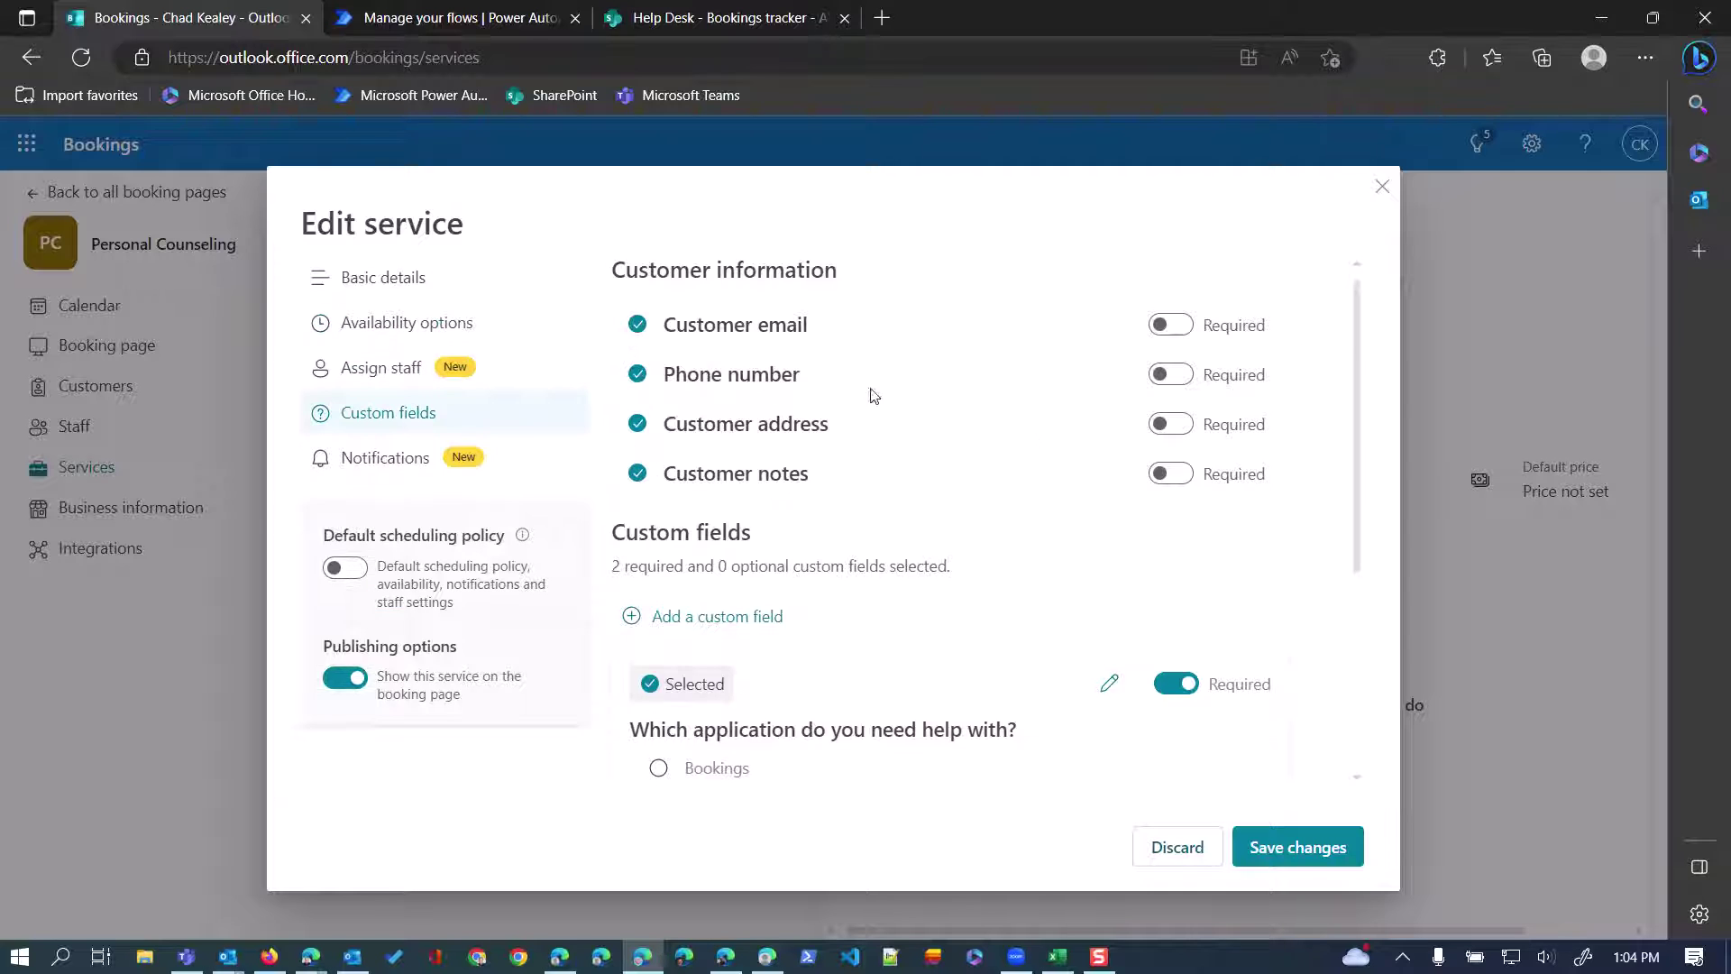
{"action": "scroll", "coordinate": [866, 570], "scroll_direction": "down", "scroll_amount": 3}
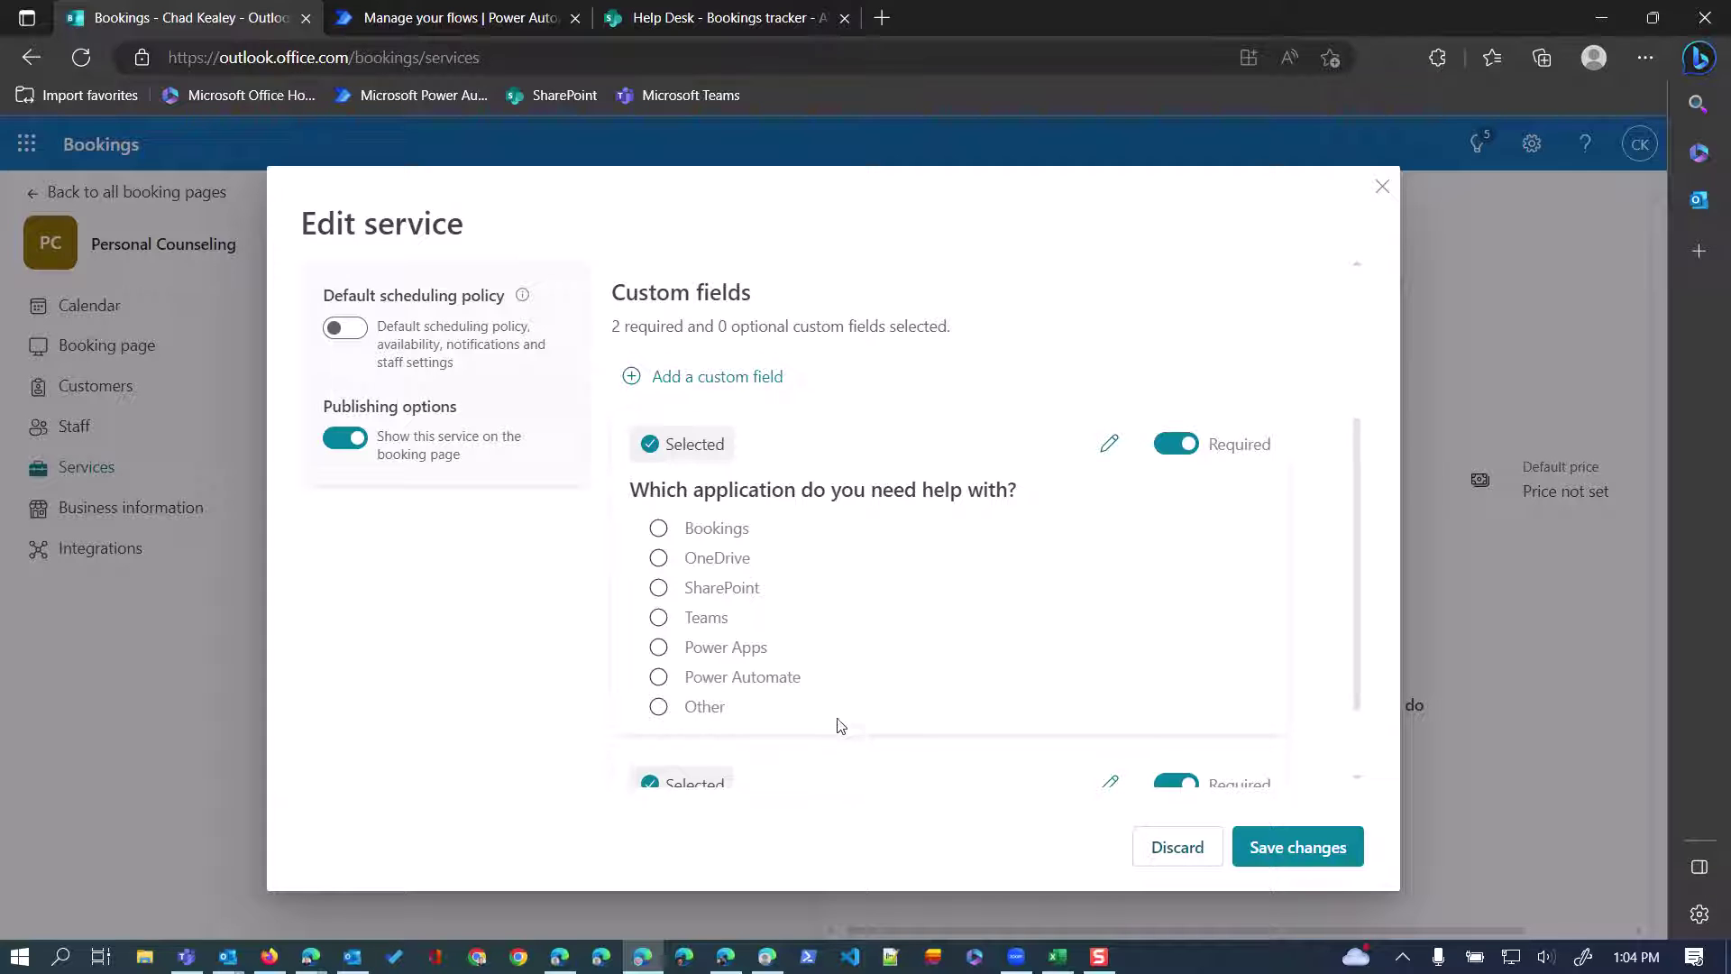
{"action": "scroll", "coordinate": [843, 613], "scroll_direction": "down", "scroll_amount": 1}
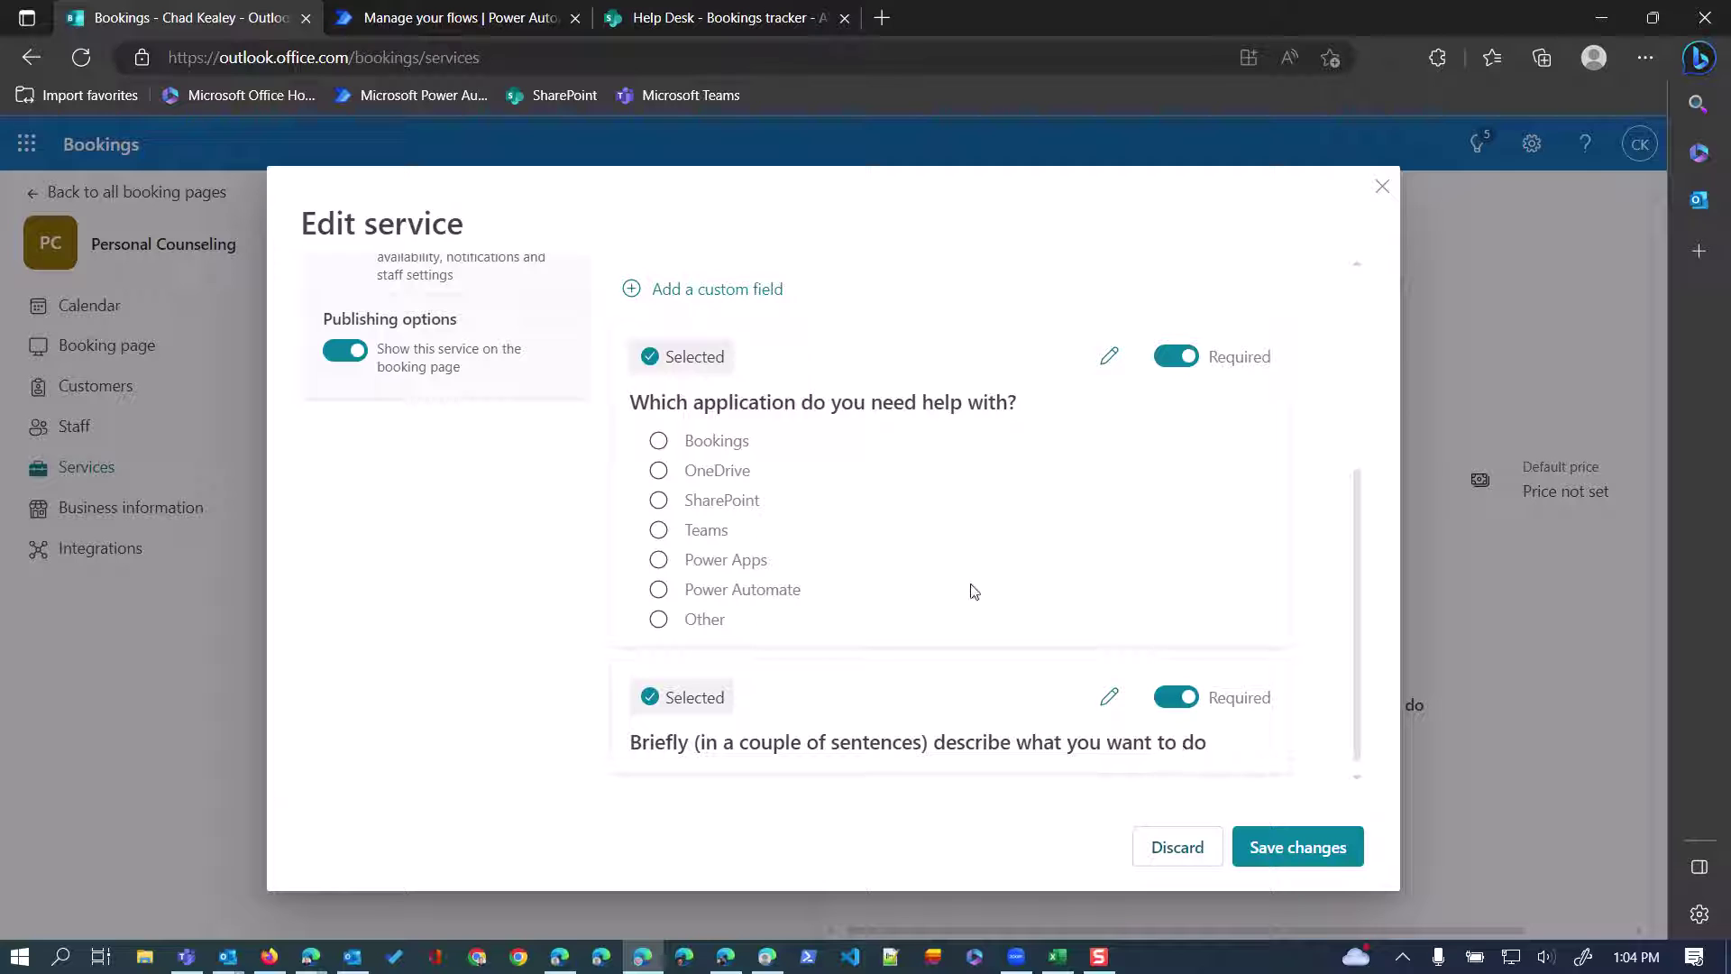
{"action": "left_click", "coordinate": [1180, 853]}
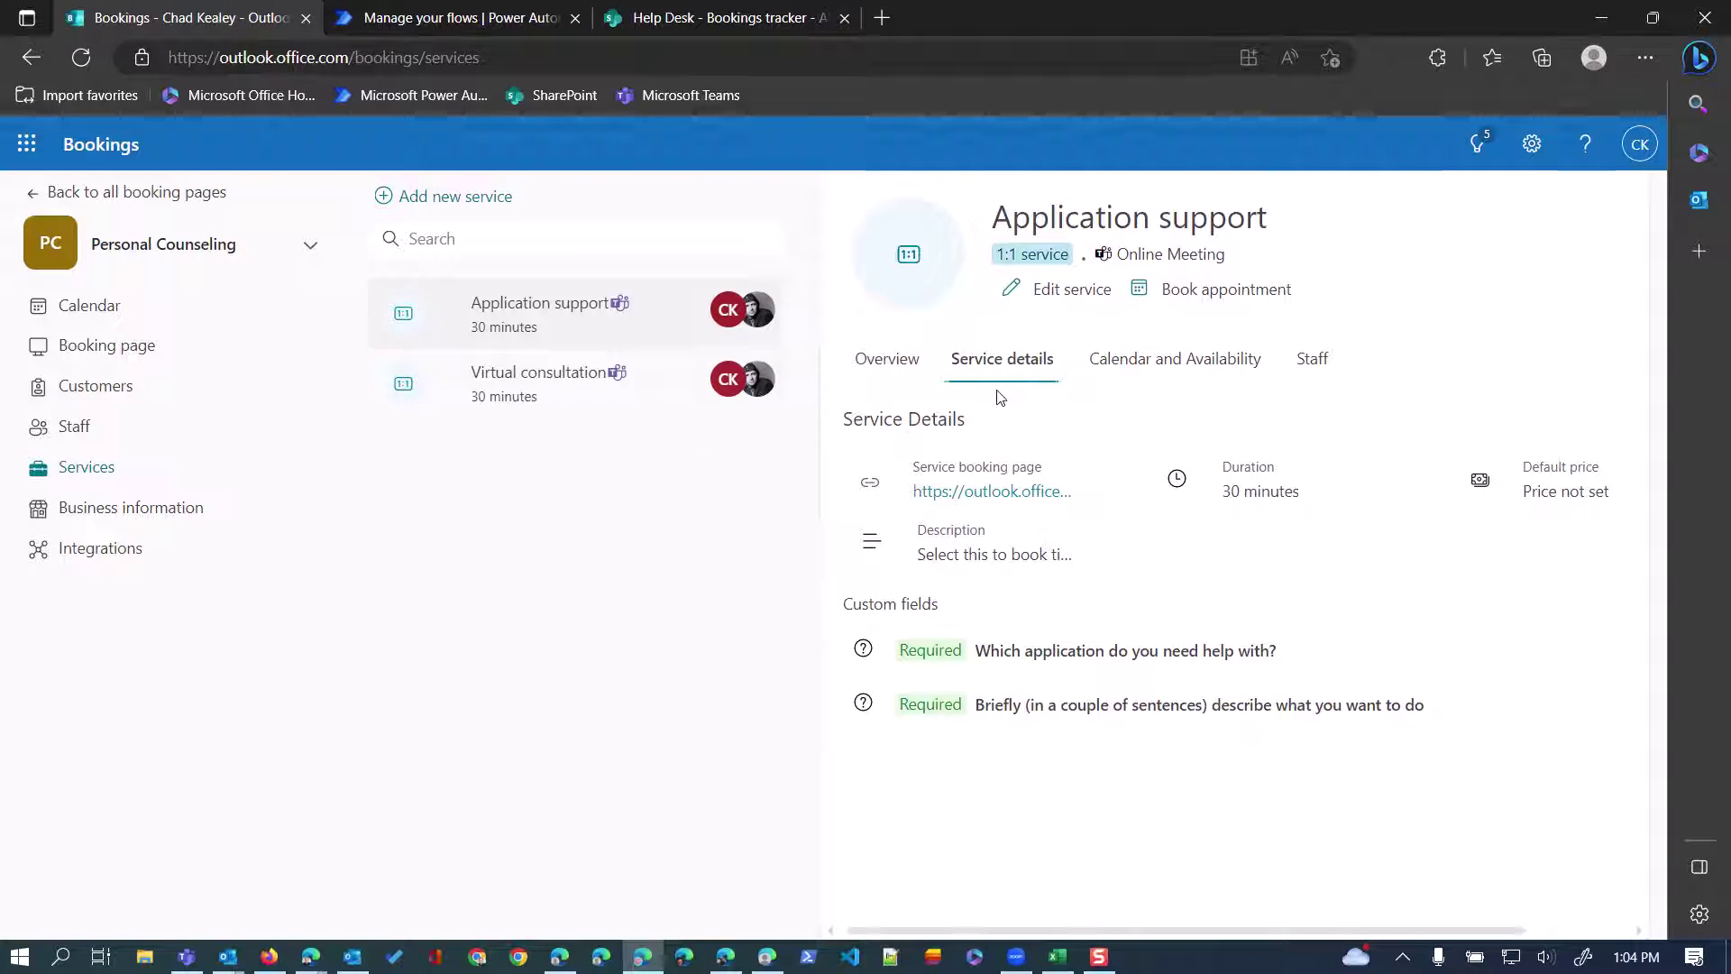
View the Virtual consultation service details, then go back to the SharePoint tracker list.
{"action": "left_click", "coordinate": [515, 375]}
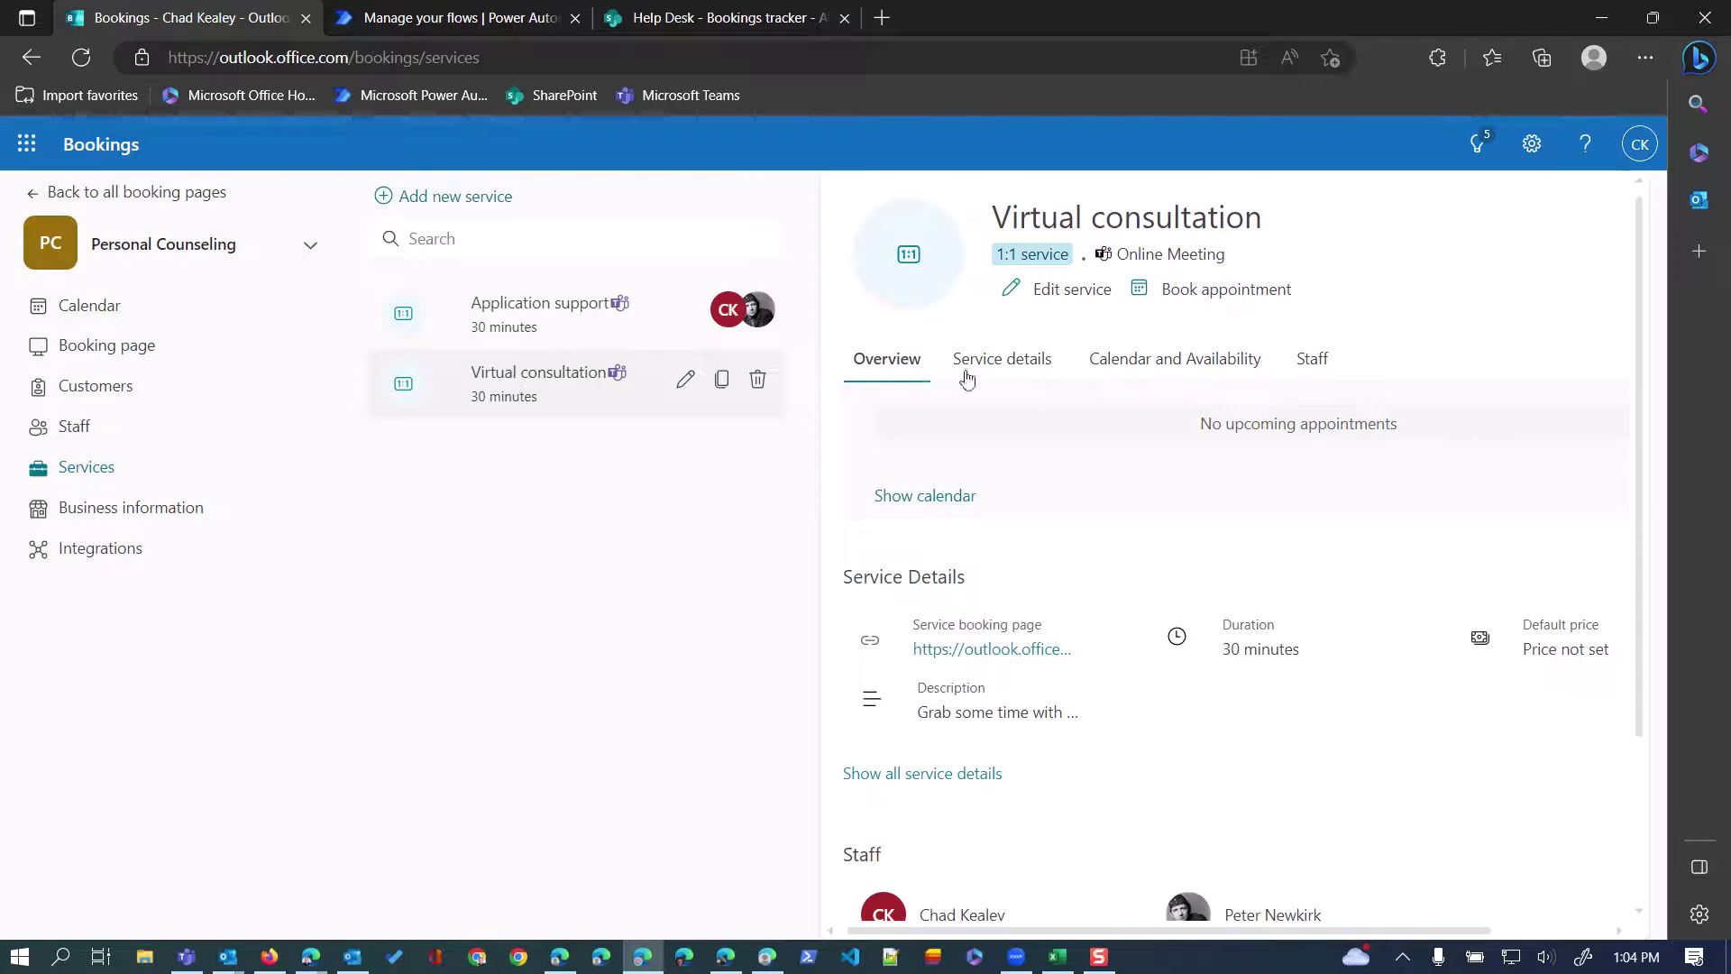
{"action": "left_click", "coordinate": [999, 370]}
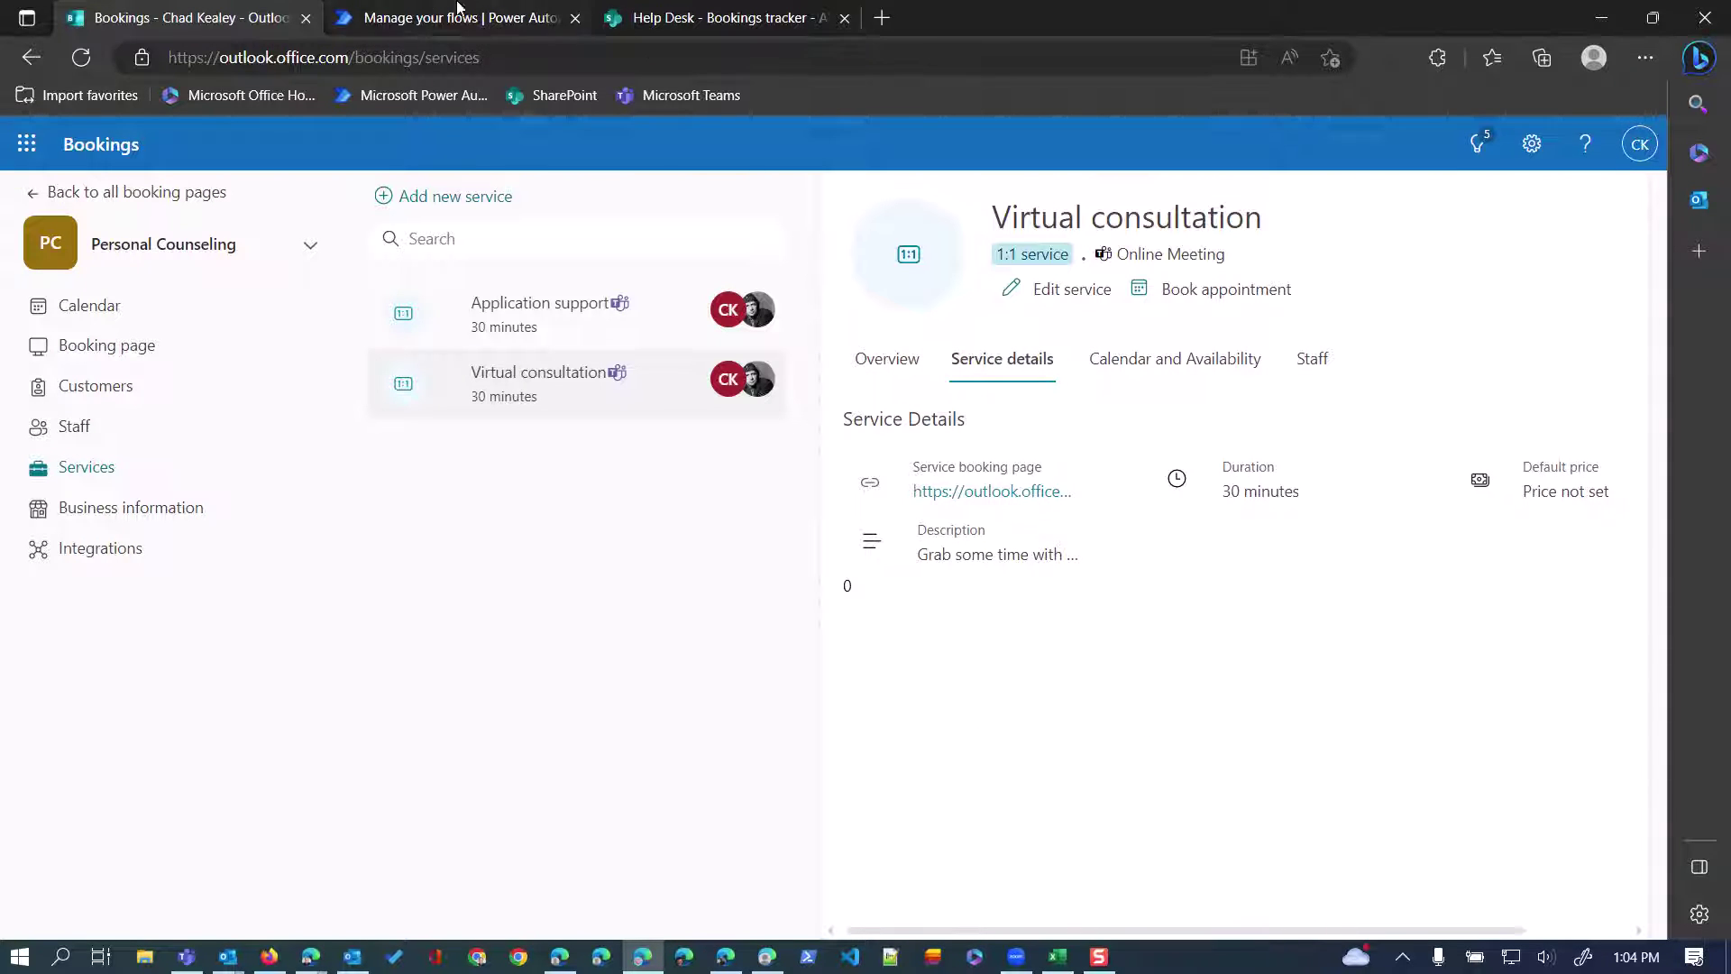
{"action": "left_click", "coordinate": [757, 18]}
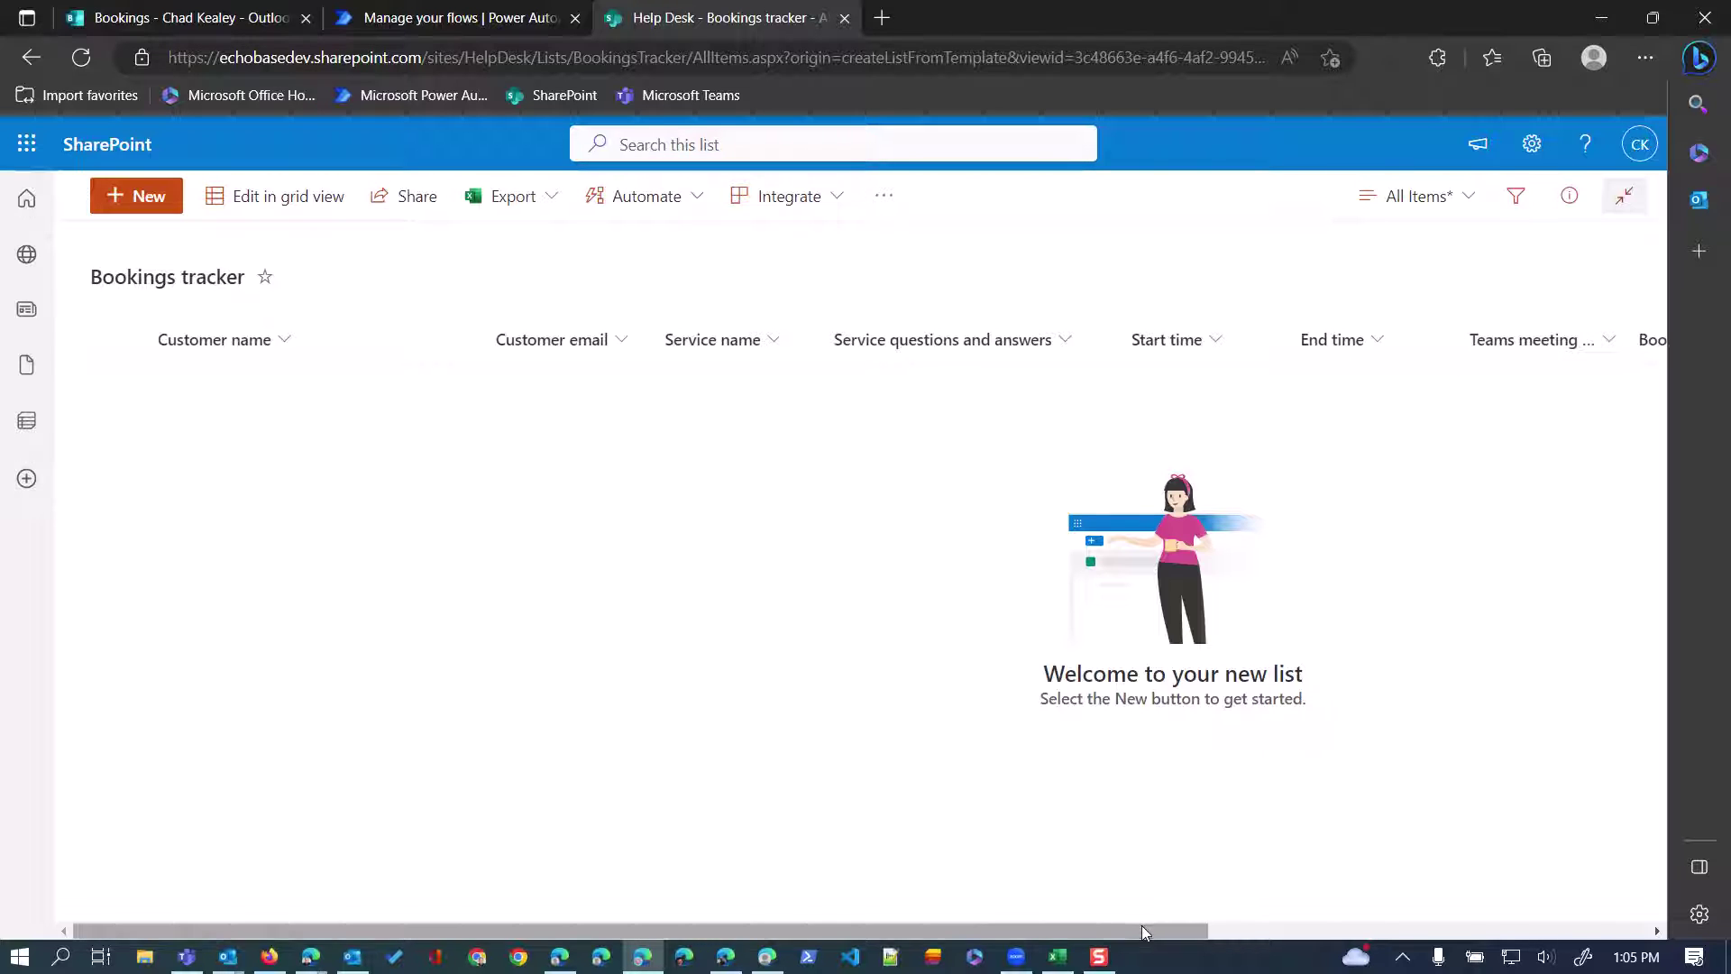
{"action": "left_click_drag", "start_coordinate": [1142, 925], "coordinate": [1590, 926]}
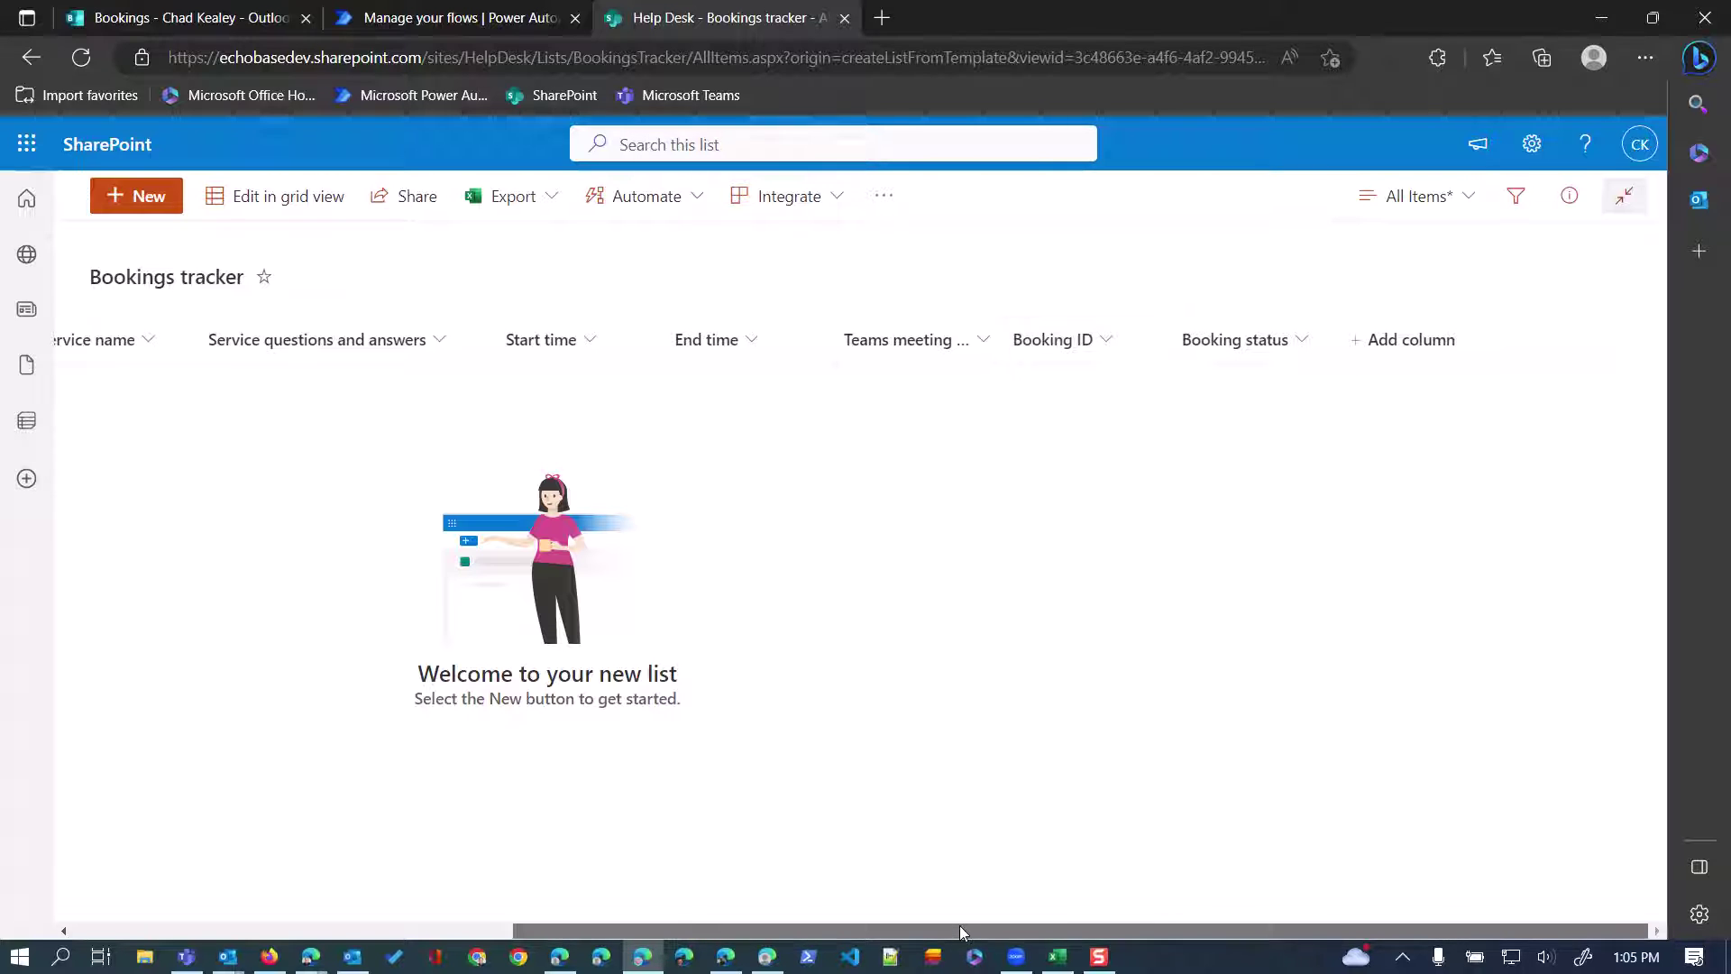
{"action": "left_click_drag", "start_coordinate": [957, 930], "coordinate": [1062, 932]}
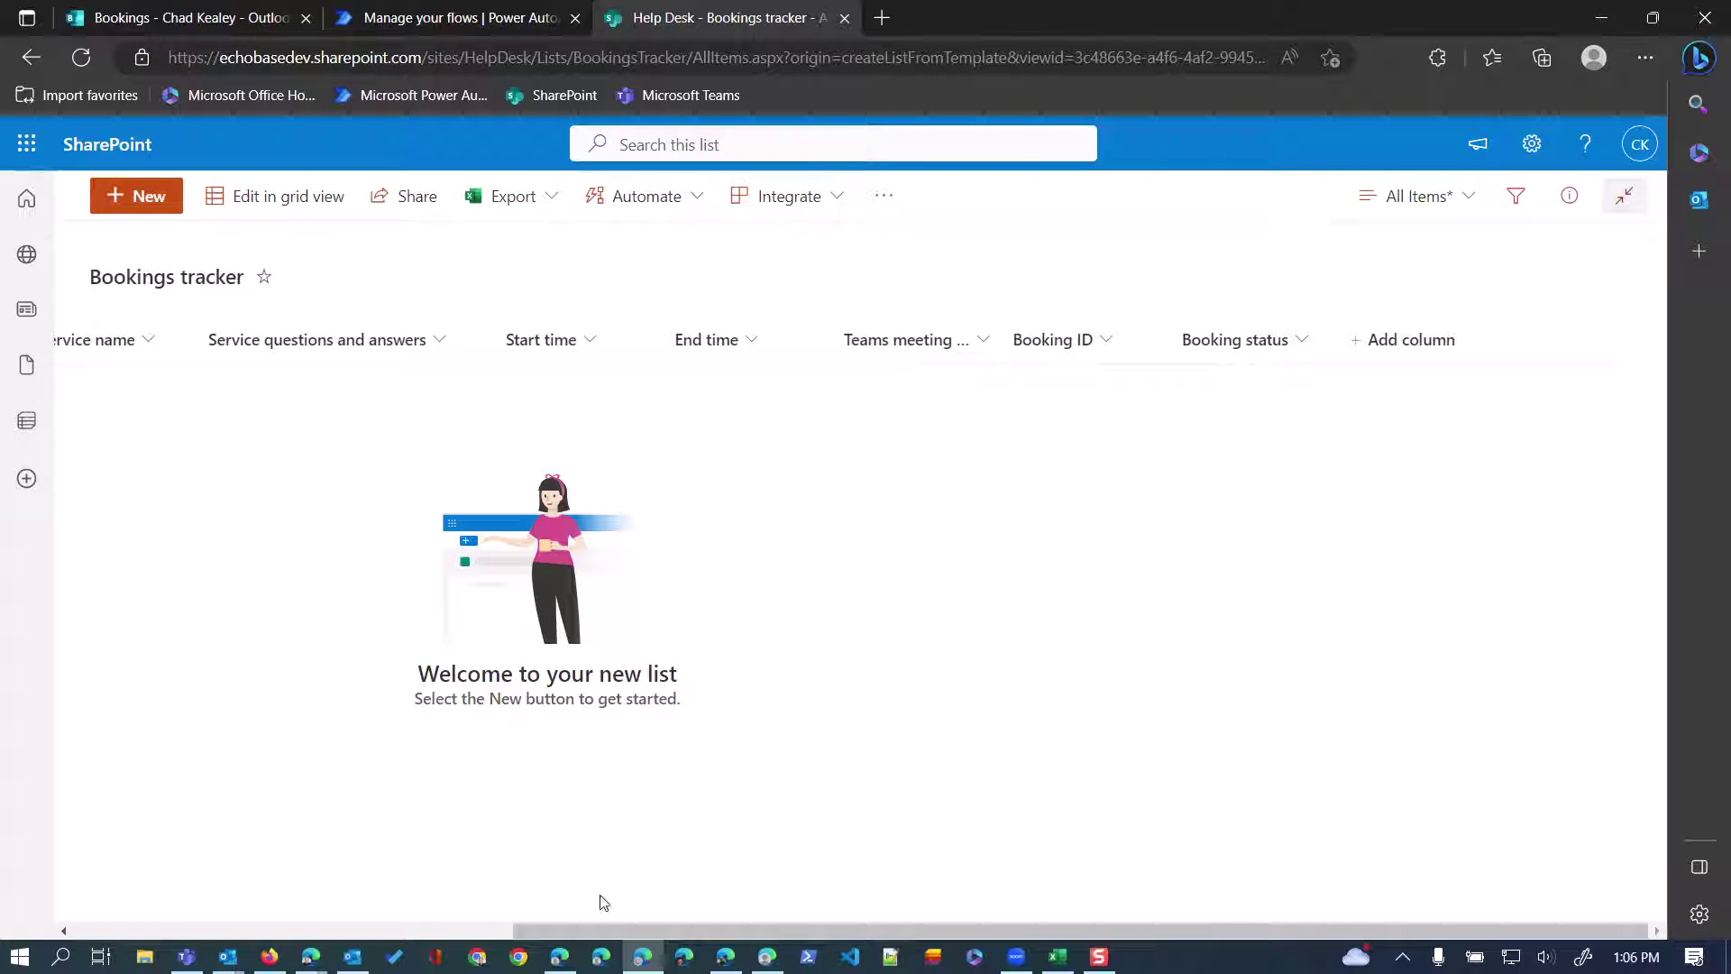
{"action": "left_click_drag", "start_coordinate": [577, 930], "coordinate": [614, 952]}
{"action": "left_click_drag", "start_coordinate": [604, 931], "coordinate": [163, 933]}
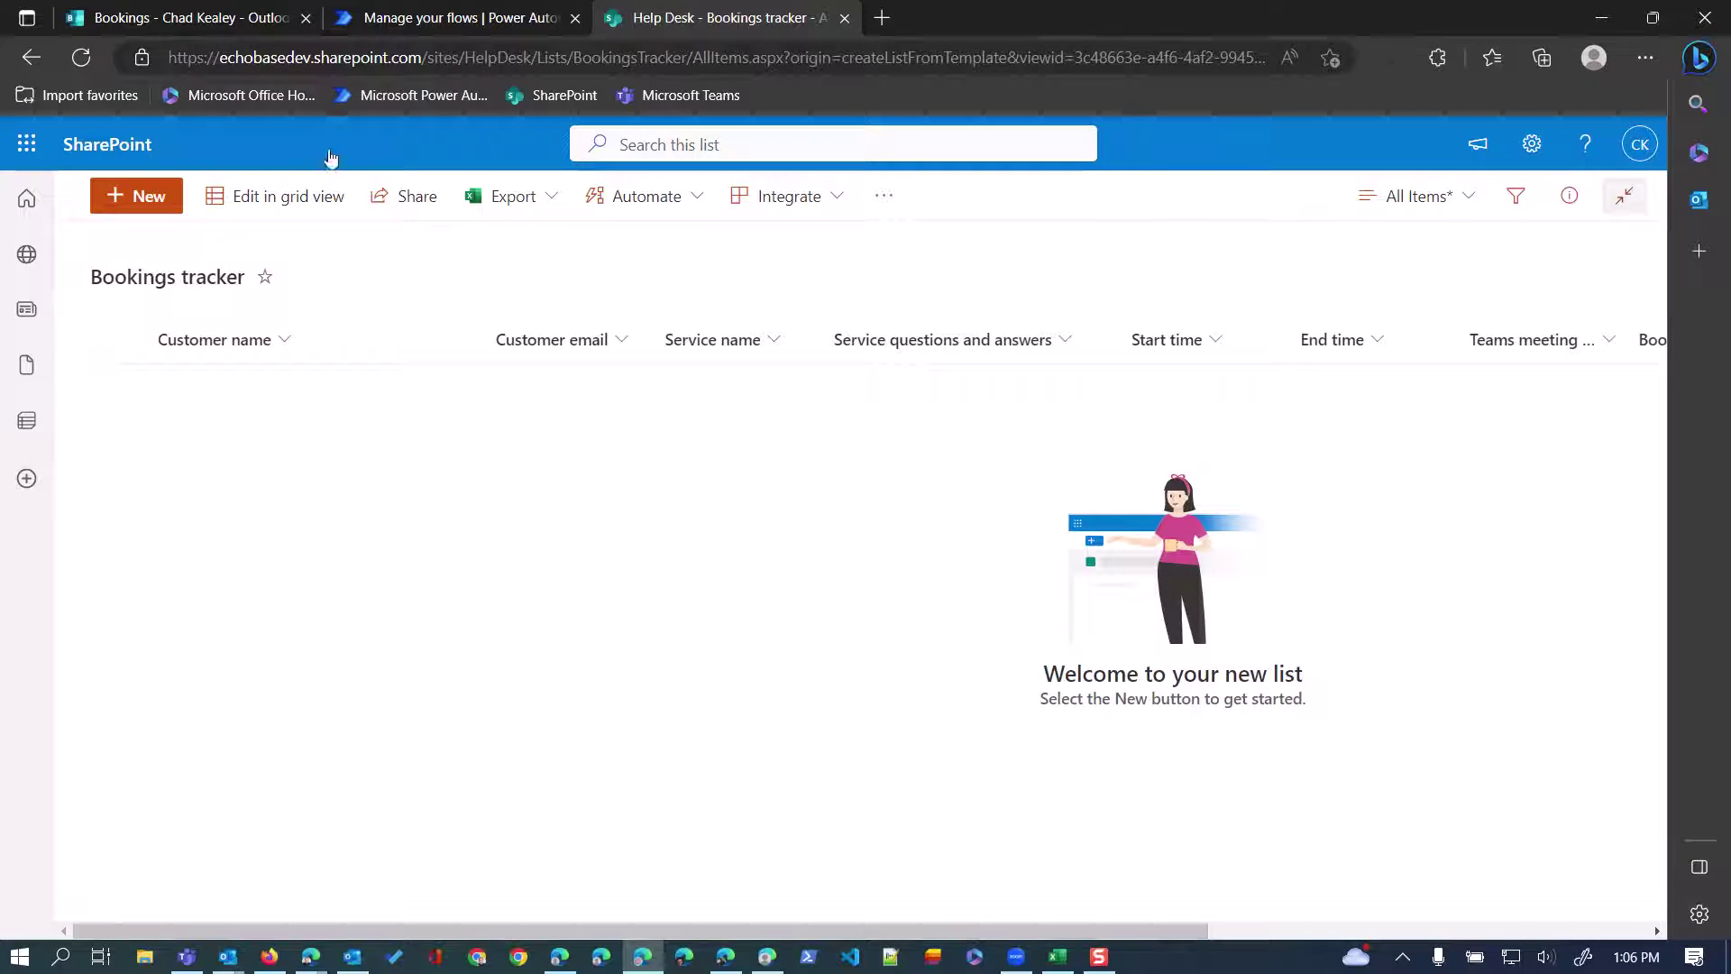
Open the DEMO: New Booking in personal counseling flow in the editor.
{"action": "left_click", "coordinate": [414, 18]}
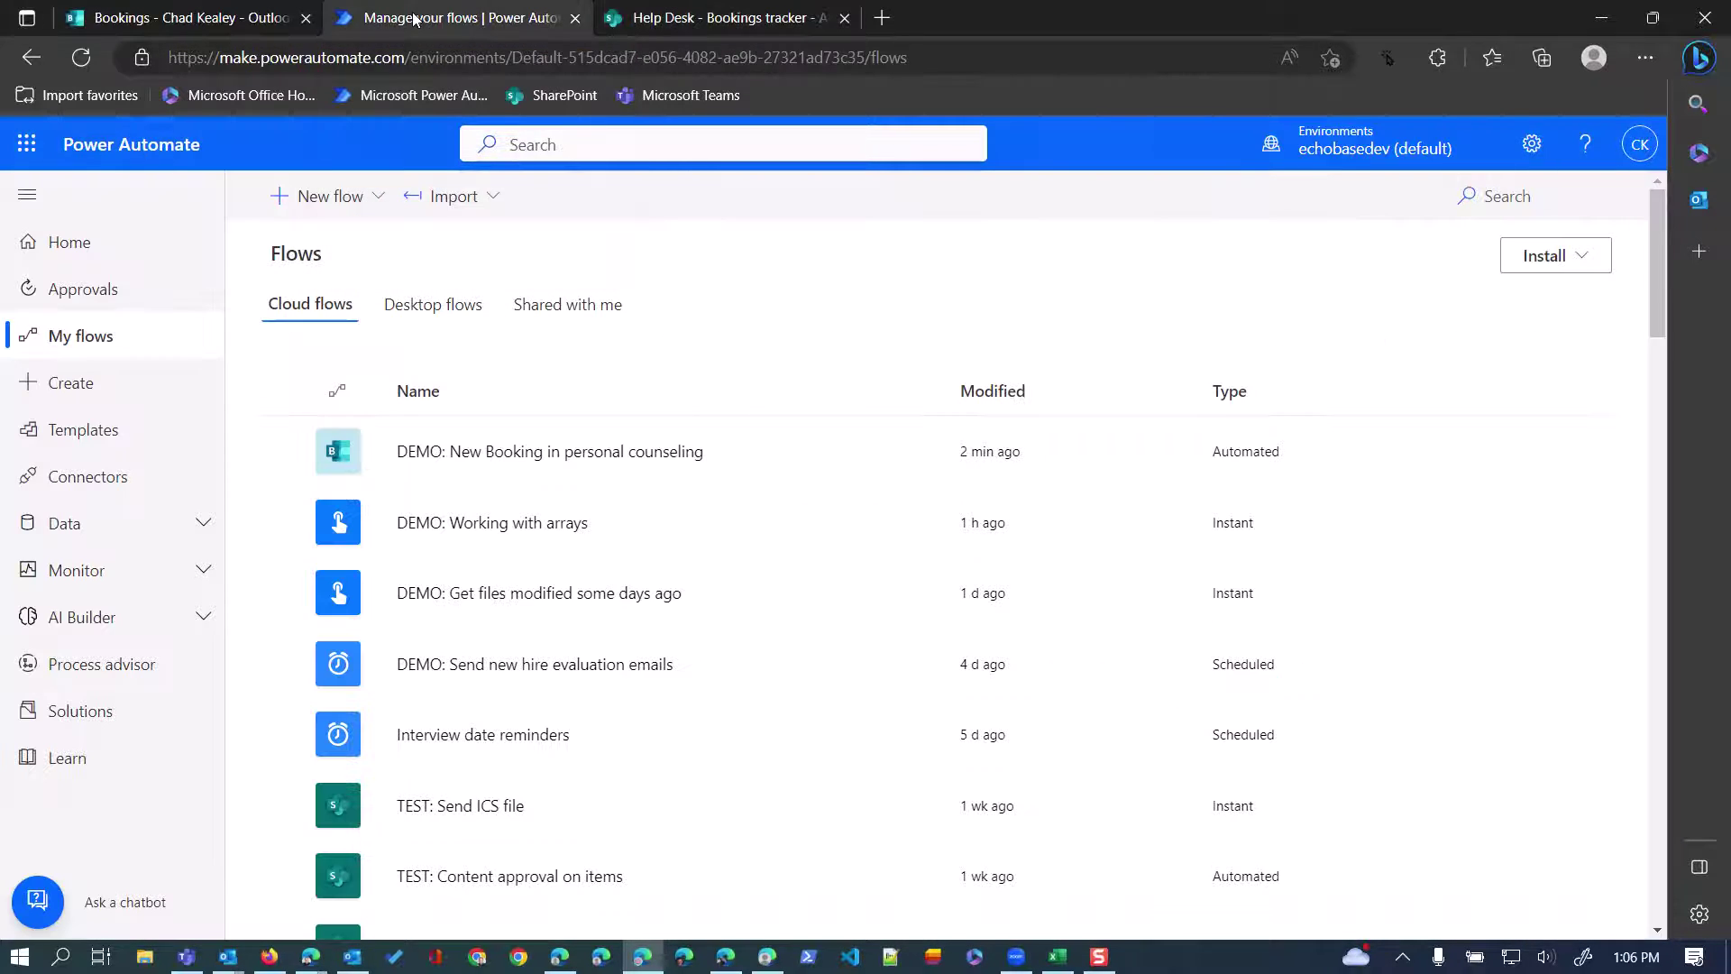
{"action": "left_click", "coordinate": [461, 450]}
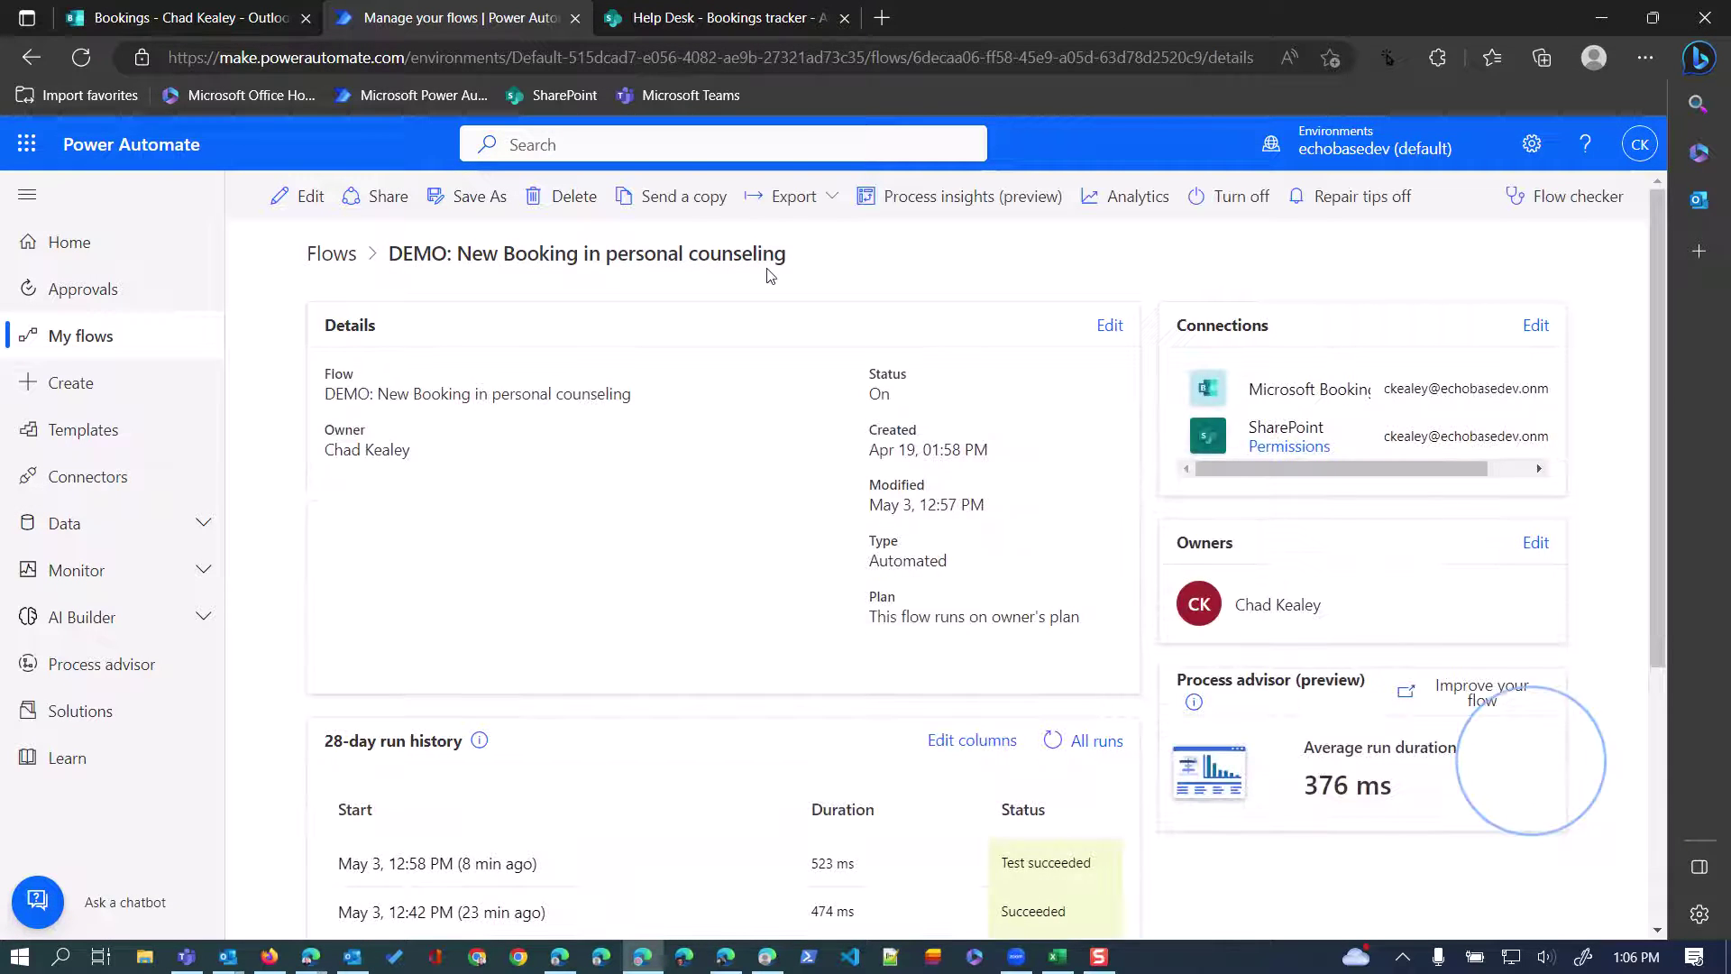
{"action": "left_click", "coordinate": [311, 197]}
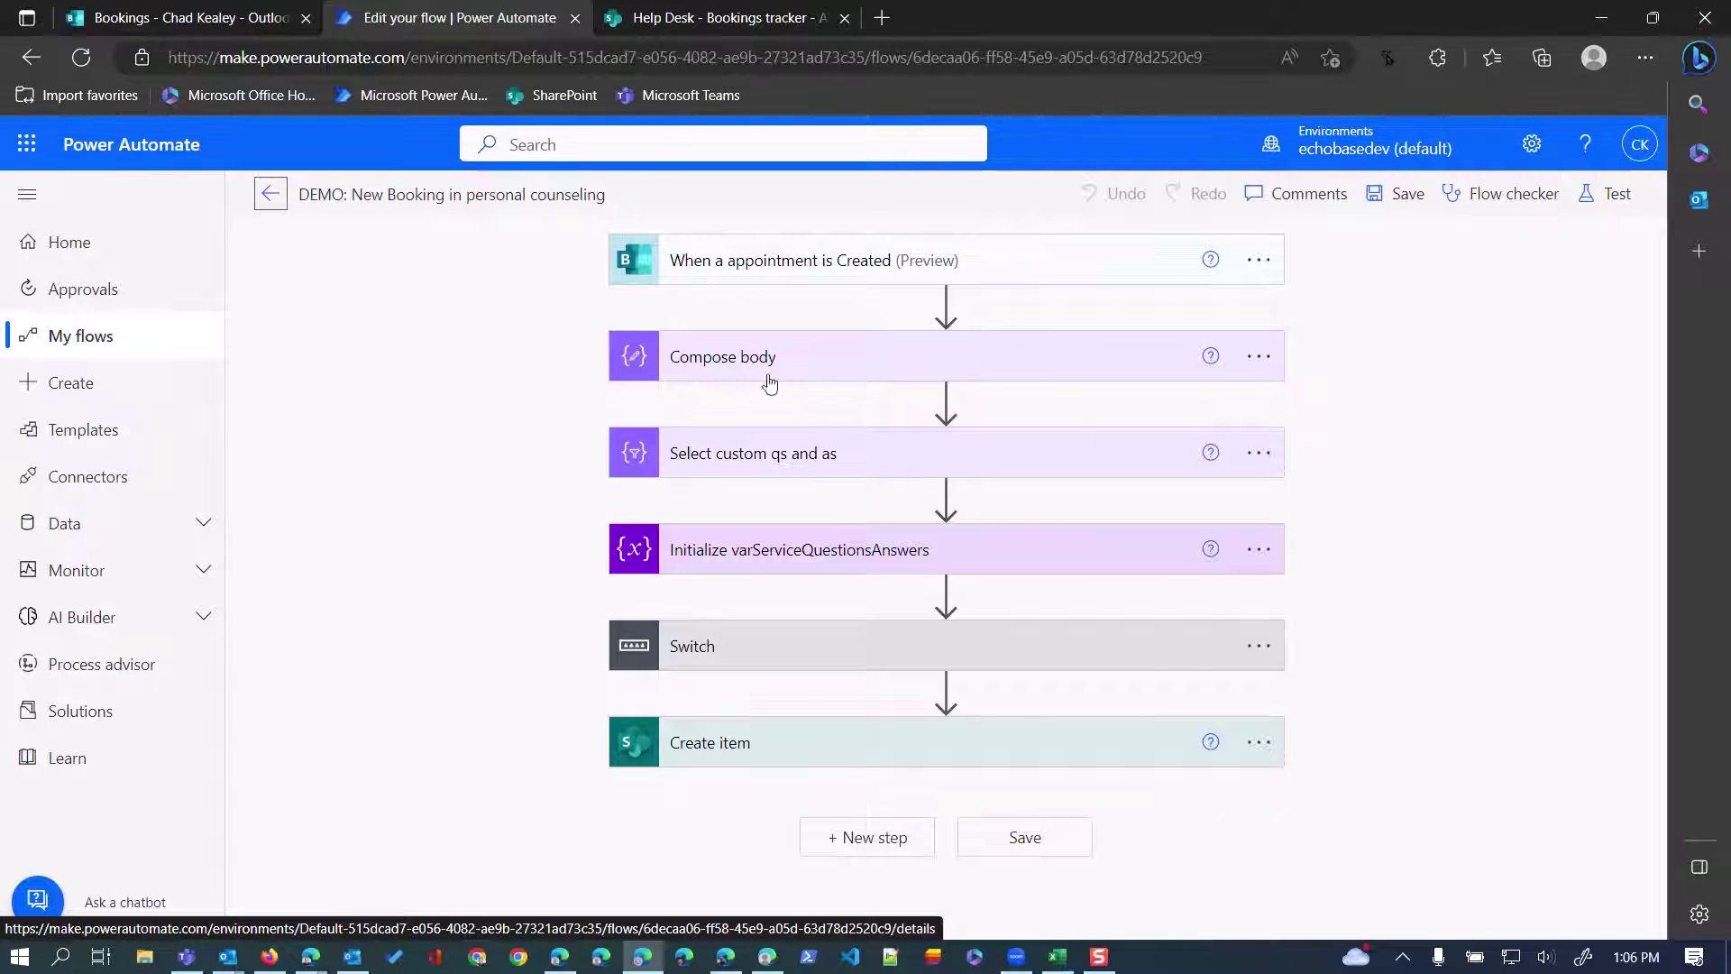
Expand the Compose body and Select custom qs and as steps.
{"action": "left_click", "coordinate": [857, 360]}
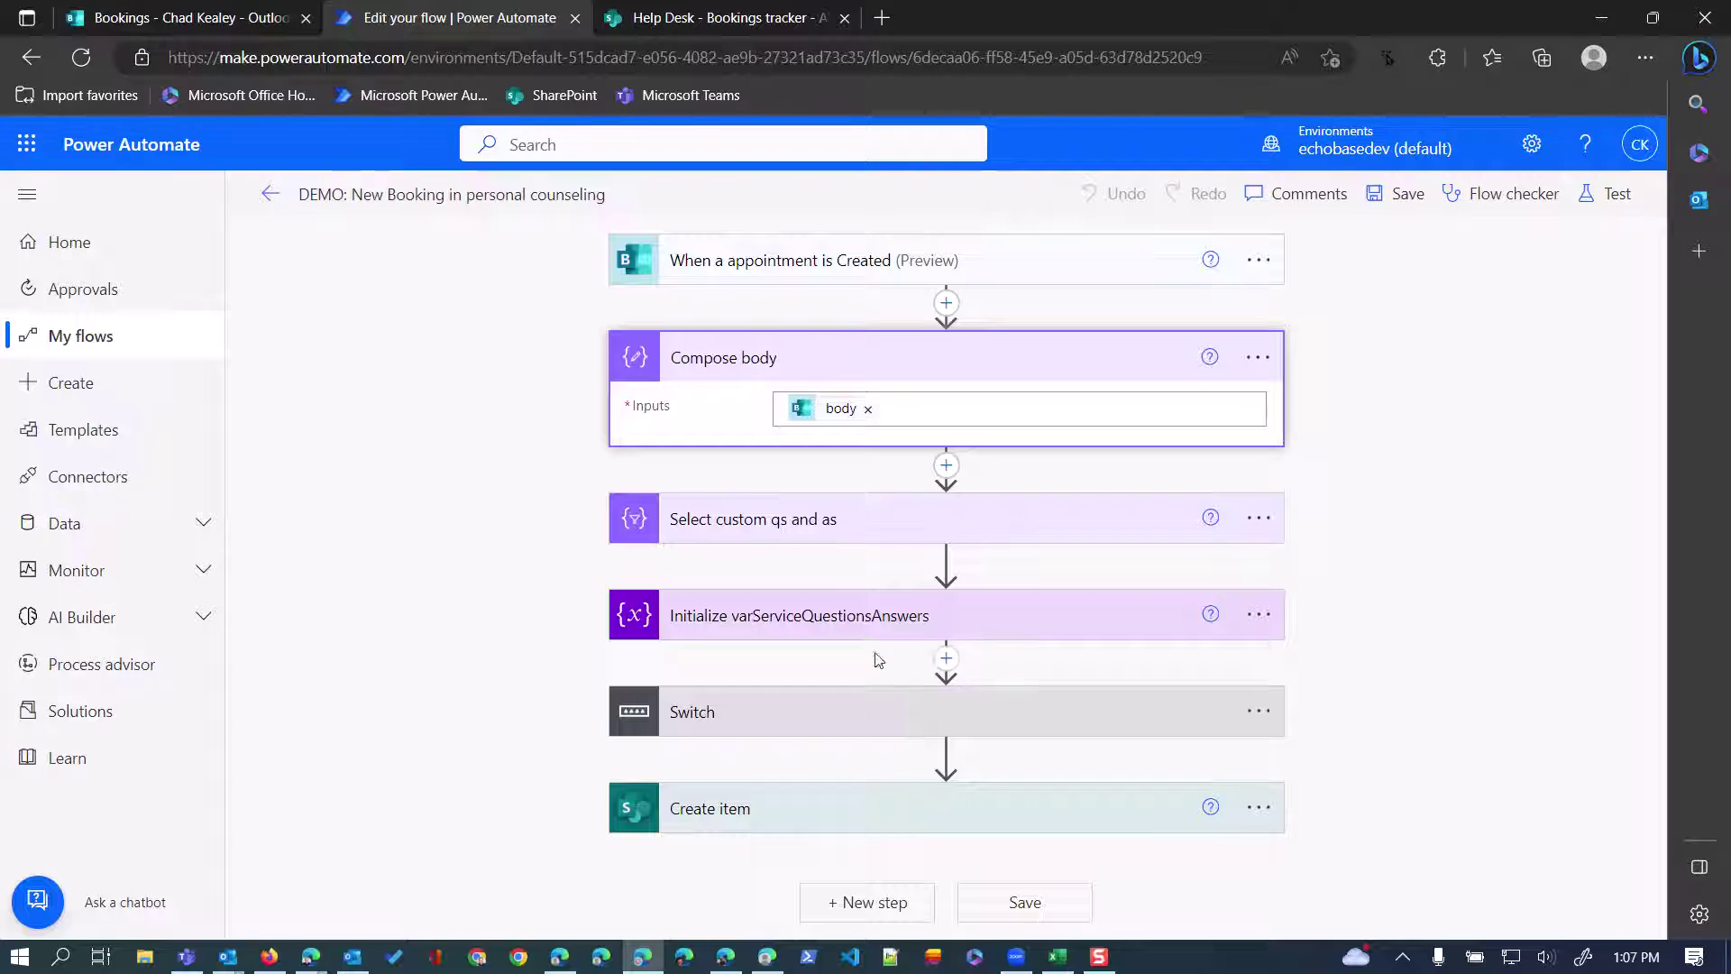
{"action": "left_click", "coordinate": [989, 512]}
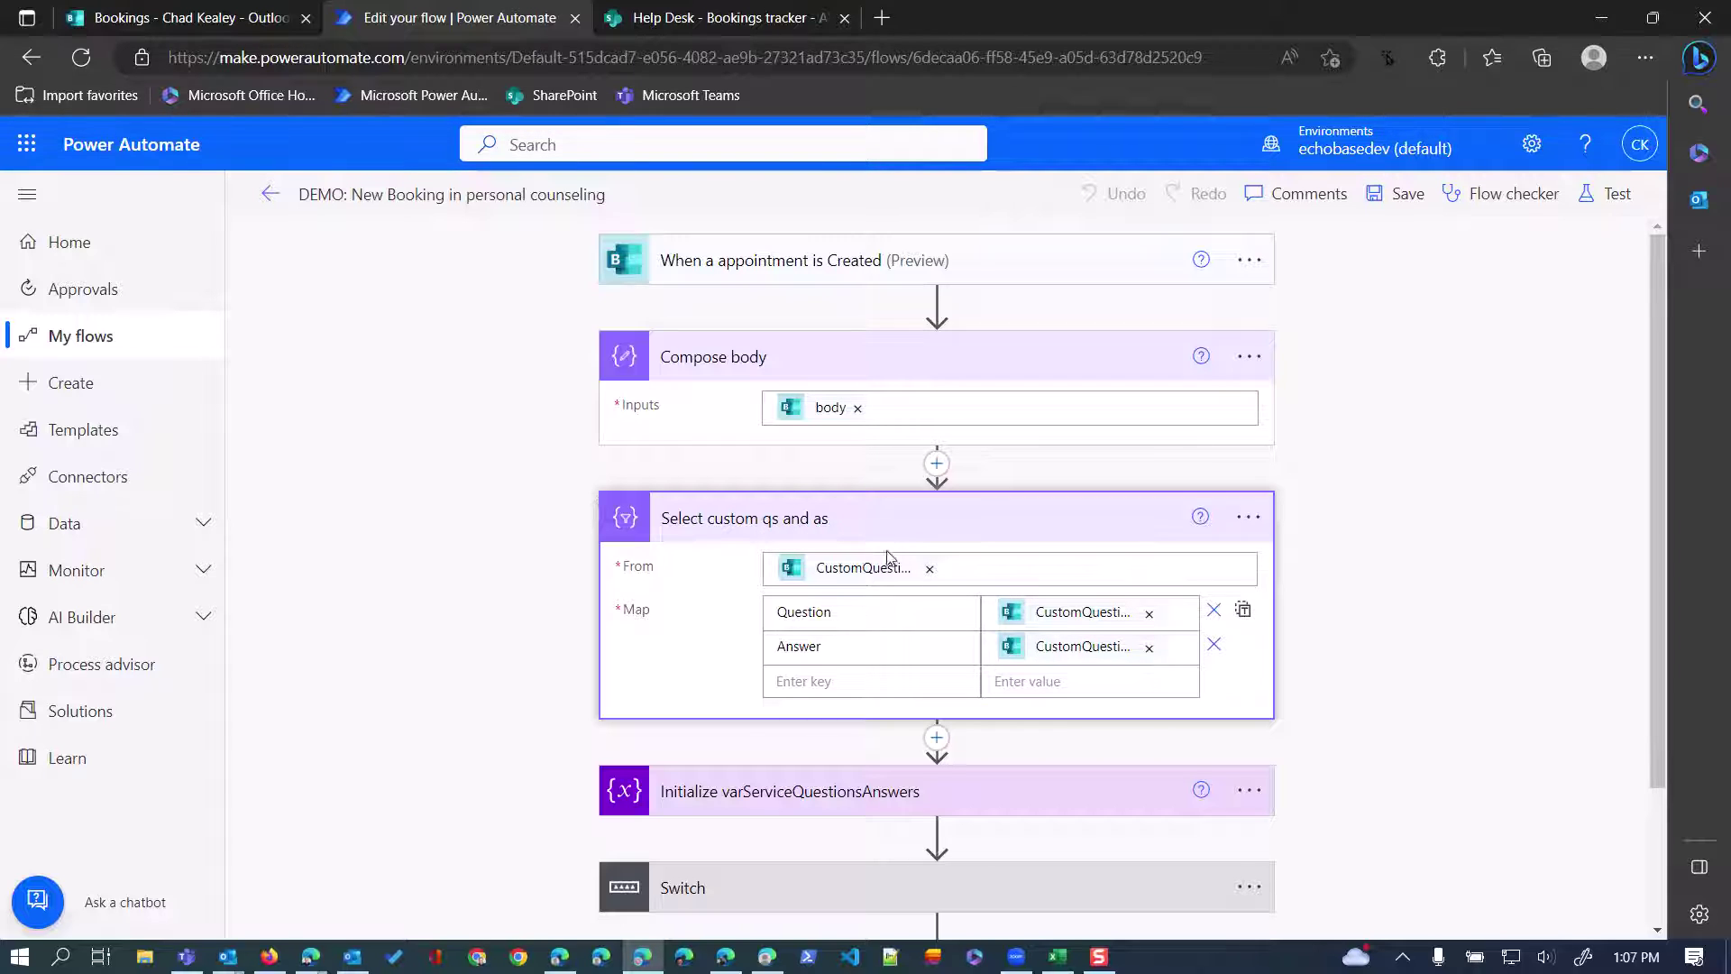
{"action": "scroll", "coordinate": [964, 617], "scroll_direction": "down", "scroll_amount": 2}
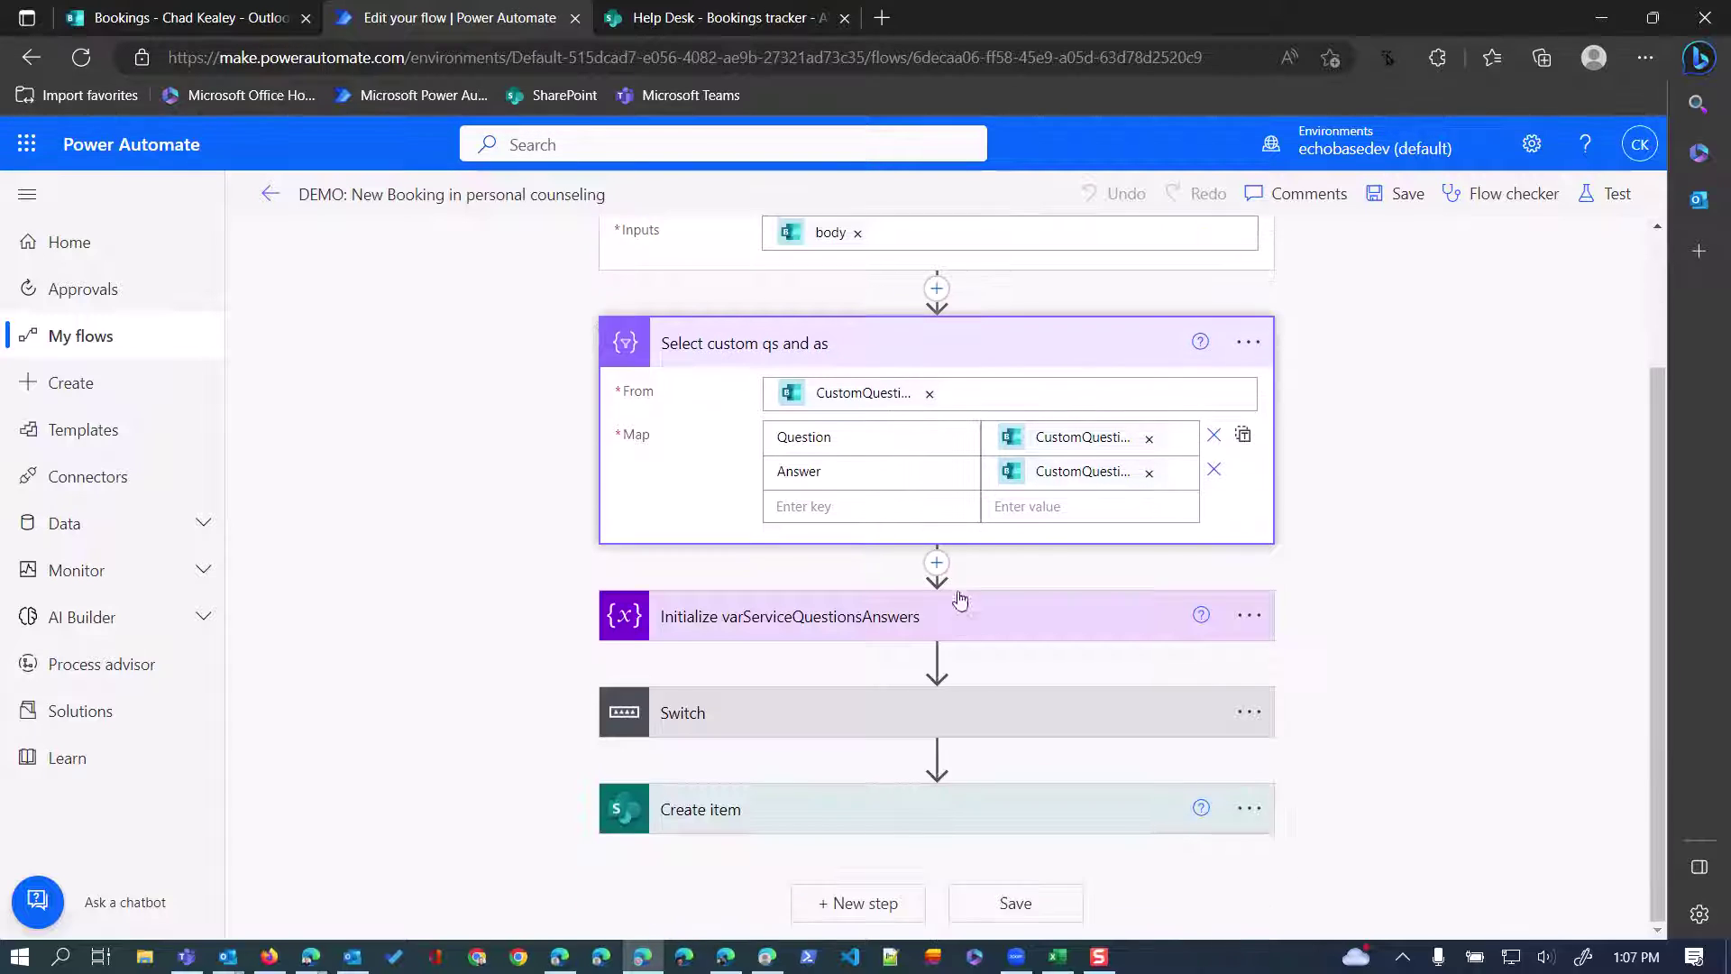
{"action": "left_click", "coordinate": [1011, 611]}
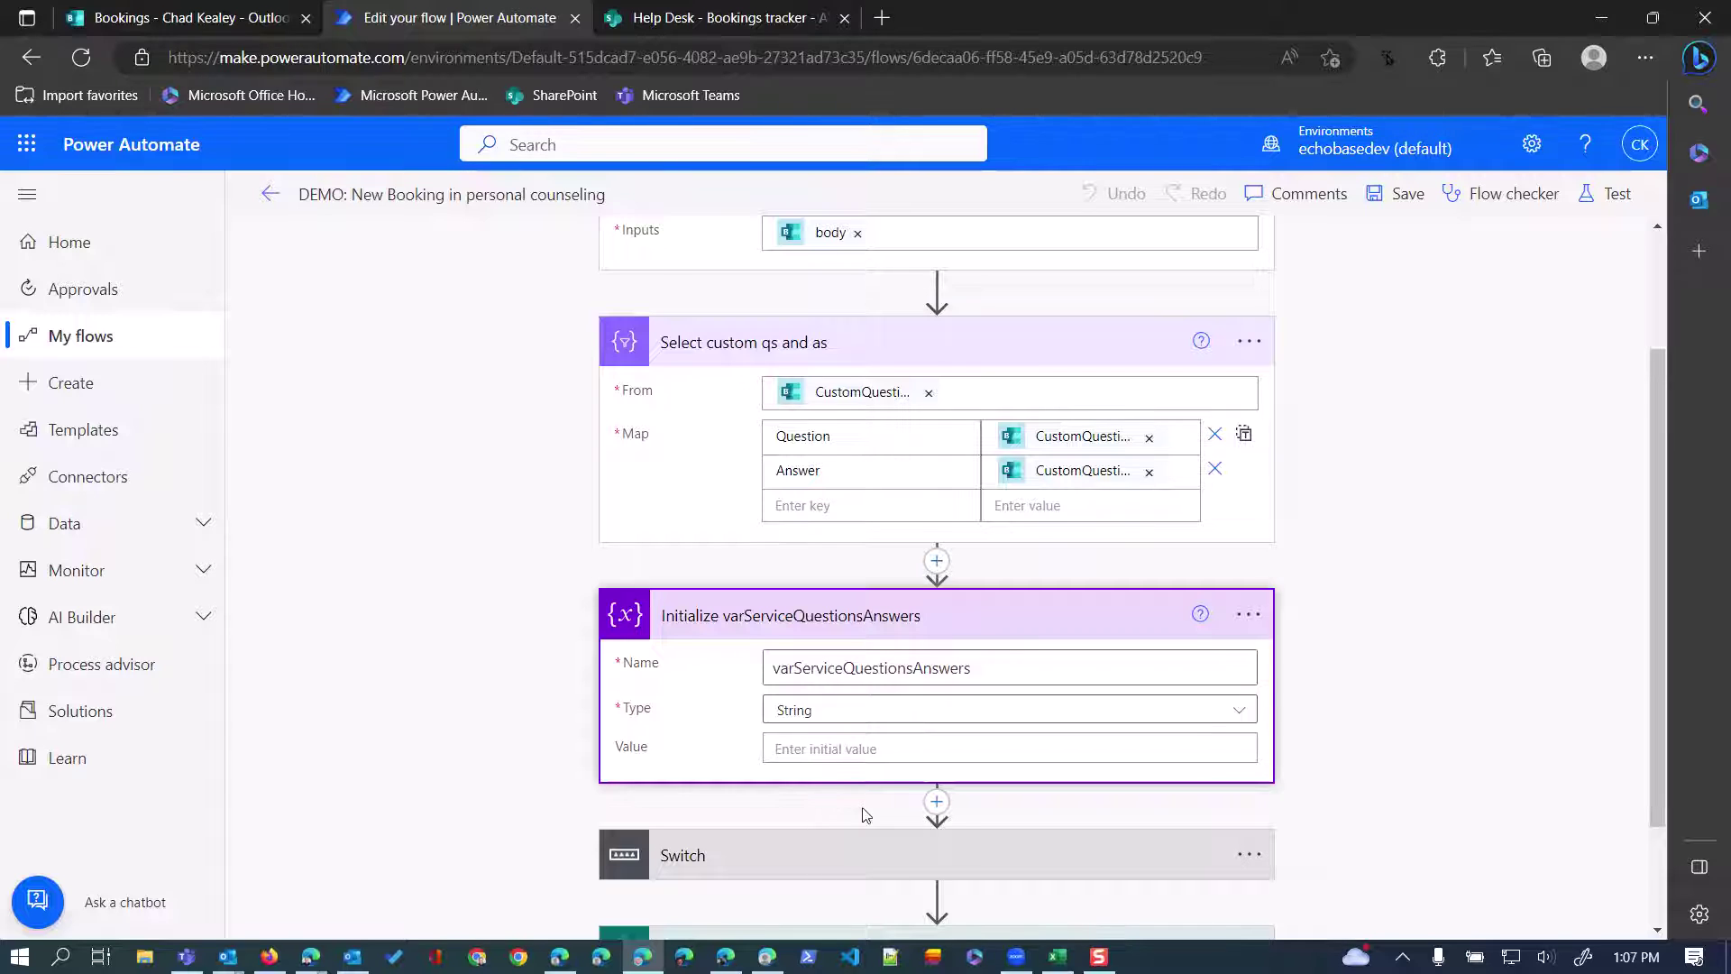
{"action": "scroll", "coordinate": [870, 807], "scroll_direction": "down", "scroll_amount": 1}
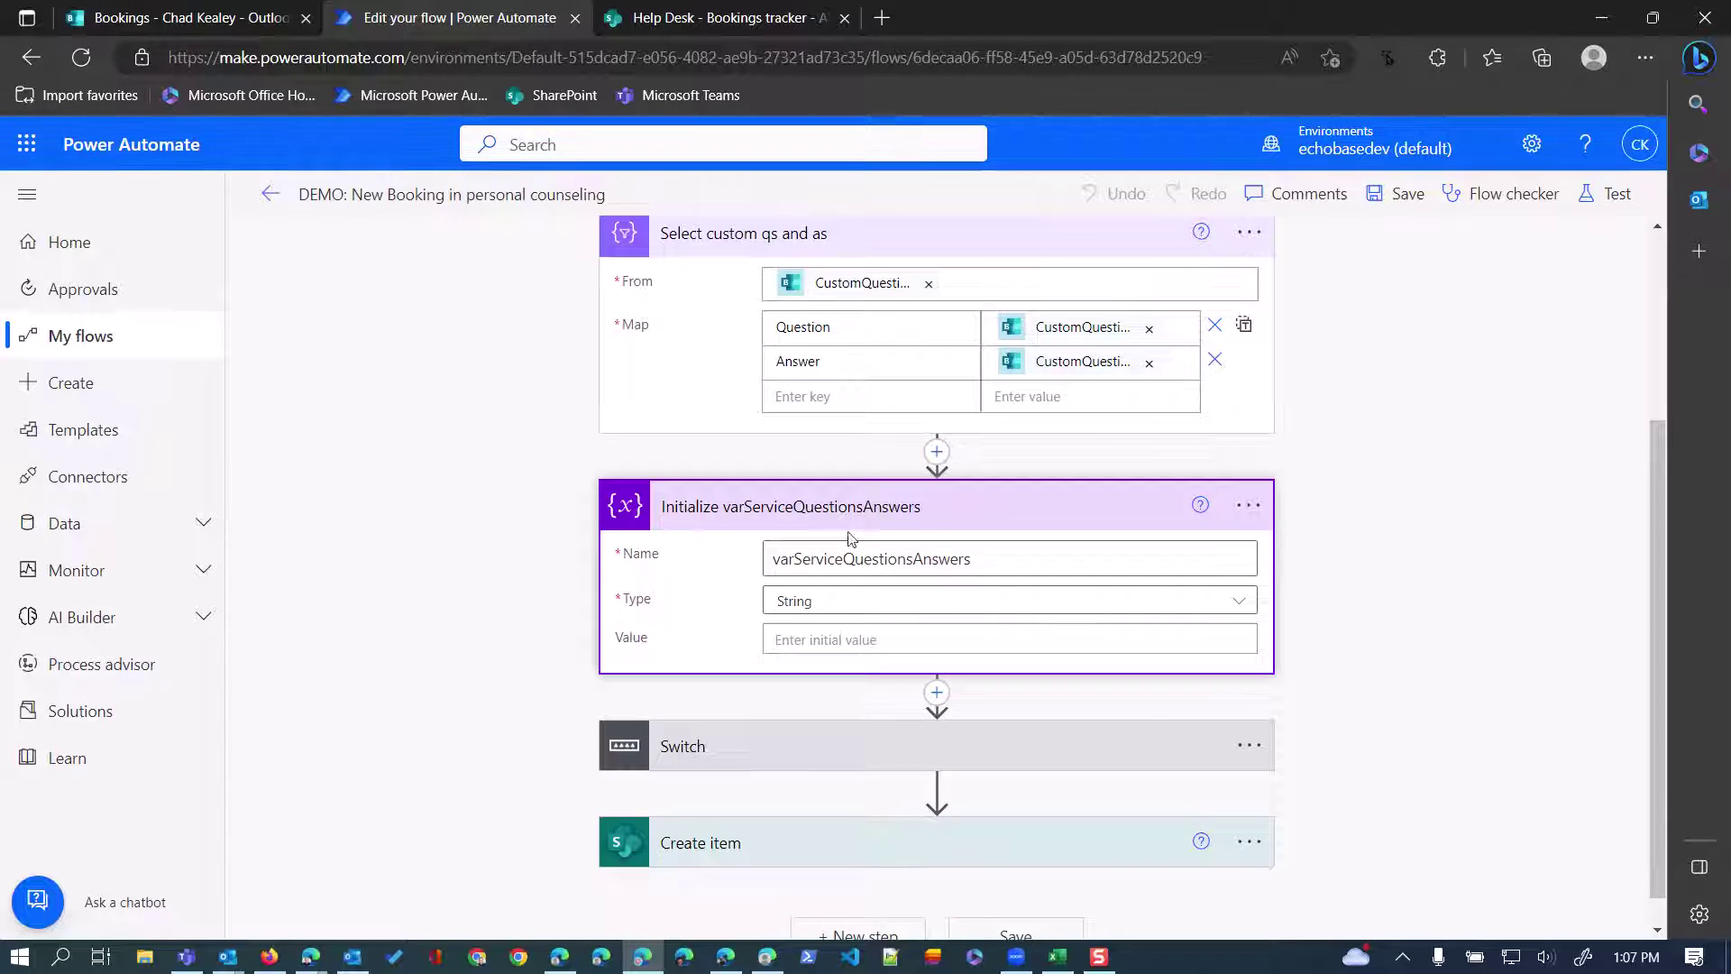
{"action": "left_click", "coordinate": [843, 757]}
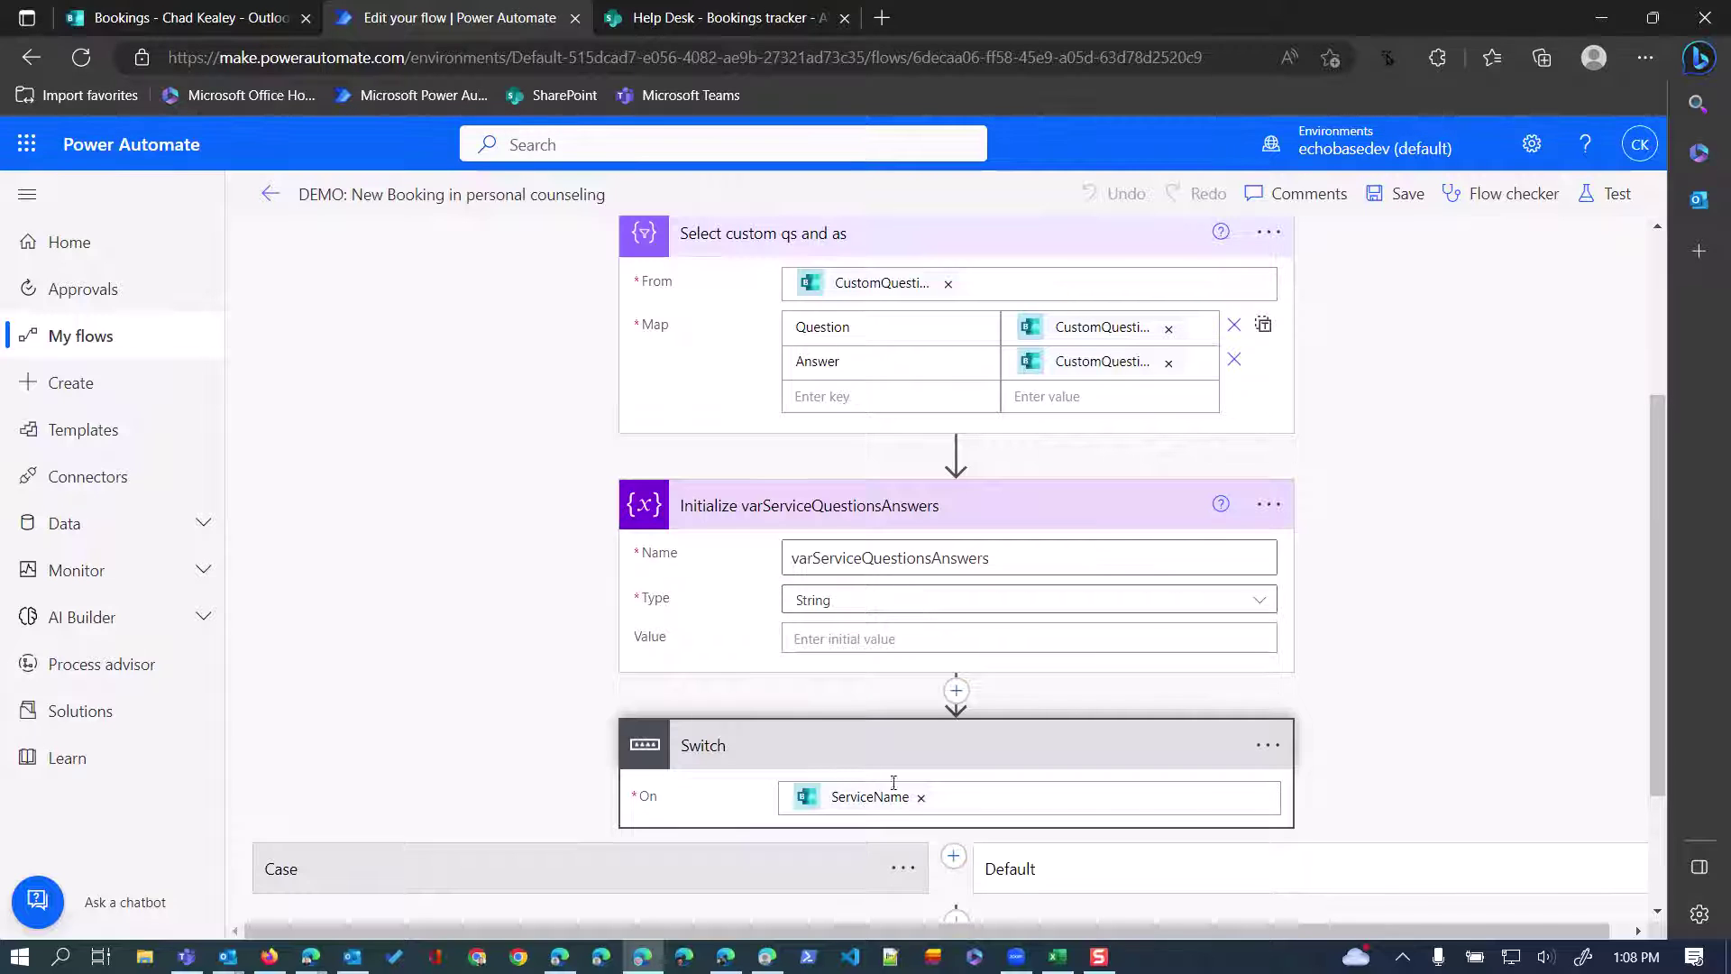
{"action": "mouse_move", "coordinate": [831, 810]}
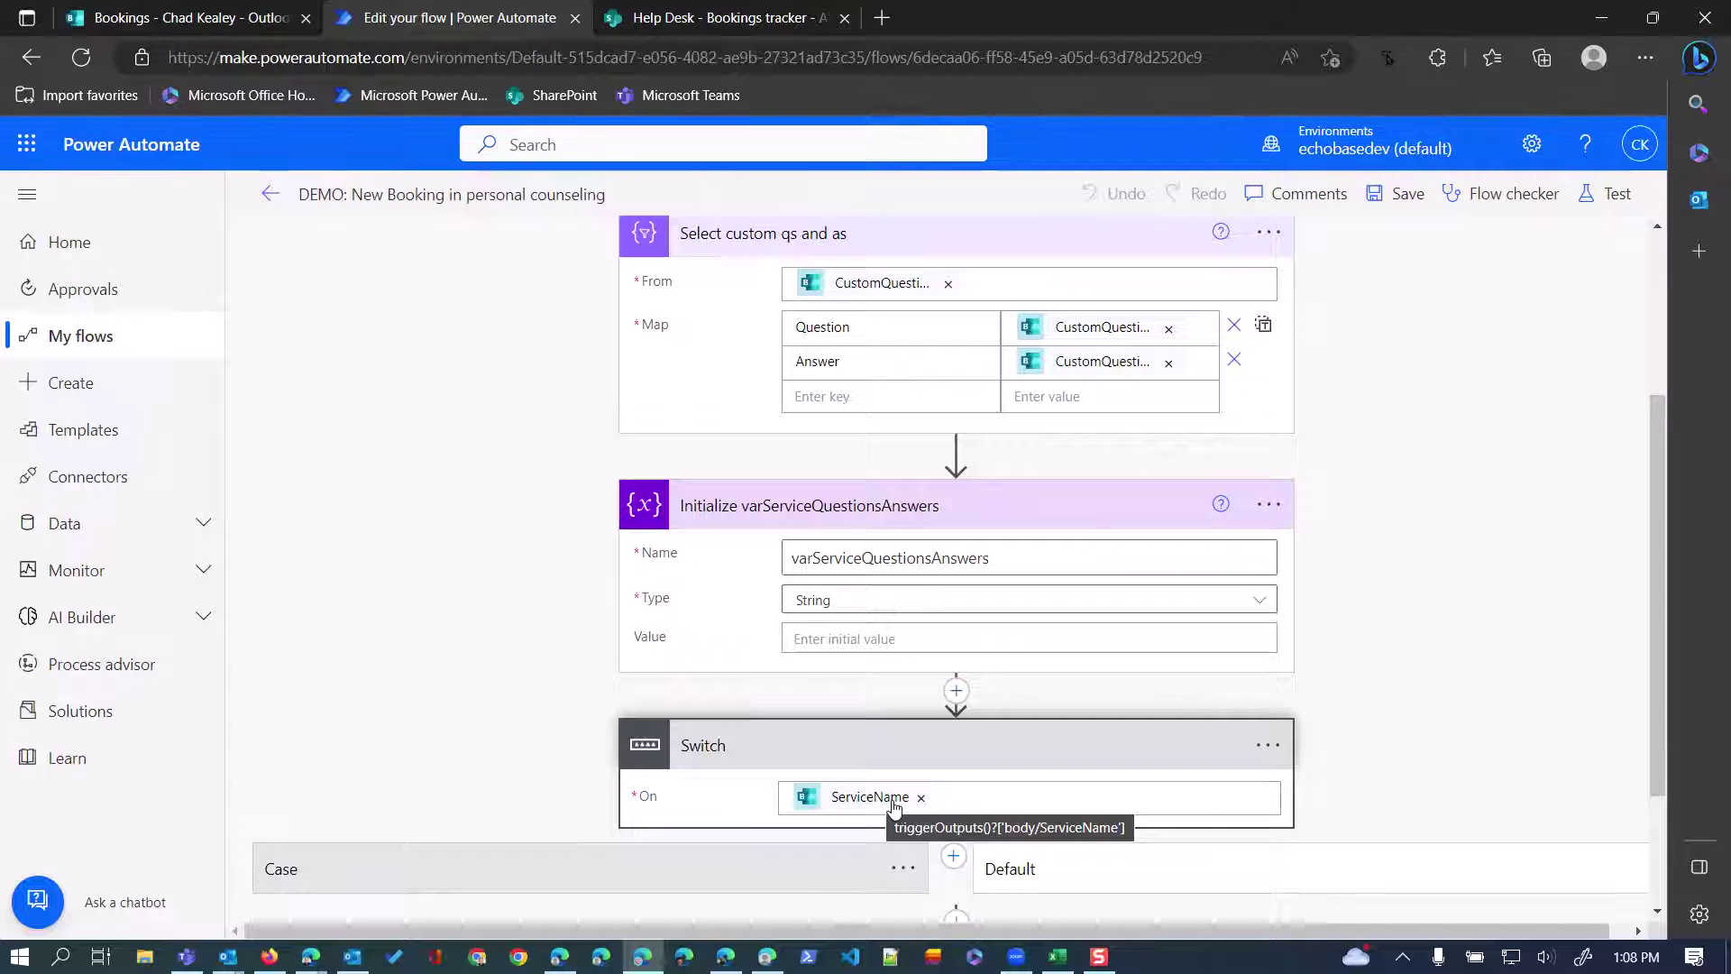
{"action": "scroll", "coordinate": [874, 789], "scroll_direction": "down", "scroll_amount": 2}
Expand the Application support case and its 'Append to varServiceQuestionsAnswers - App support' Value.
{"action": "left_click", "coordinate": [720, 697]}
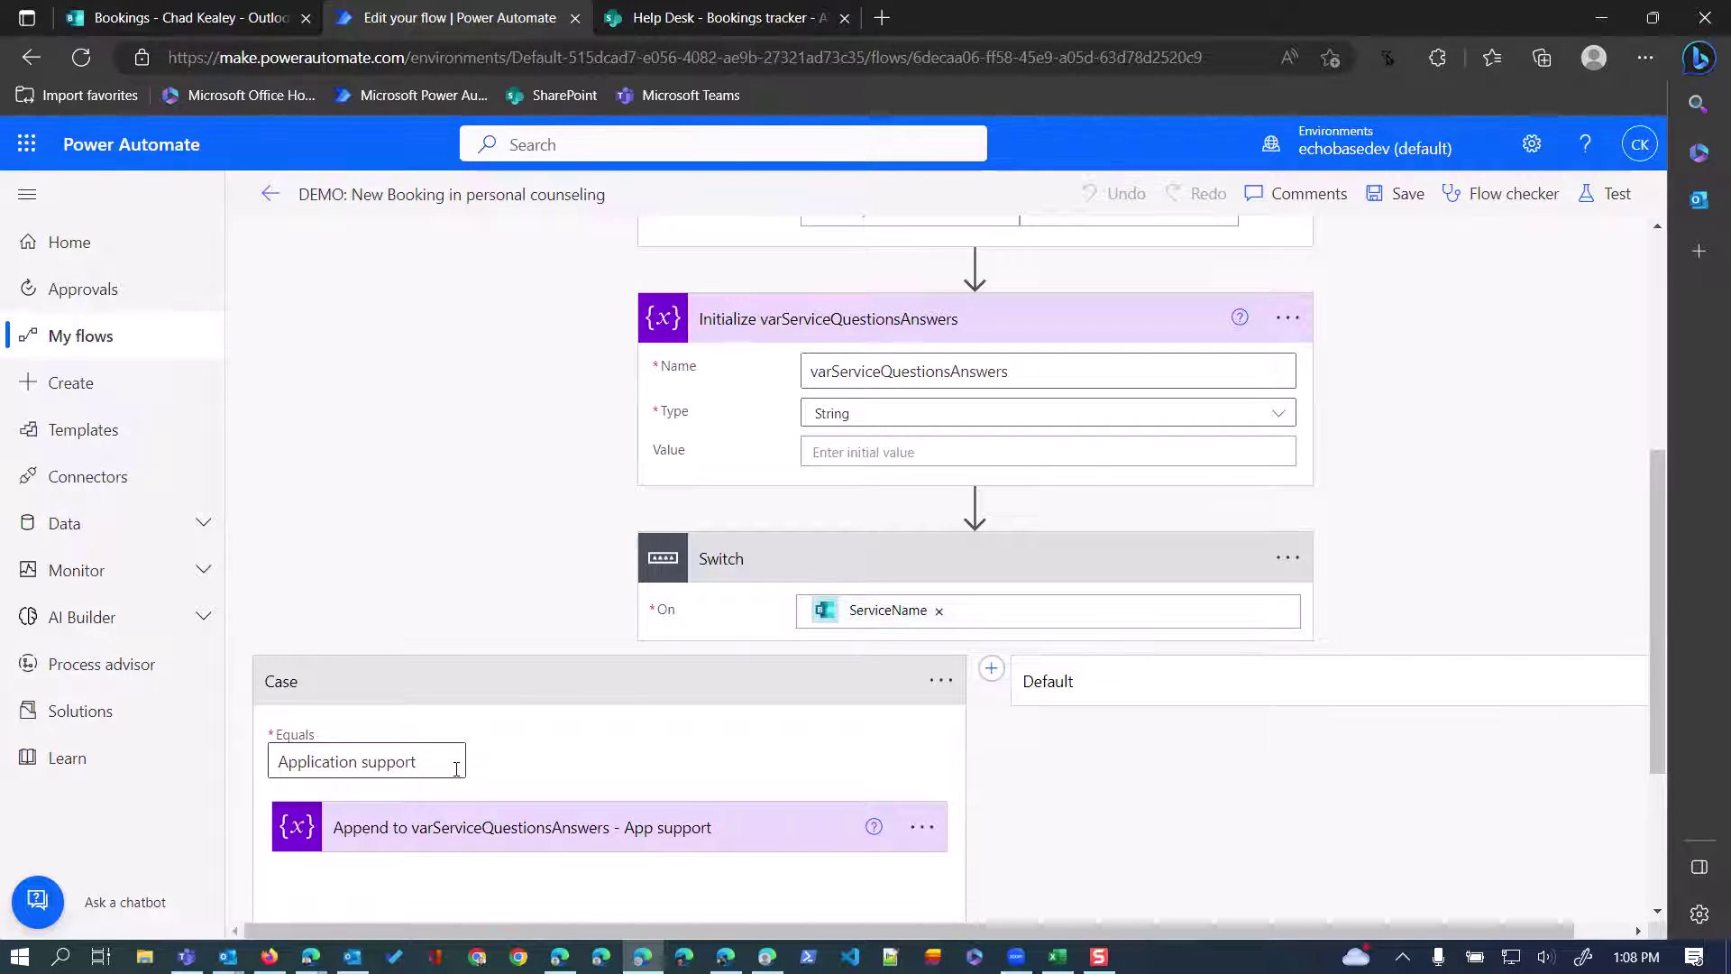
{"action": "left_click", "coordinate": [379, 834]}
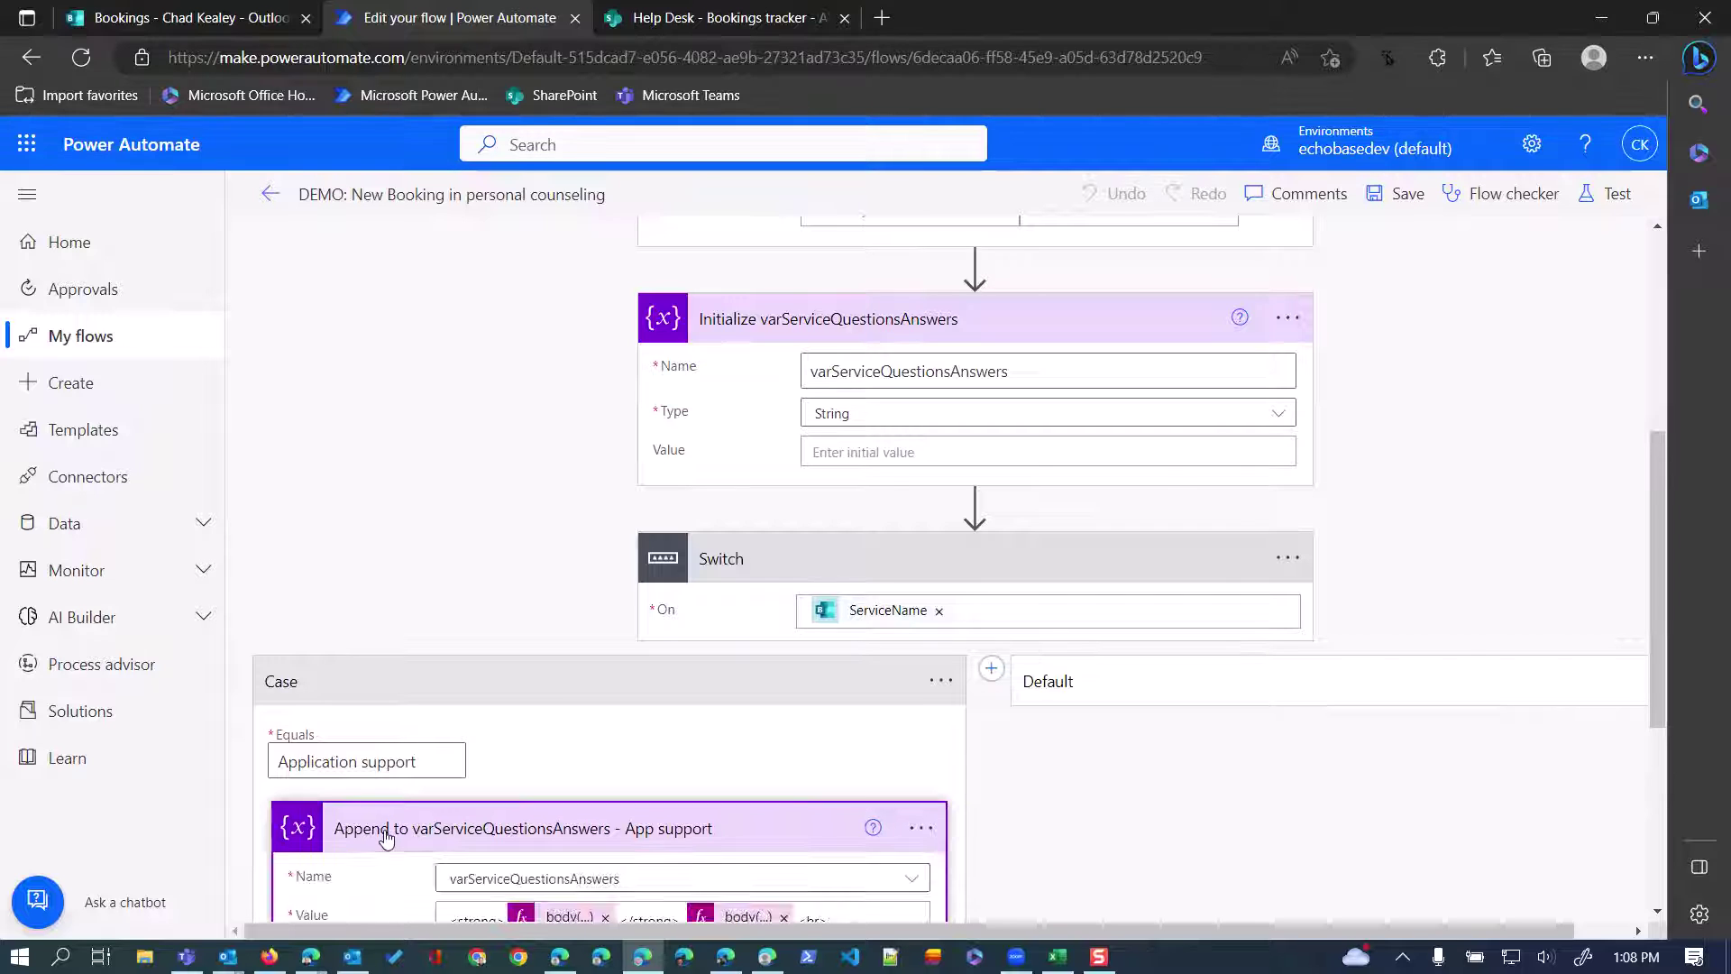
{"action": "scroll", "coordinate": [378, 814], "scroll_direction": "down", "scroll_amount": 2}
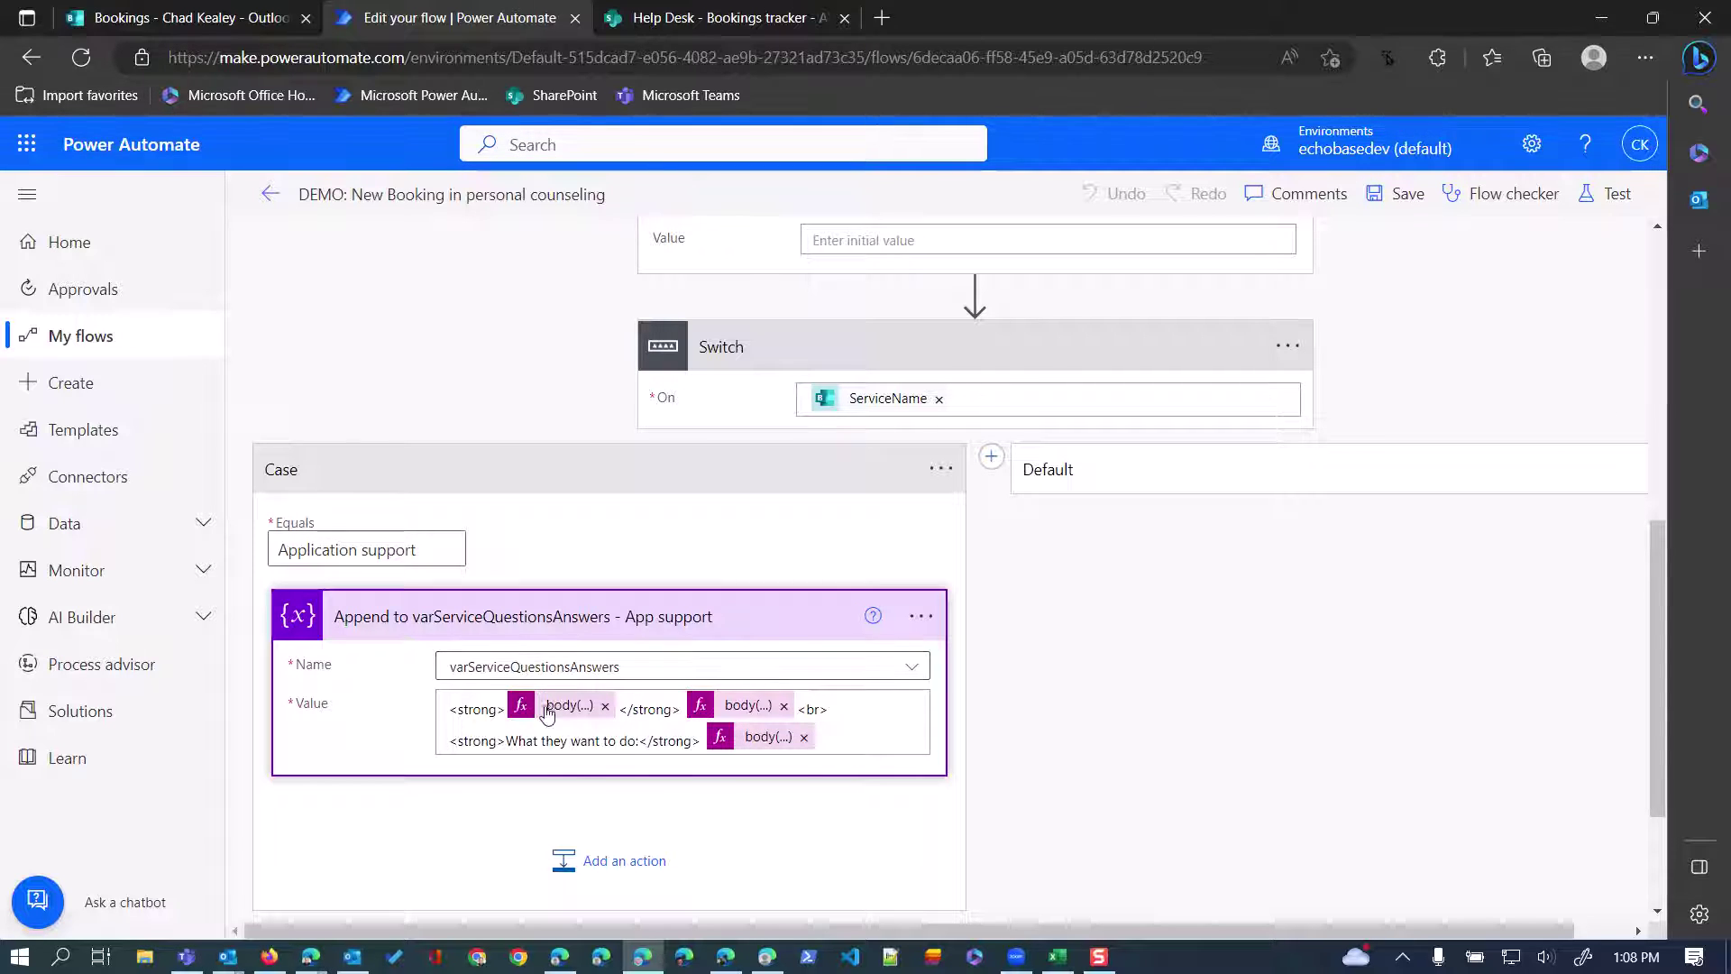
{"action": "scroll", "coordinate": [620, 690], "scroll_direction": "up", "scroll_amount": 6}
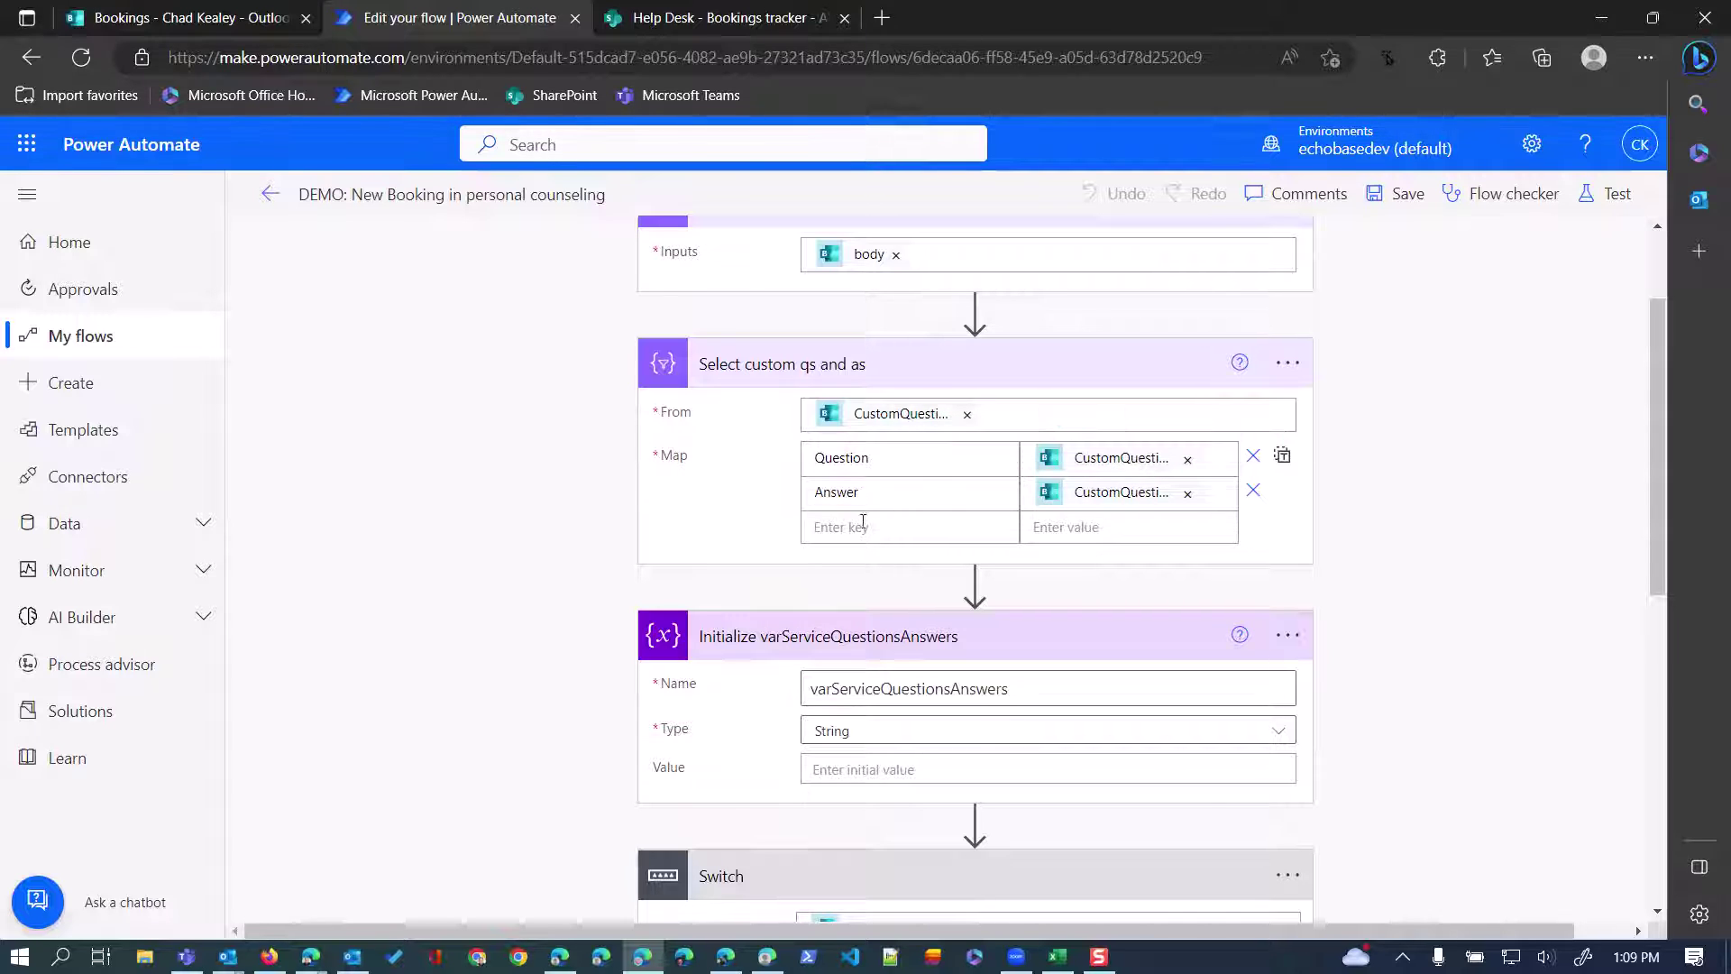
{"action": "scroll", "coordinate": [494, 760], "scroll_direction": "down", "scroll_amount": 2}
{"action": "scroll", "coordinate": [494, 760], "scroll_direction": "down", "scroll_amount": 3}
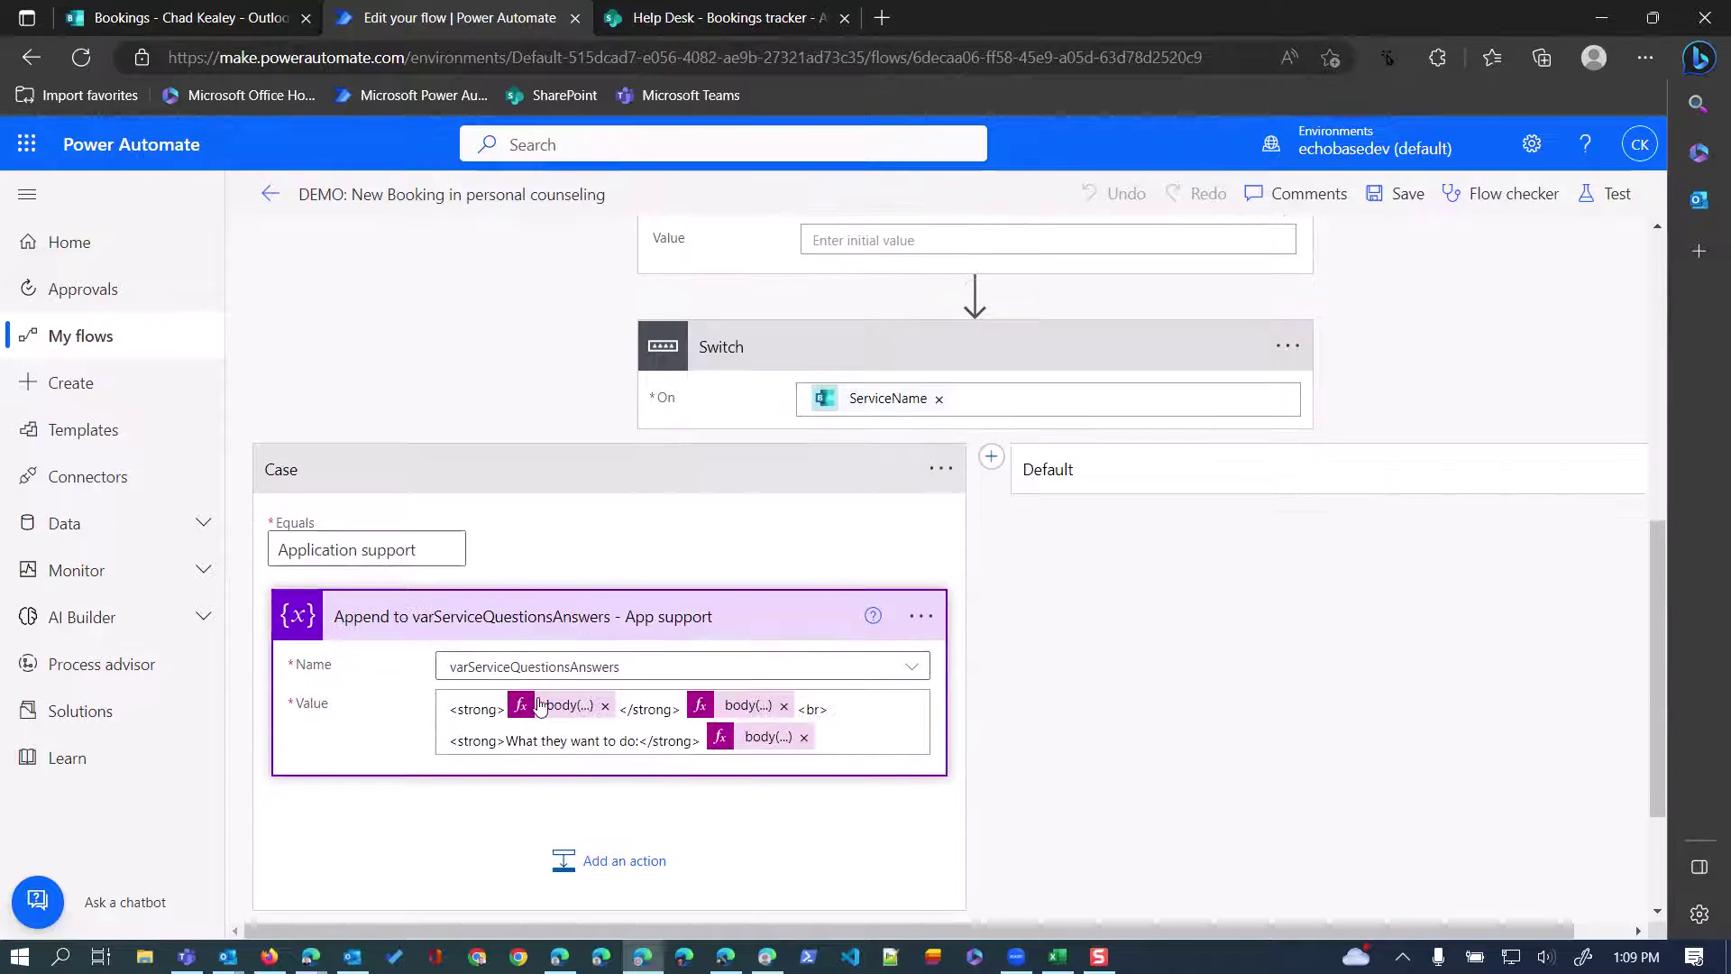
Remove the first body(...) token and place the cursor inside the empty <strong></strong> tags.
{"action": "left_click", "coordinate": [605, 707]}
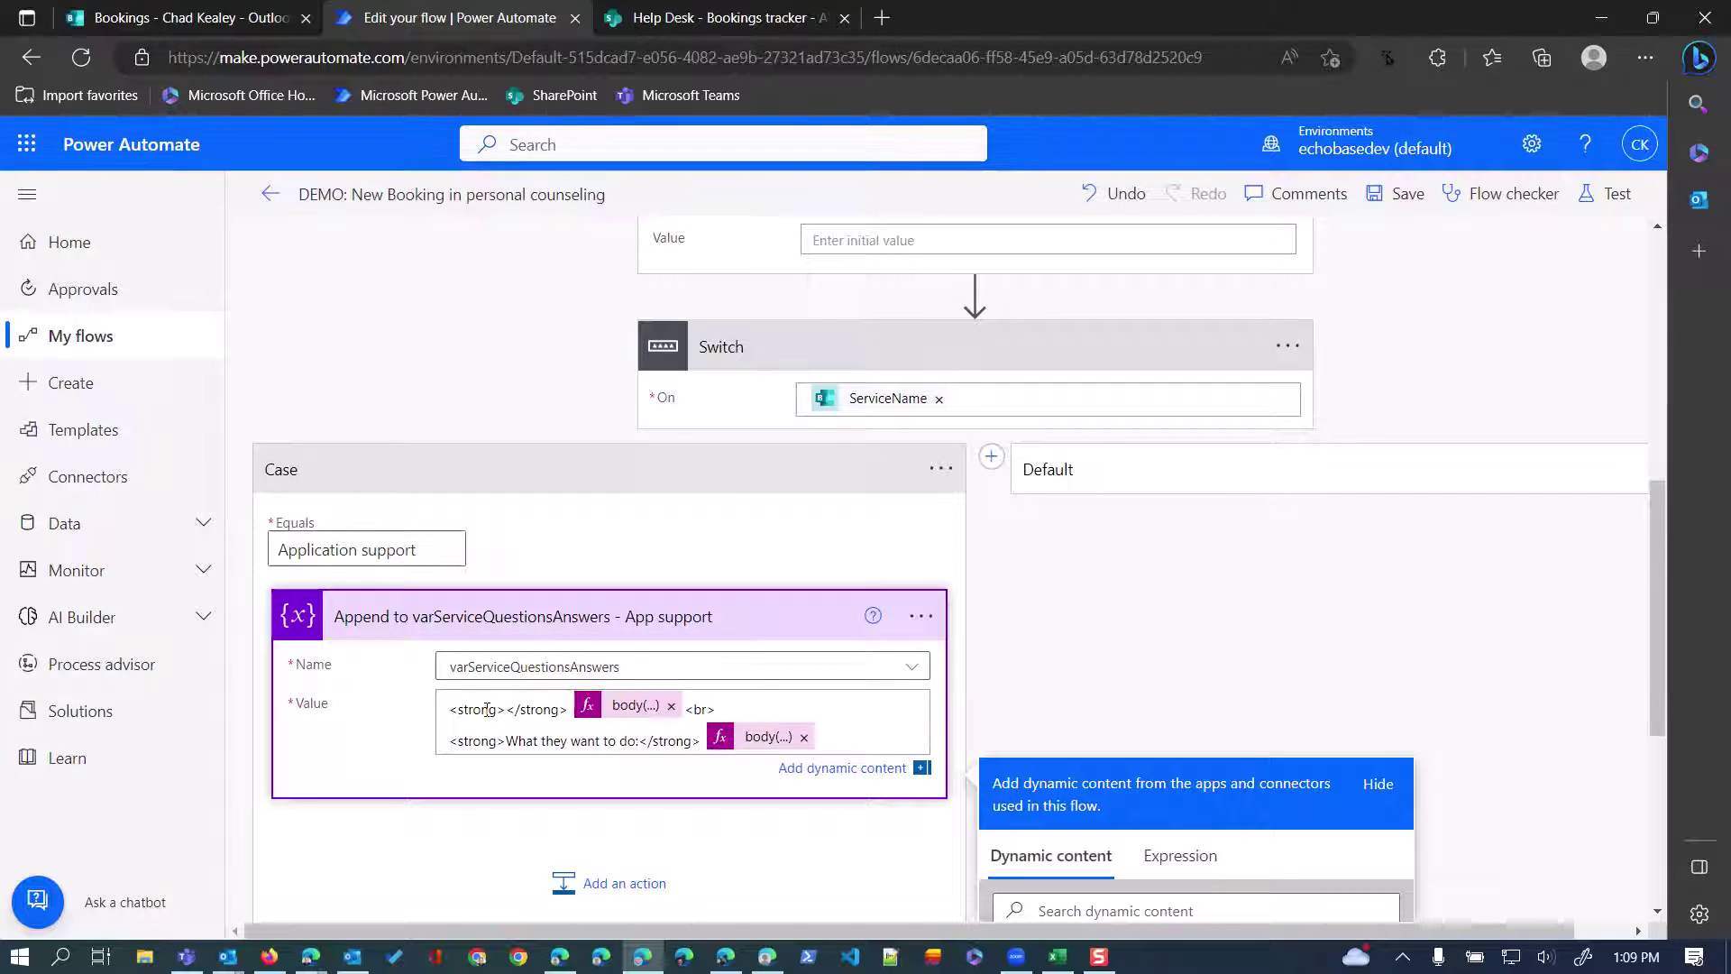
{"action": "left_click_drag", "start_coordinate": [449, 708], "coordinate": [566, 708]}
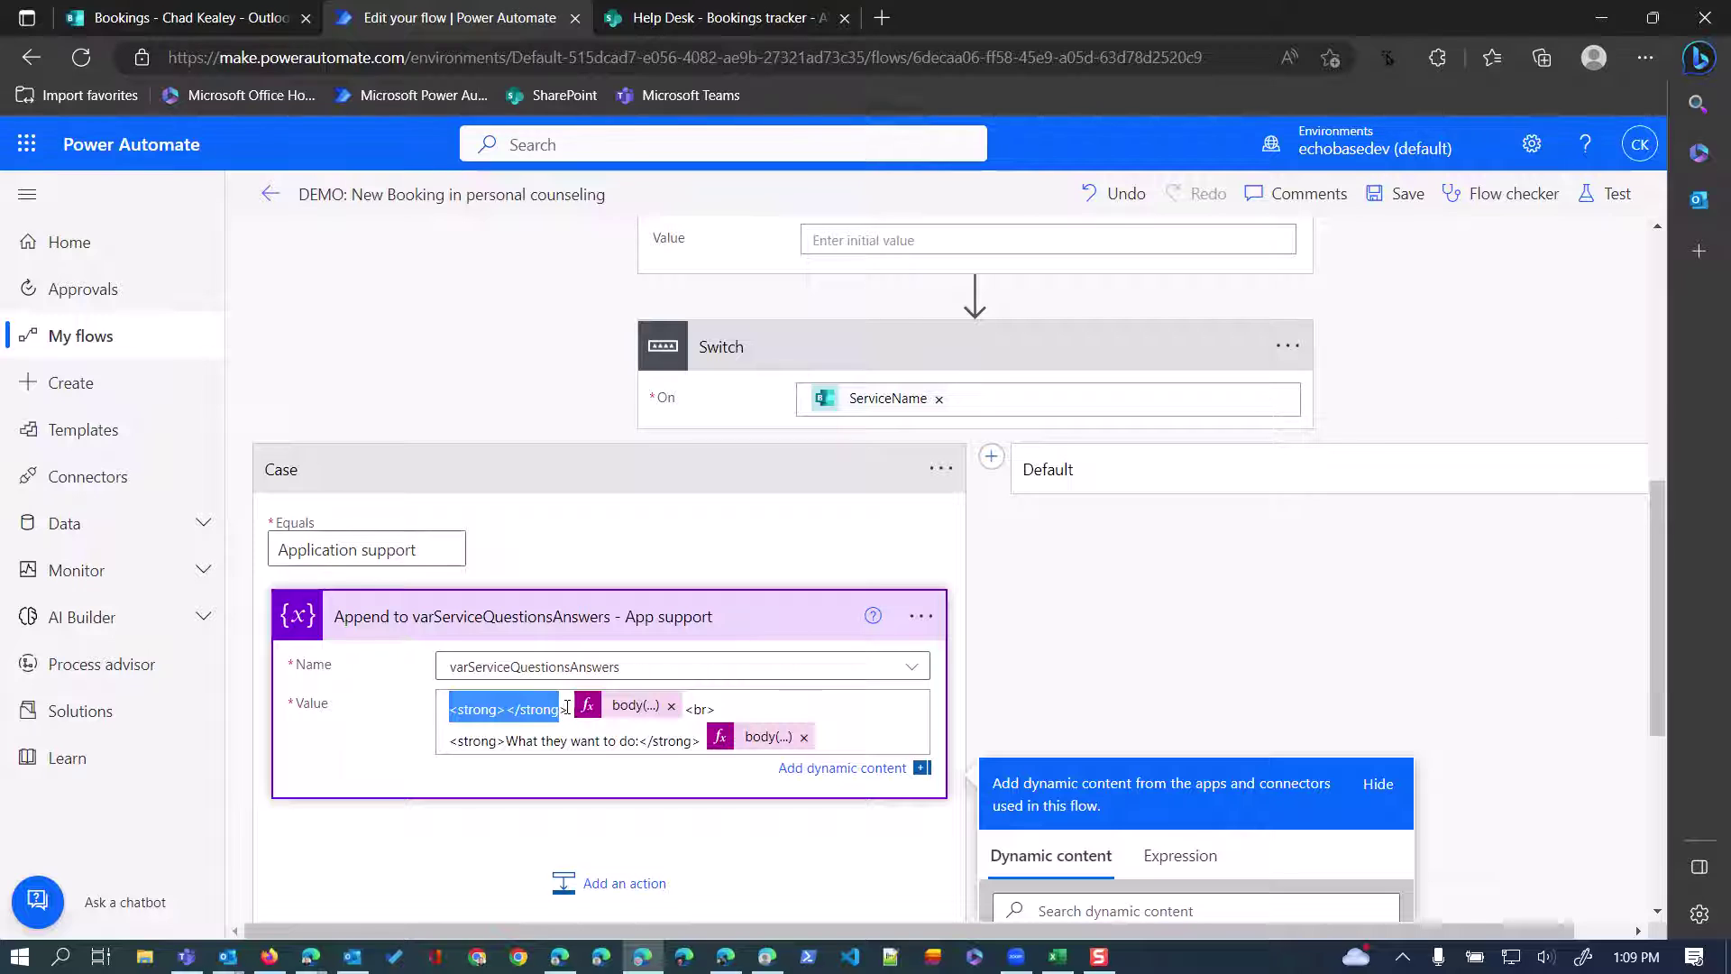
{"action": "left_click", "coordinate": [501, 710]}
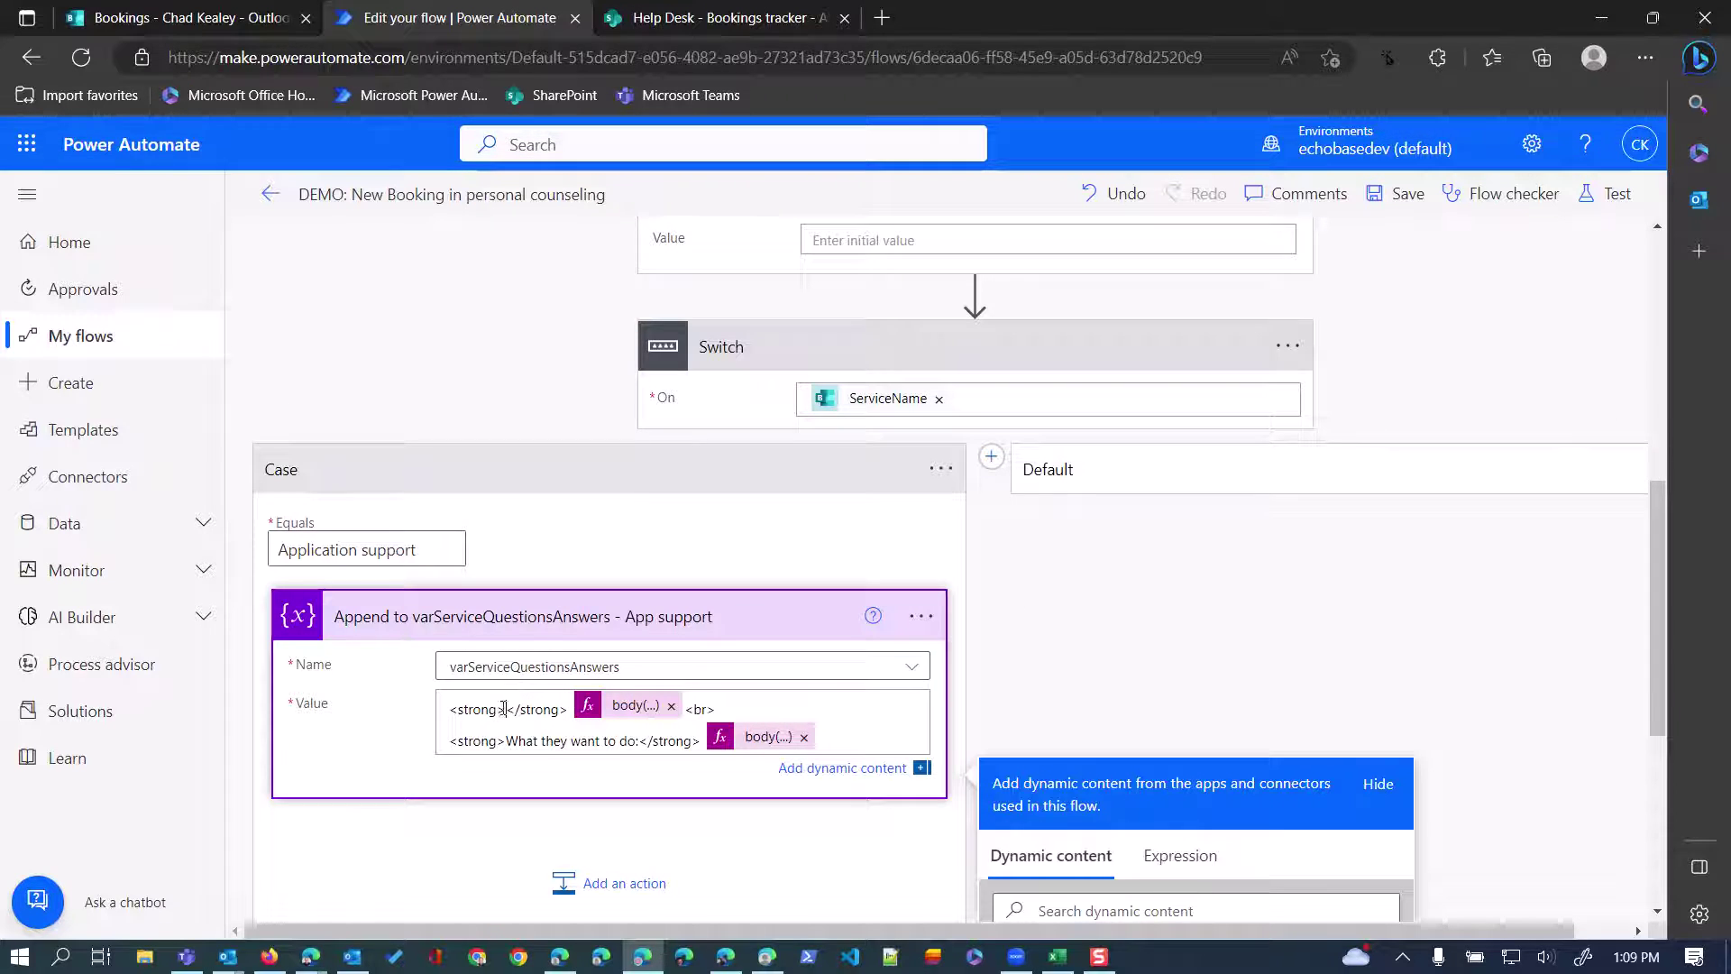
{"action": "scroll", "coordinate": [1100, 699], "scroll_direction": "down", "scroll_amount": 2}
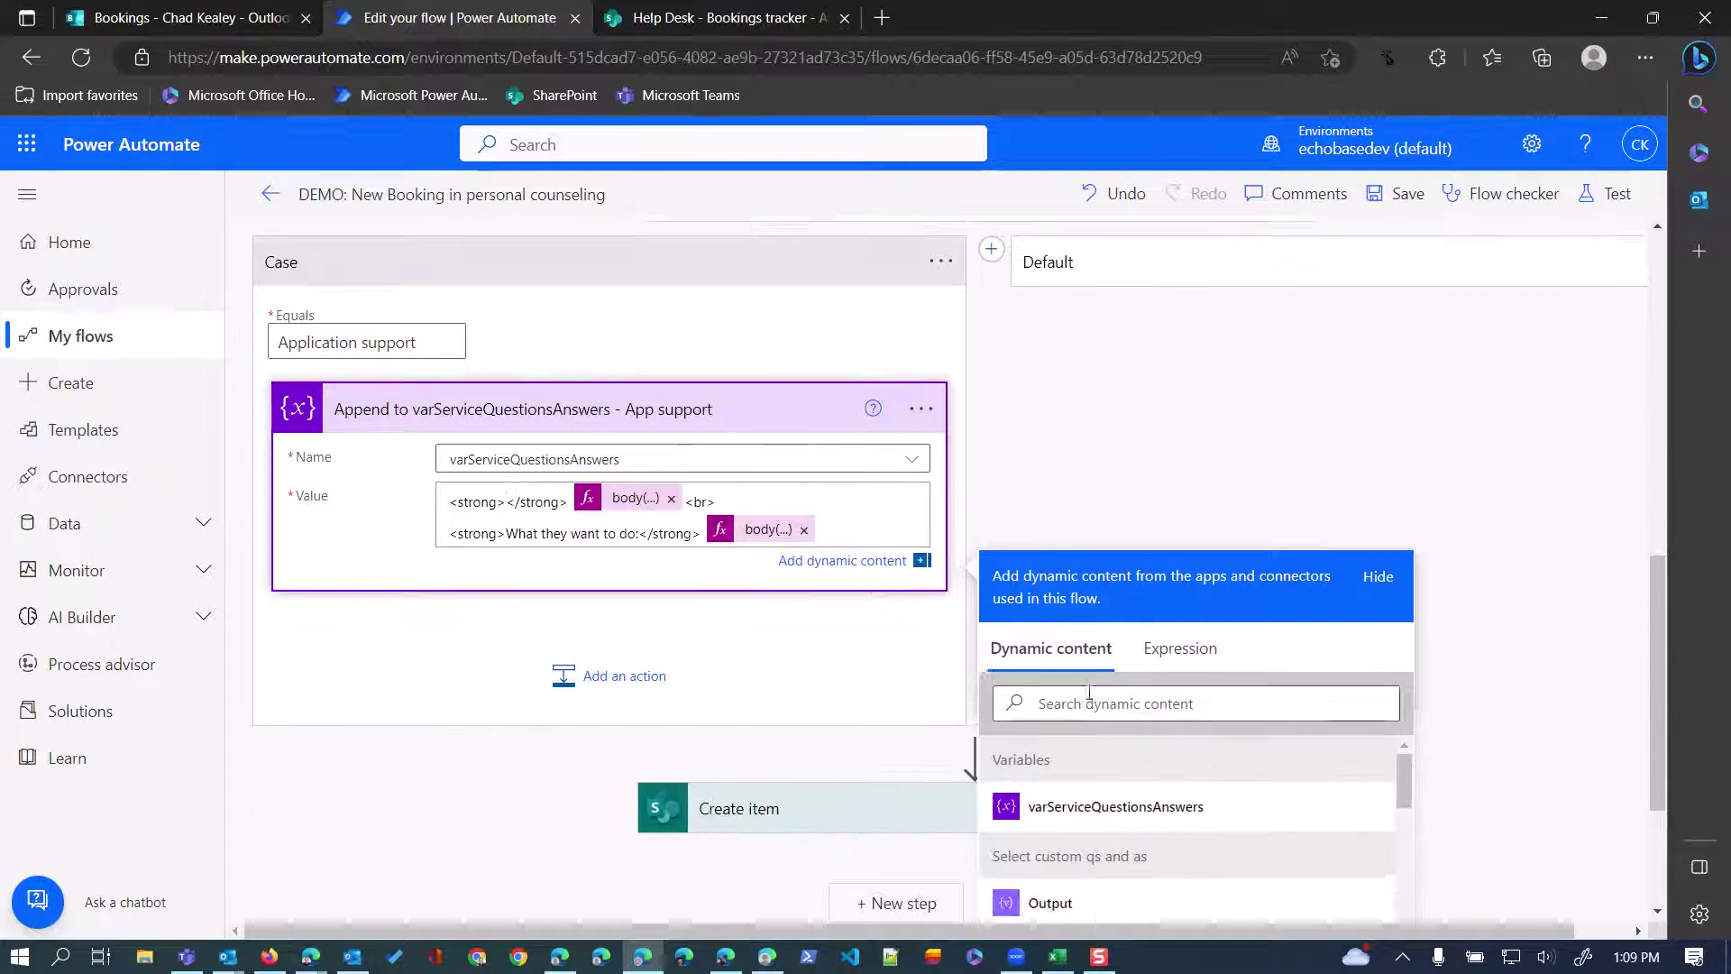
Start an expression using the Select custom qs and as Output.
{"action": "left_click", "coordinate": [1181, 644]}
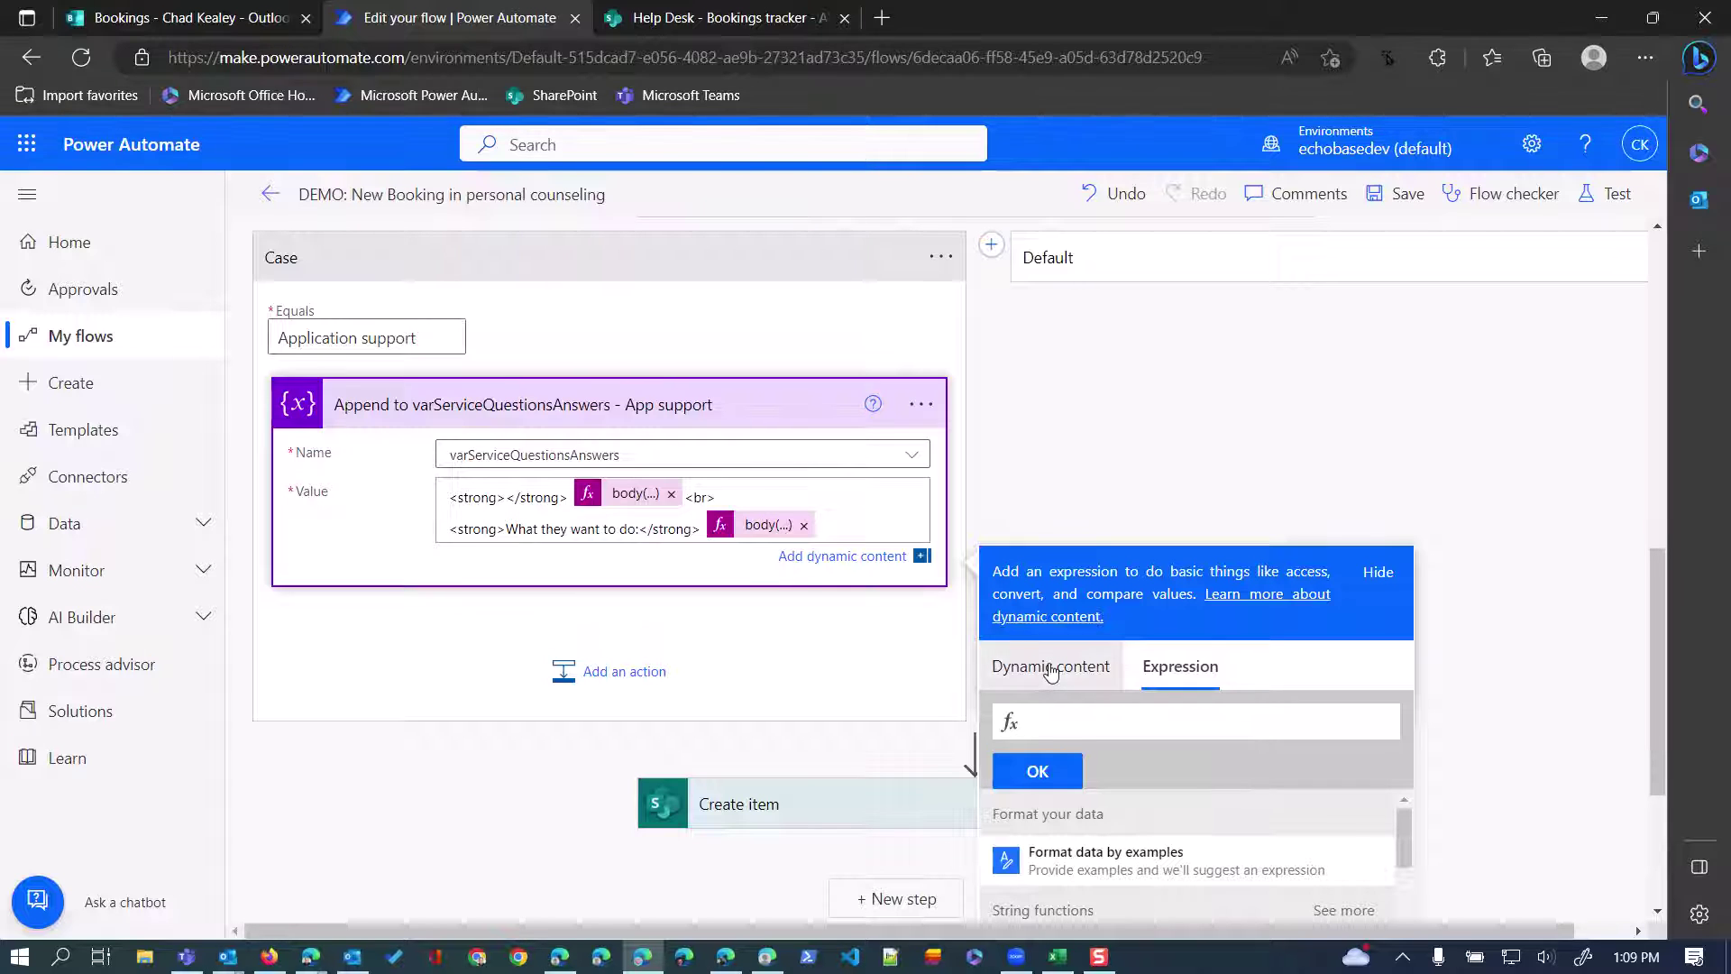
{"action": "left_click", "coordinate": [1050, 672]}
{"action": "scroll", "coordinate": [1064, 703], "scroll_direction": "down", "scroll_amount": 2}
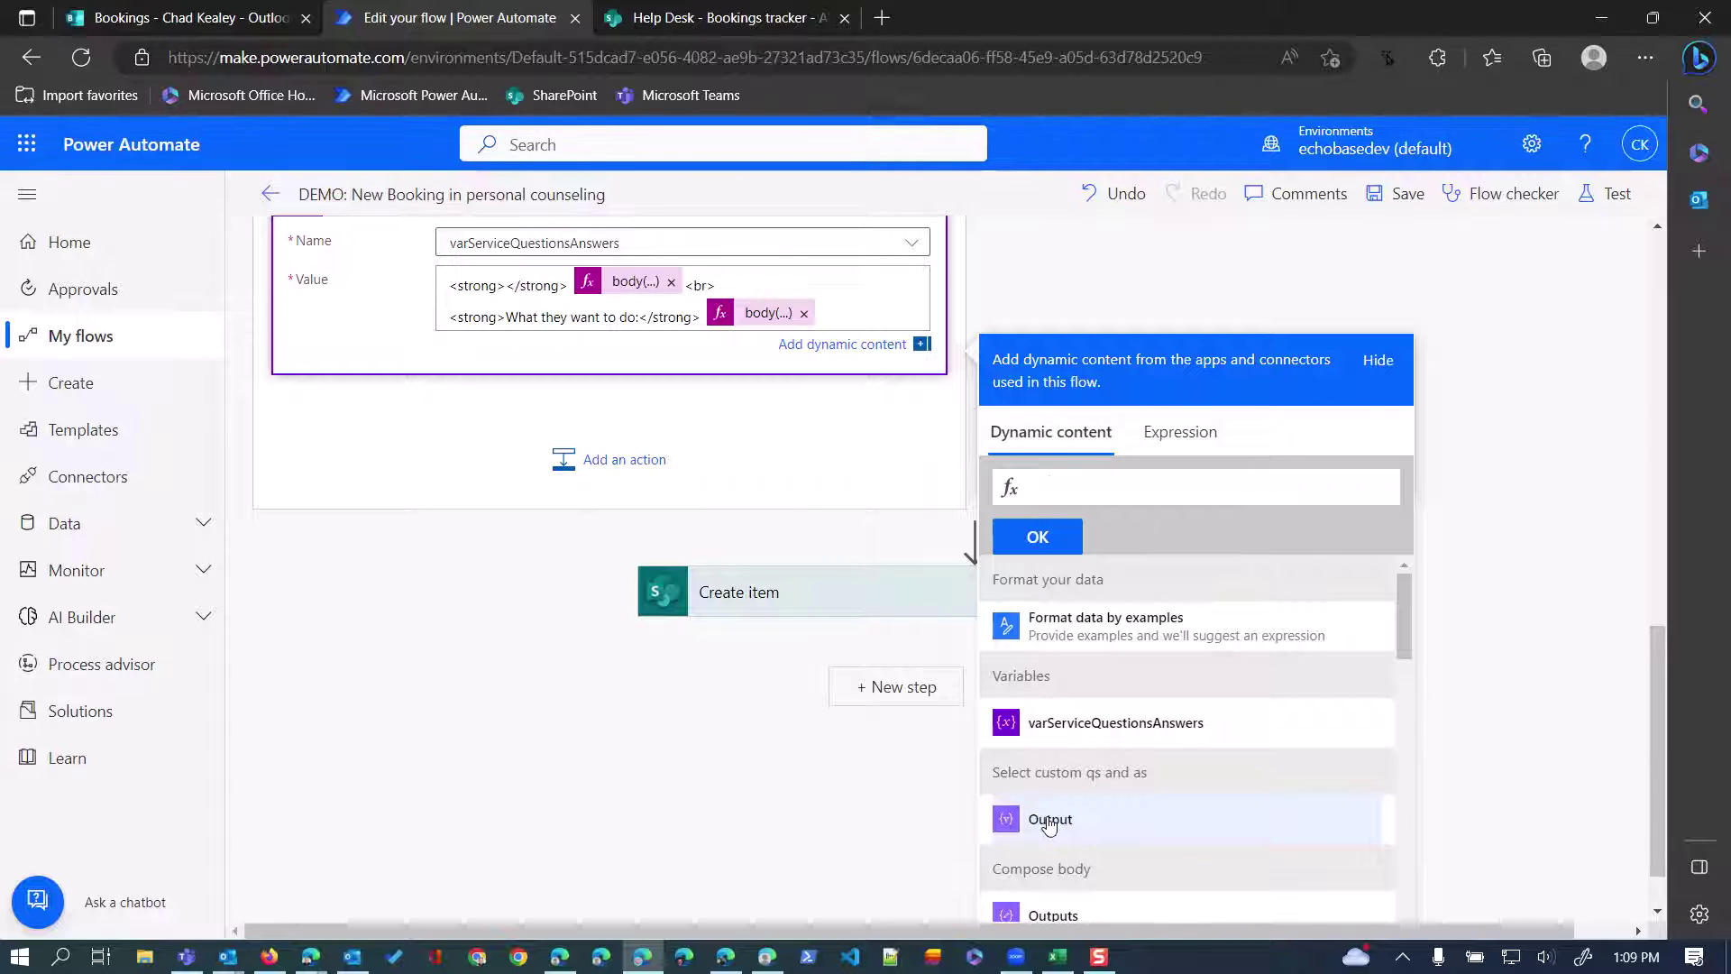
{"action": "left_click", "coordinate": [1046, 804]}
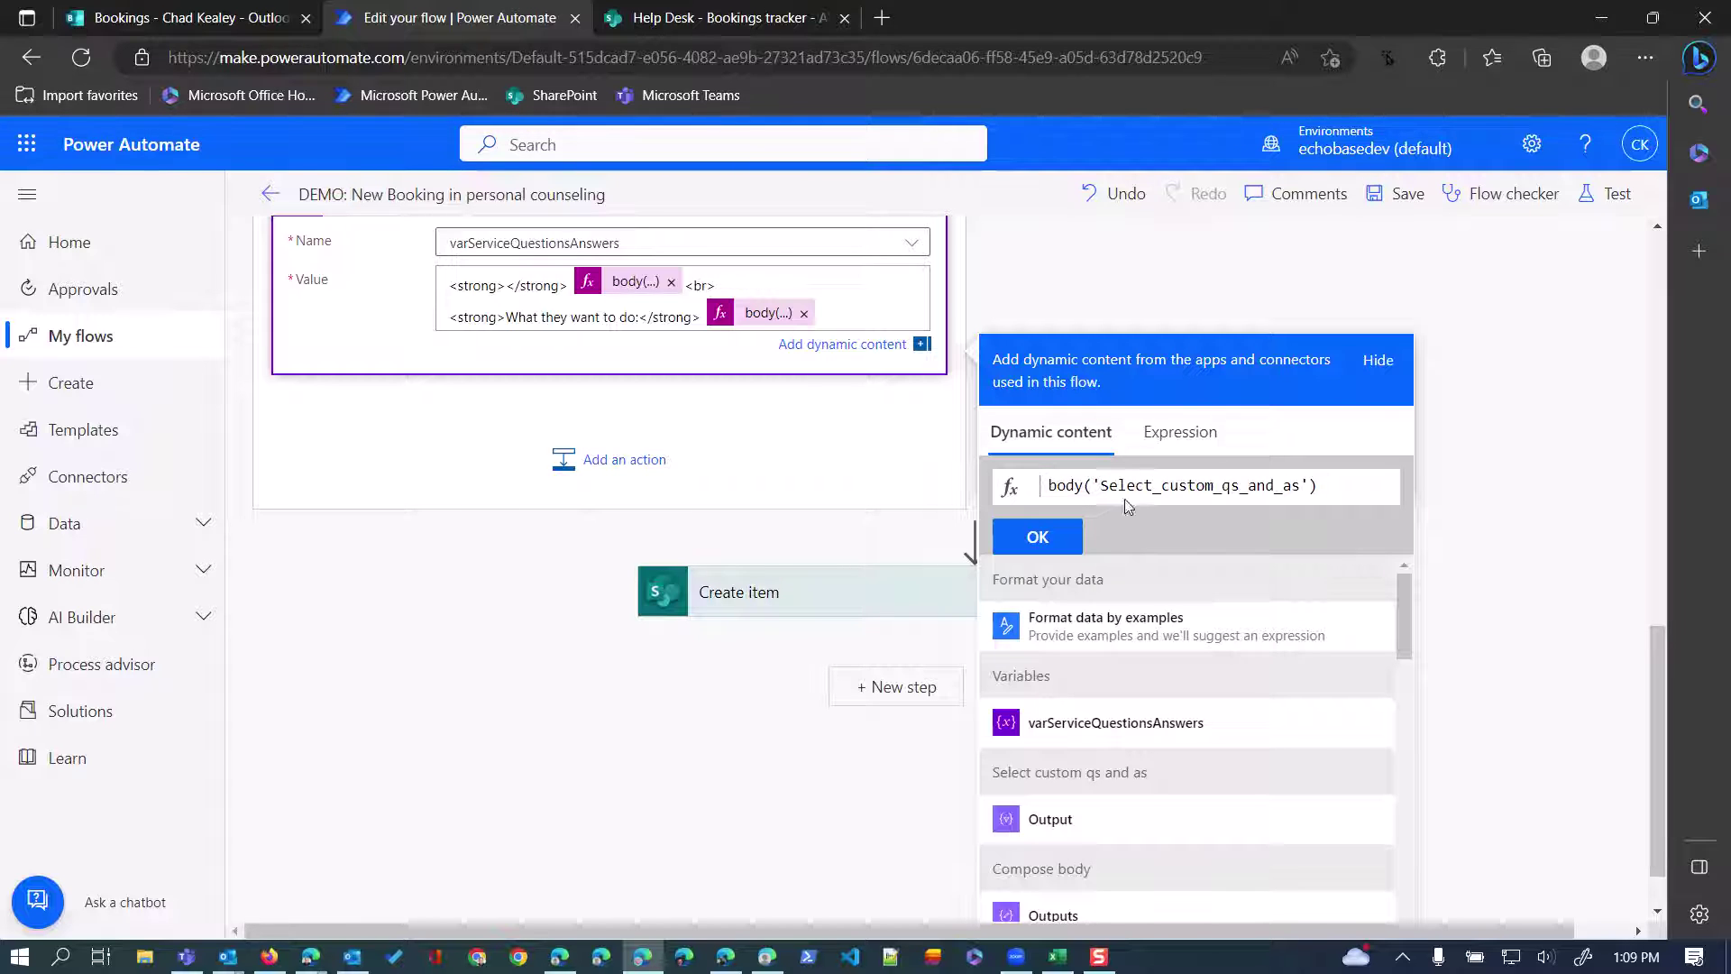
Build body('Select_custom_qs_and_as')?[0]?['Question'] and insert it between the strong tags.
{"action": "left_click", "coordinate": [1171, 434]}
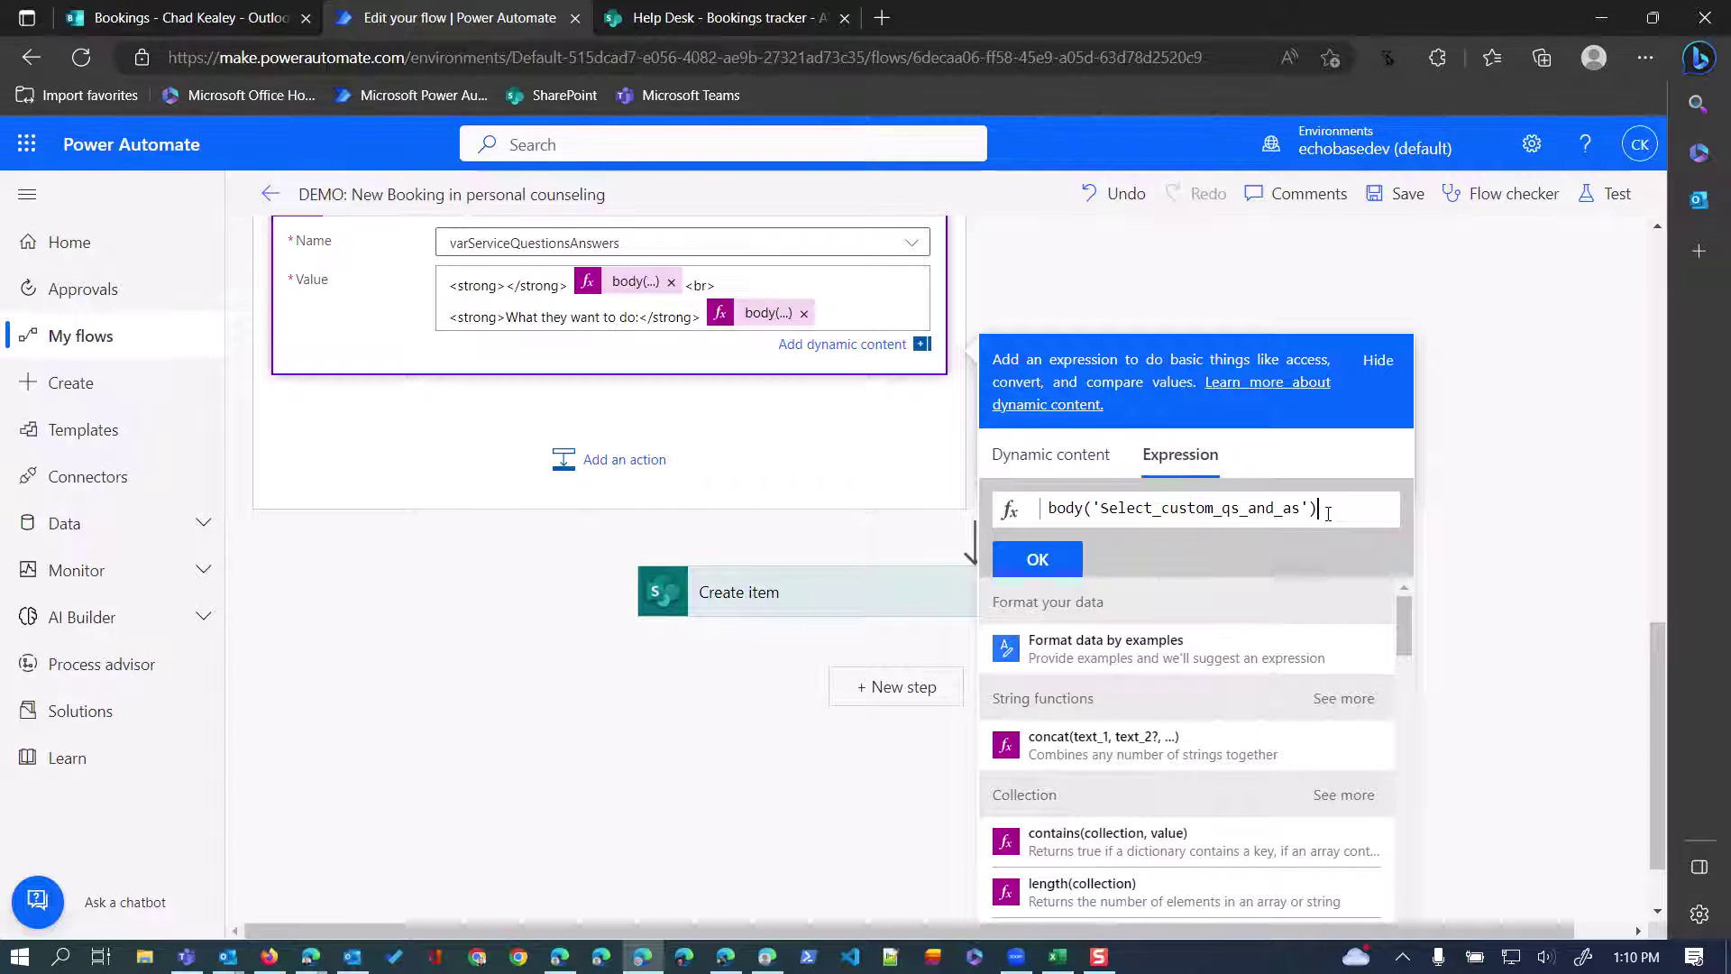
{"action": "left_click", "coordinate": [1323, 515]}
{"action": "type", "text": "['"}
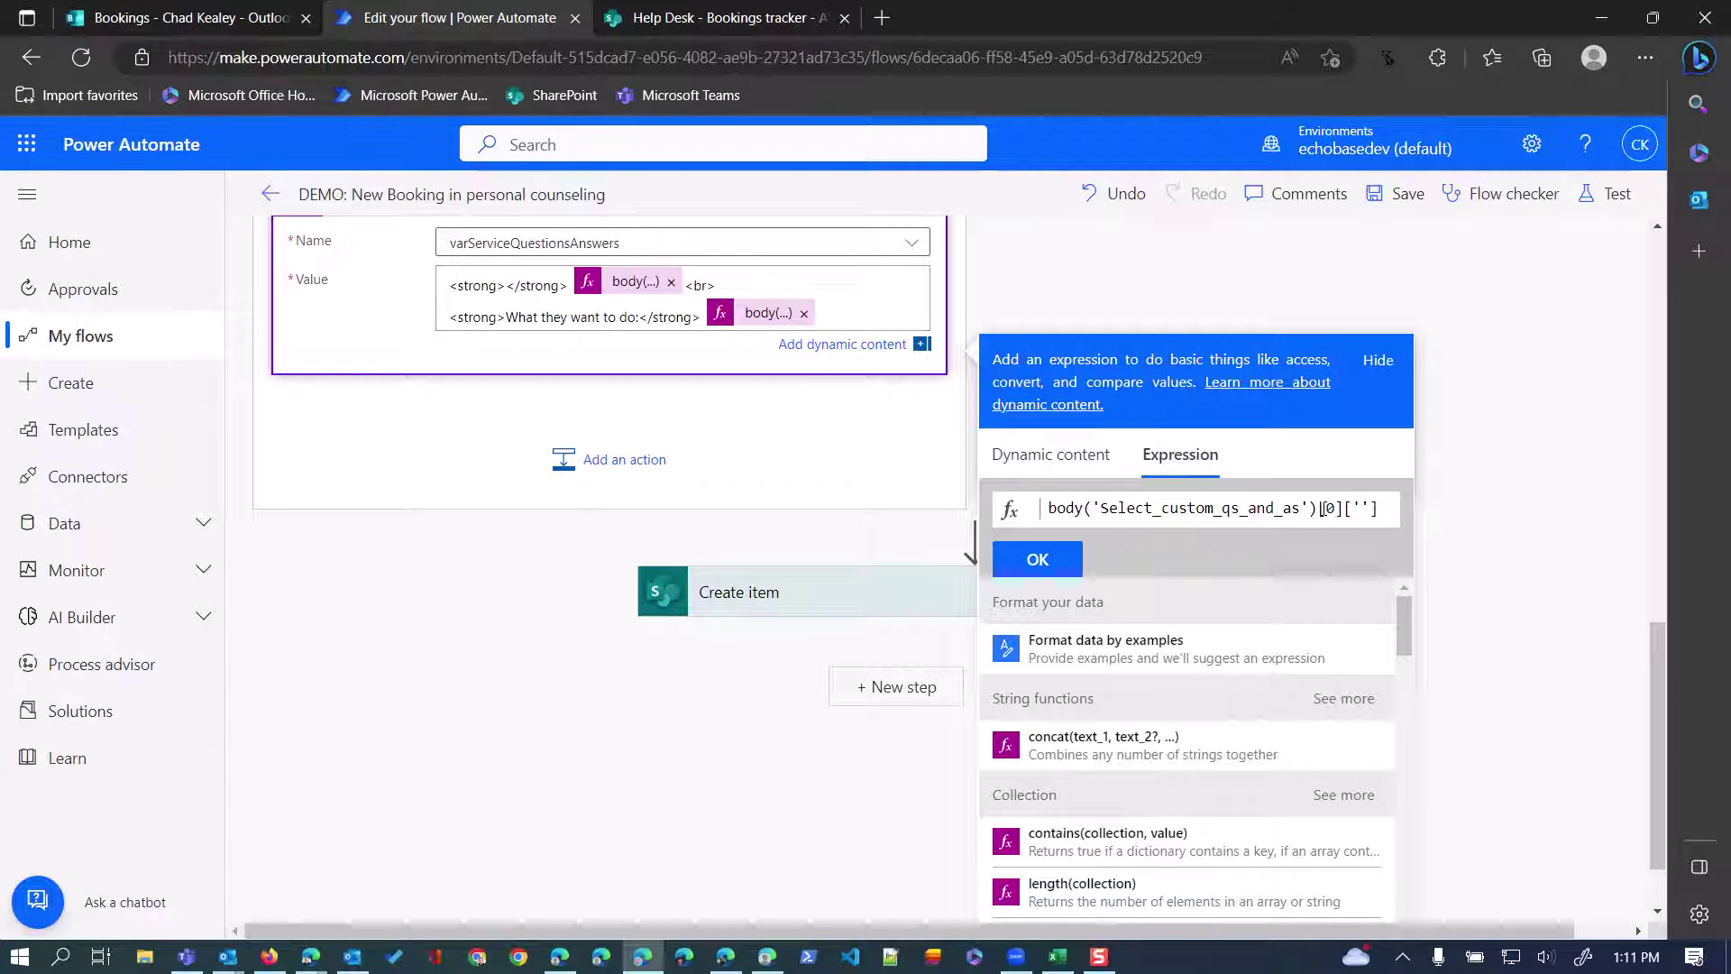
{"action": "type", "text": "Questi"}
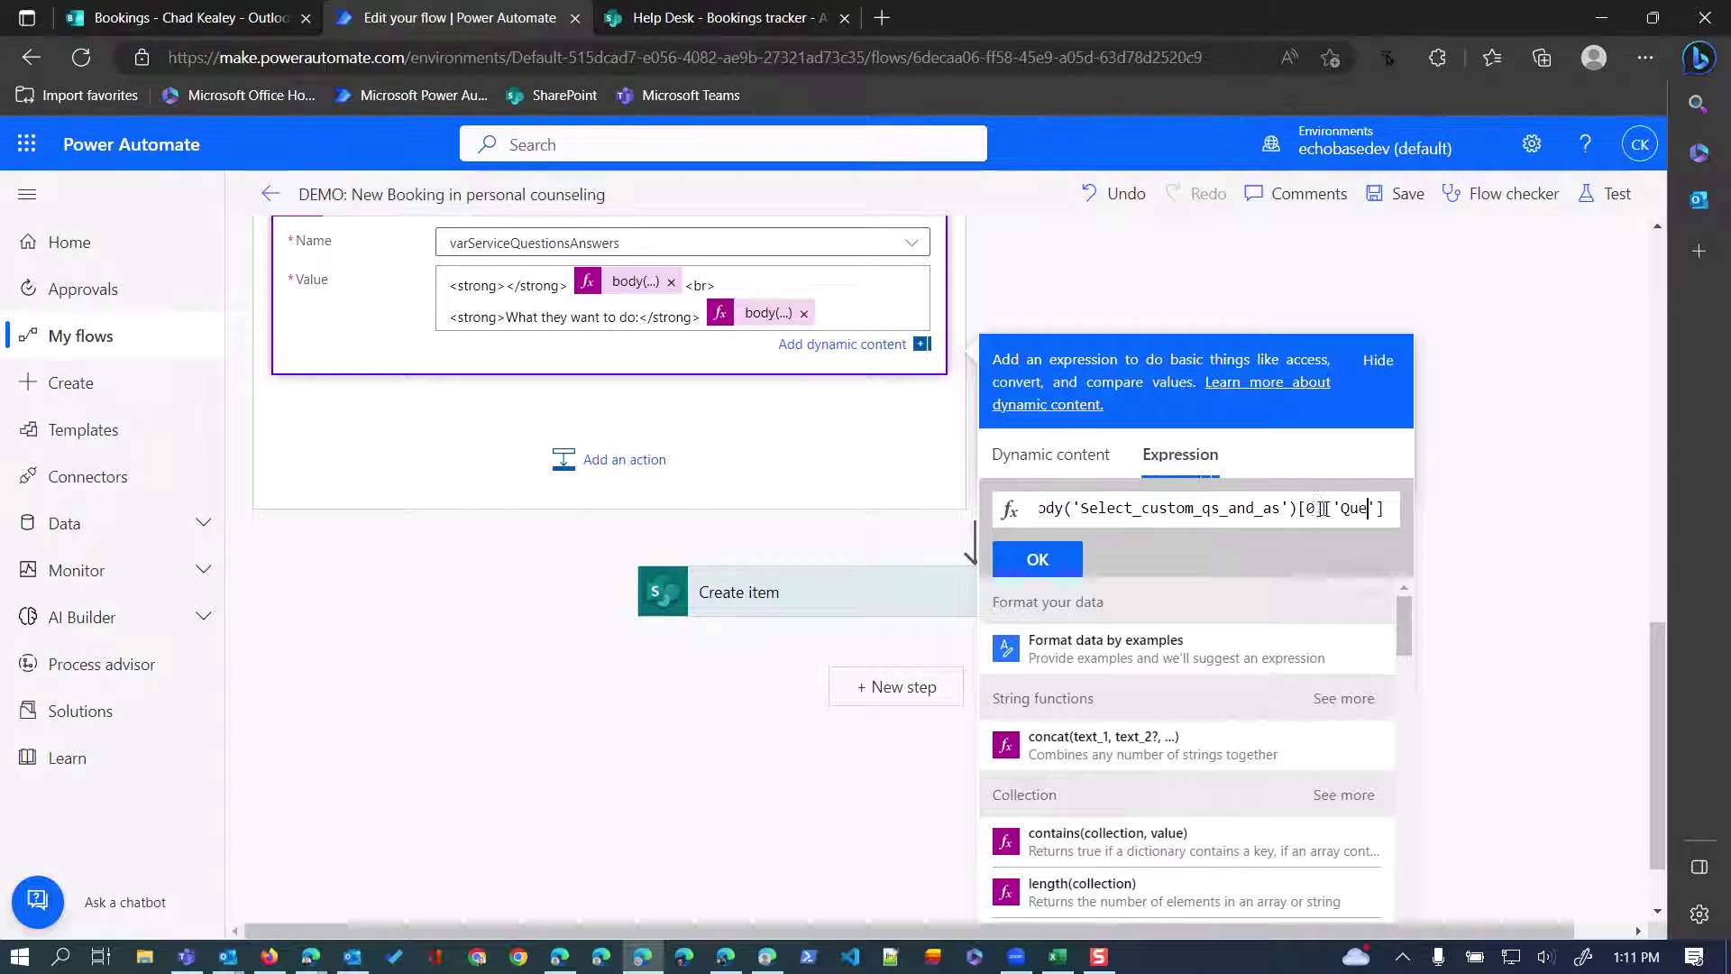
{"action": "type", "text": "on"}
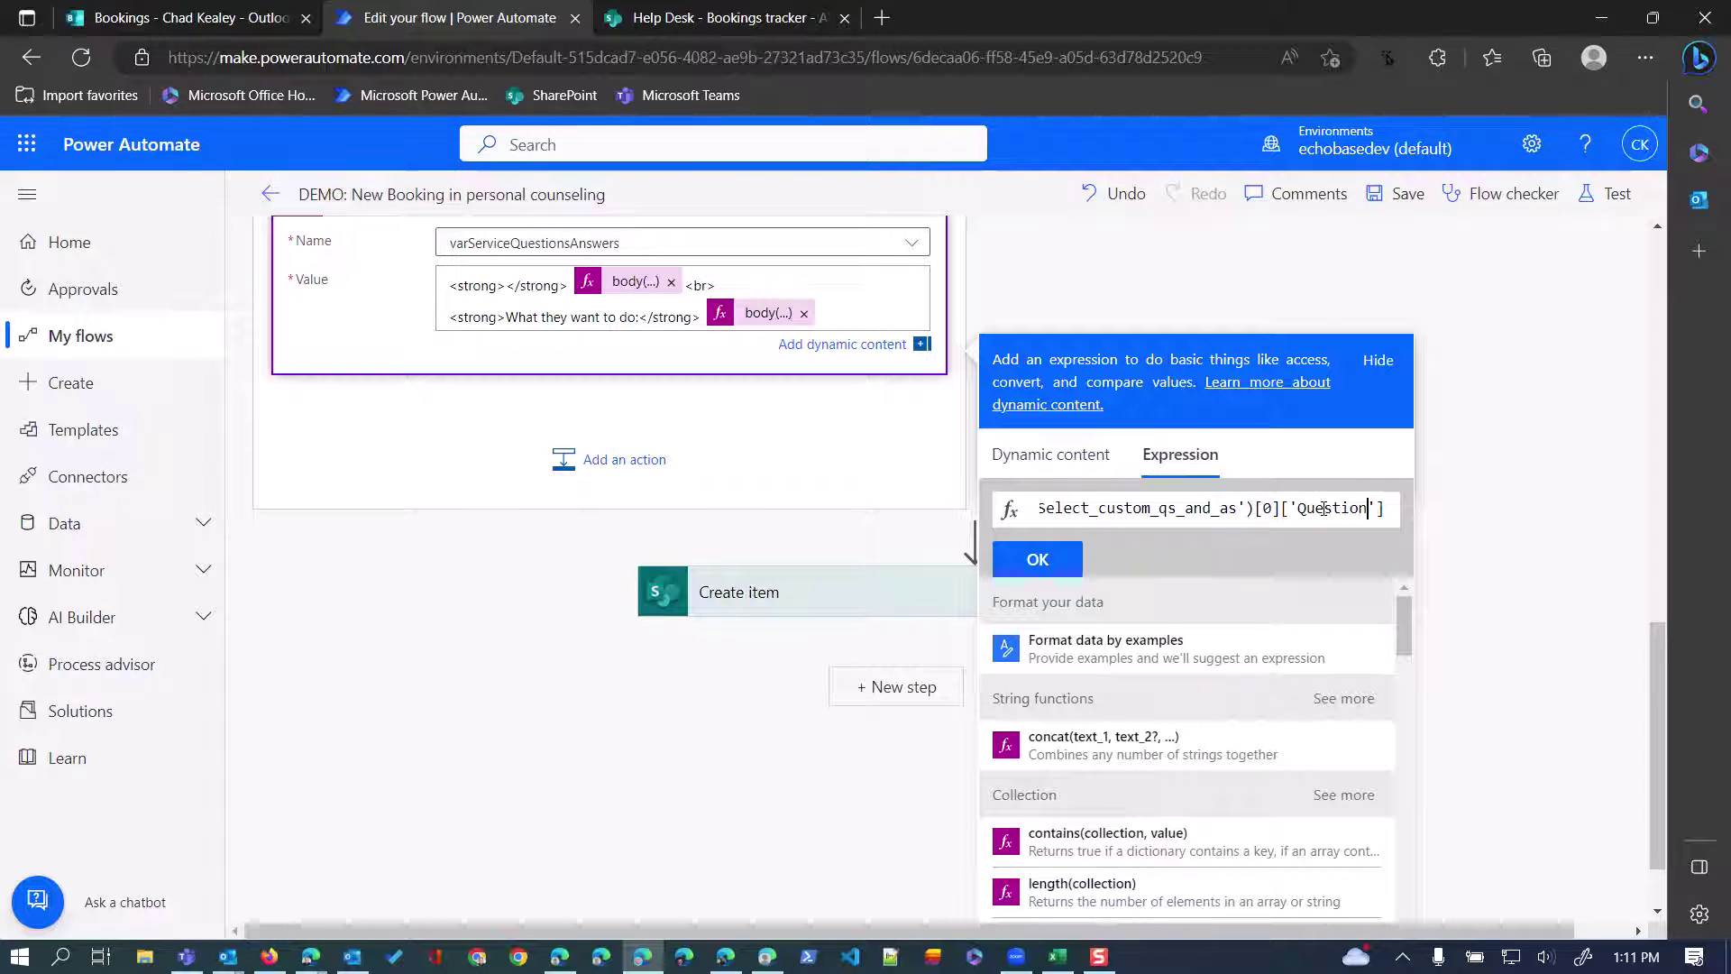
{"action": "left_click", "coordinate": [1254, 508]}
{"action": "type", "text": "?"}
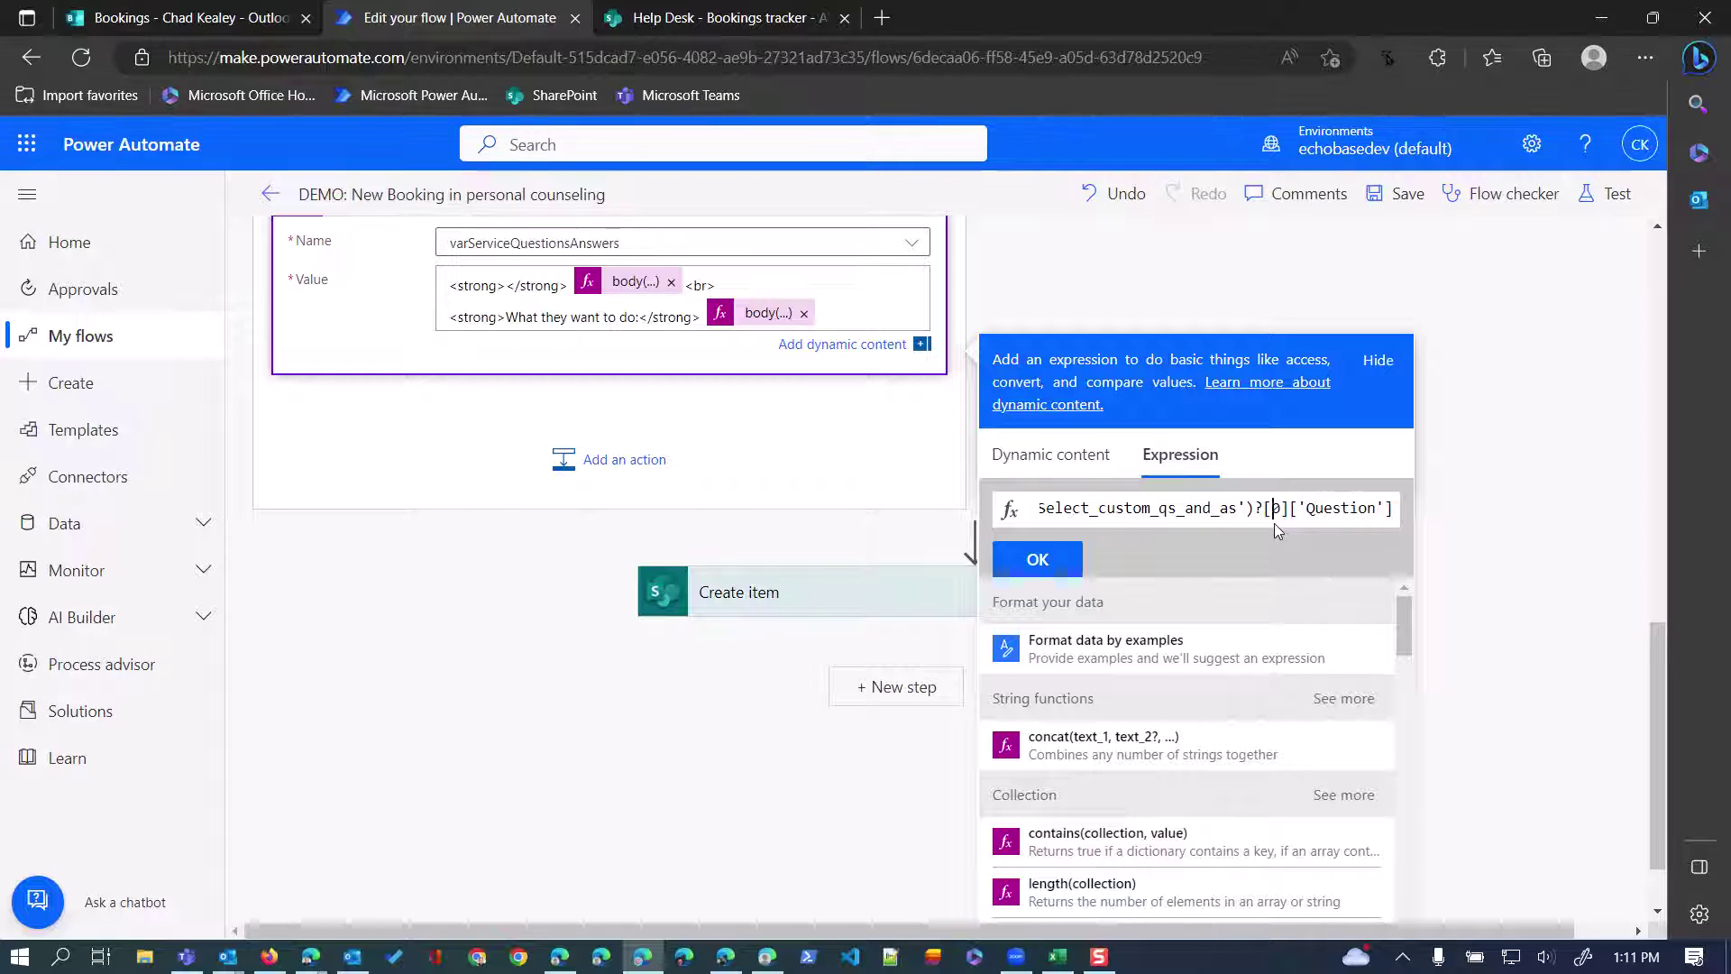
{"action": "key", "text": "Right"}
{"action": "key", "text": "Right"}
{"action": "type", "text": "?"}
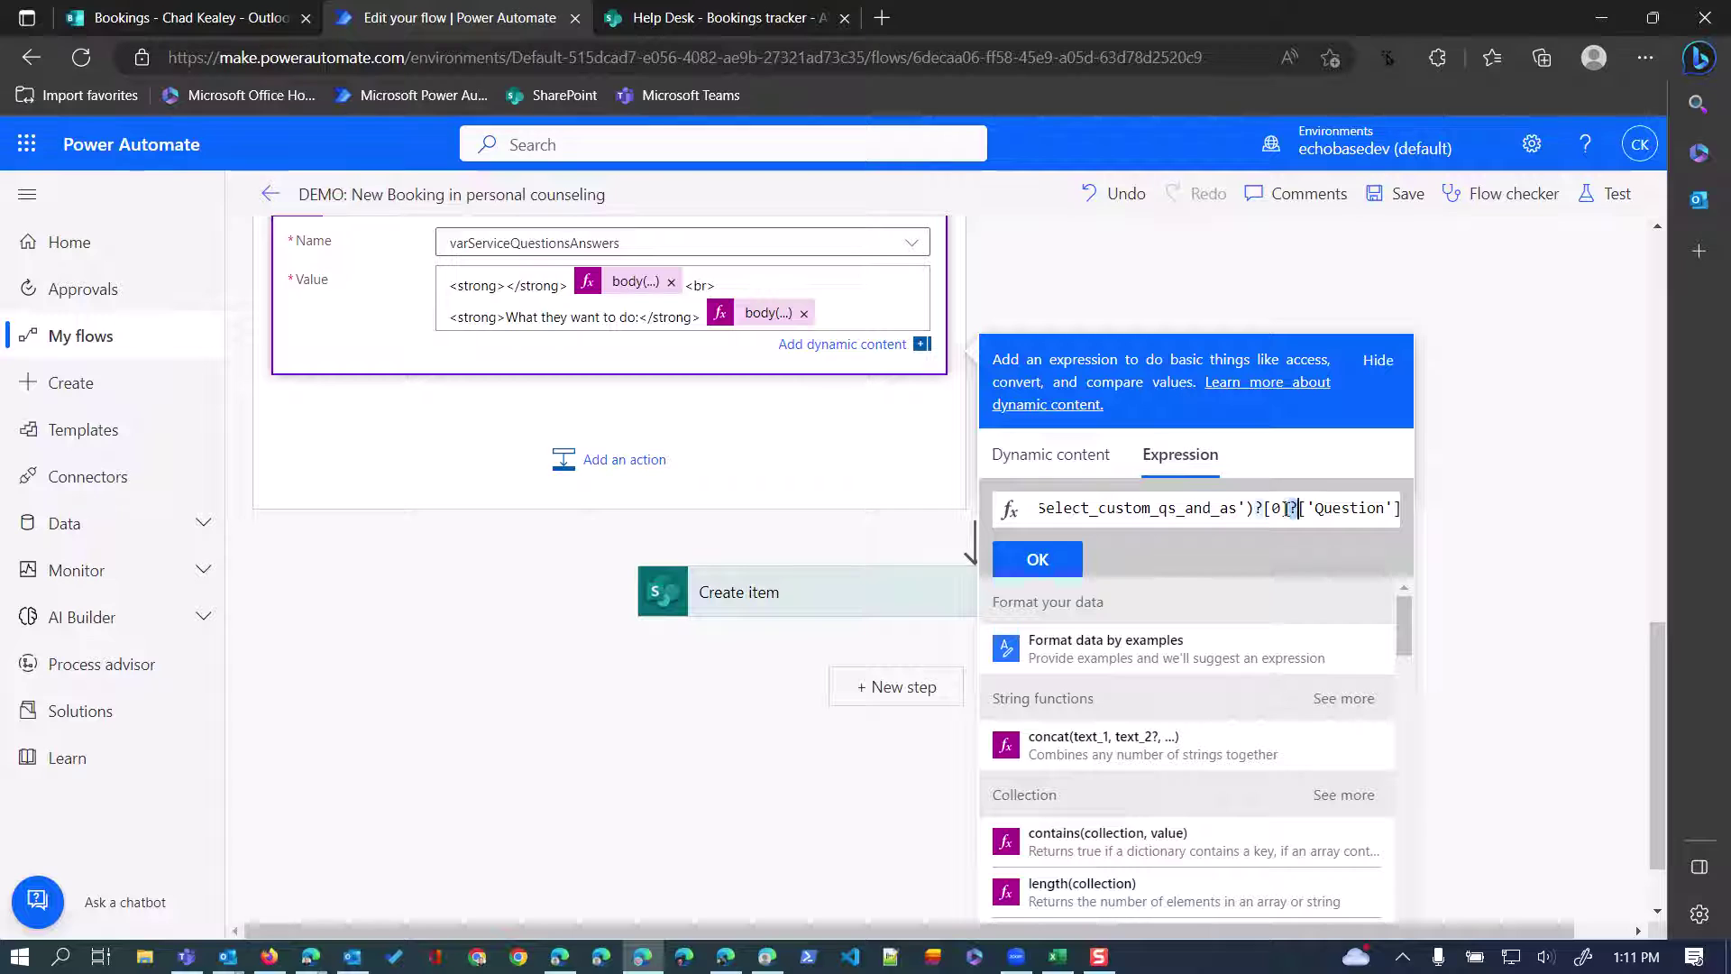
{"action": "left_click", "coordinate": [1039, 559]}
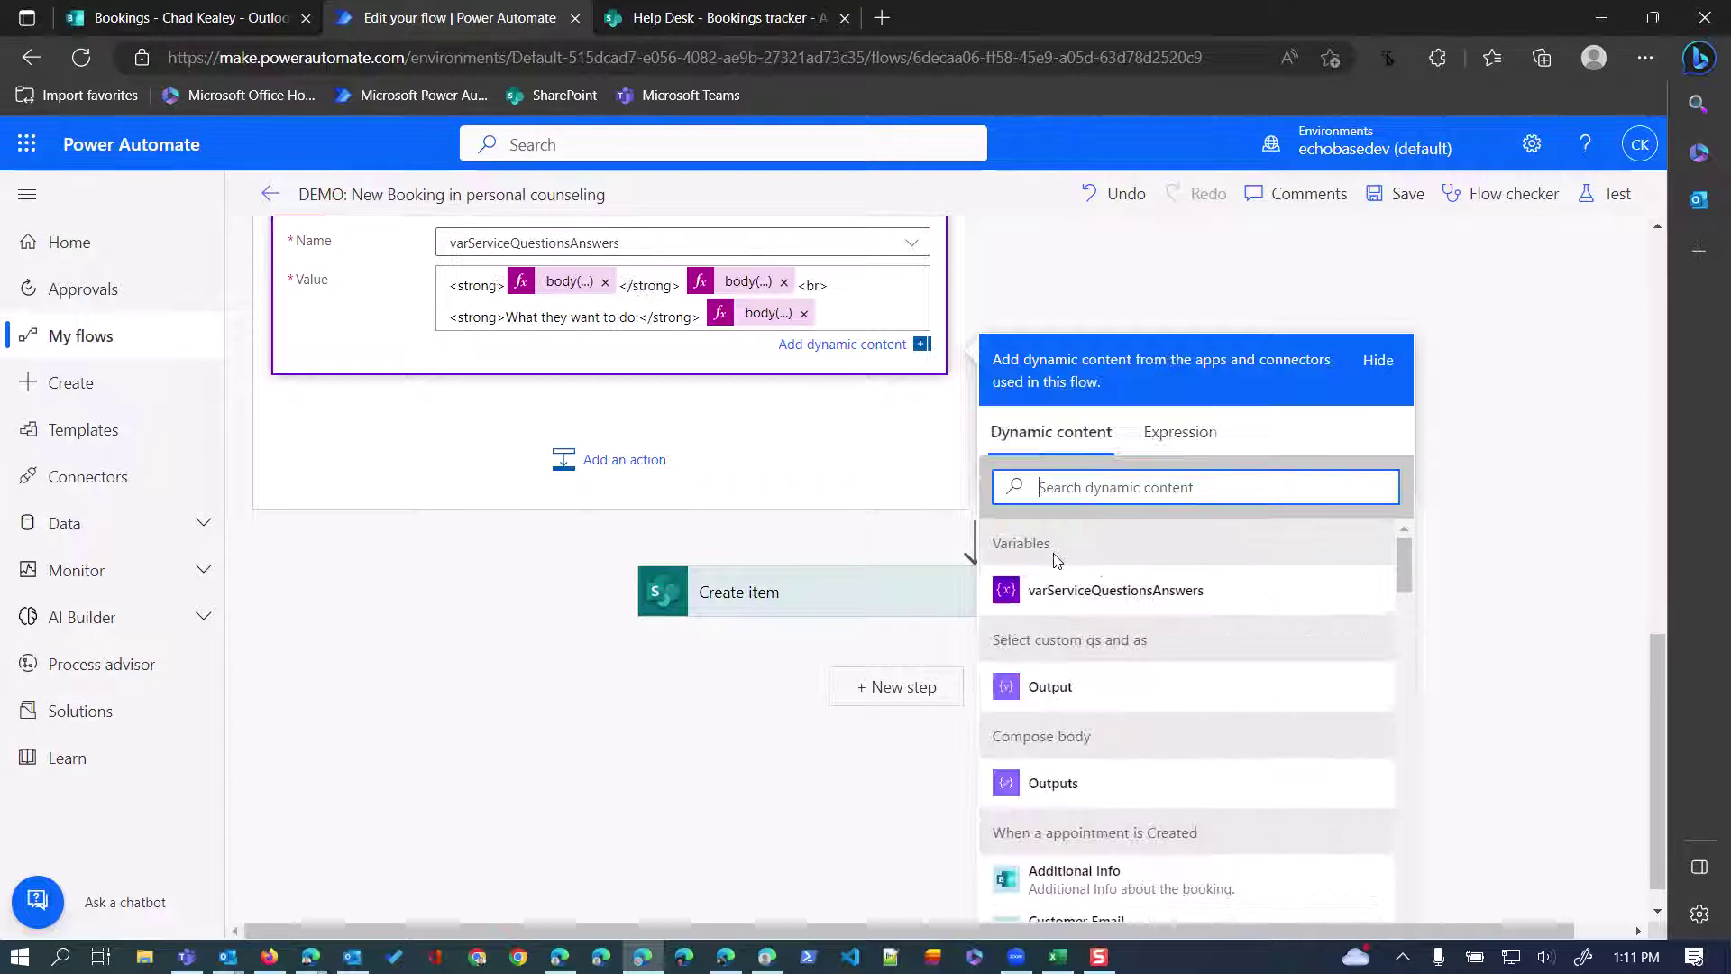
Copy the duplicate body(...) expression's text, then delete that token after the closing strong tag.
{"action": "left_click", "coordinate": [737, 285]}
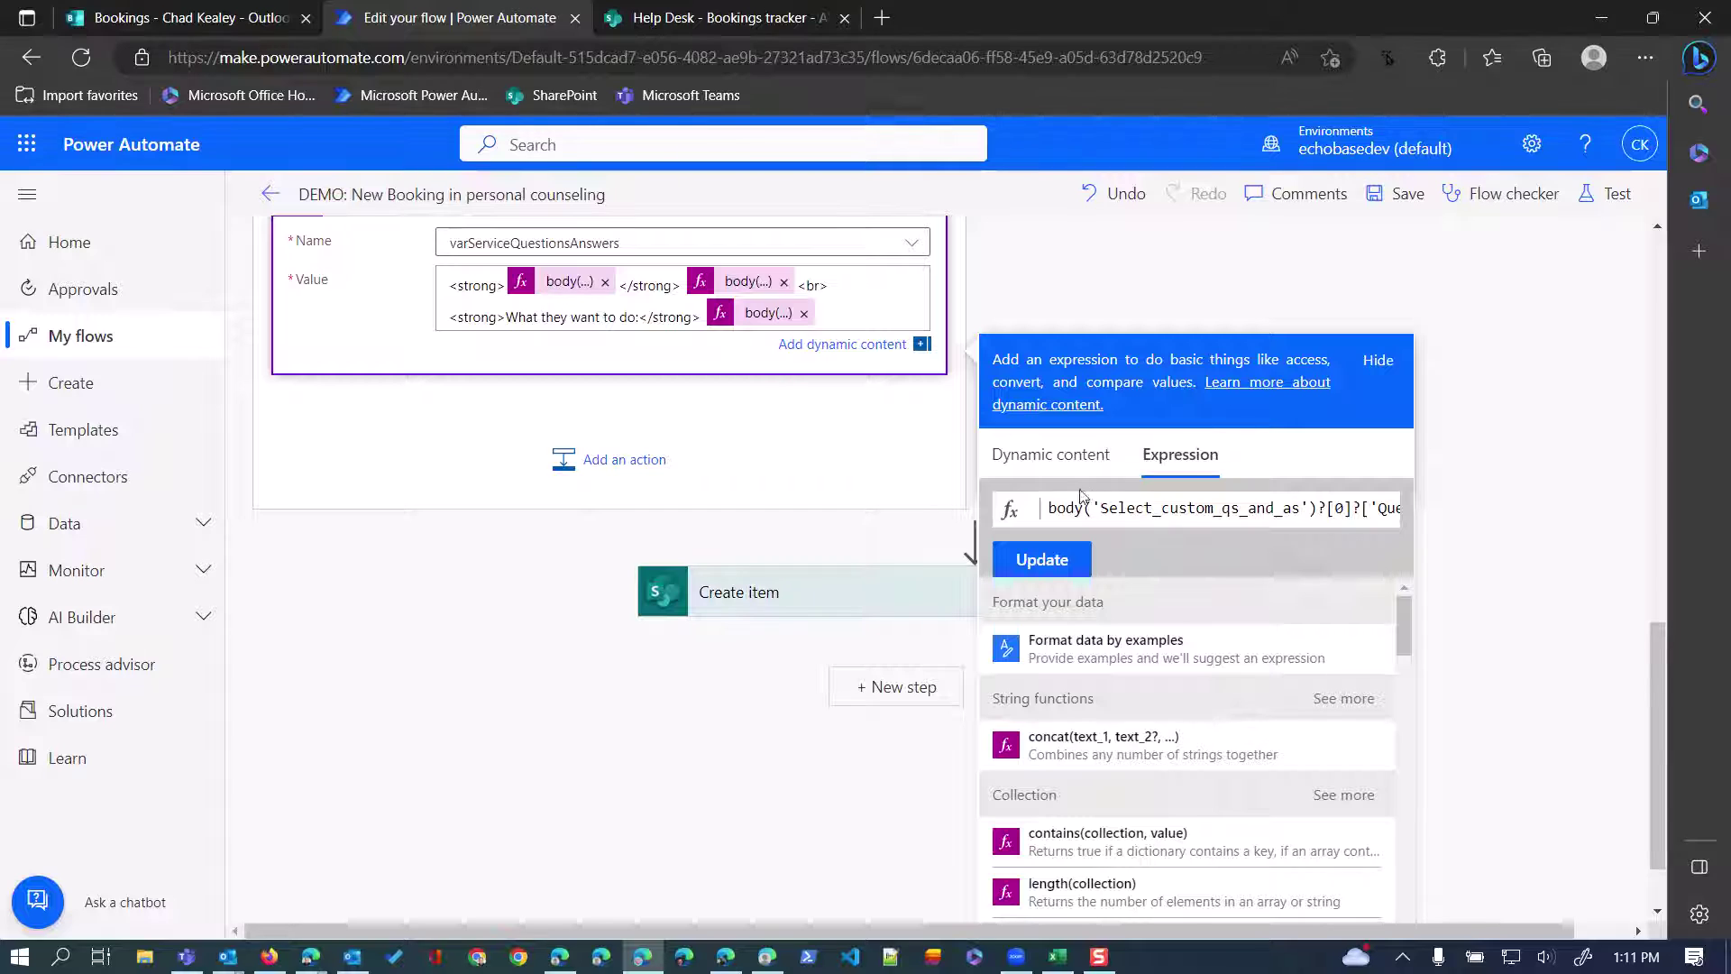
{"action": "left_click_drag", "start_coordinate": [1050, 508], "coordinate": [1481, 509]}
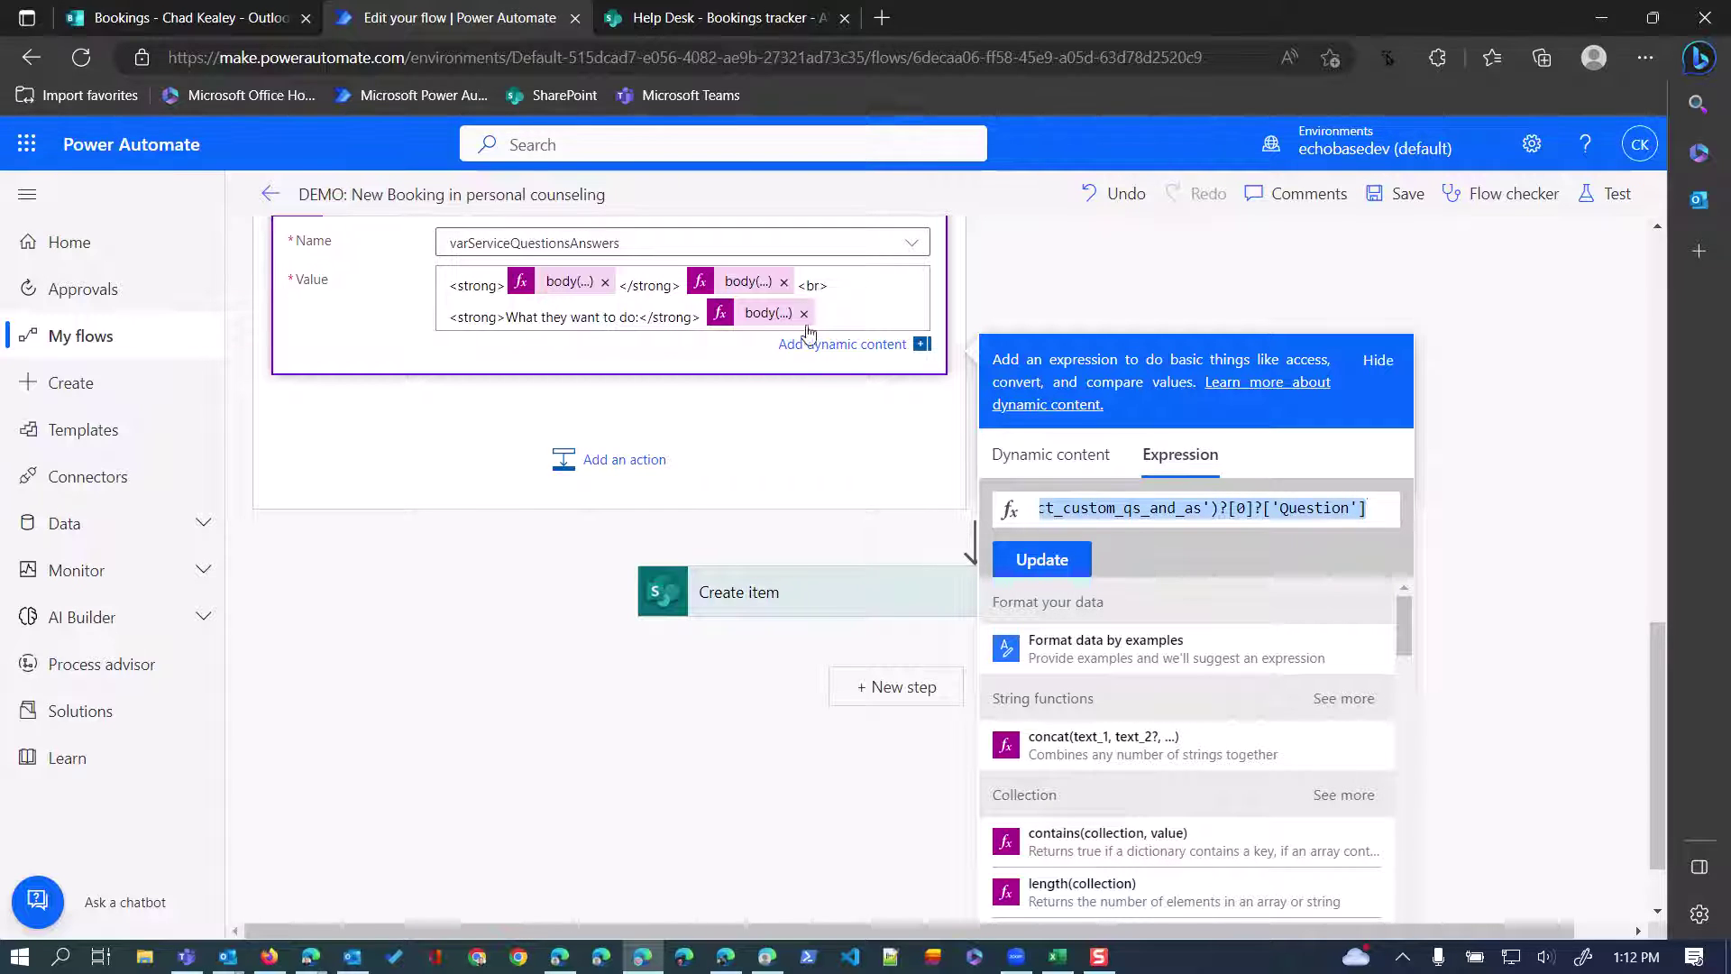
{"action": "left_click", "coordinate": [783, 281]}
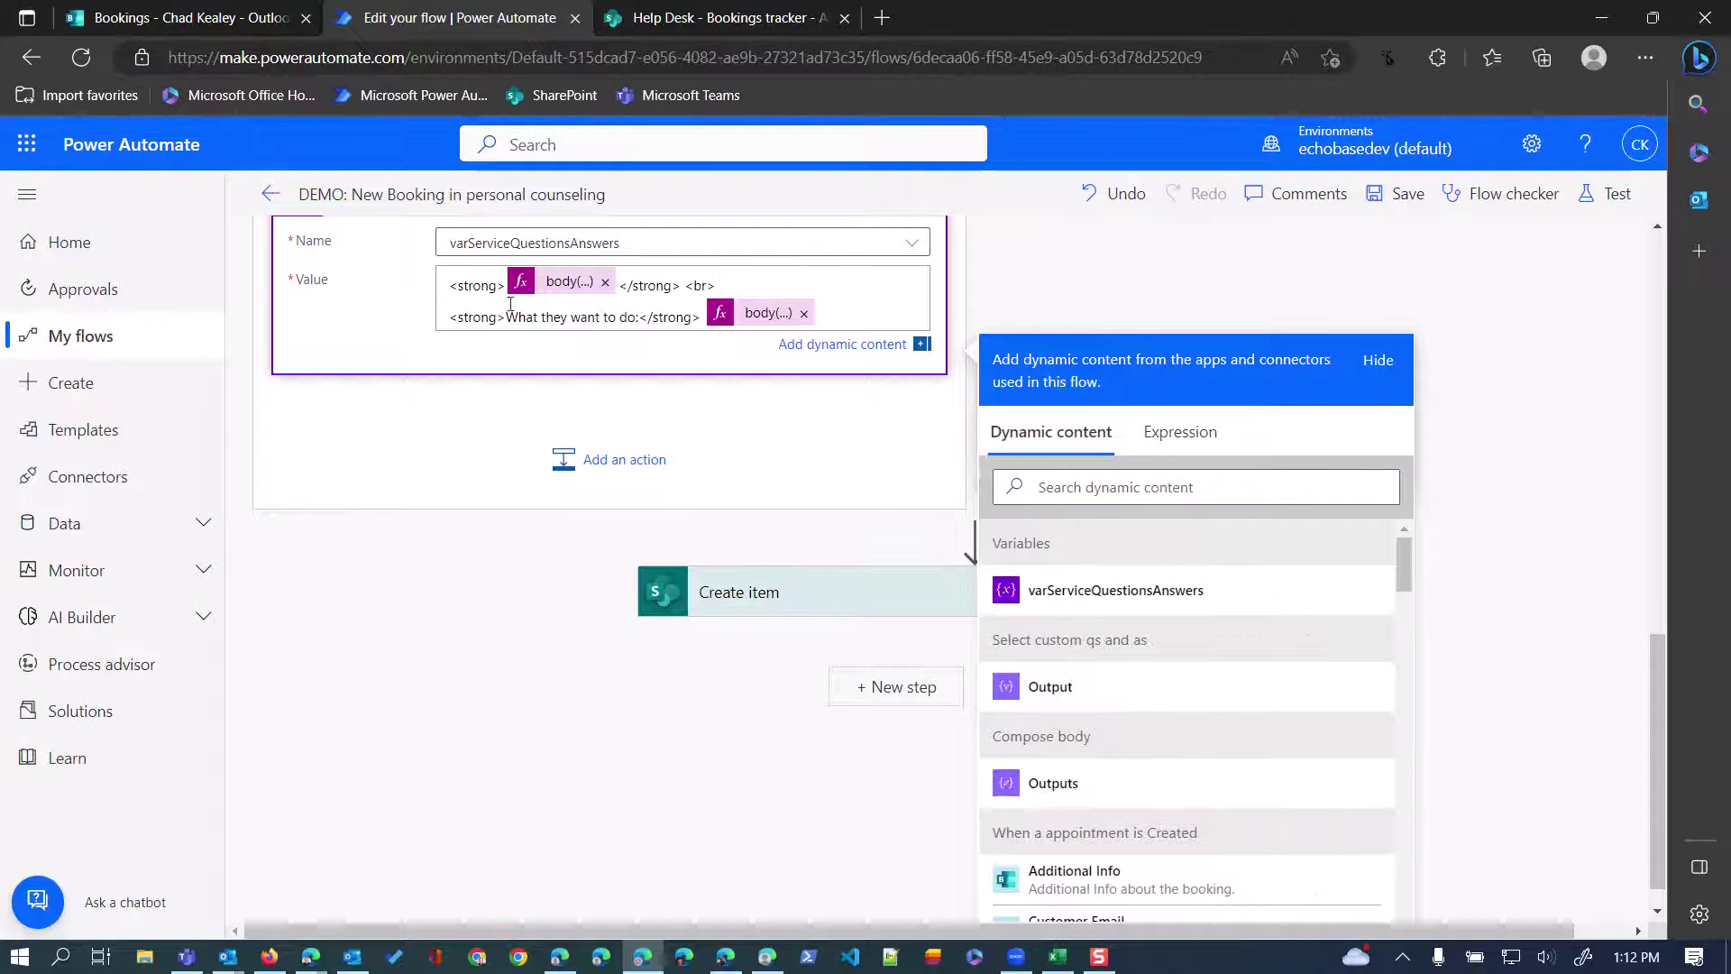
{"action": "left_click", "coordinate": [685, 285]}
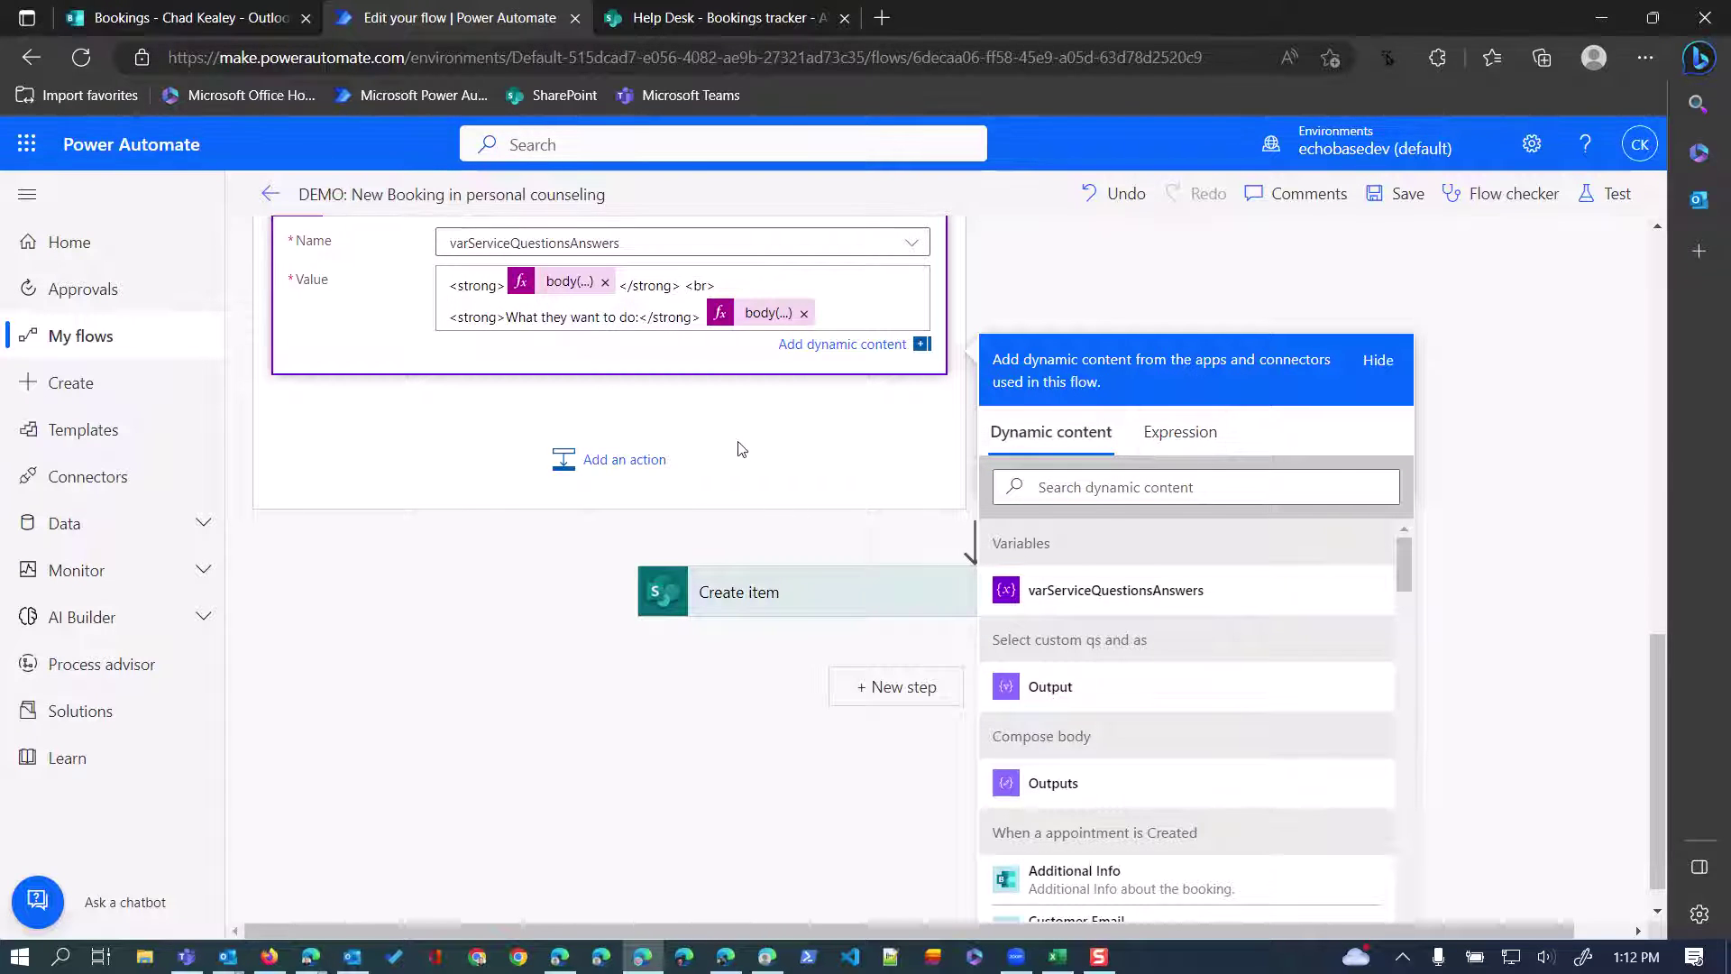
Insert the pasted expression with 'Question' changed to 'Answer', and delete 'What they want to do:'.
{"action": "left_click", "coordinate": [741, 448]}
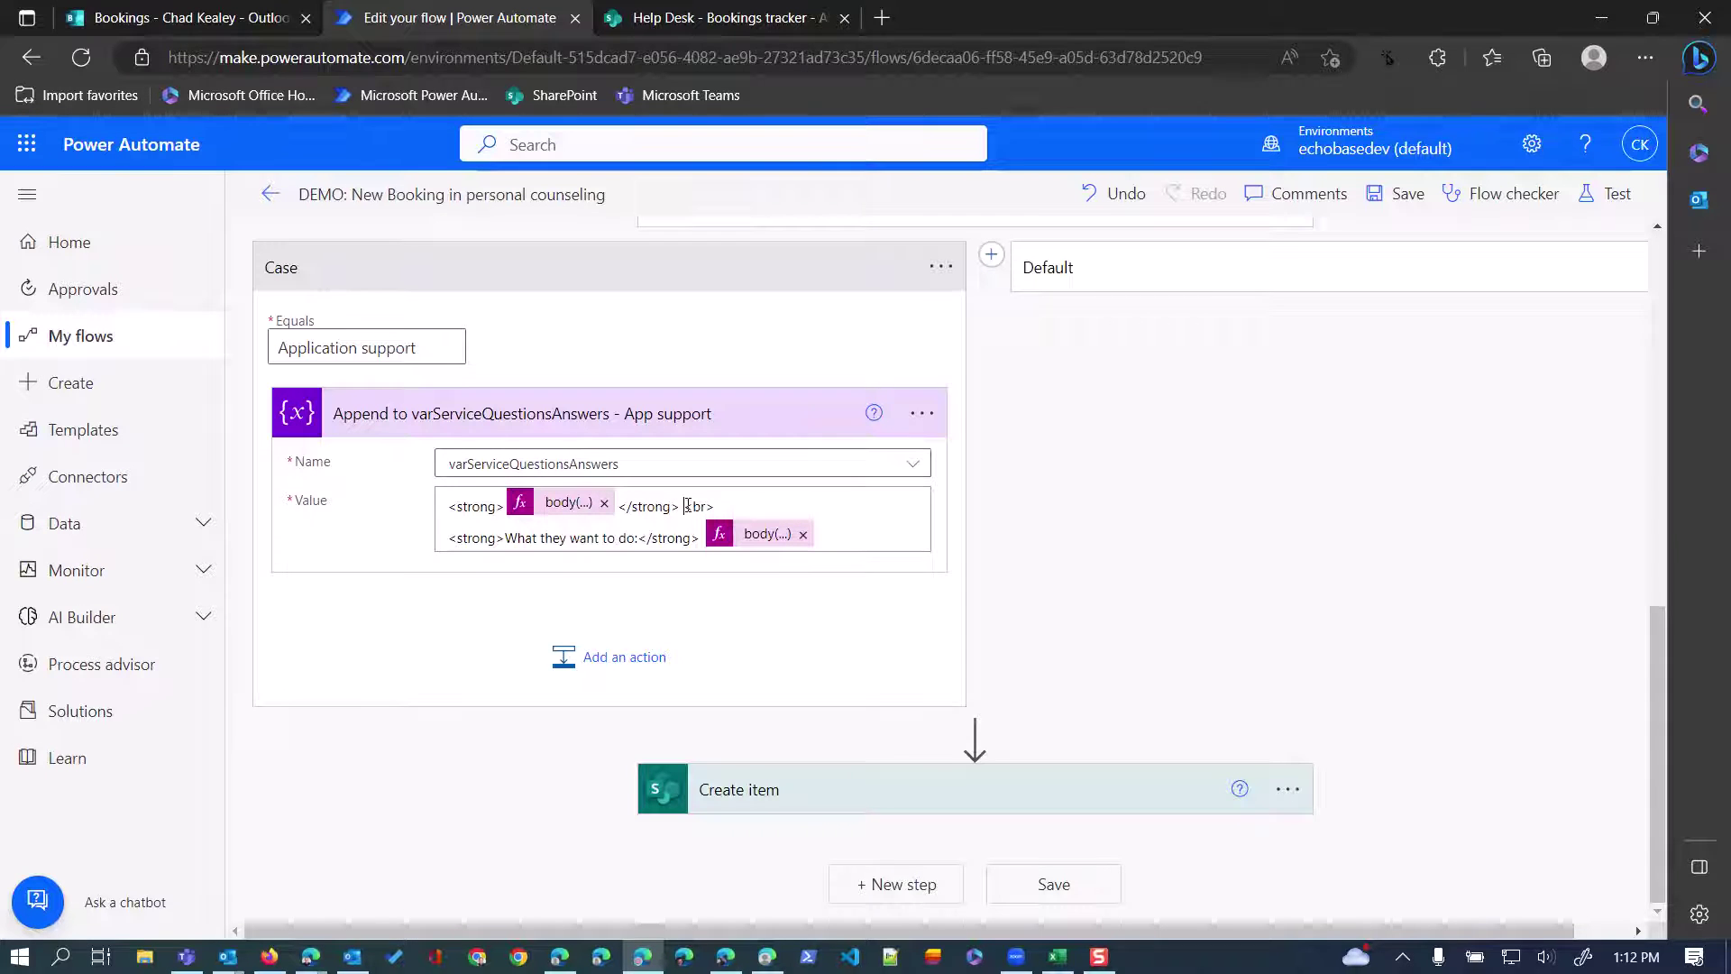
{"action": "left_click", "coordinate": [681, 506]}
{"action": "left_click", "coordinate": [1190, 651]}
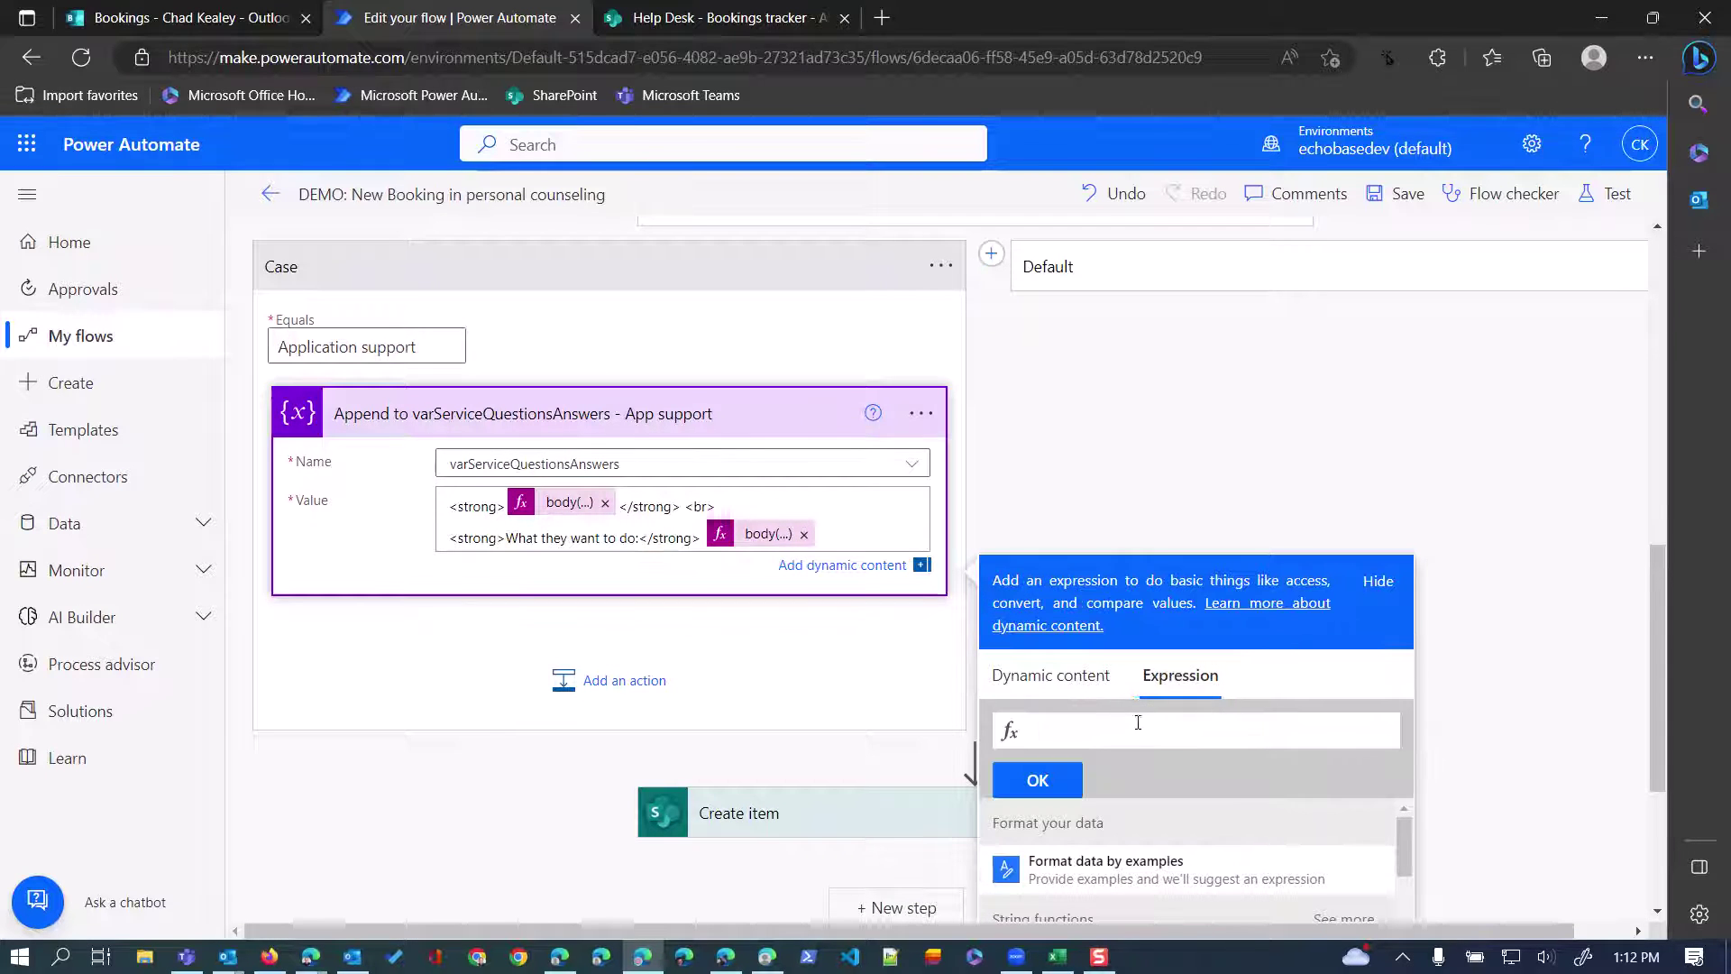
{"action": "key", "text": "ctrl+v"}
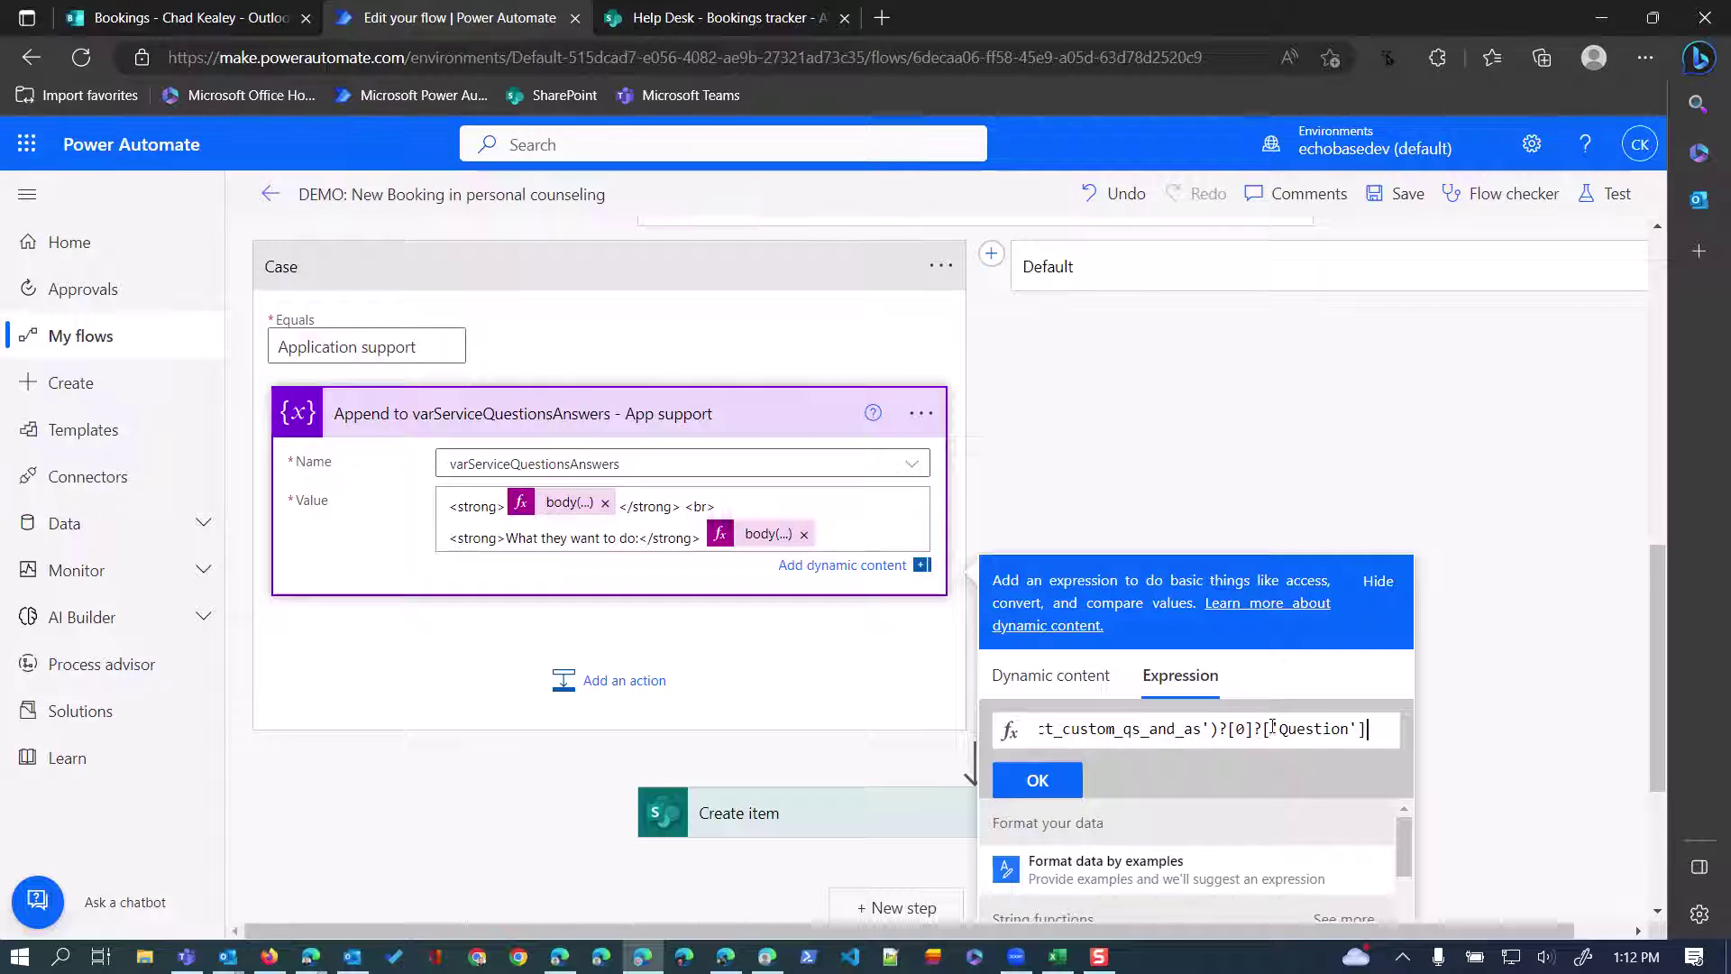
{"action": "left_click_drag", "start_coordinate": [1283, 730], "coordinate": [1350, 728]}
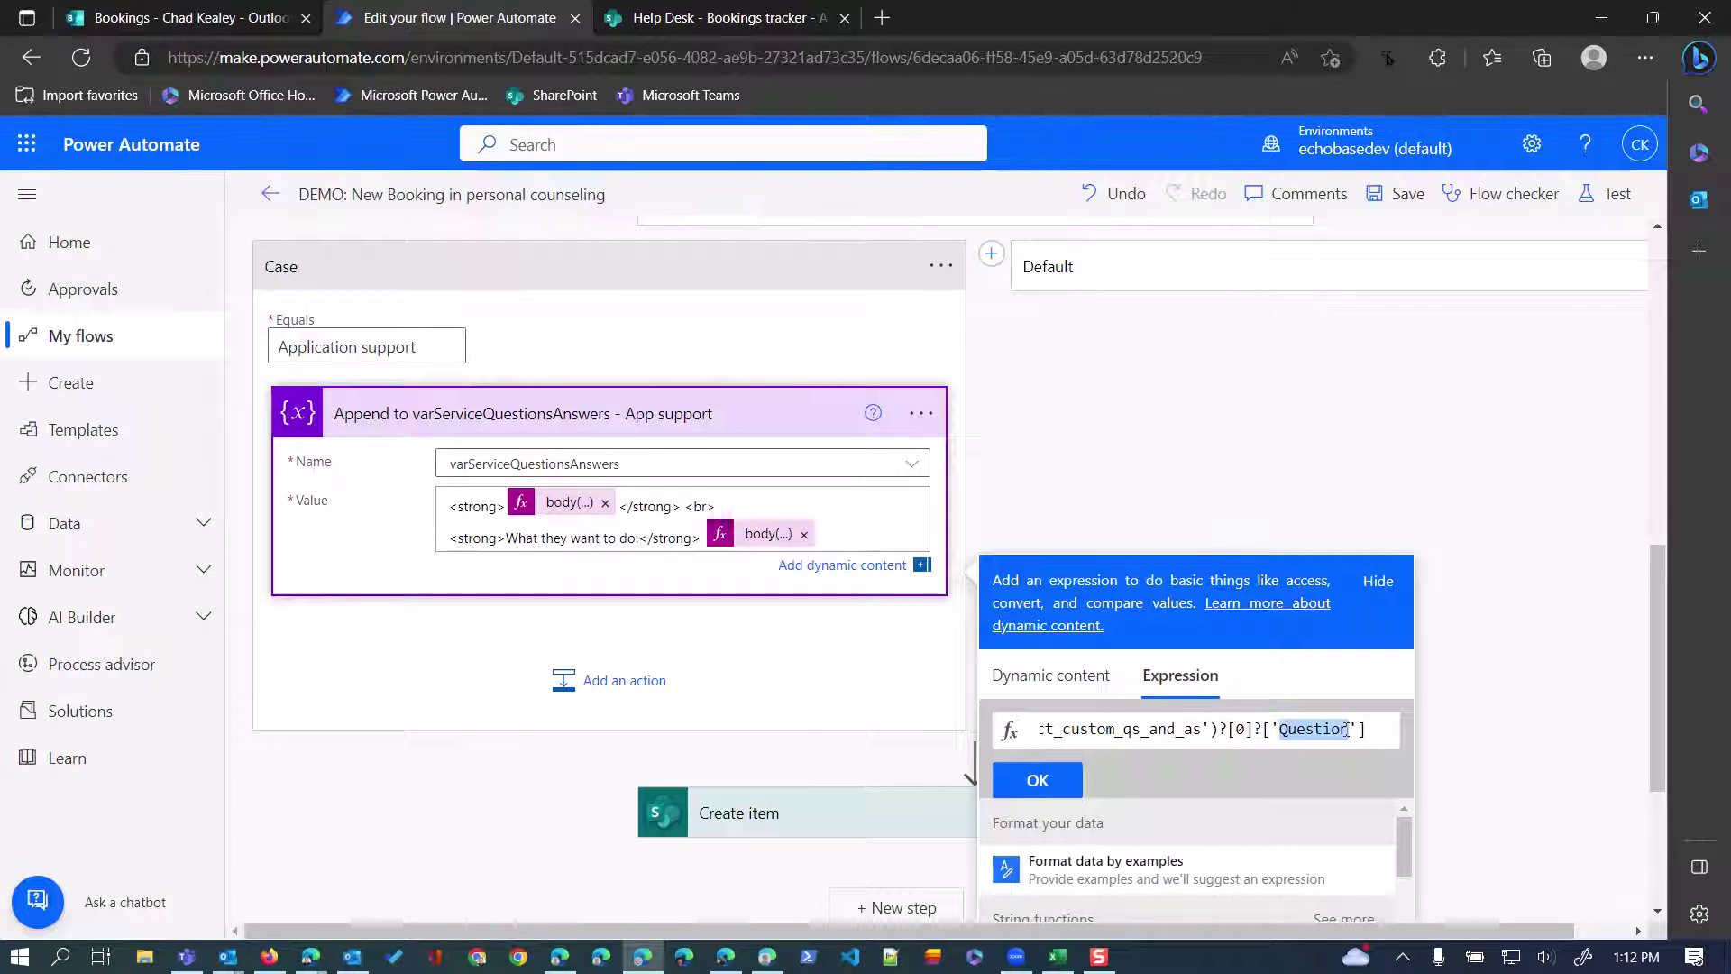
{"action": "type", "text": "Answer"}
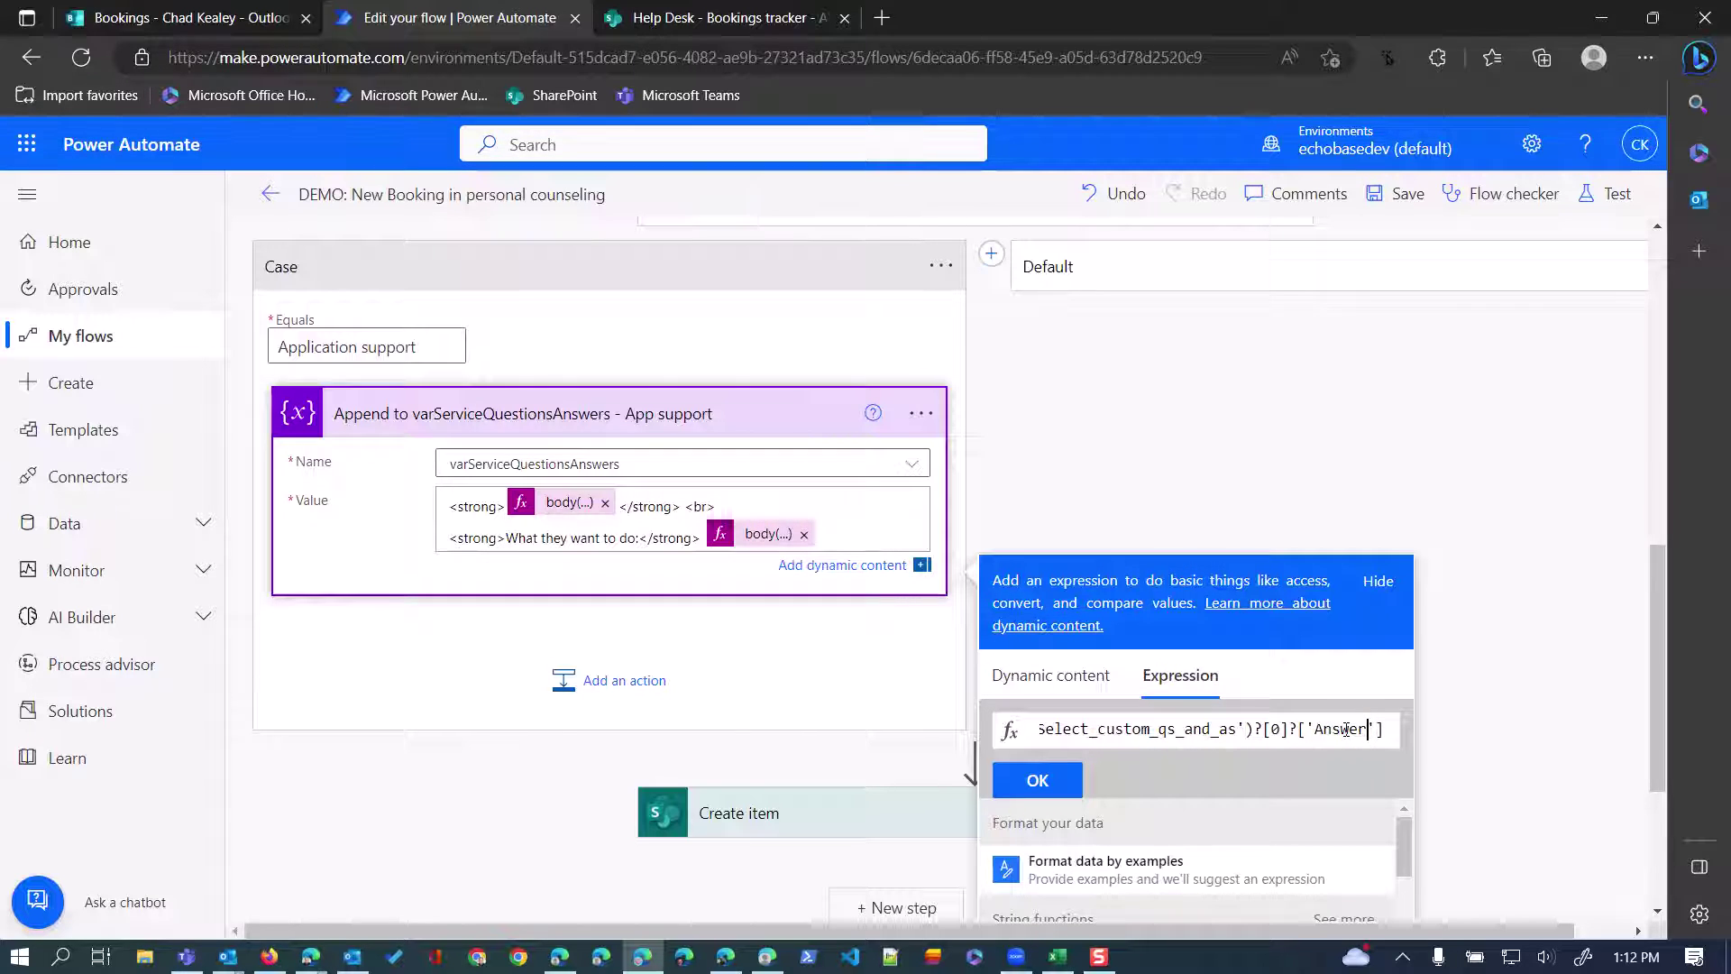
{"action": "left_click", "coordinate": [1068, 786]}
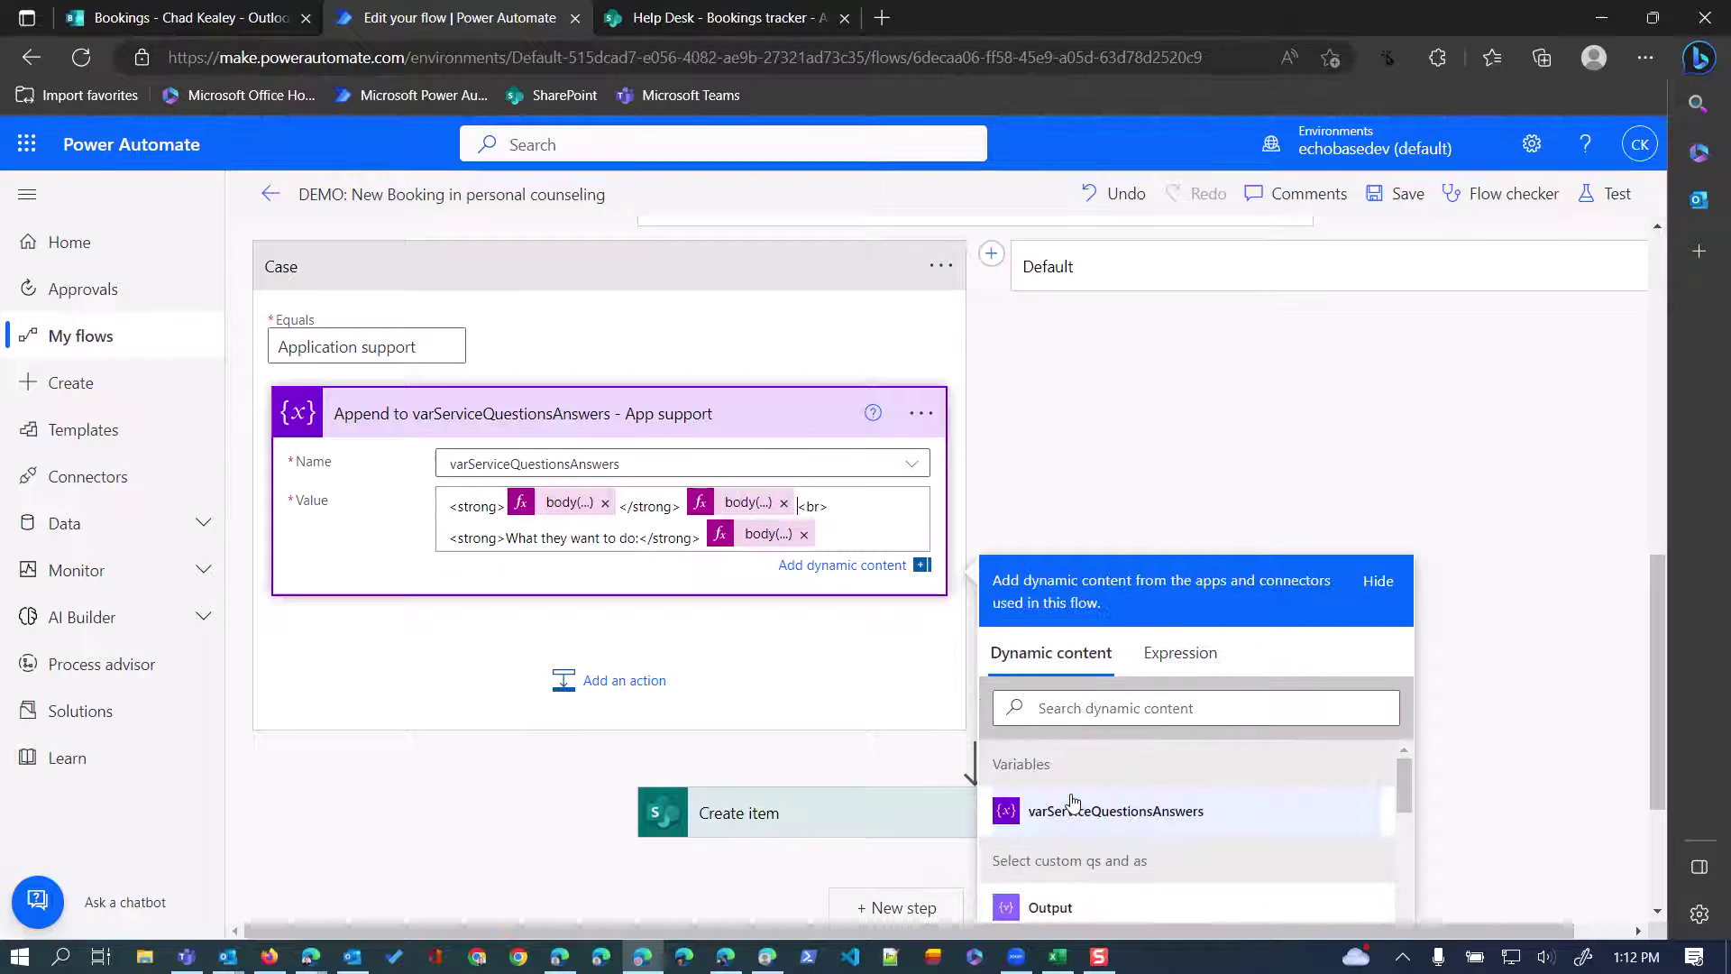
{"action": "left_click_drag", "start_coordinate": [505, 538], "coordinate": [636, 538]}
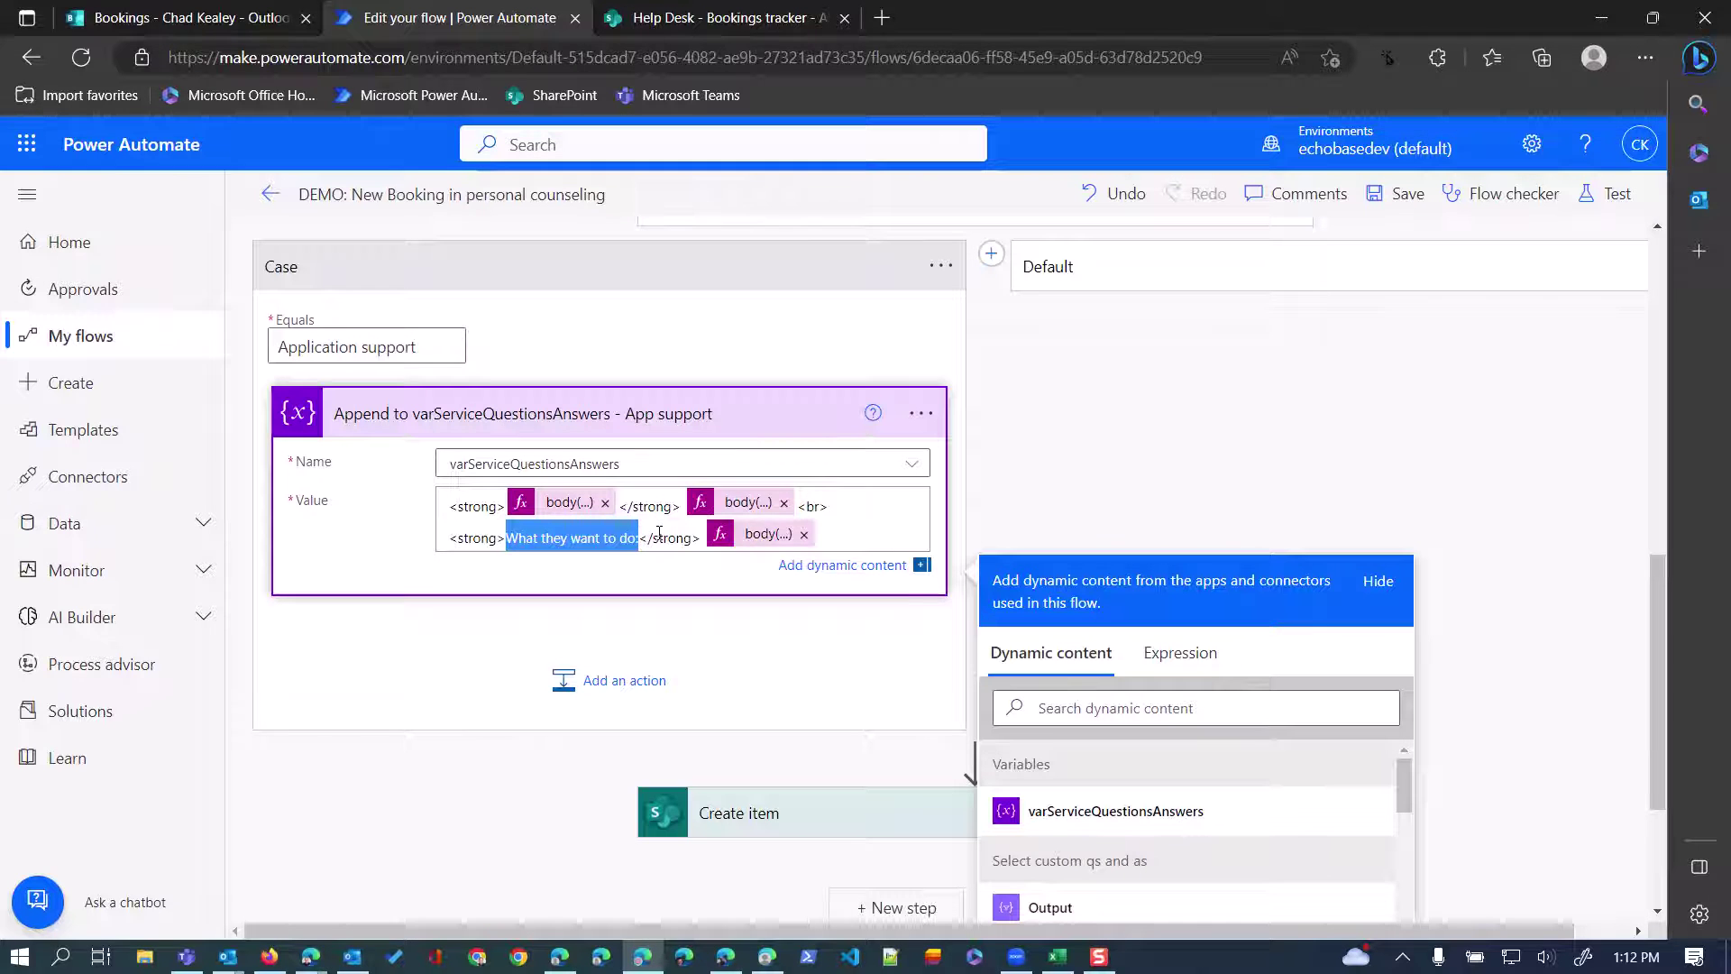
{"action": "key", "text": "BackSpace"}
Paste the question expression with its index 0 changed, inserting it between the second strong tags.
{"action": "scroll", "coordinate": [893, 587], "scroll_direction": "up", "scroll_amount": 1}
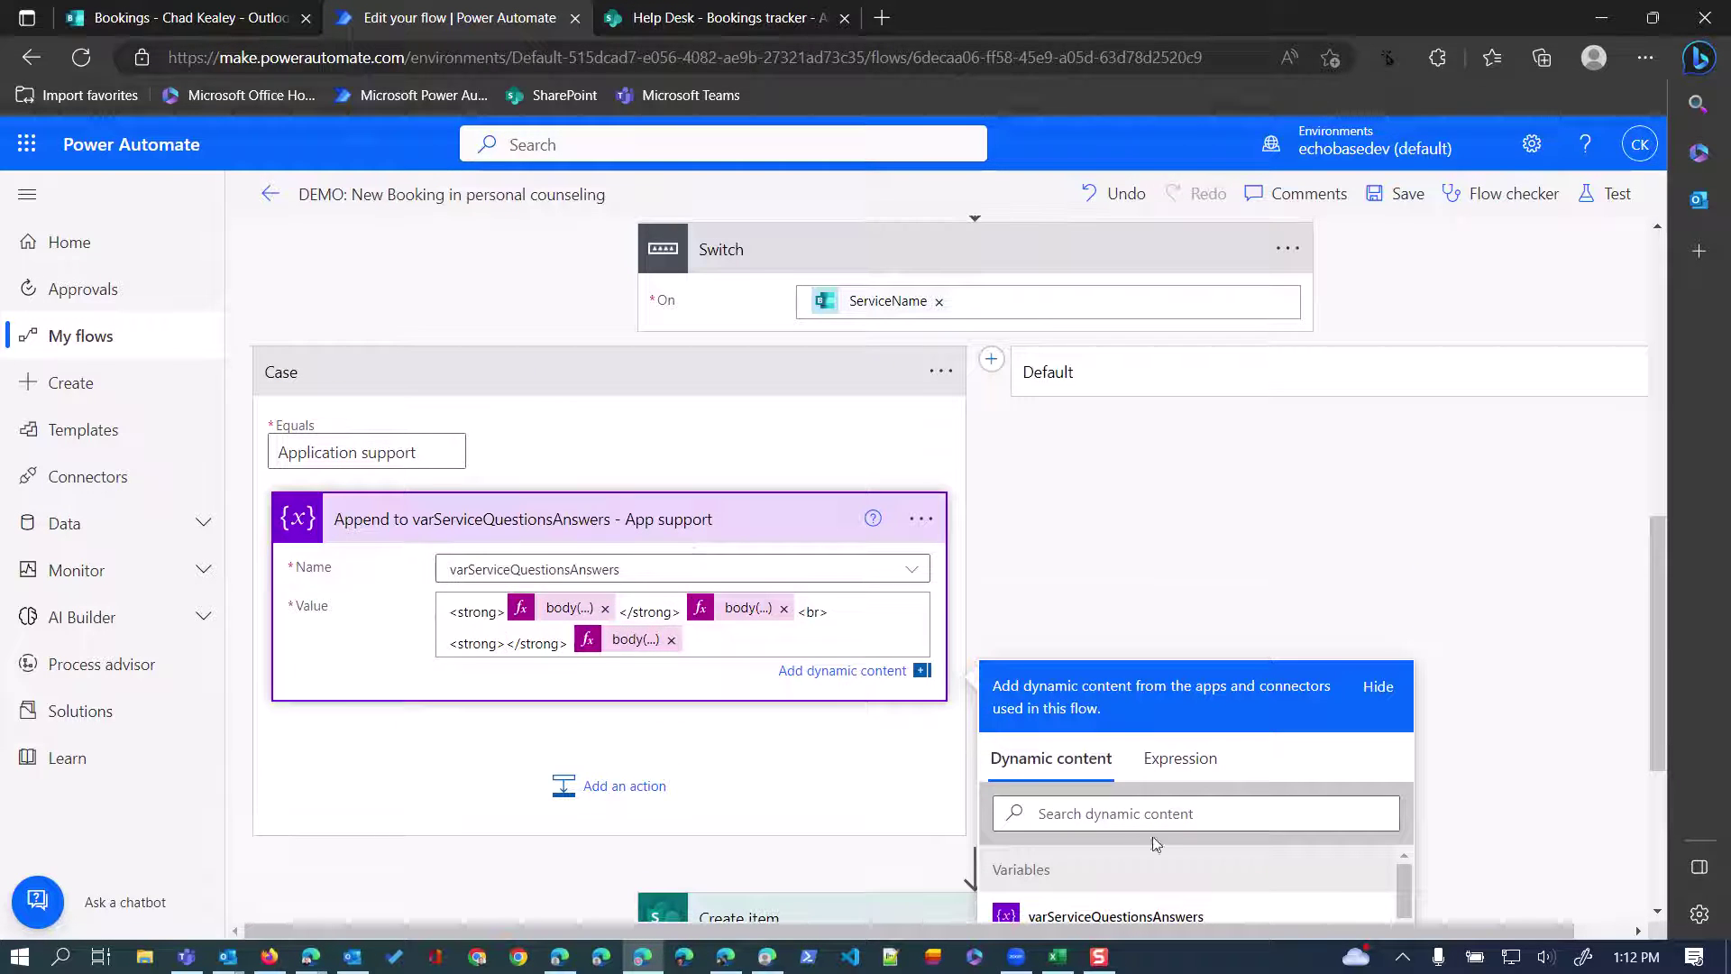
{"action": "left_click", "coordinate": [1174, 758]}
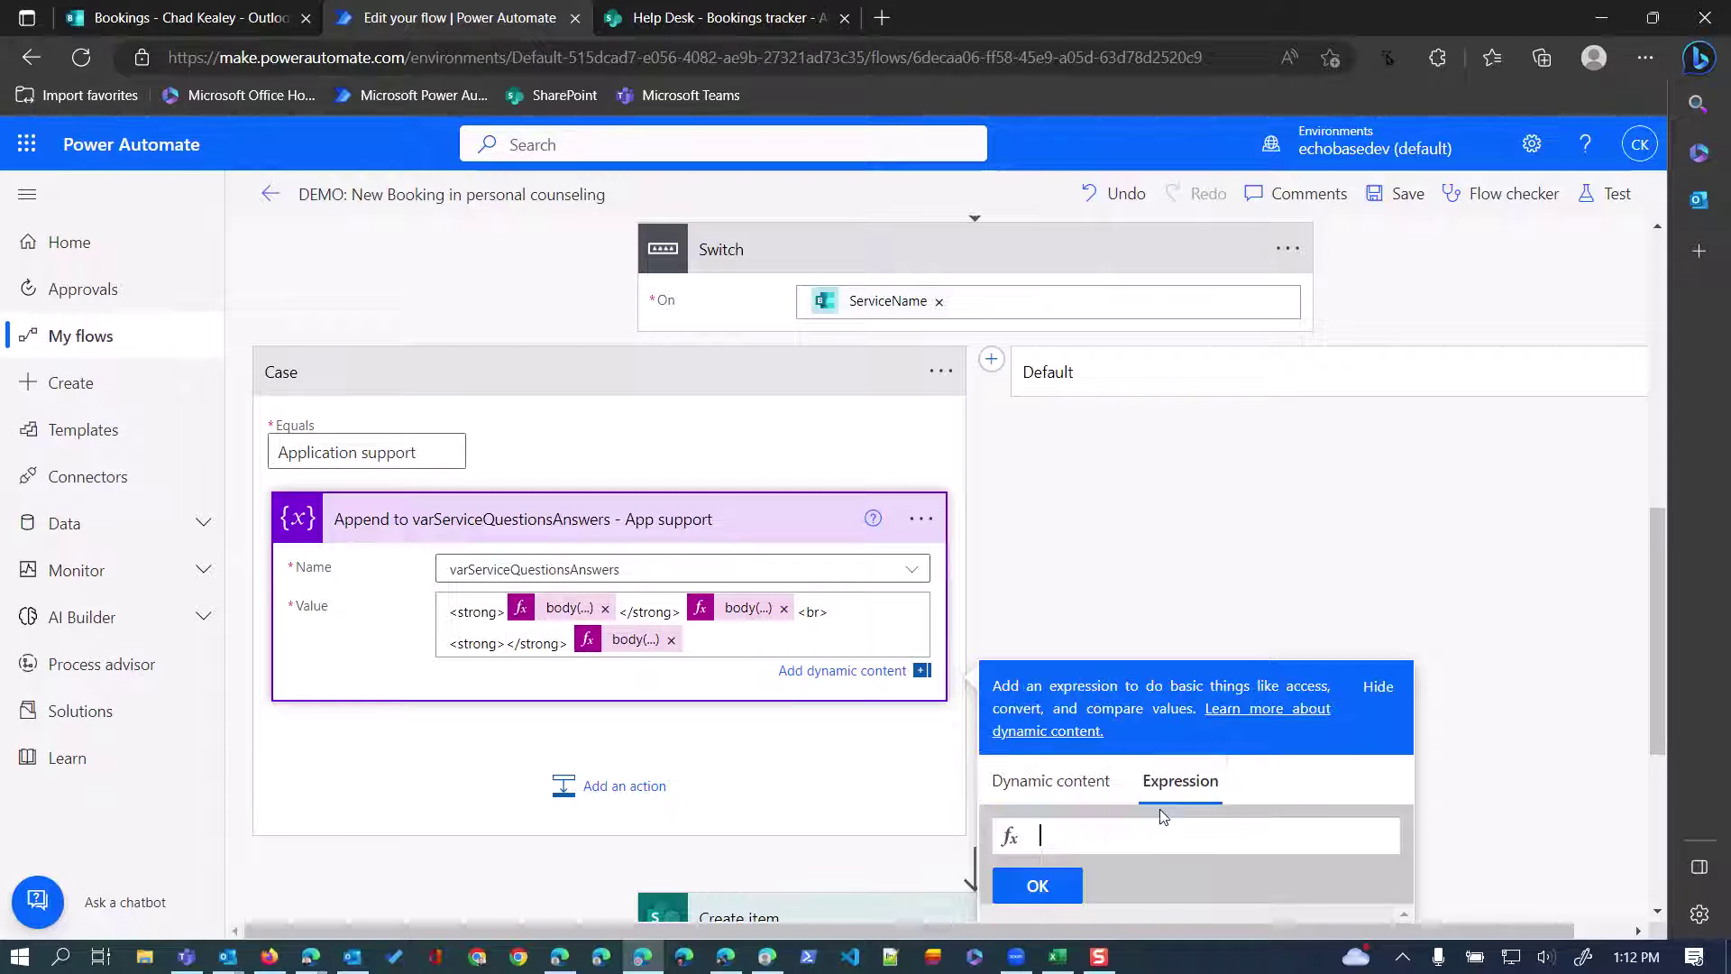
{"action": "key", "text": "ctrl+v"}
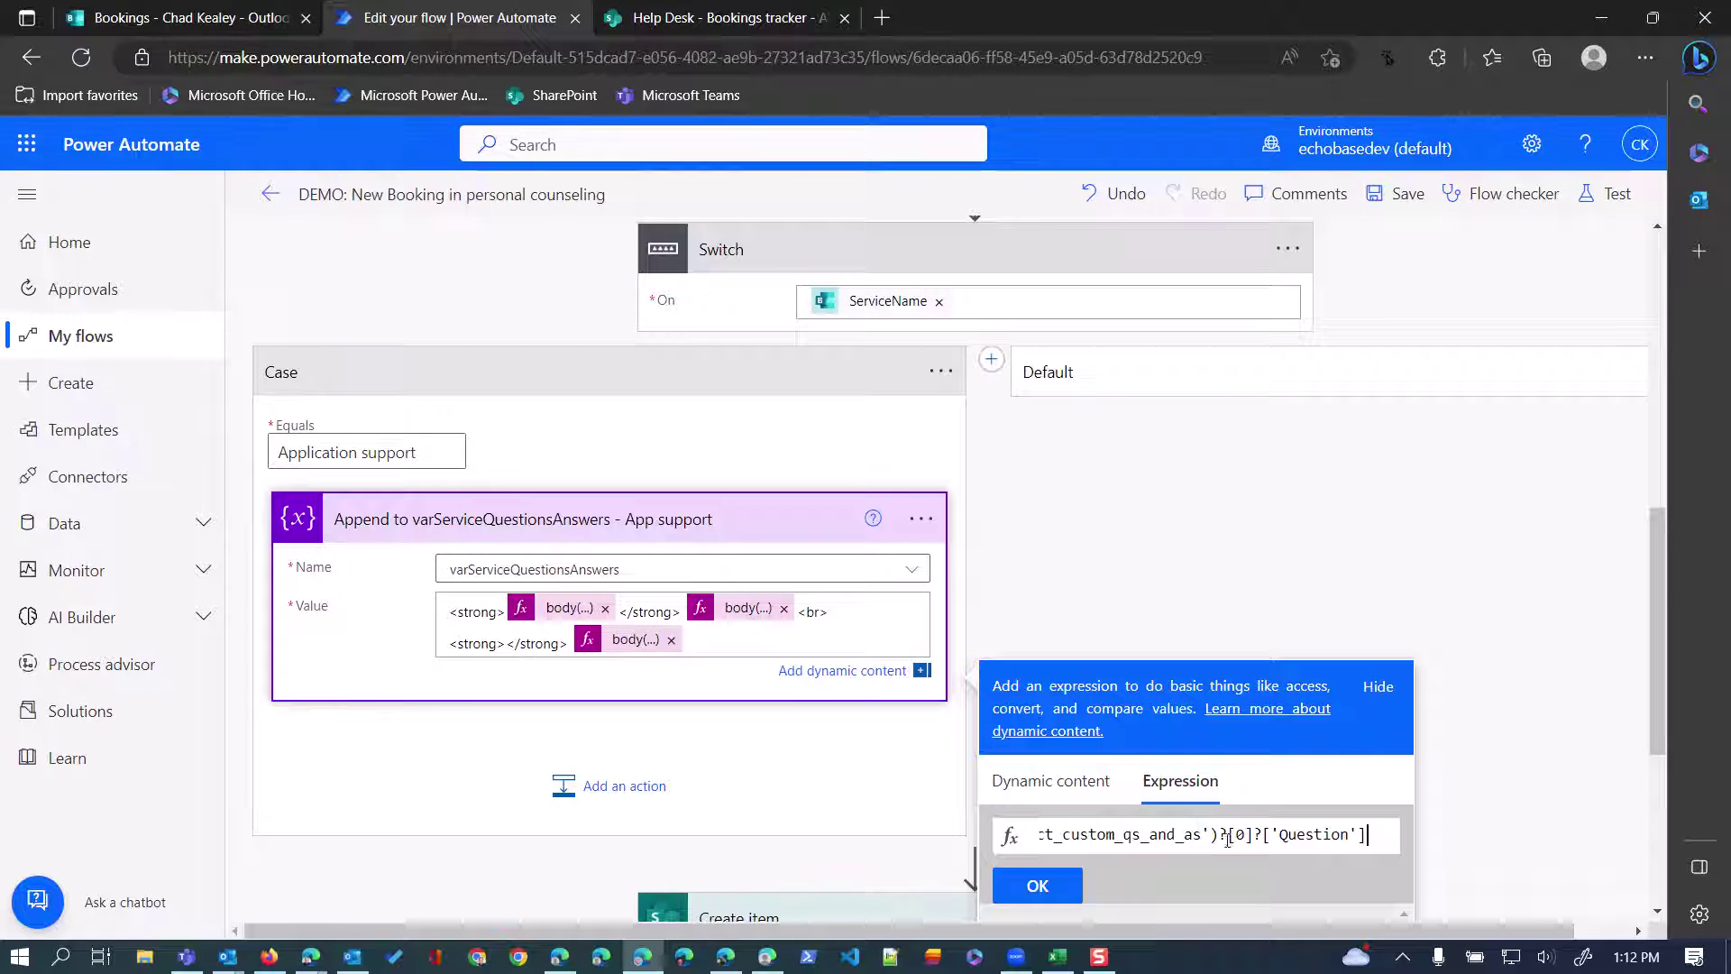
{"action": "left_click", "coordinate": [1234, 836]}
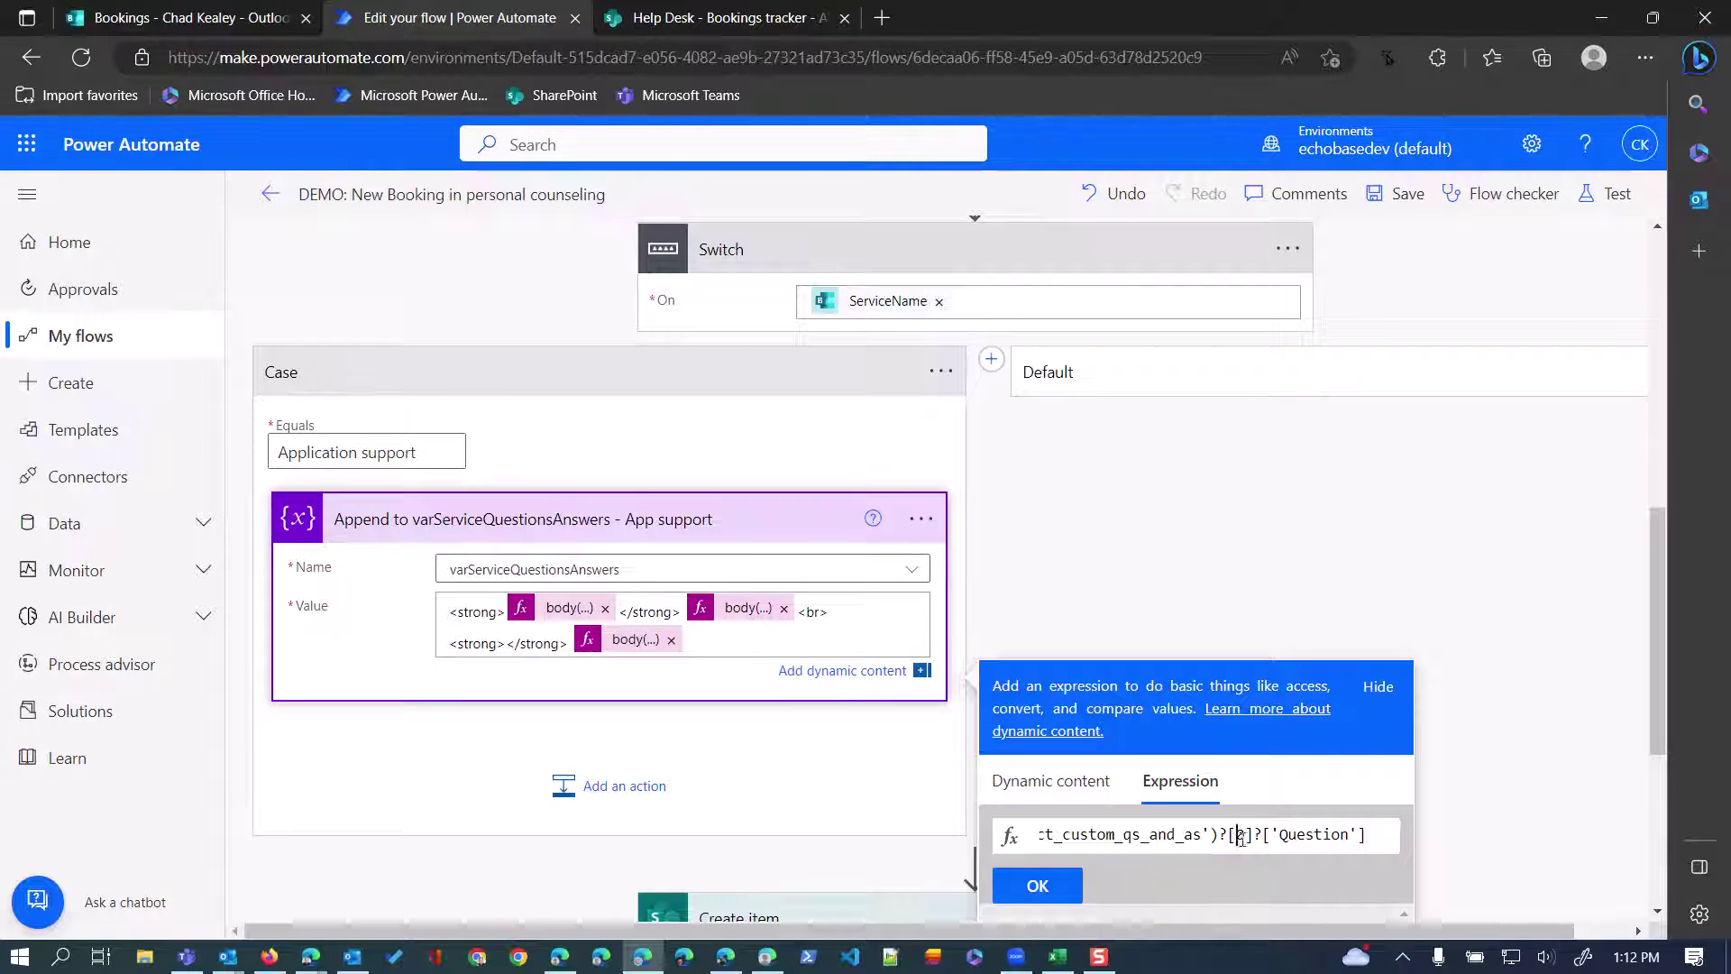
{"action": "double_click", "coordinate": [1240, 838]}
{"action": "left_click", "coordinate": [1048, 887]}
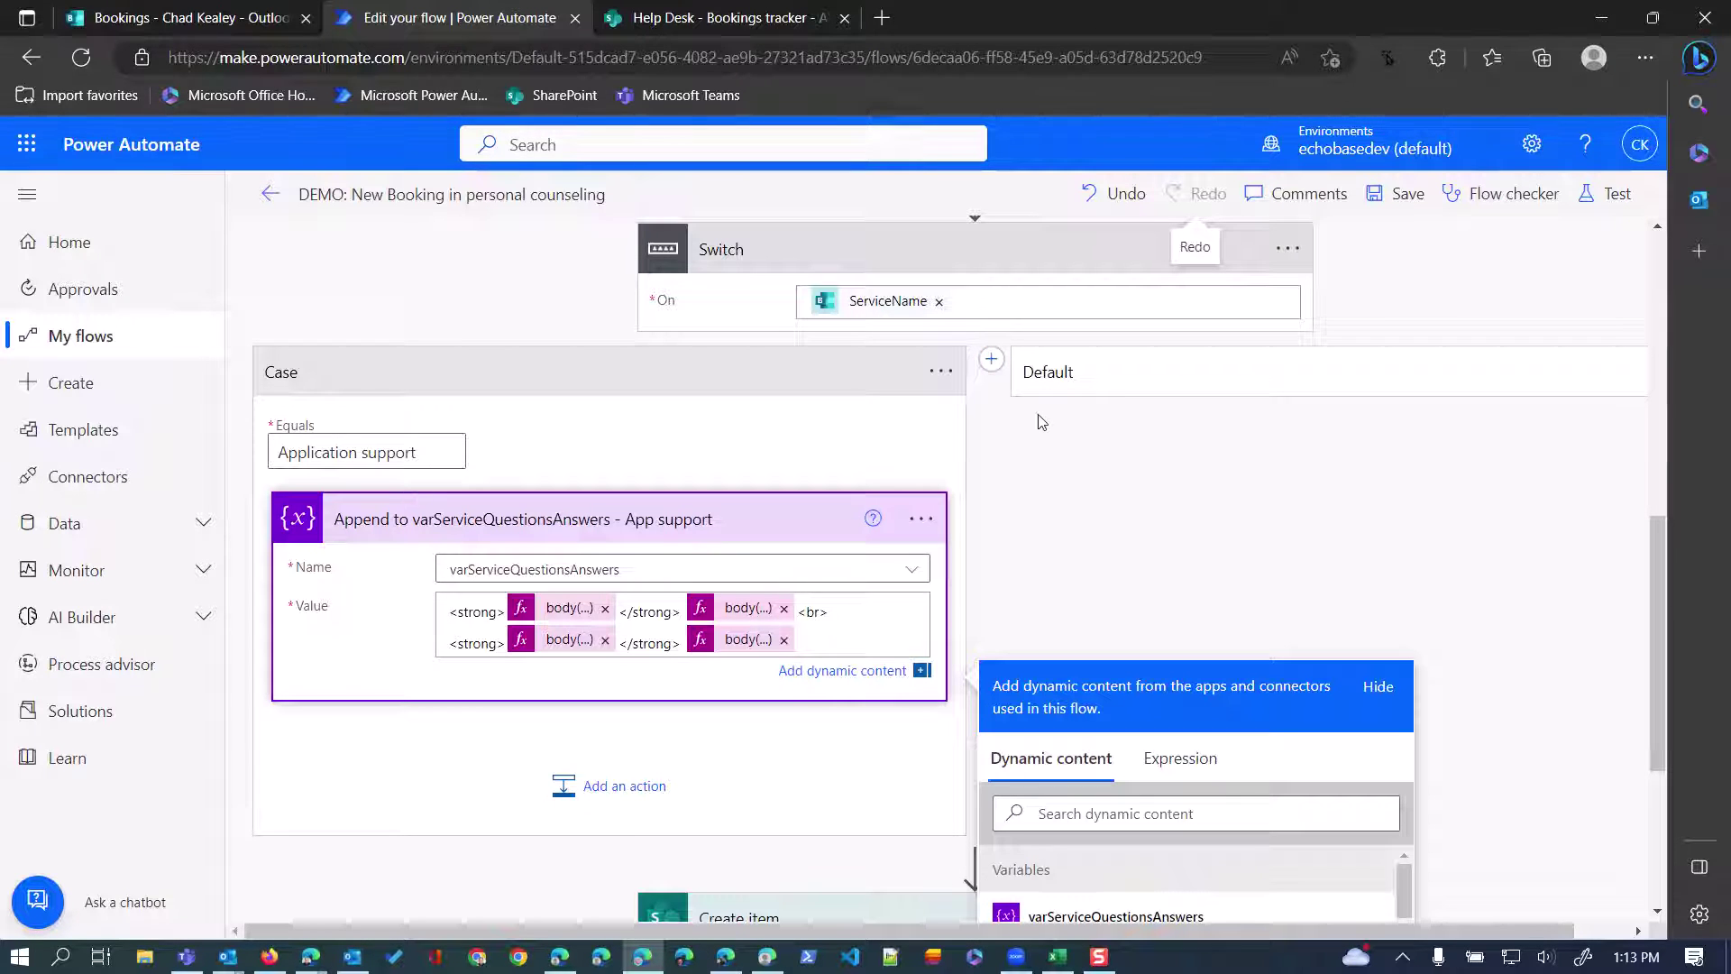
Check that the Default branch's append action adds <em>Not applicable</em>, then collapse the Switch.
{"action": "left_click", "coordinate": [1097, 370]}
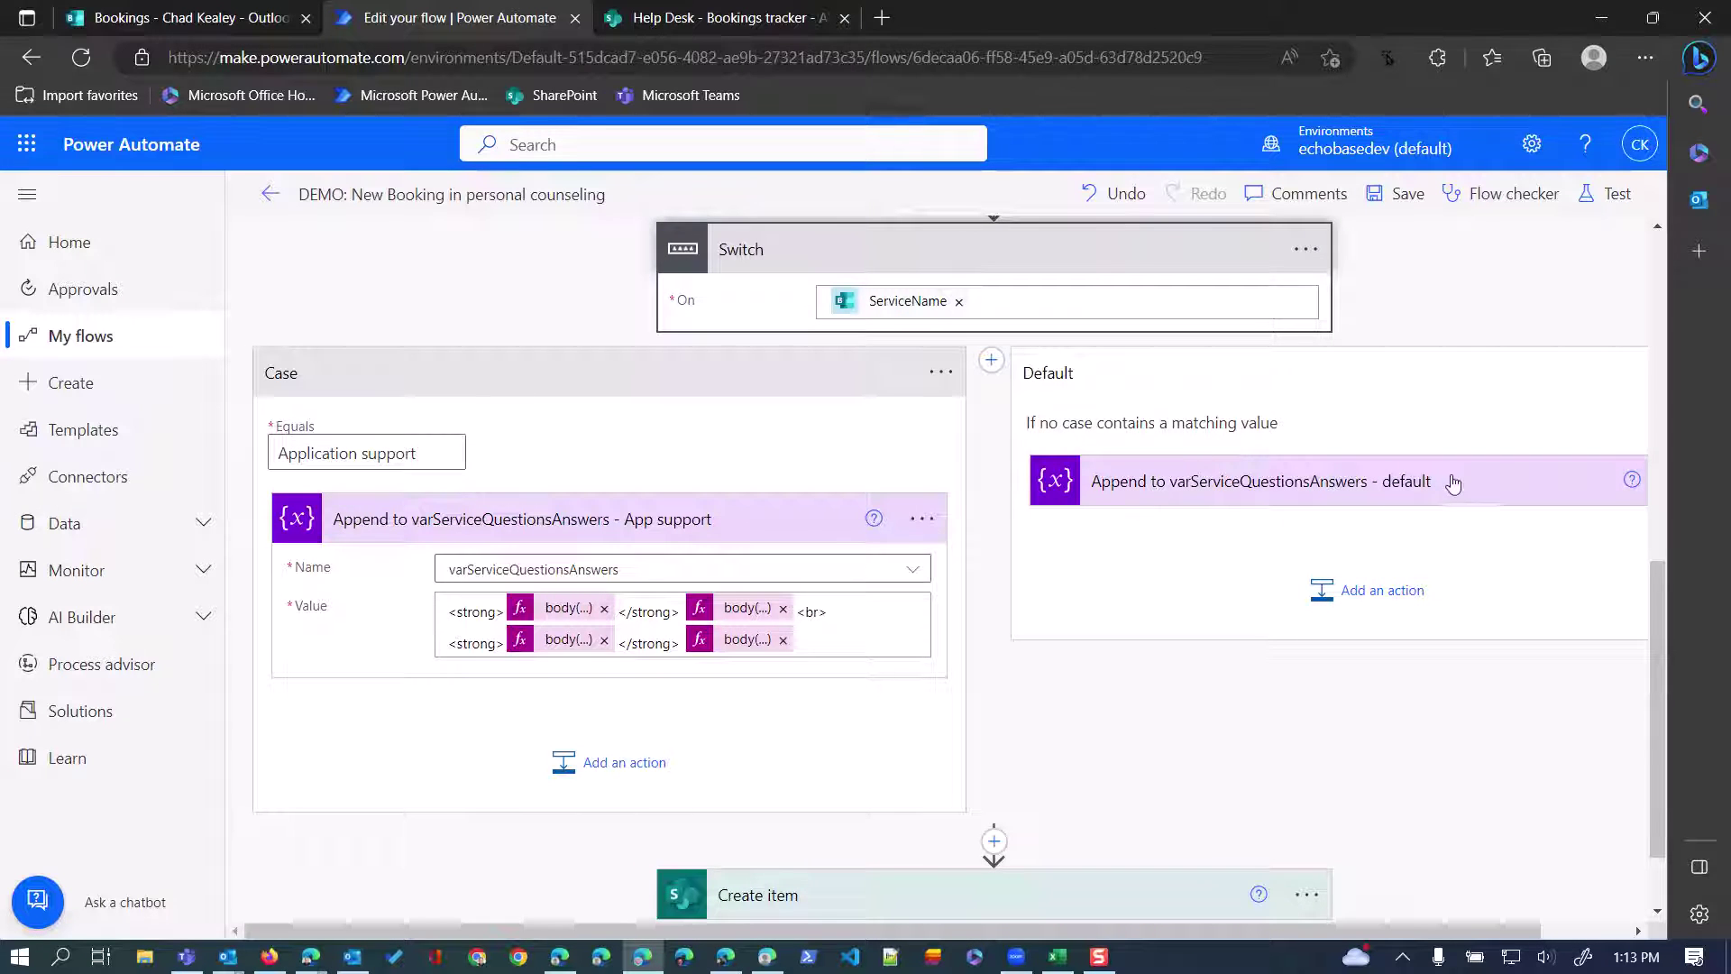
{"action": "left_click", "coordinate": [1492, 489]}
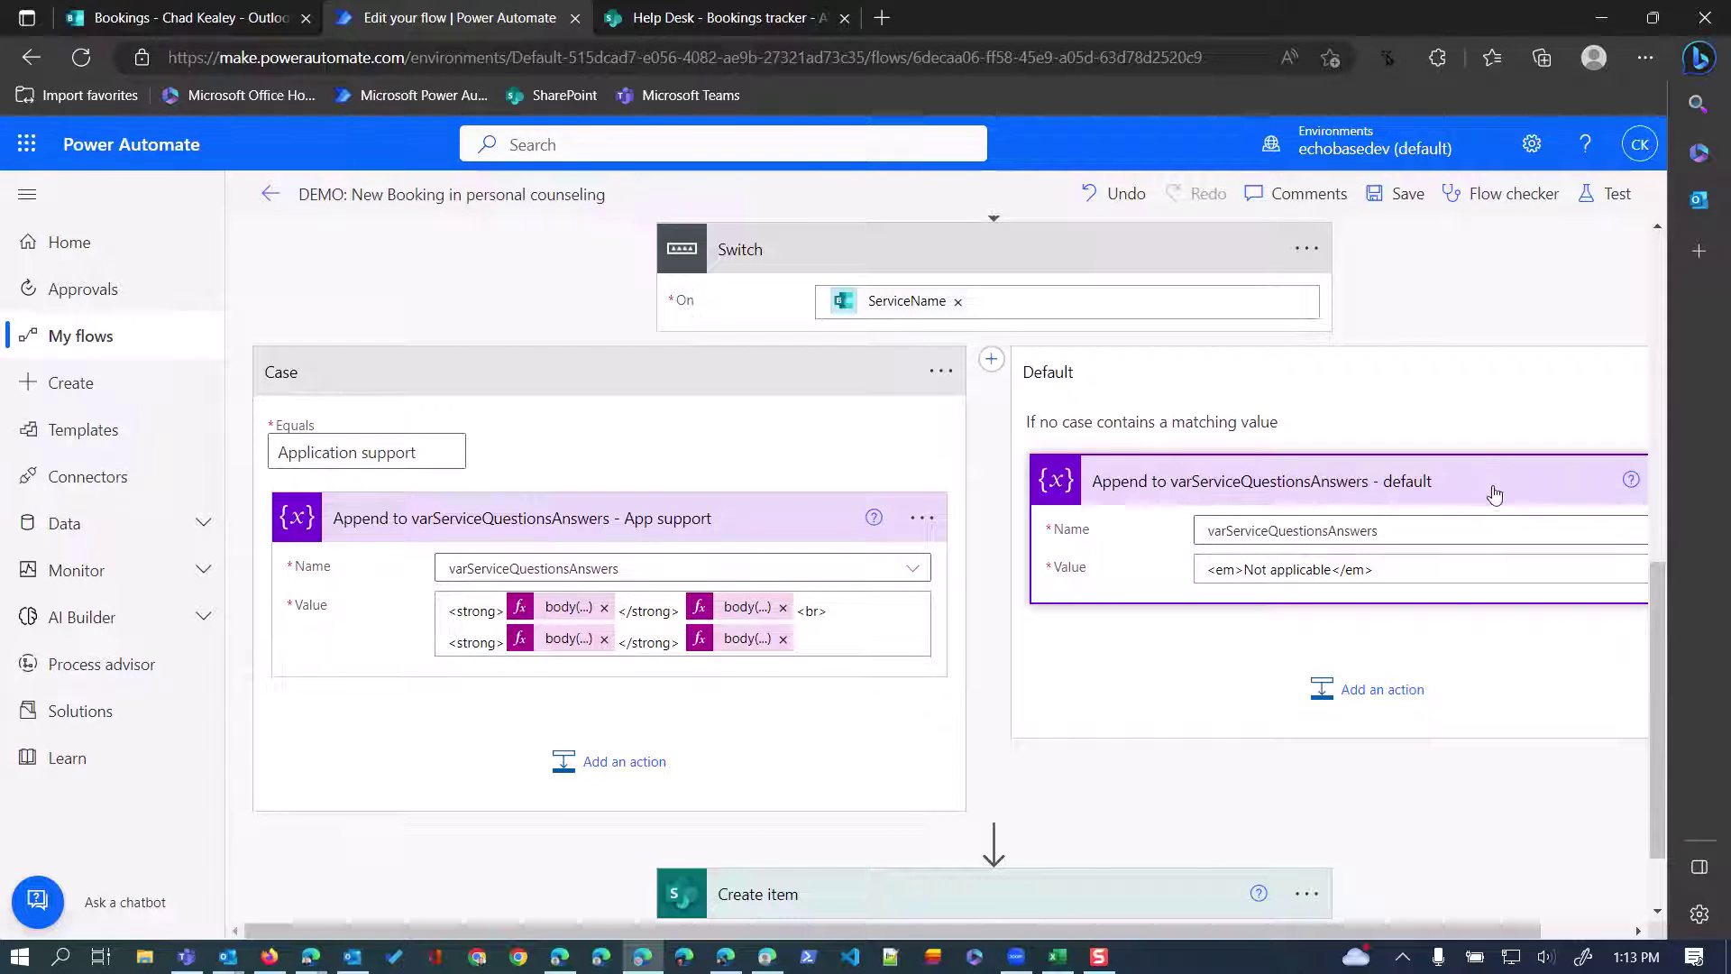
{"action": "scroll", "coordinate": [1262, 639], "scroll_direction": "down", "scroll_amount": 1}
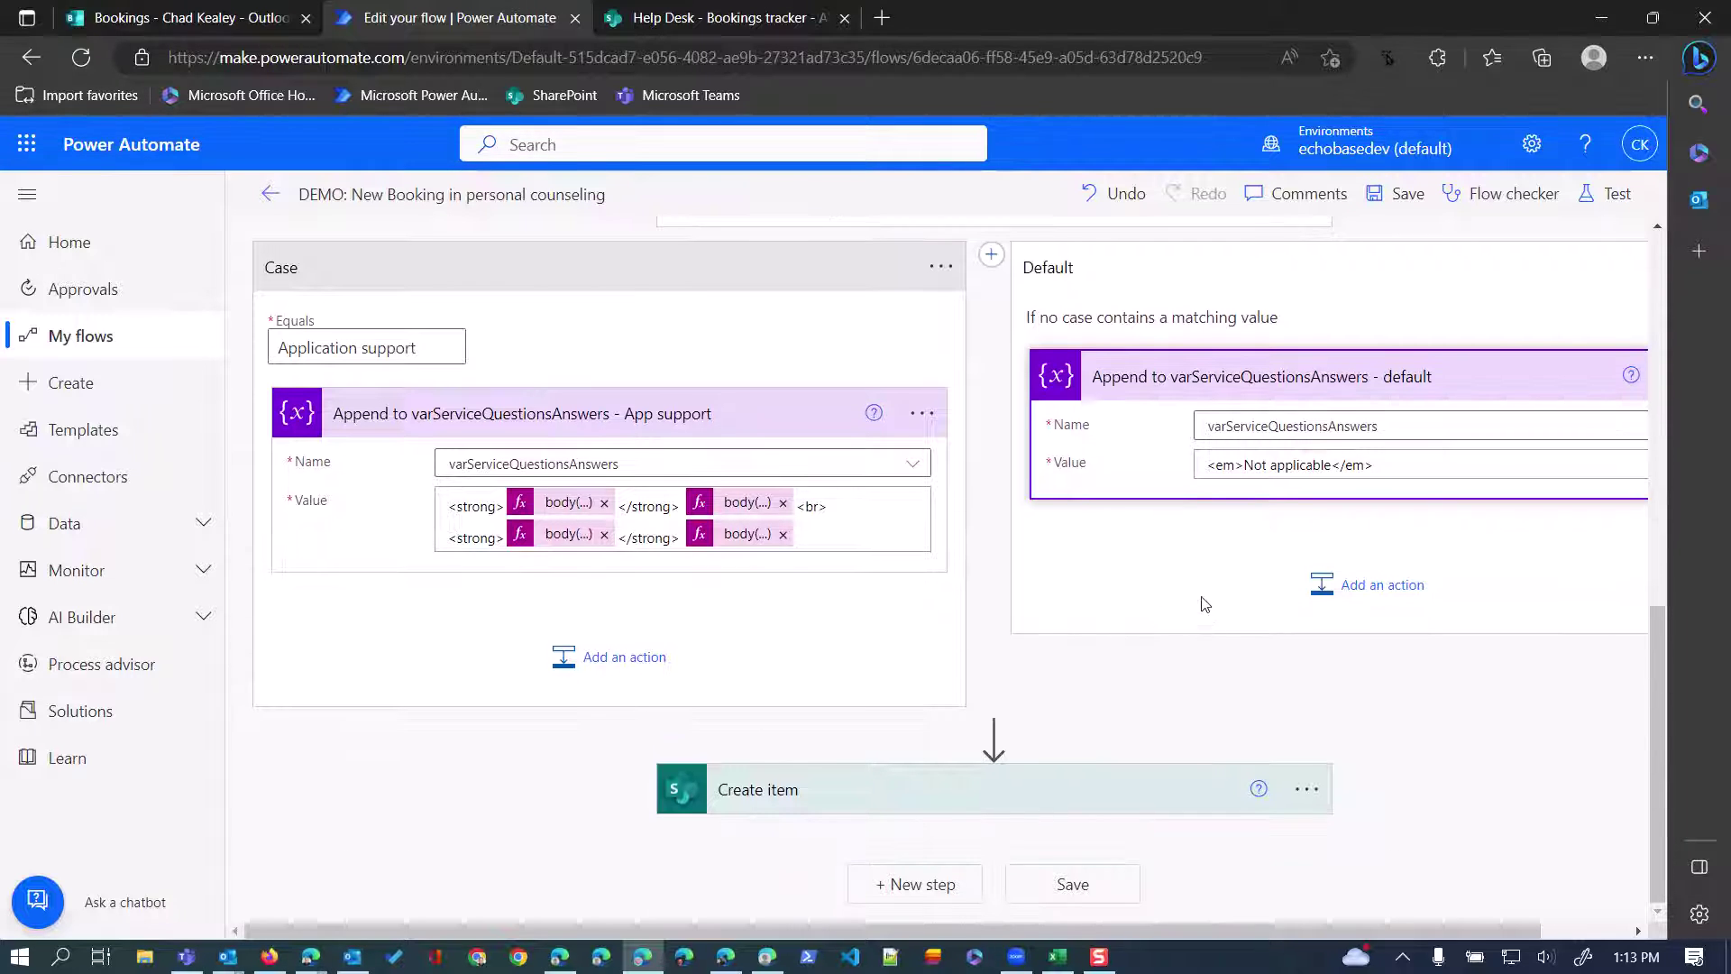
{"action": "scroll", "coordinate": [1181, 577], "scroll_direction": "up", "scroll_amount": 2}
{"action": "scroll", "coordinate": [1168, 544], "scroll_direction": "up", "scroll_amount": 1}
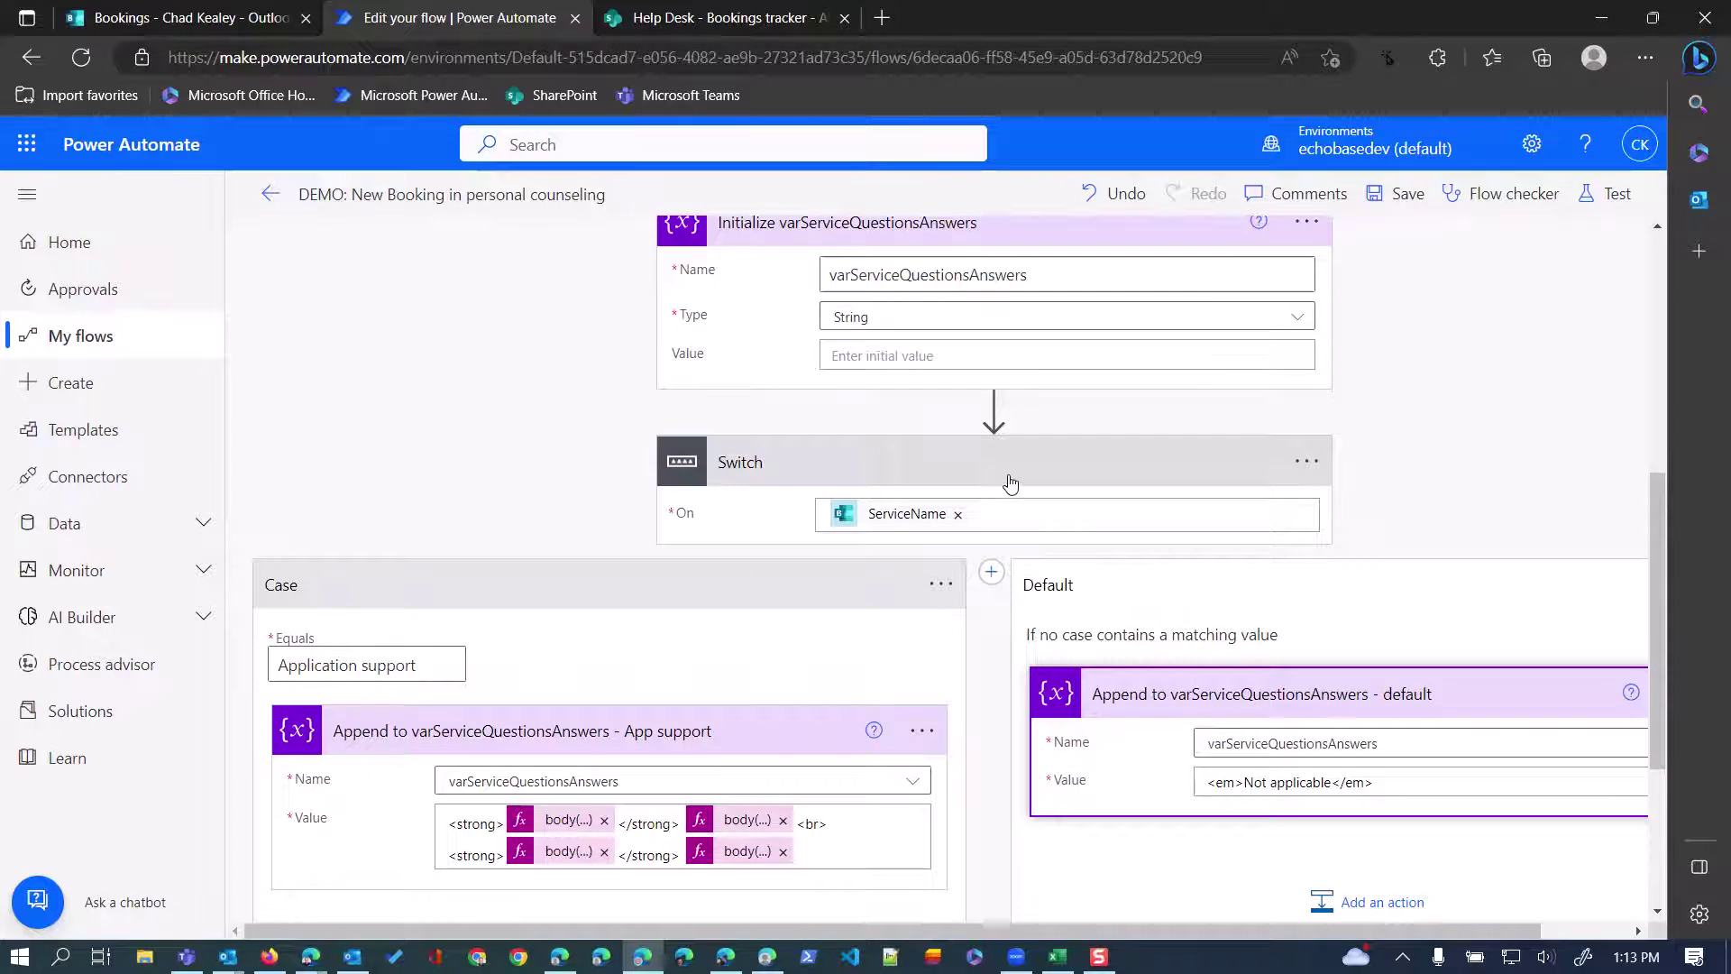
{"action": "left_click", "coordinate": [1006, 442]}
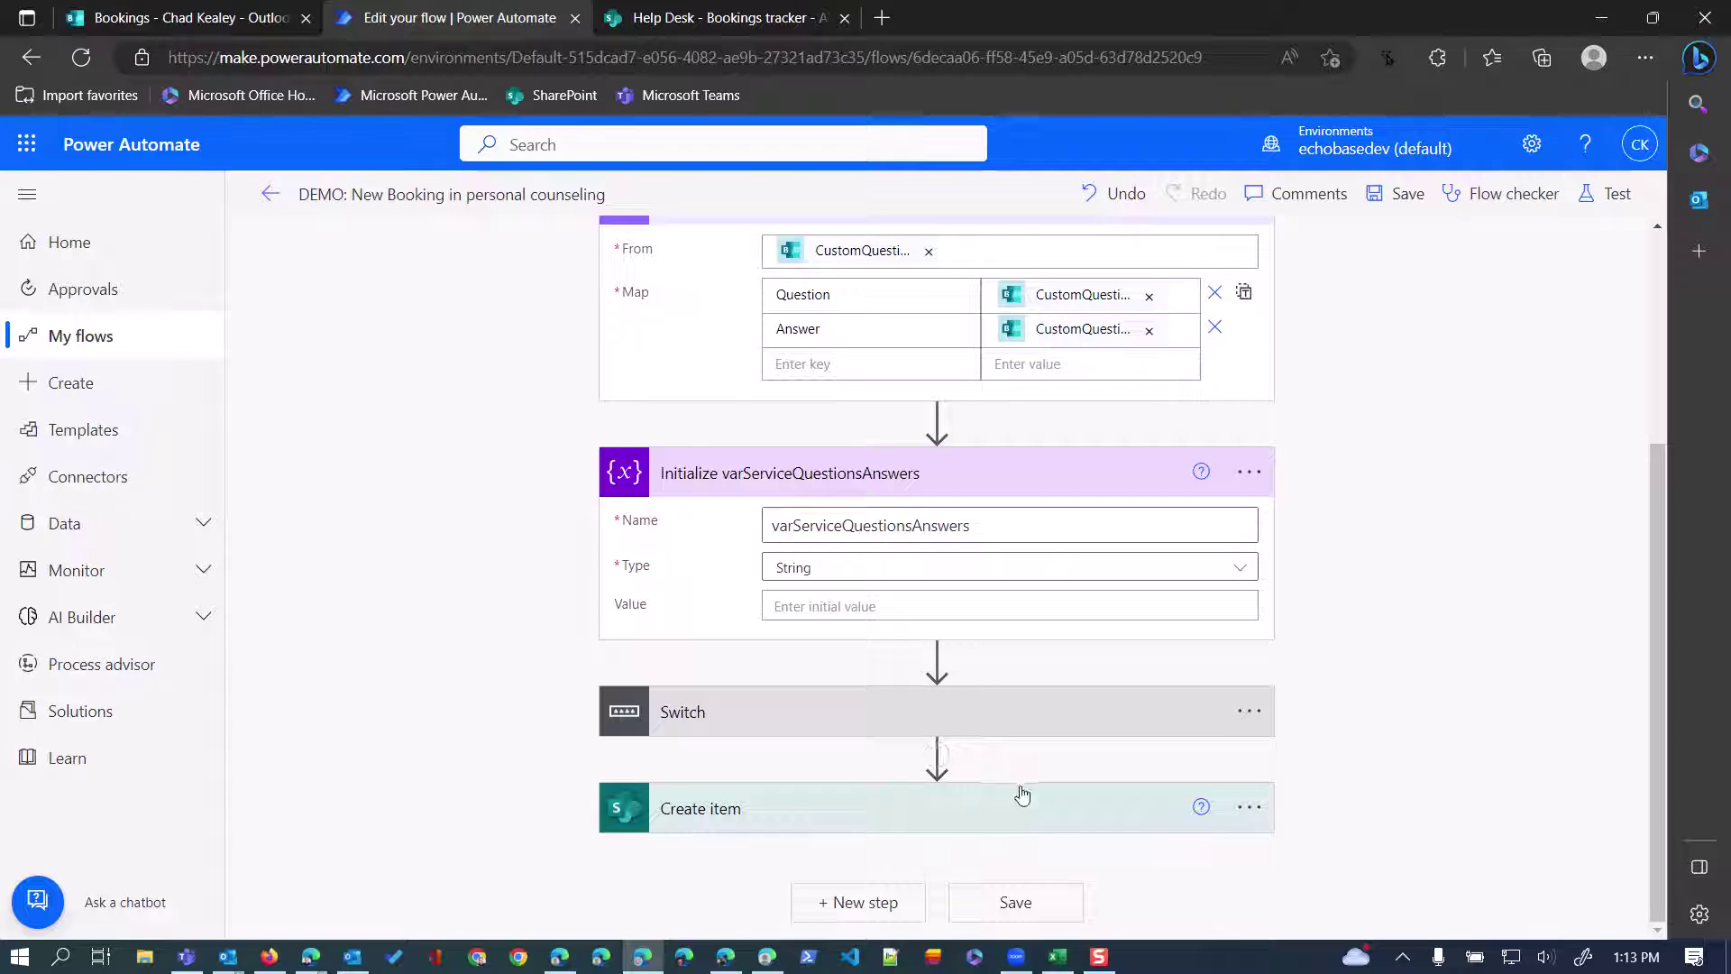
Review the Create item step's tracker field mappings, then return to the Help Desk - Bookings tracker list.
{"action": "left_click", "coordinate": [974, 809]}
{"action": "scroll", "coordinate": [947, 703], "scroll_direction": "down", "scroll_amount": 3}
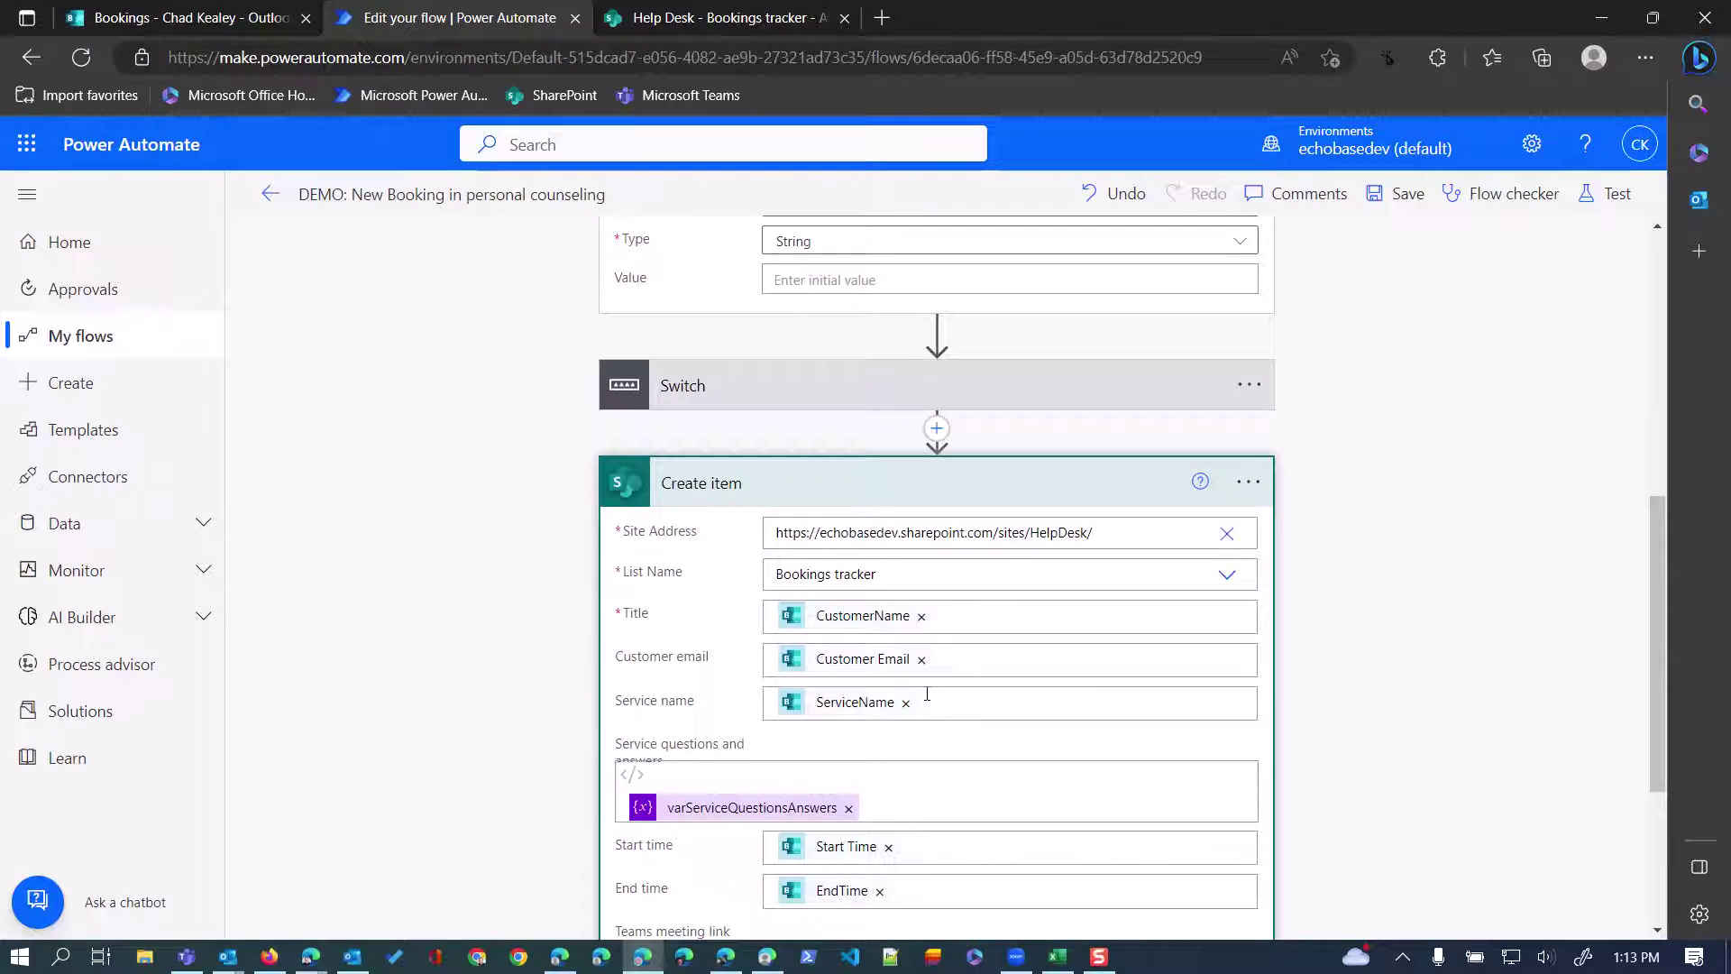
{"action": "scroll", "coordinate": [933, 644], "scroll_direction": "down", "scroll_amount": 1}
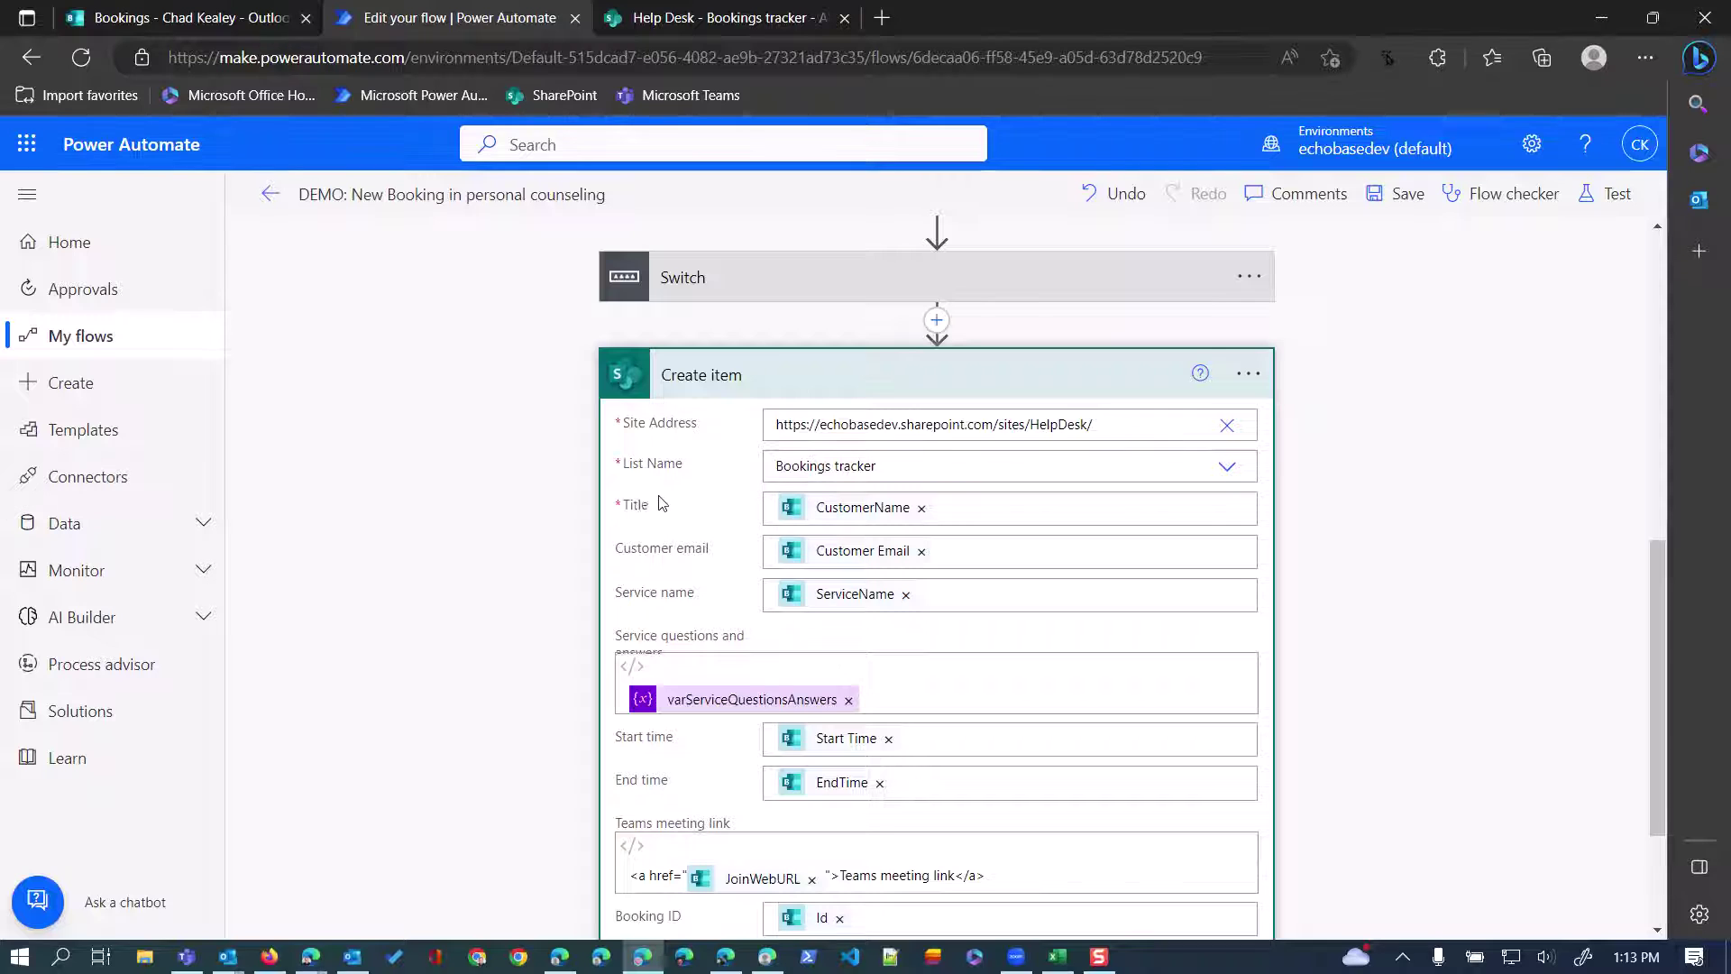
{"action": "left_click", "coordinate": [685, 17]}
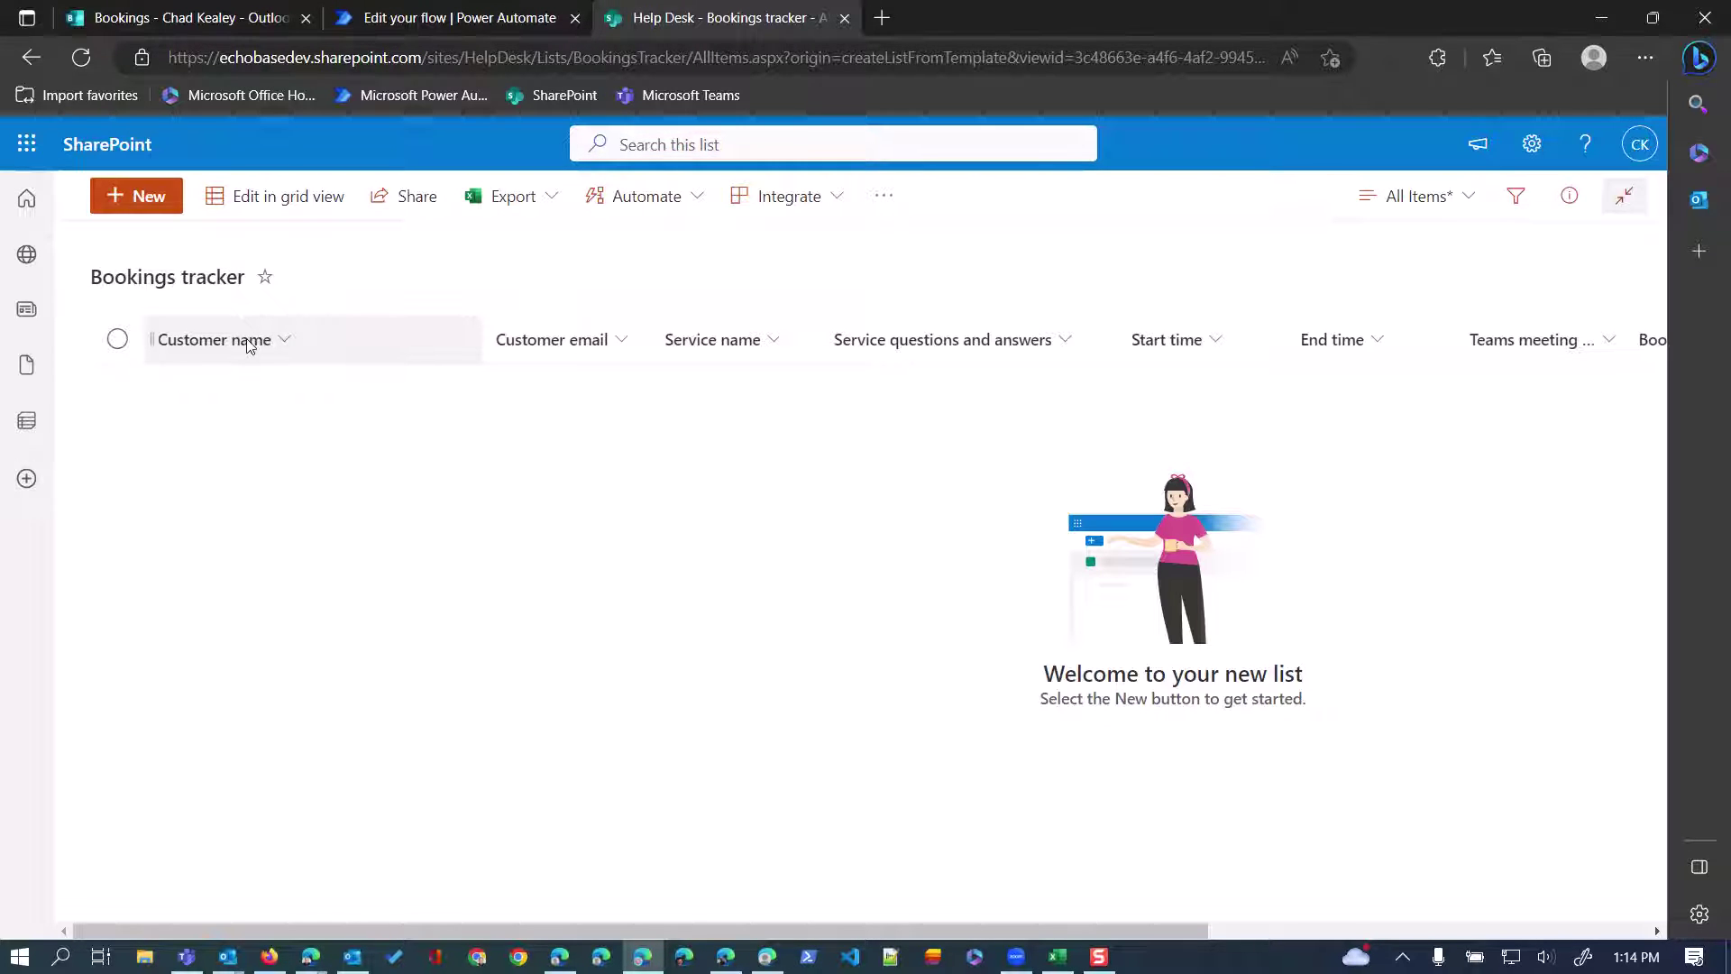
Go back to the flow editor's Create item step from the empty Bookings tracker list.
{"action": "left_click", "coordinate": [456, 21]}
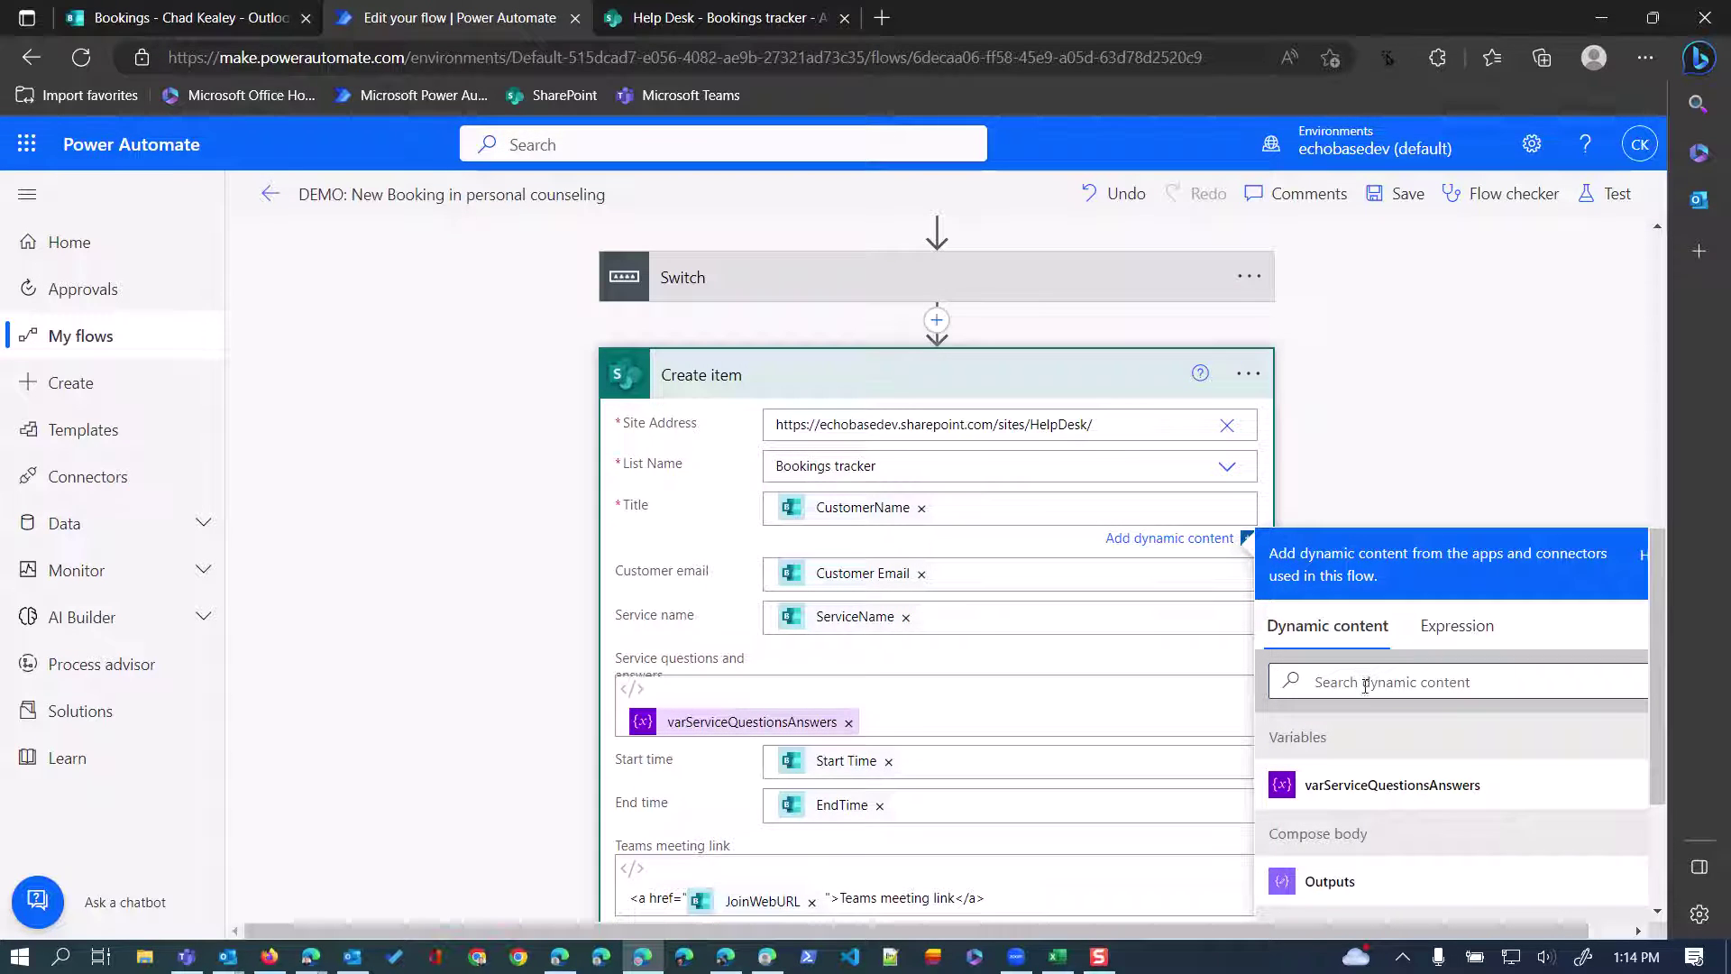
{"action": "left_click", "coordinate": [1365, 682]}
{"action": "type", "text": "cumtor"}
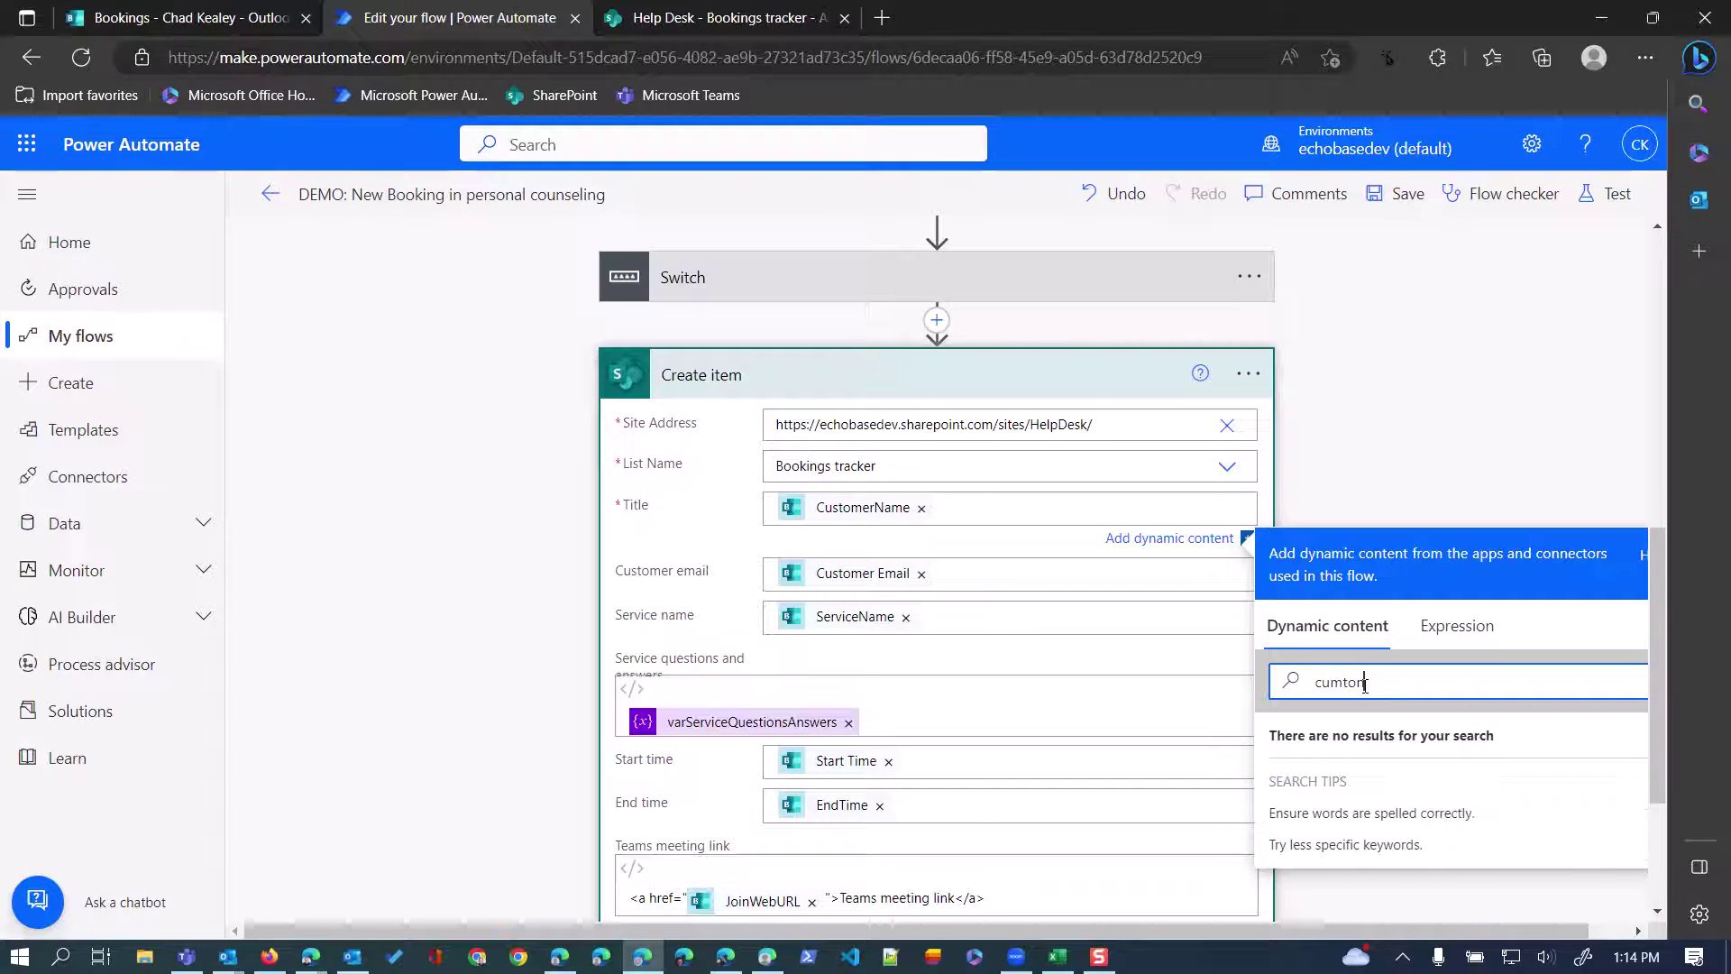
{"action": "key", "text": "BackSpace"}
{"action": "type", "text": "st"}
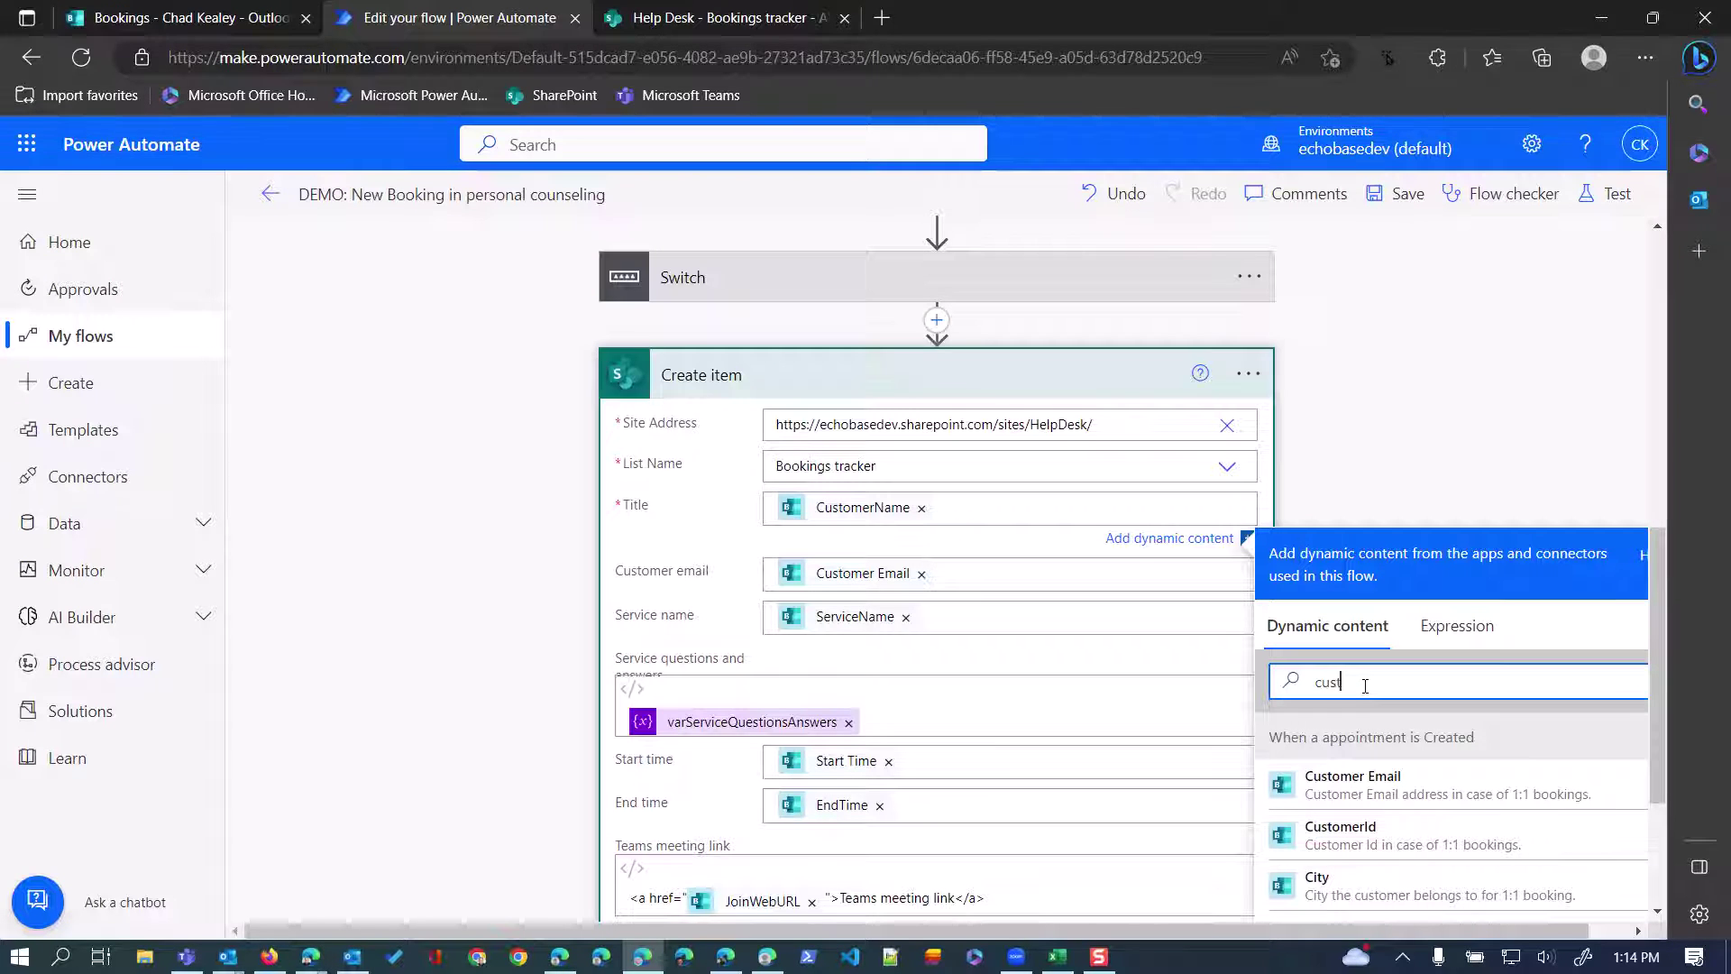
{"action": "type", "text": "omer name"}
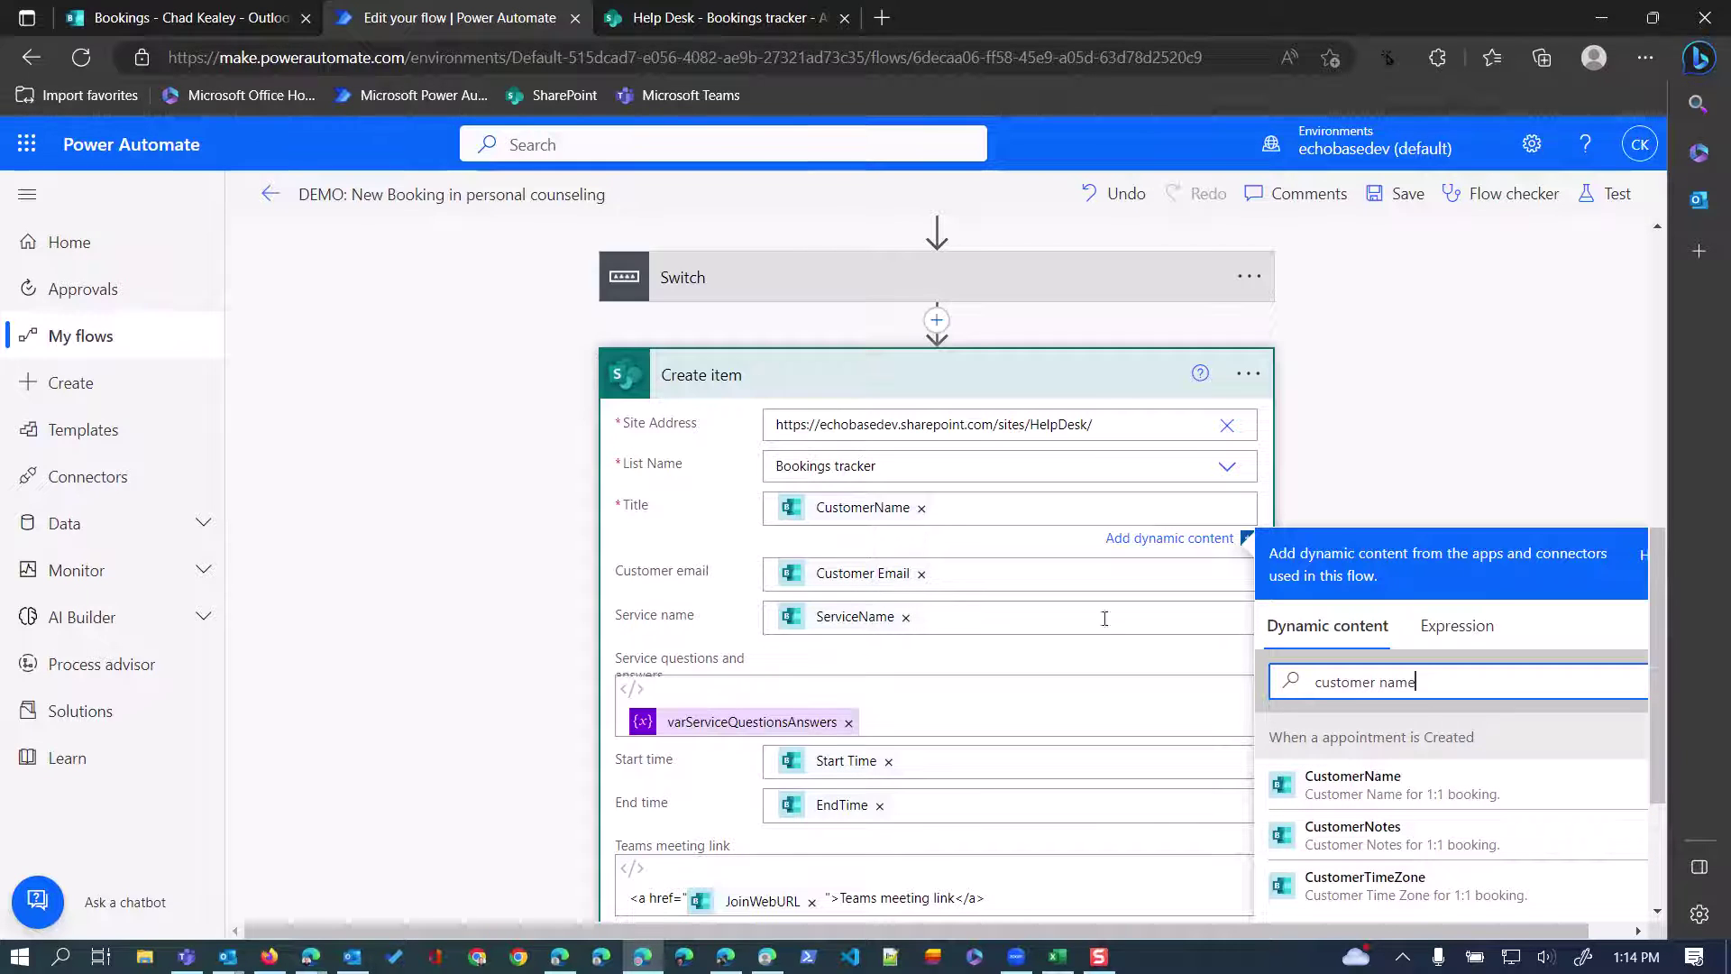
{"action": "key", "text": "ctrl+a"}
{"action": "key", "text": "BackSpace"}
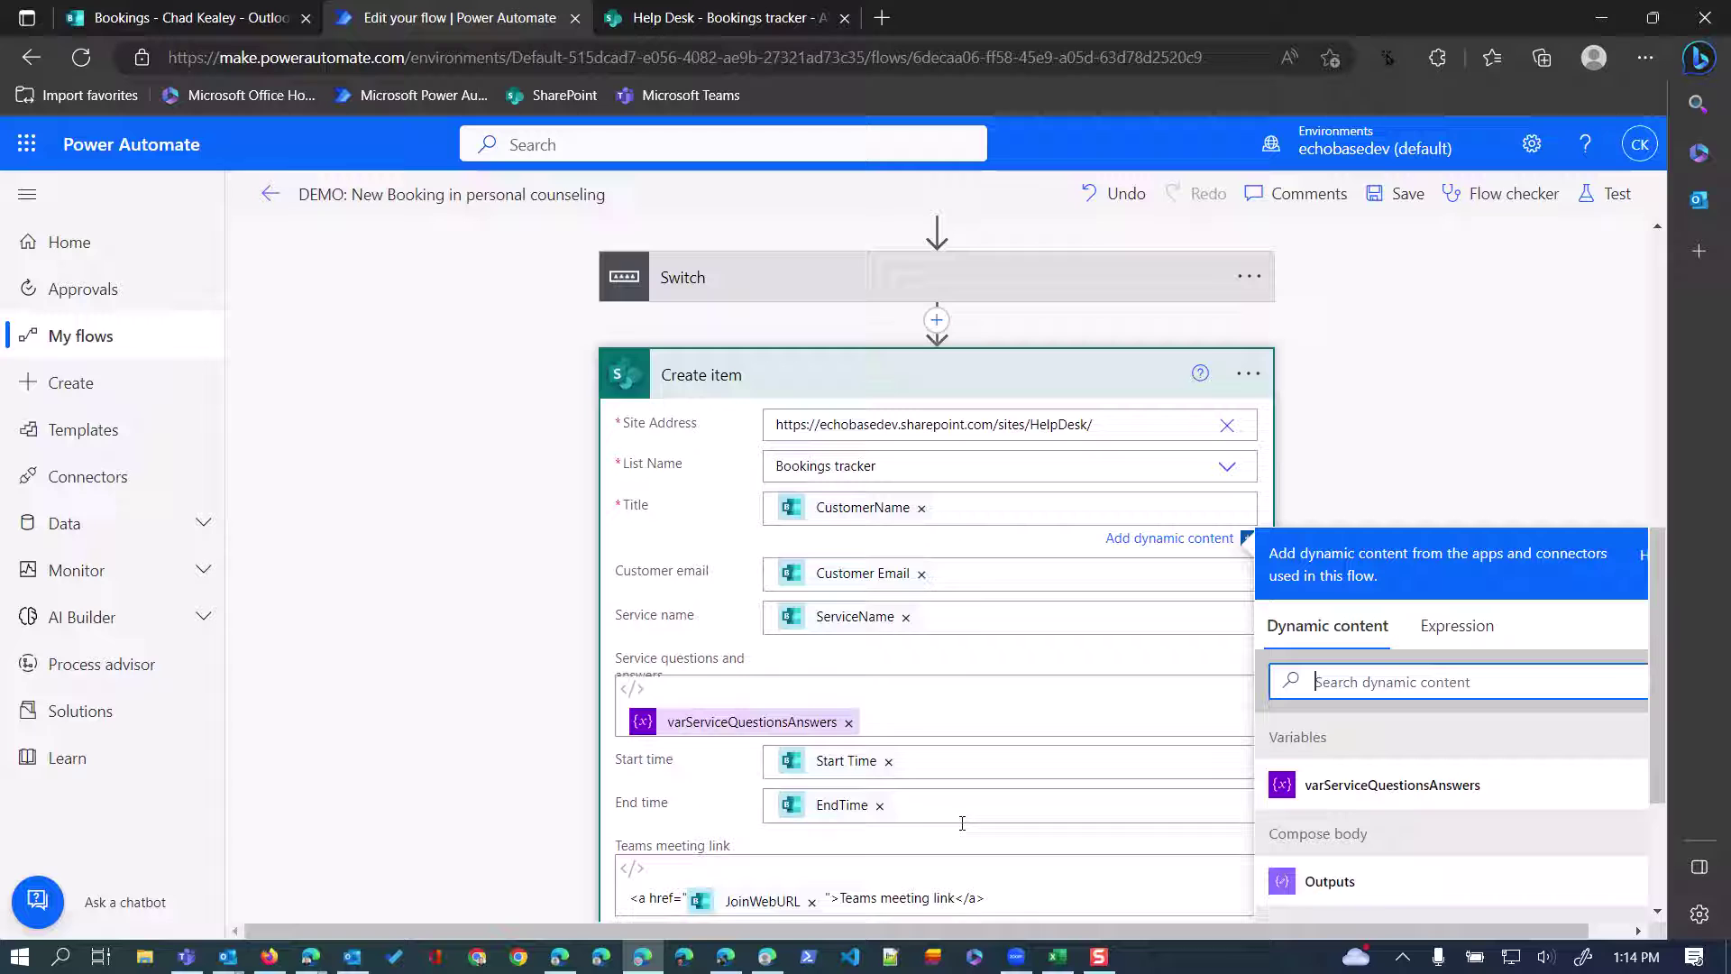
{"action": "left_click", "coordinate": [976, 614]}
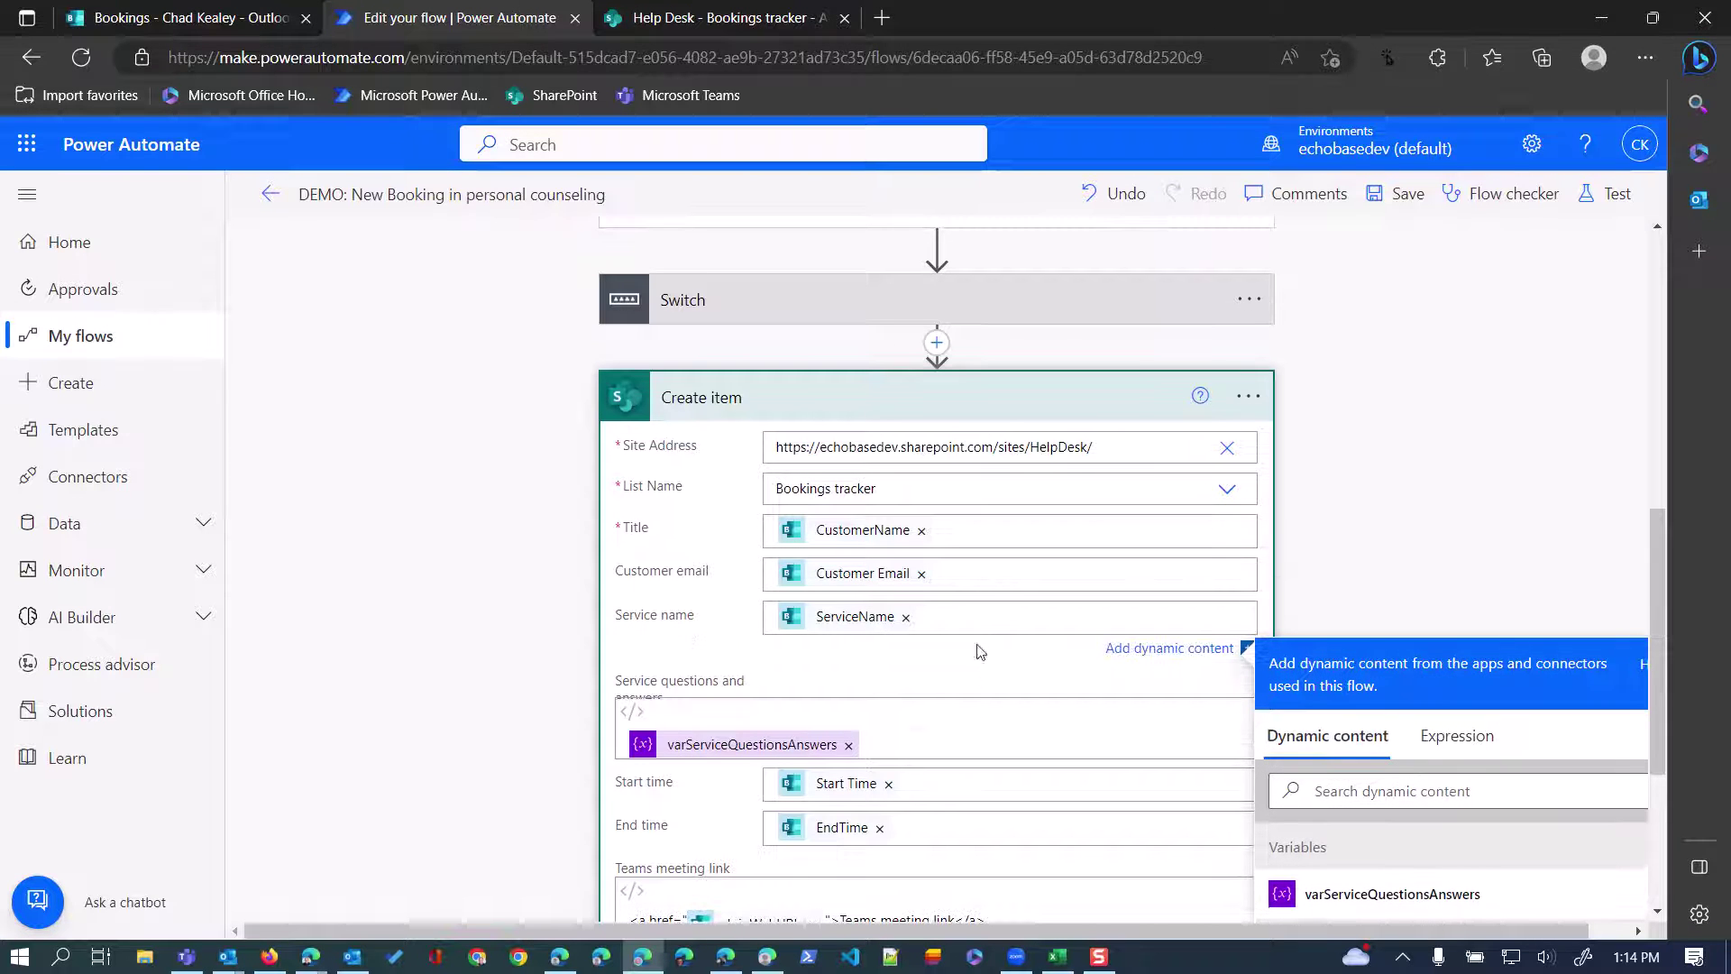
{"action": "scroll", "coordinate": [877, 688], "scroll_direction": "down", "scroll_amount": 2}
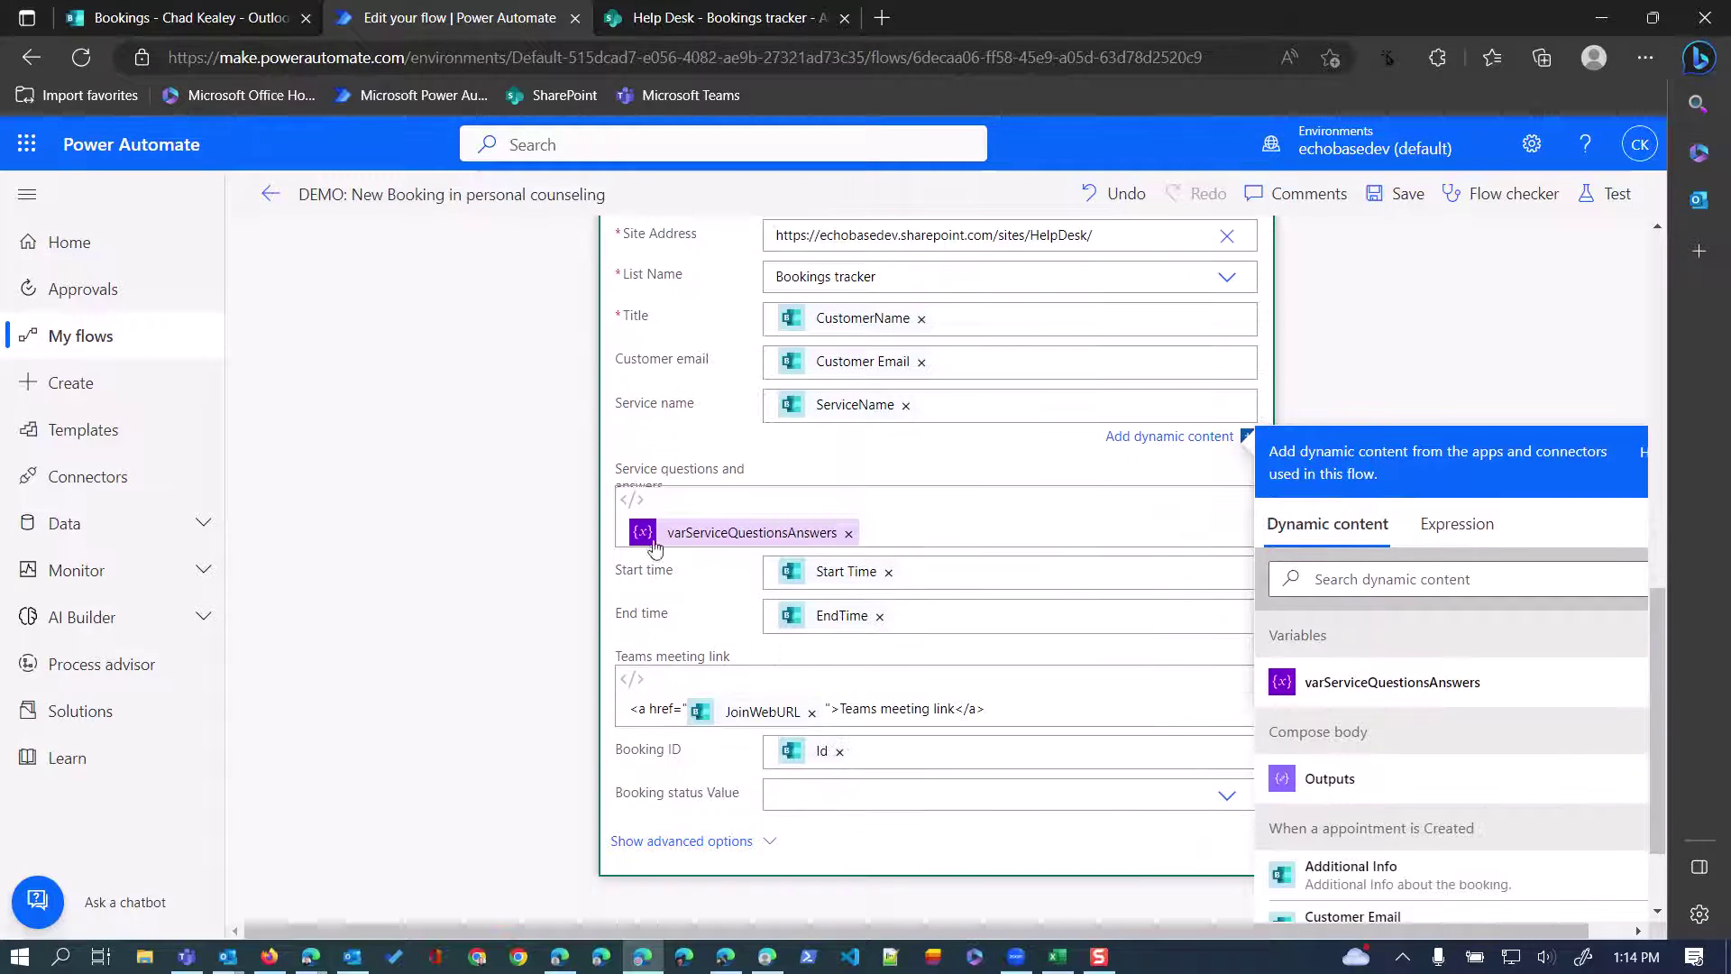
{"action": "left_click", "coordinate": [911, 519]}
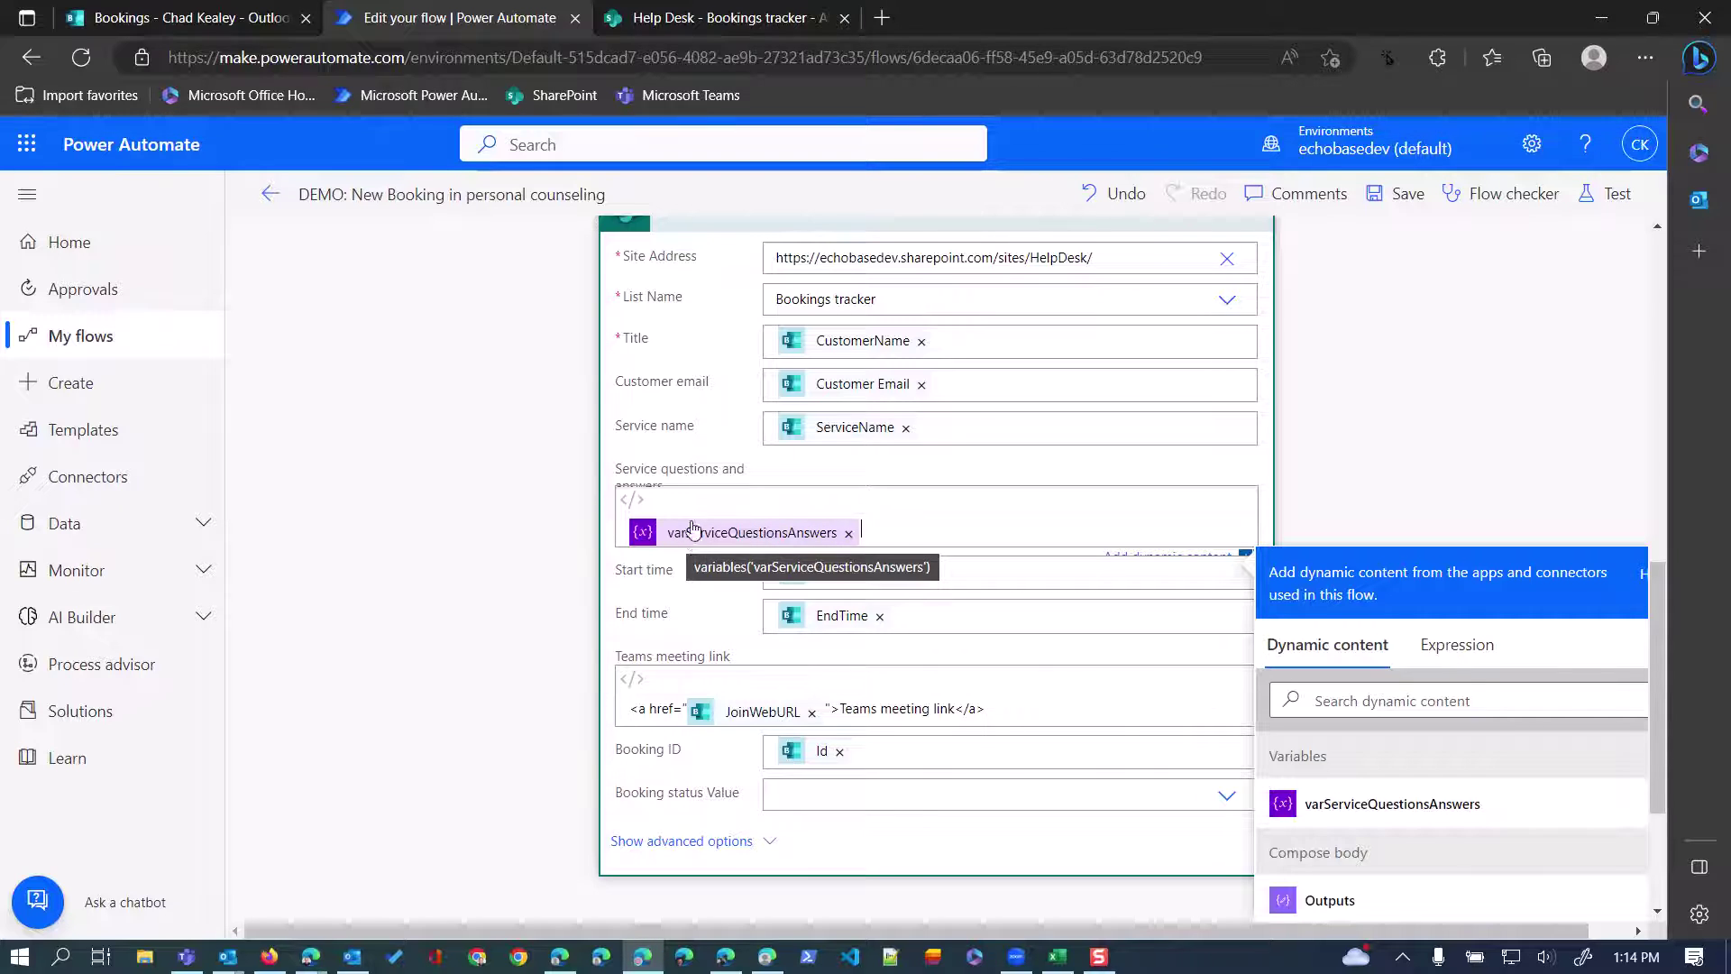
{"action": "left_click", "coordinate": [641, 511]}
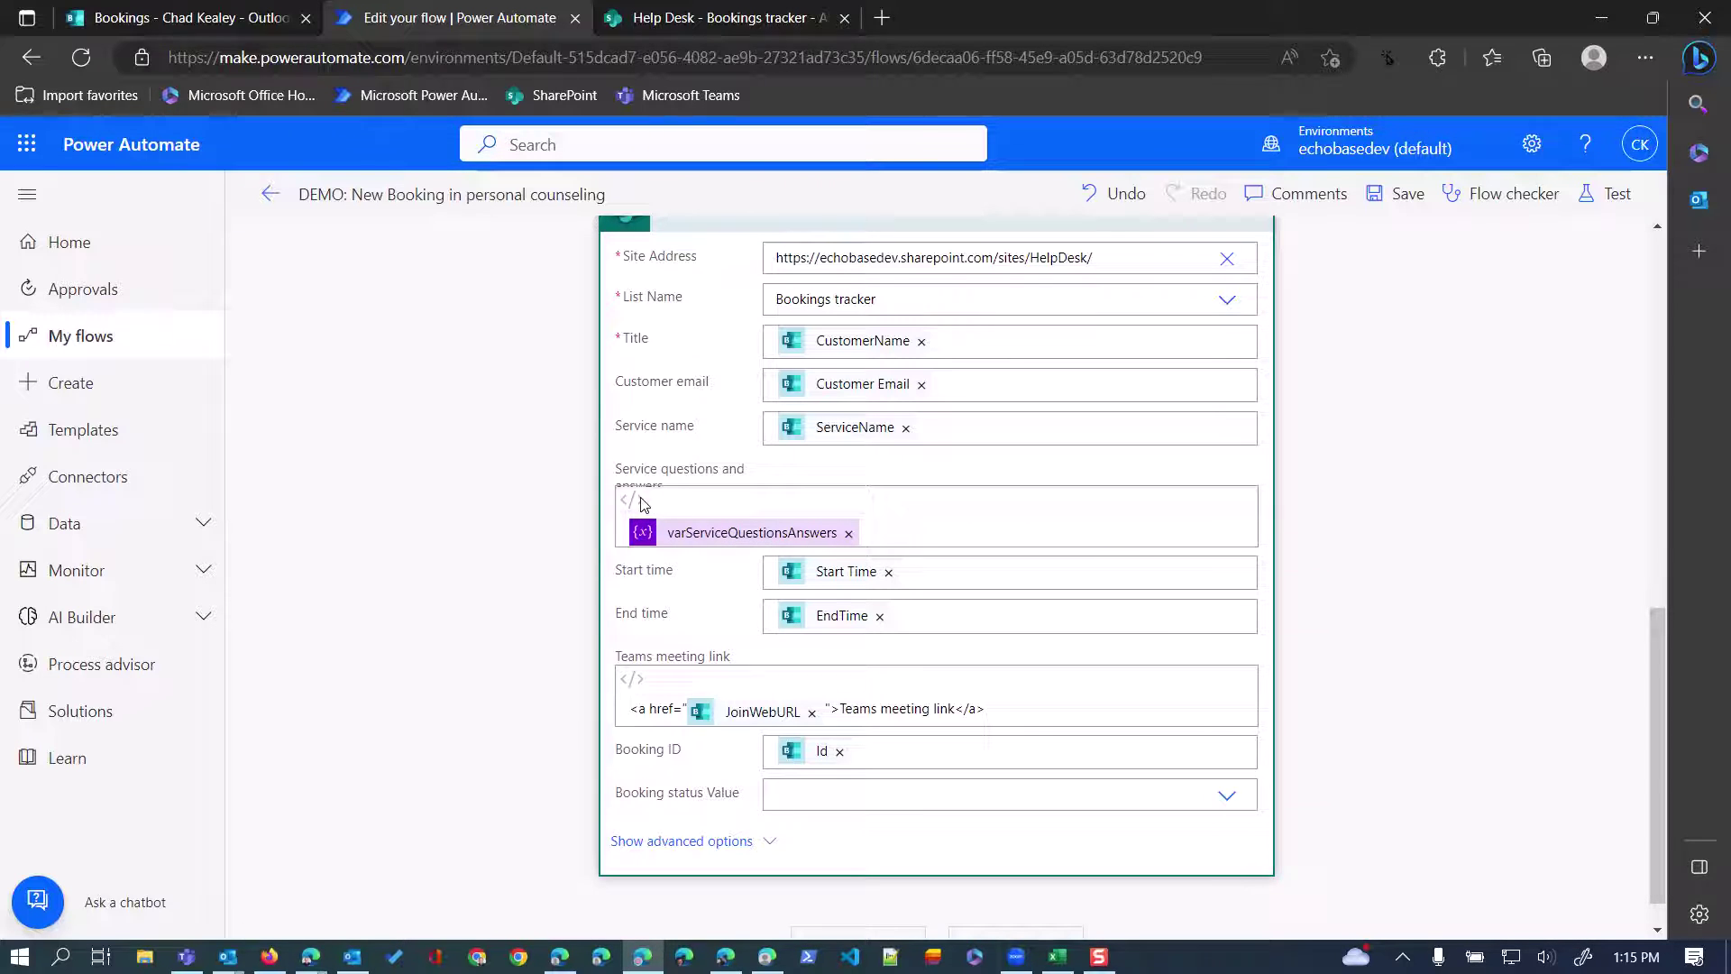
Strip the old token and <p><br></p> code, leaving only varServiceQuestionsAnswers in the field.
{"action": "left_click", "coordinate": [848, 532]}
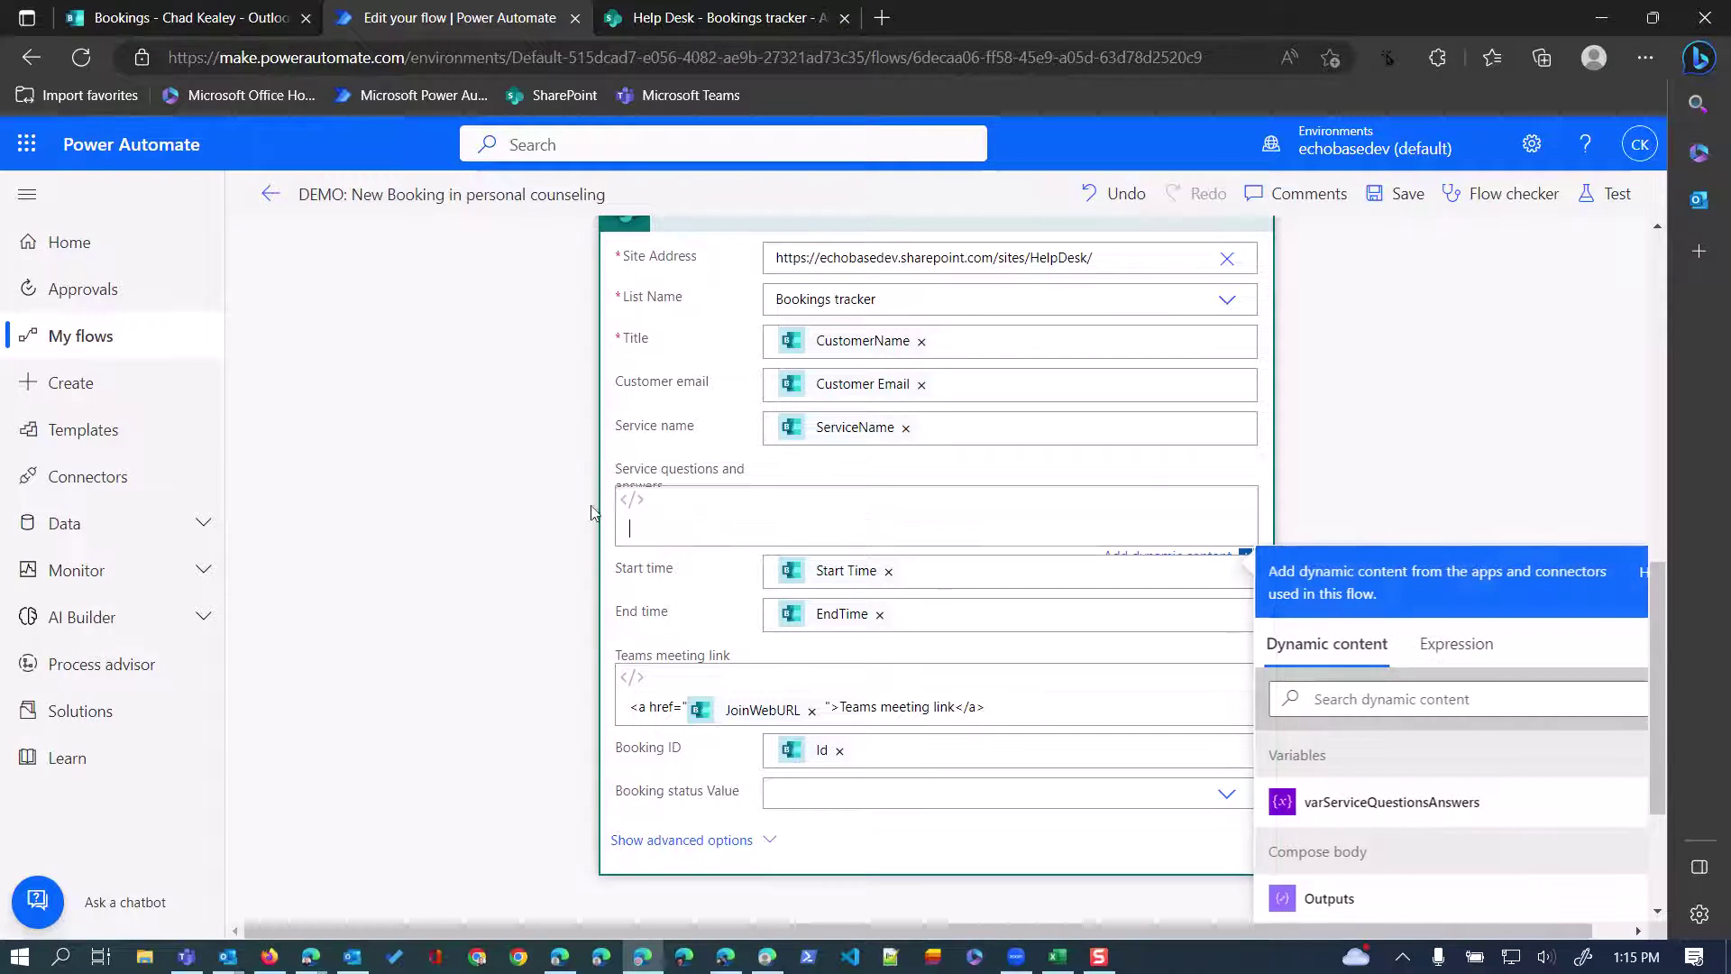
{"action": "left_click", "coordinate": [631, 499]}
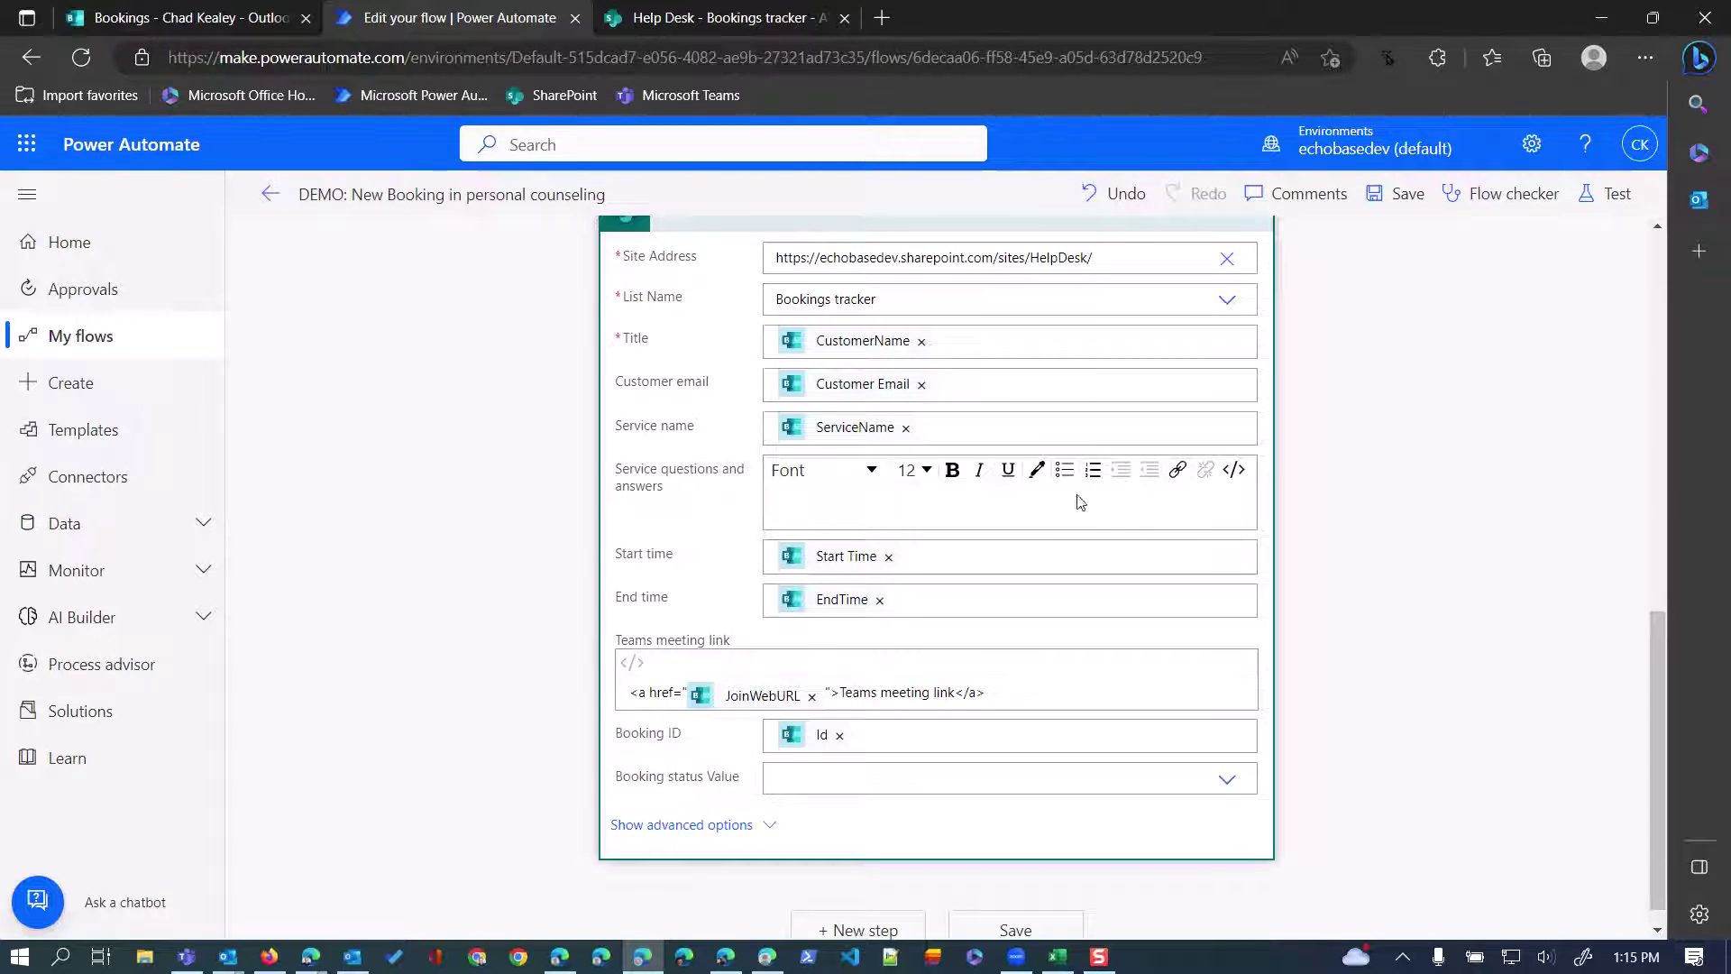
{"action": "left_click", "coordinate": [1234, 469]}
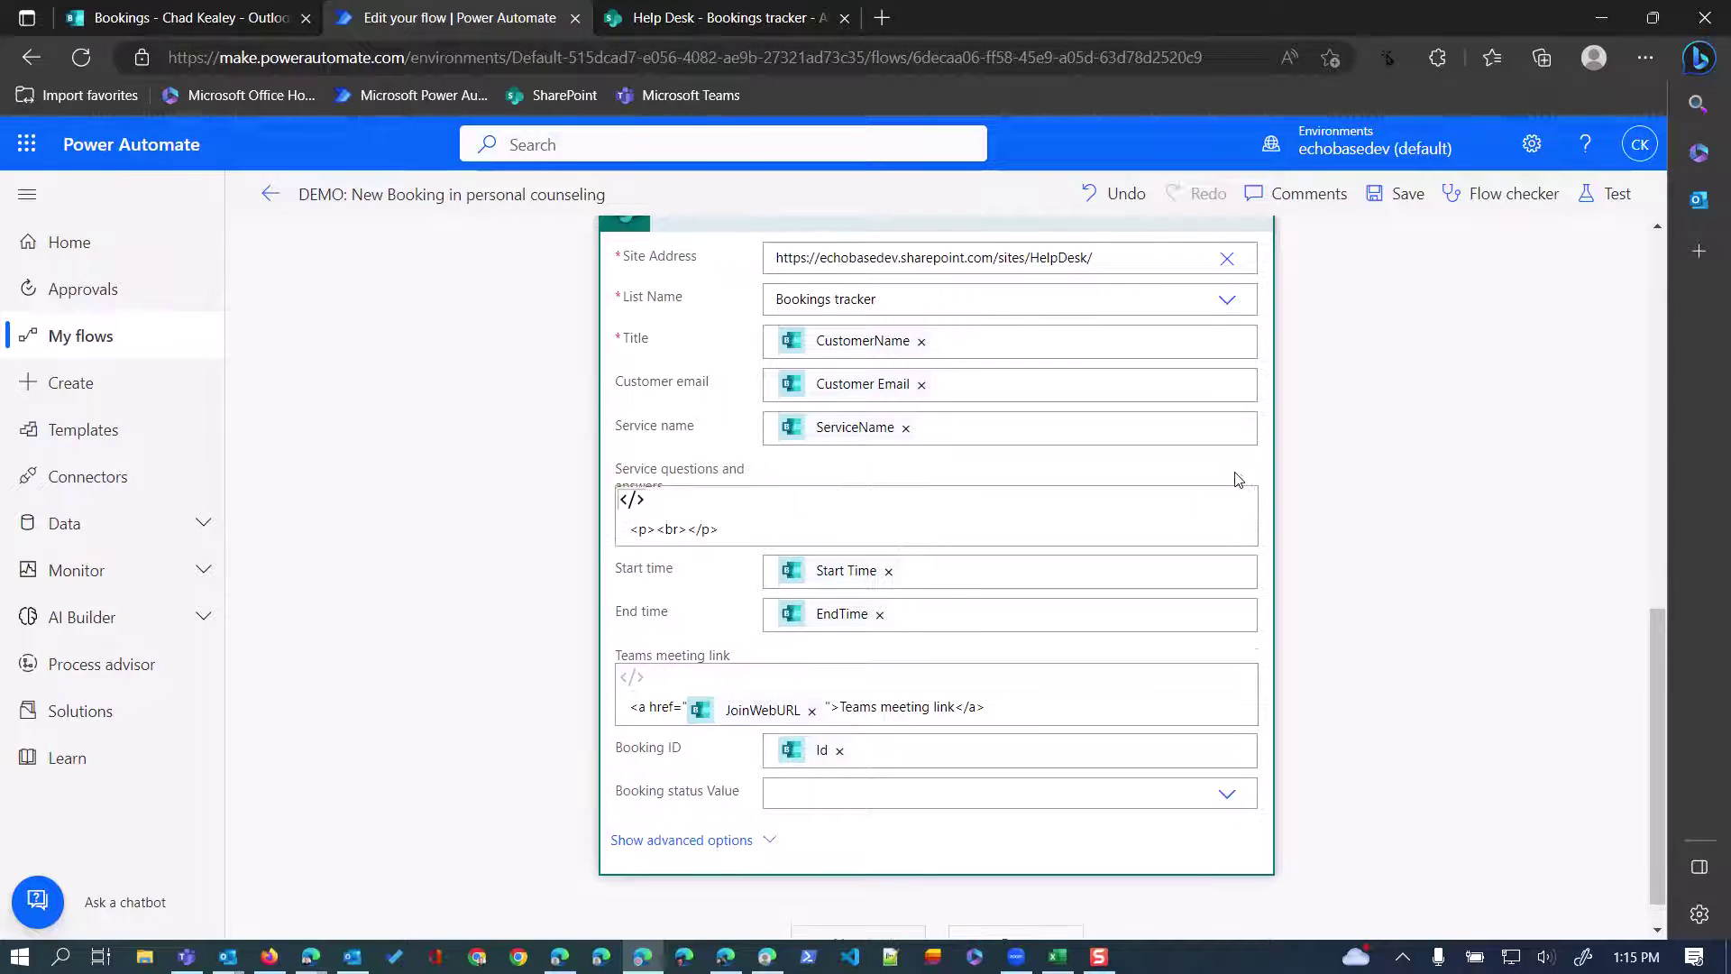
{"action": "left_click_drag", "start_coordinate": [738, 530], "coordinate": [462, 532]}
{"action": "key", "text": "BackSpace"}
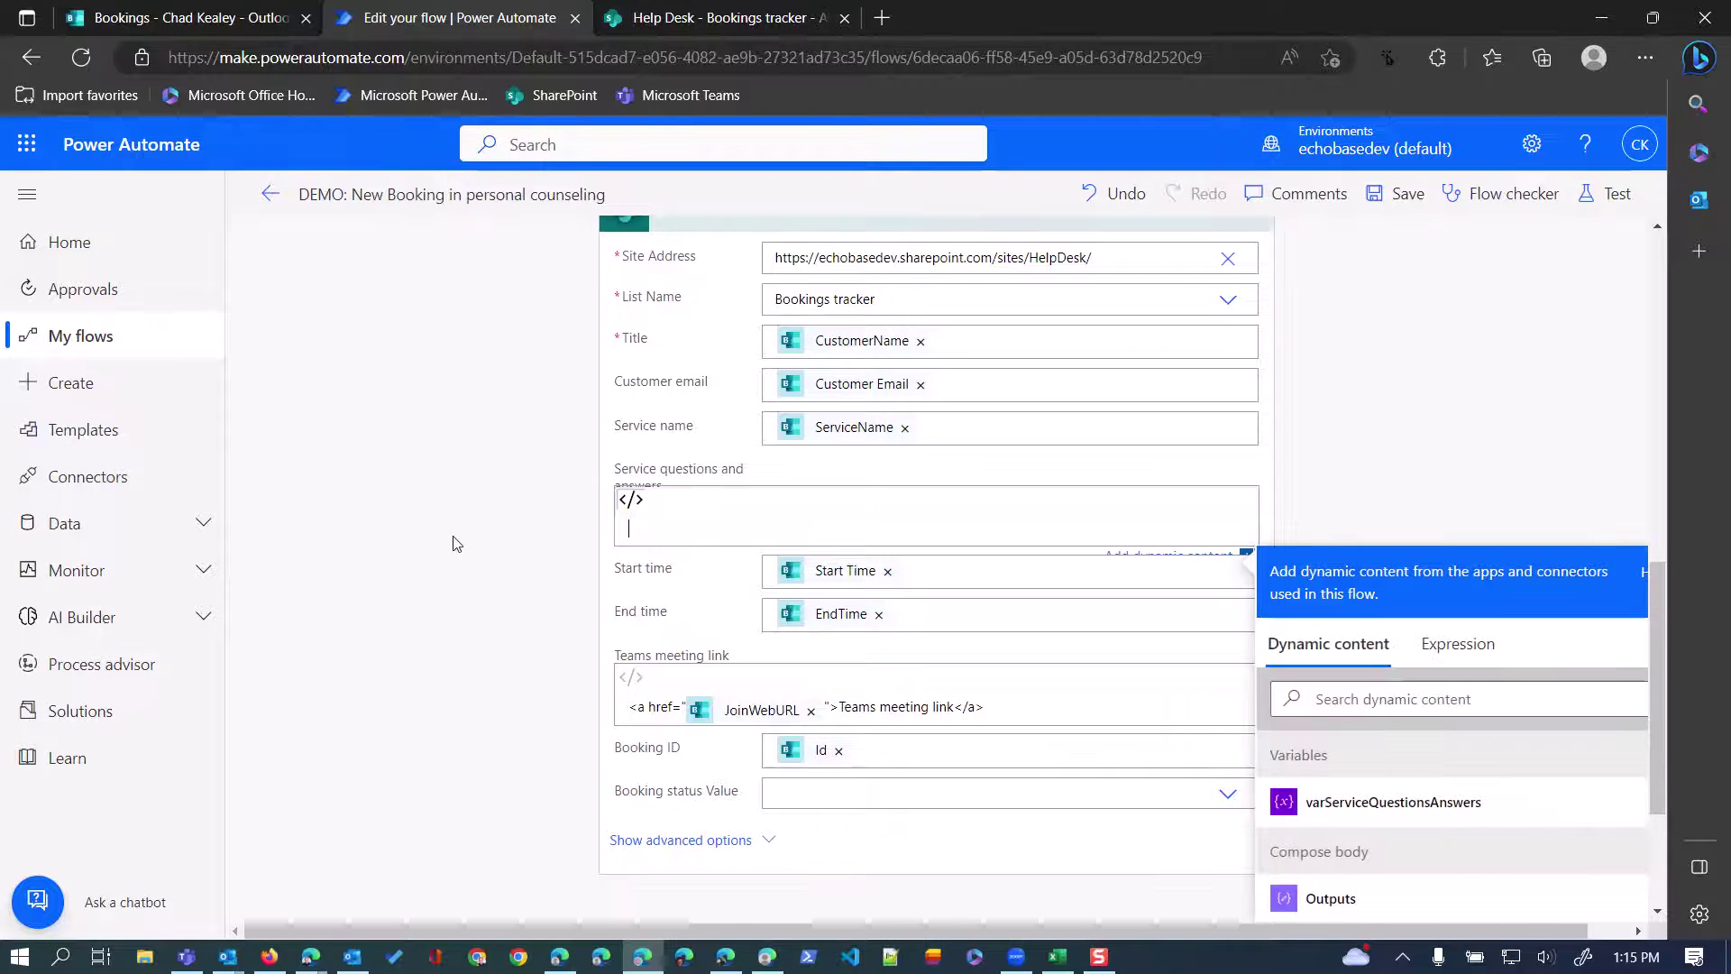
{"action": "left_click", "coordinate": [1393, 801]}
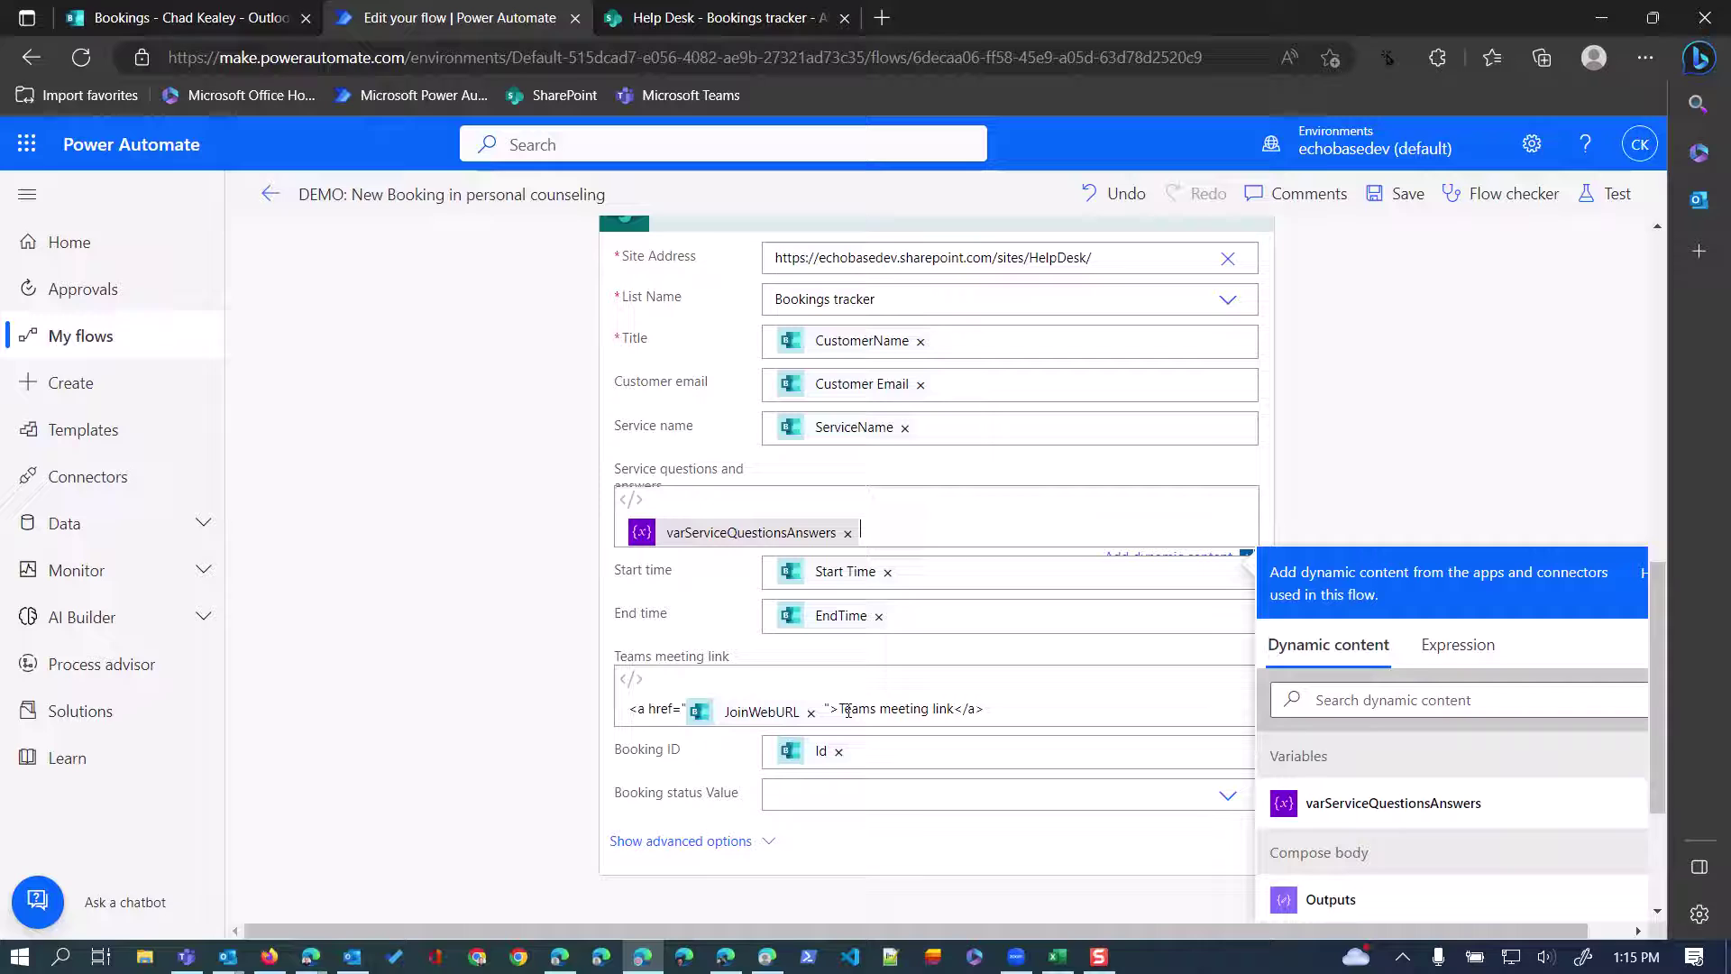
Check the Teams meeting link label and the Booking ID token mapping.
{"action": "left_click_drag", "start_coordinate": [843, 709], "coordinate": [957, 703]}
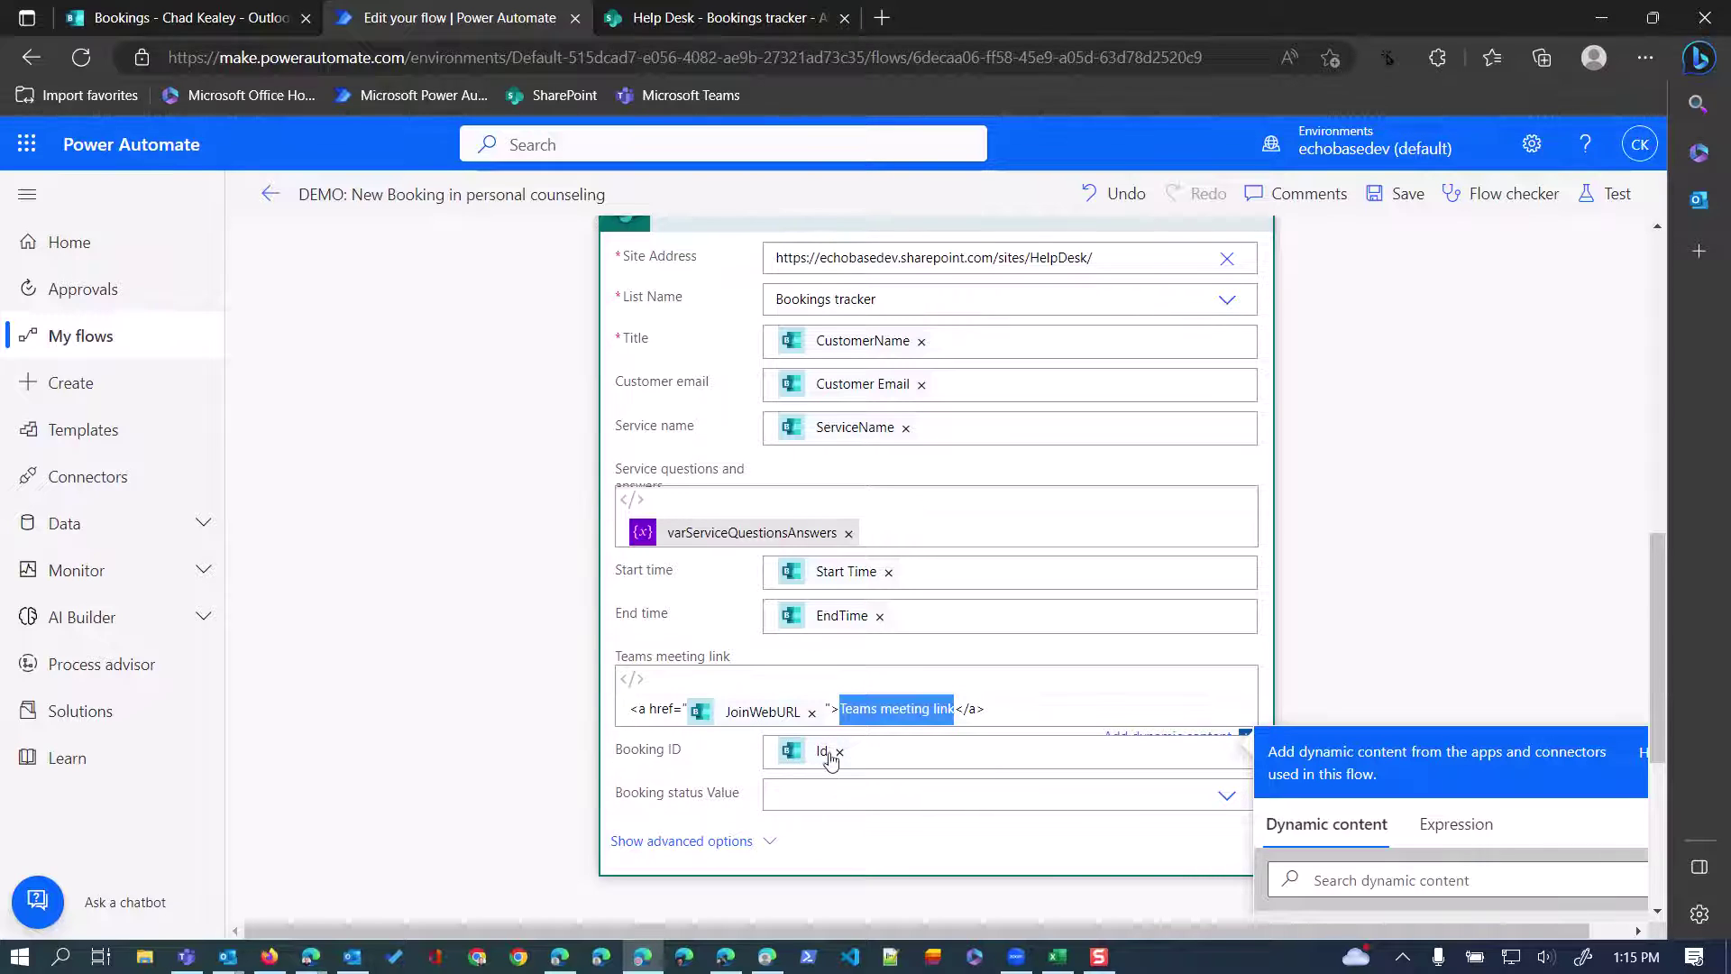
{"action": "left_click", "coordinate": [861, 754]}
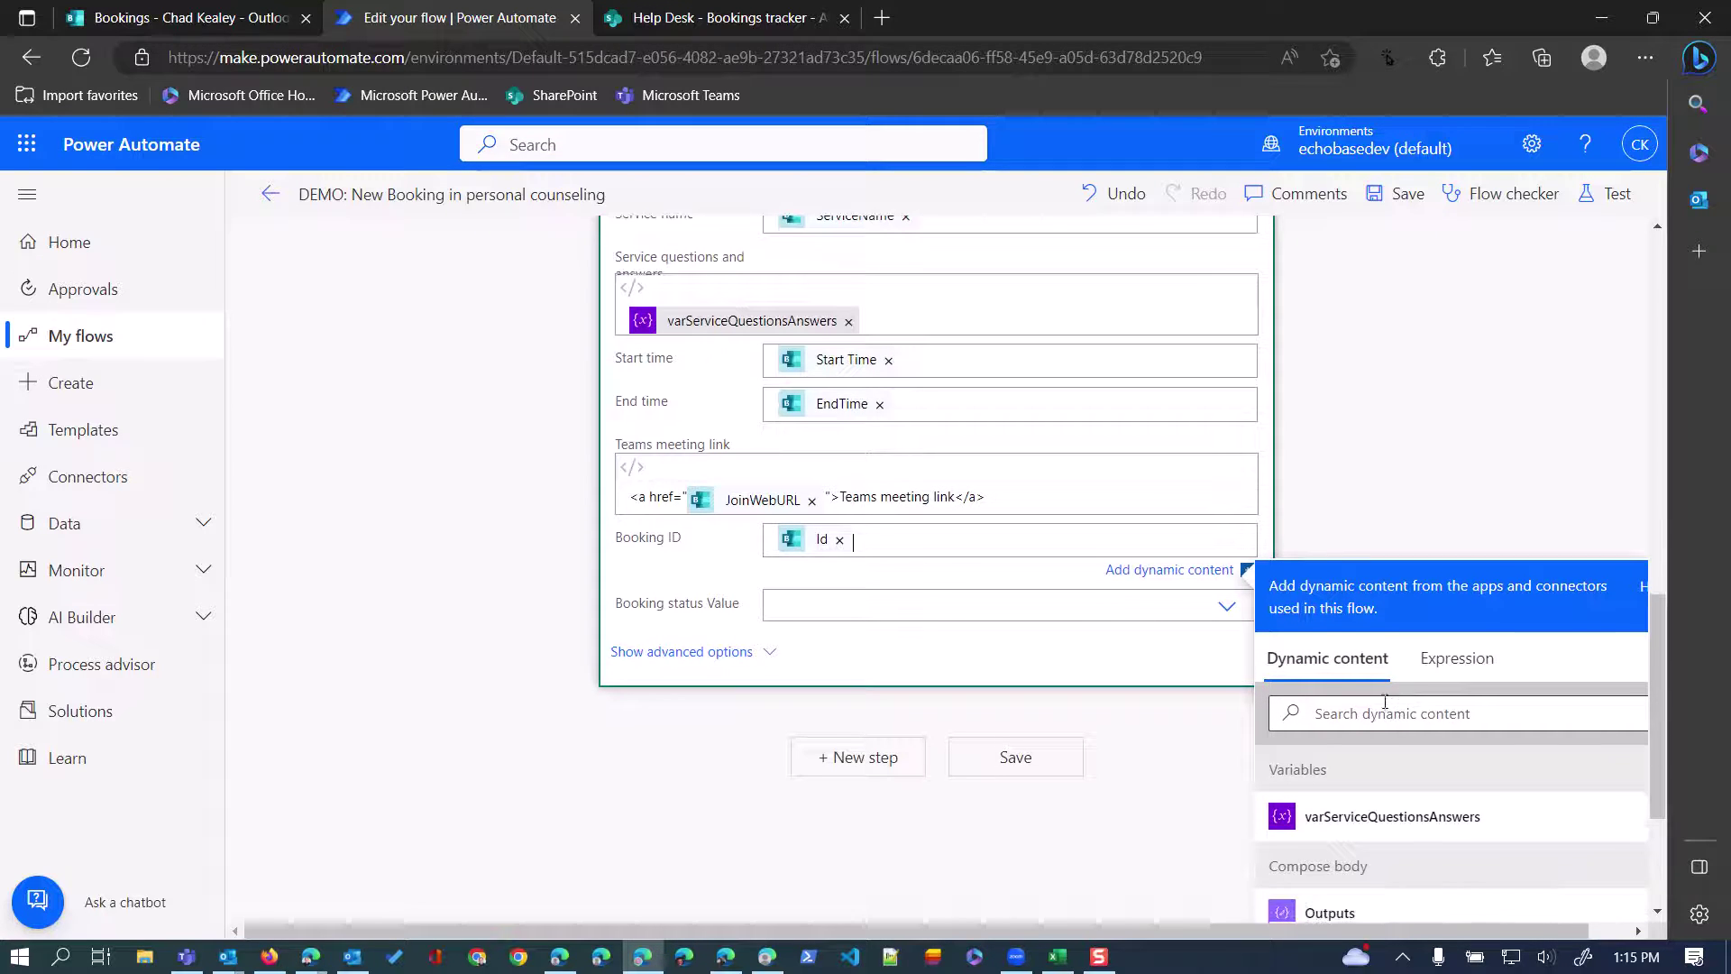
{"action": "type", "text": "id"}
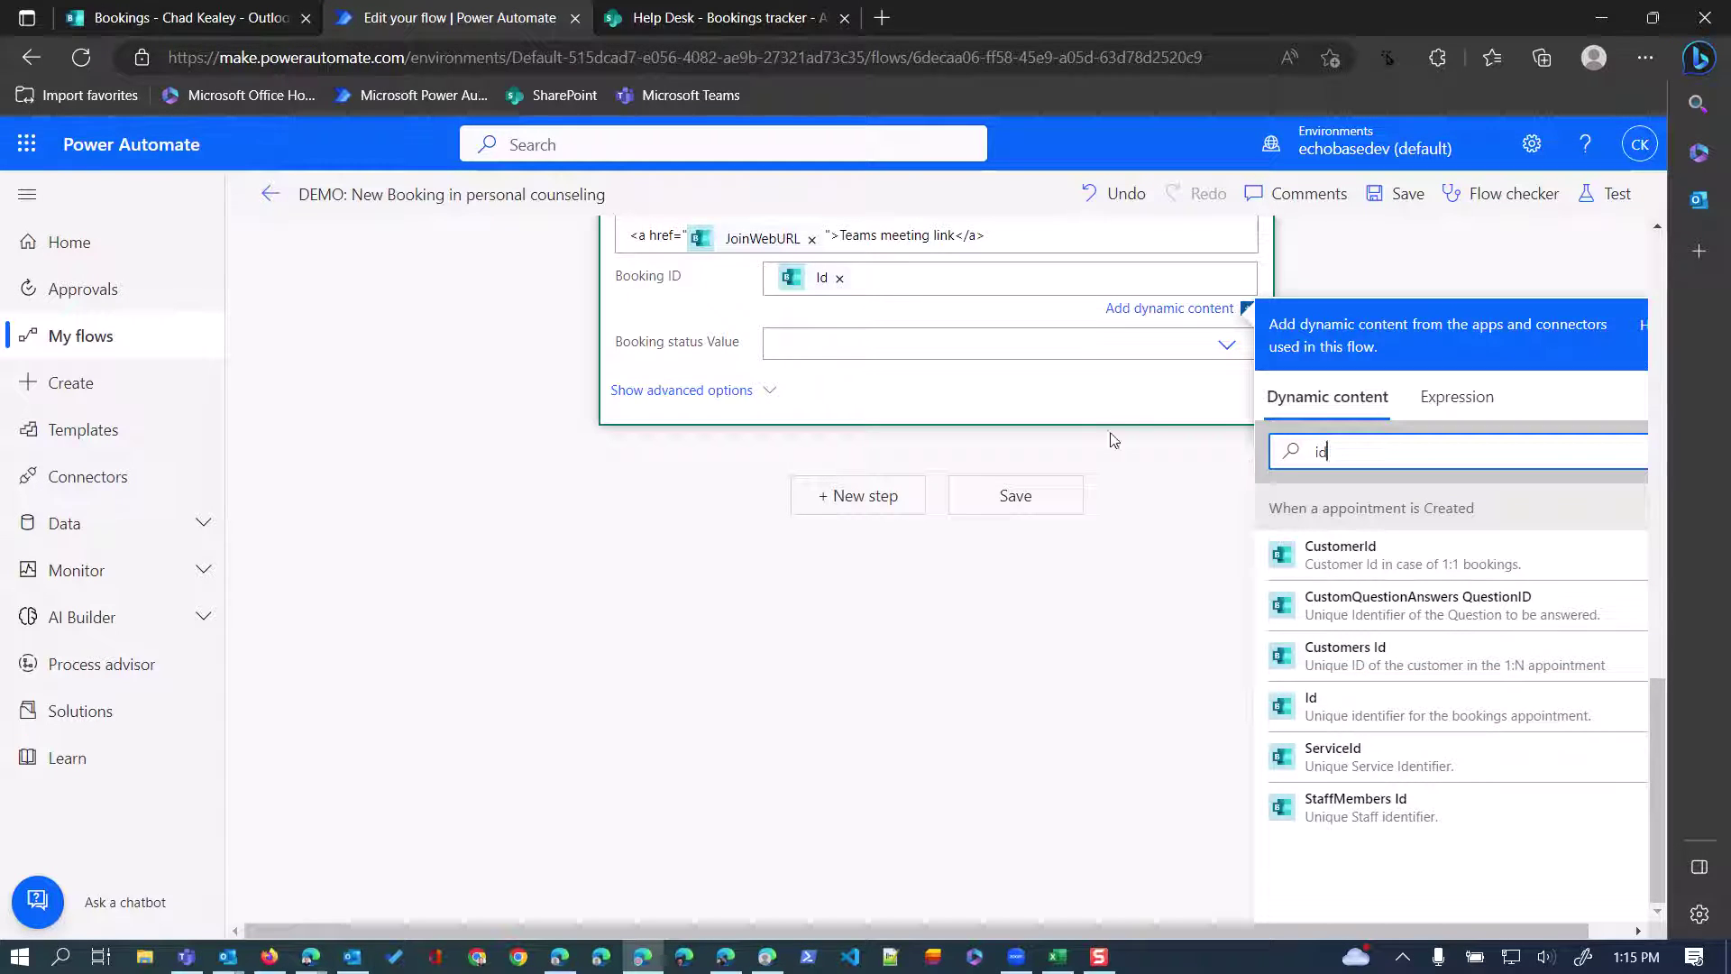
Set Booking status Value to Booked, save the flow, and bring up the Personal Counseling page.
{"action": "left_click", "coordinate": [805, 339]}
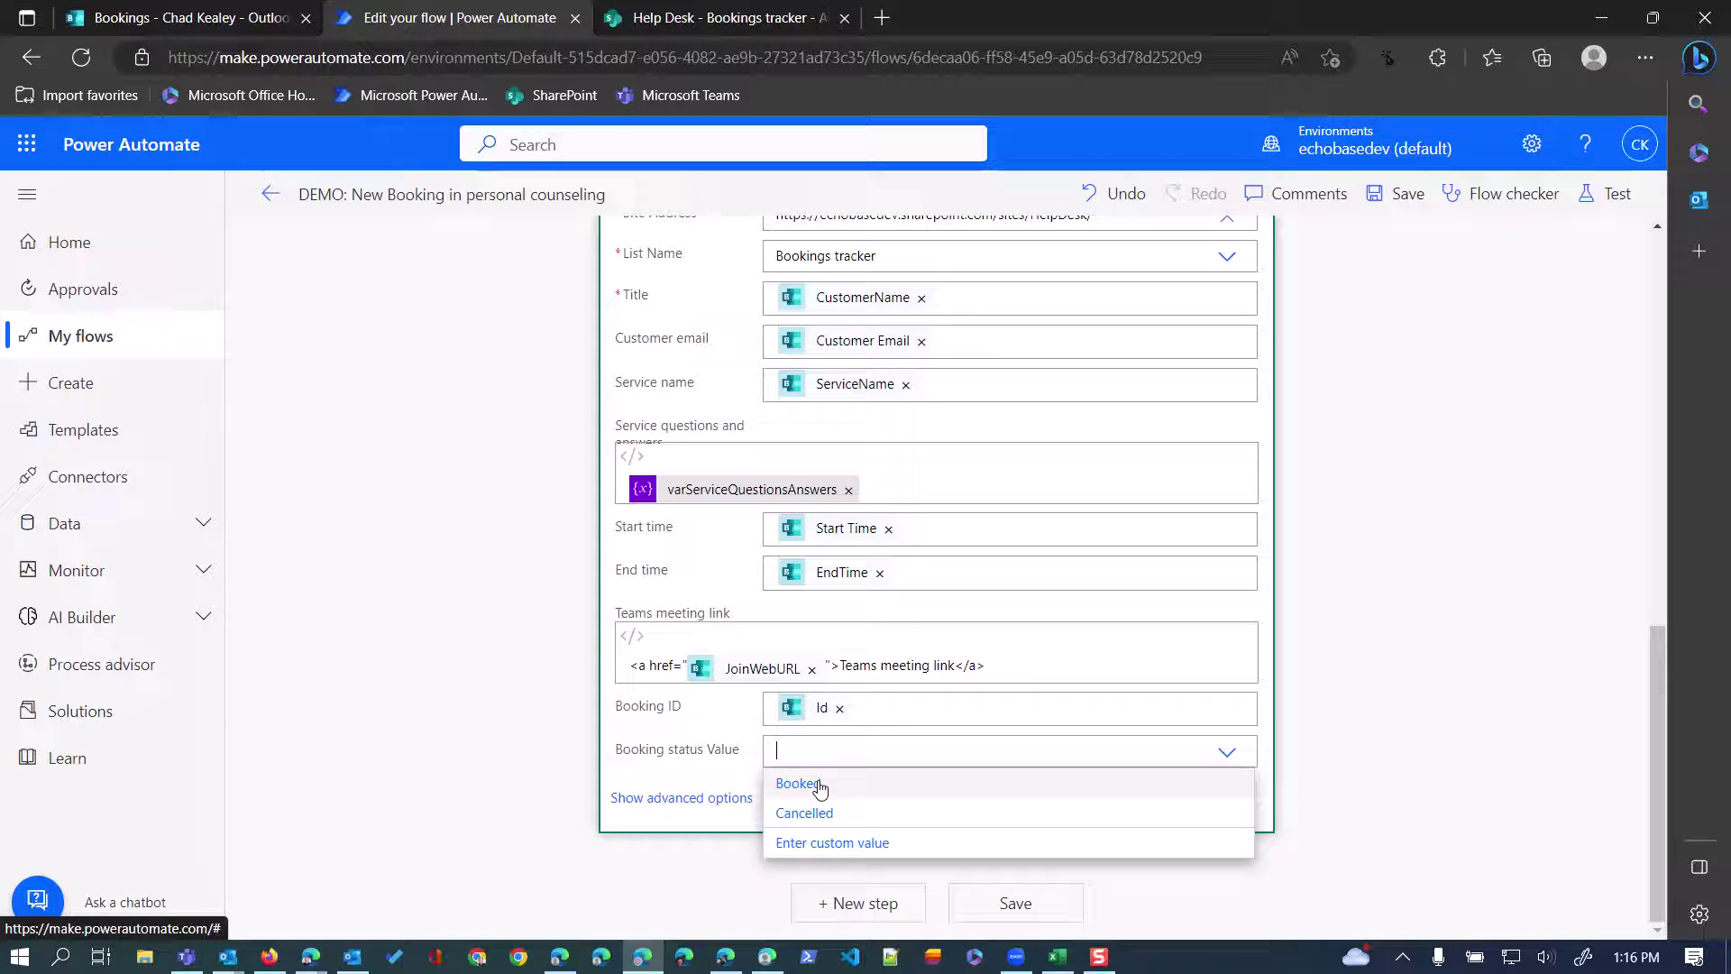
{"action": "left_click", "coordinate": [820, 785]}
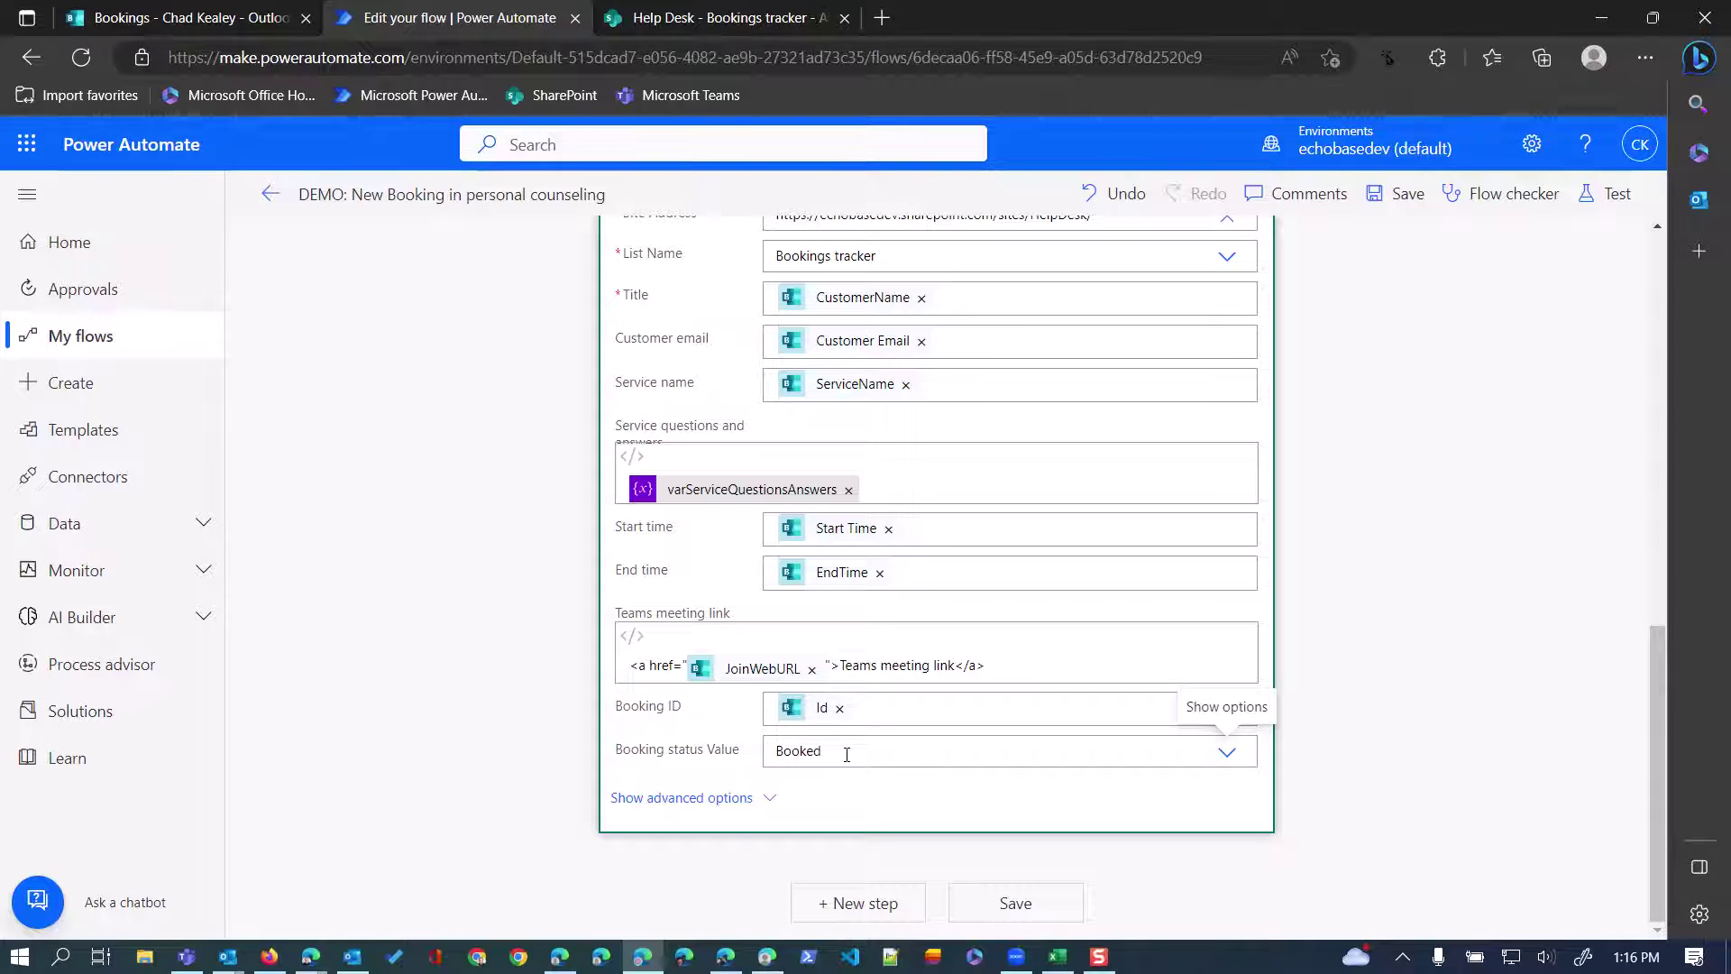
{"action": "left_click", "coordinate": [1403, 199]}
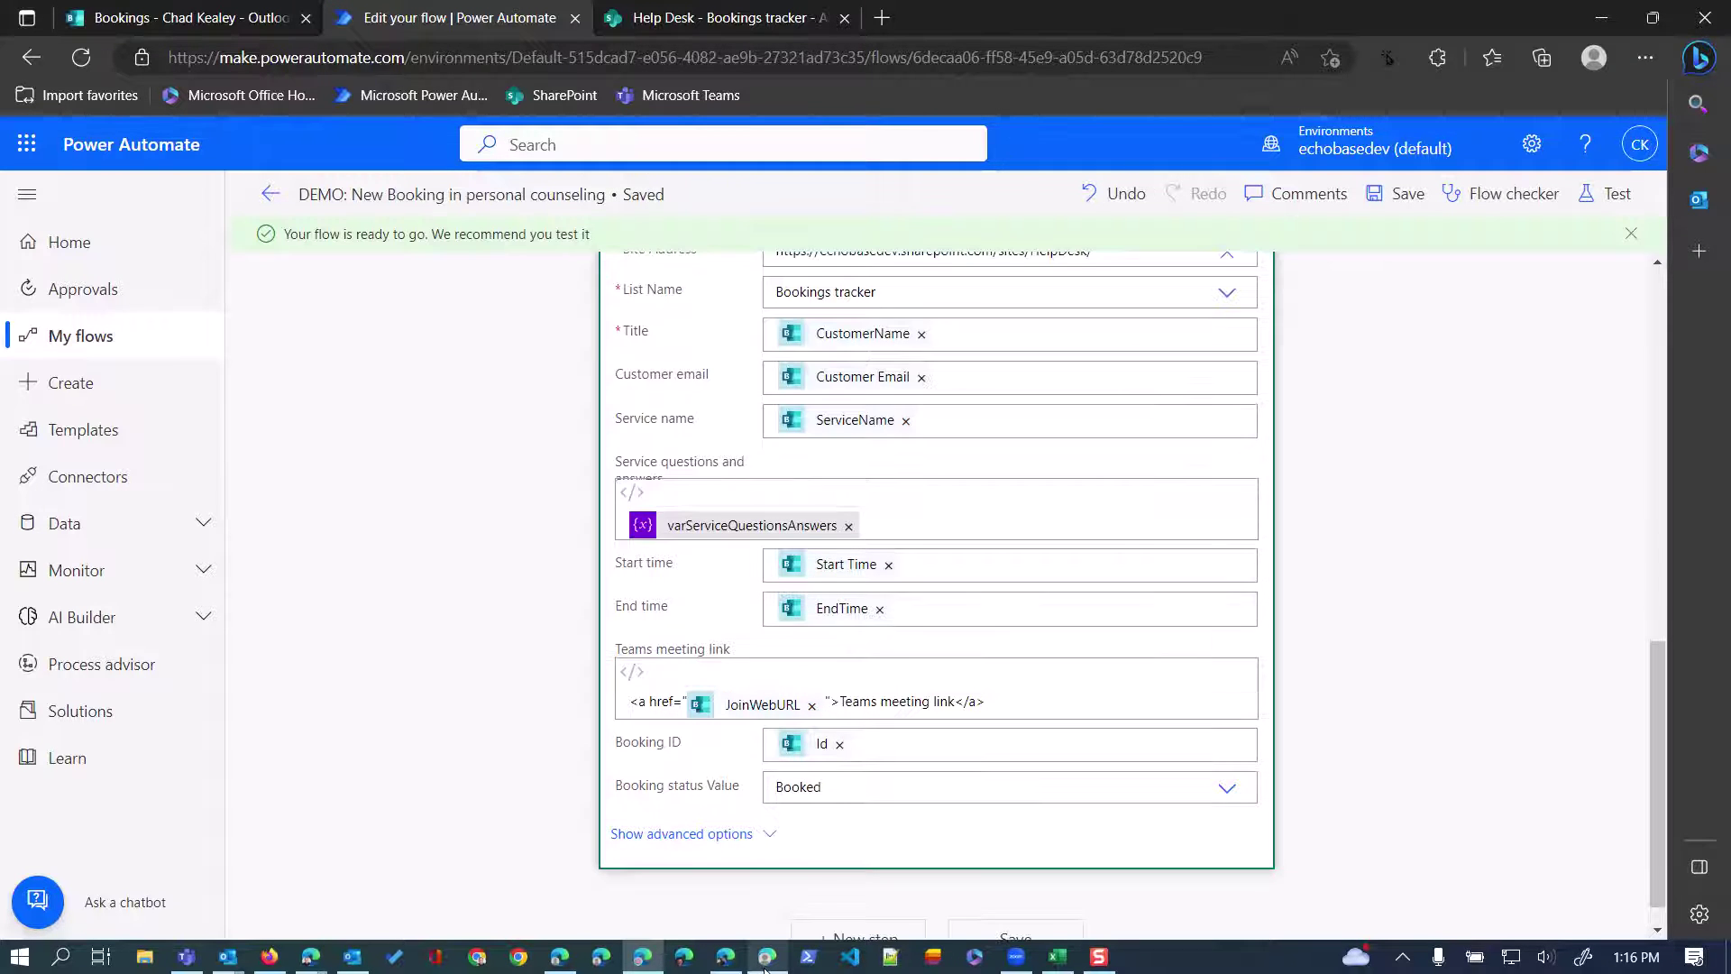
{"action": "left_click", "coordinate": [721, 888]}
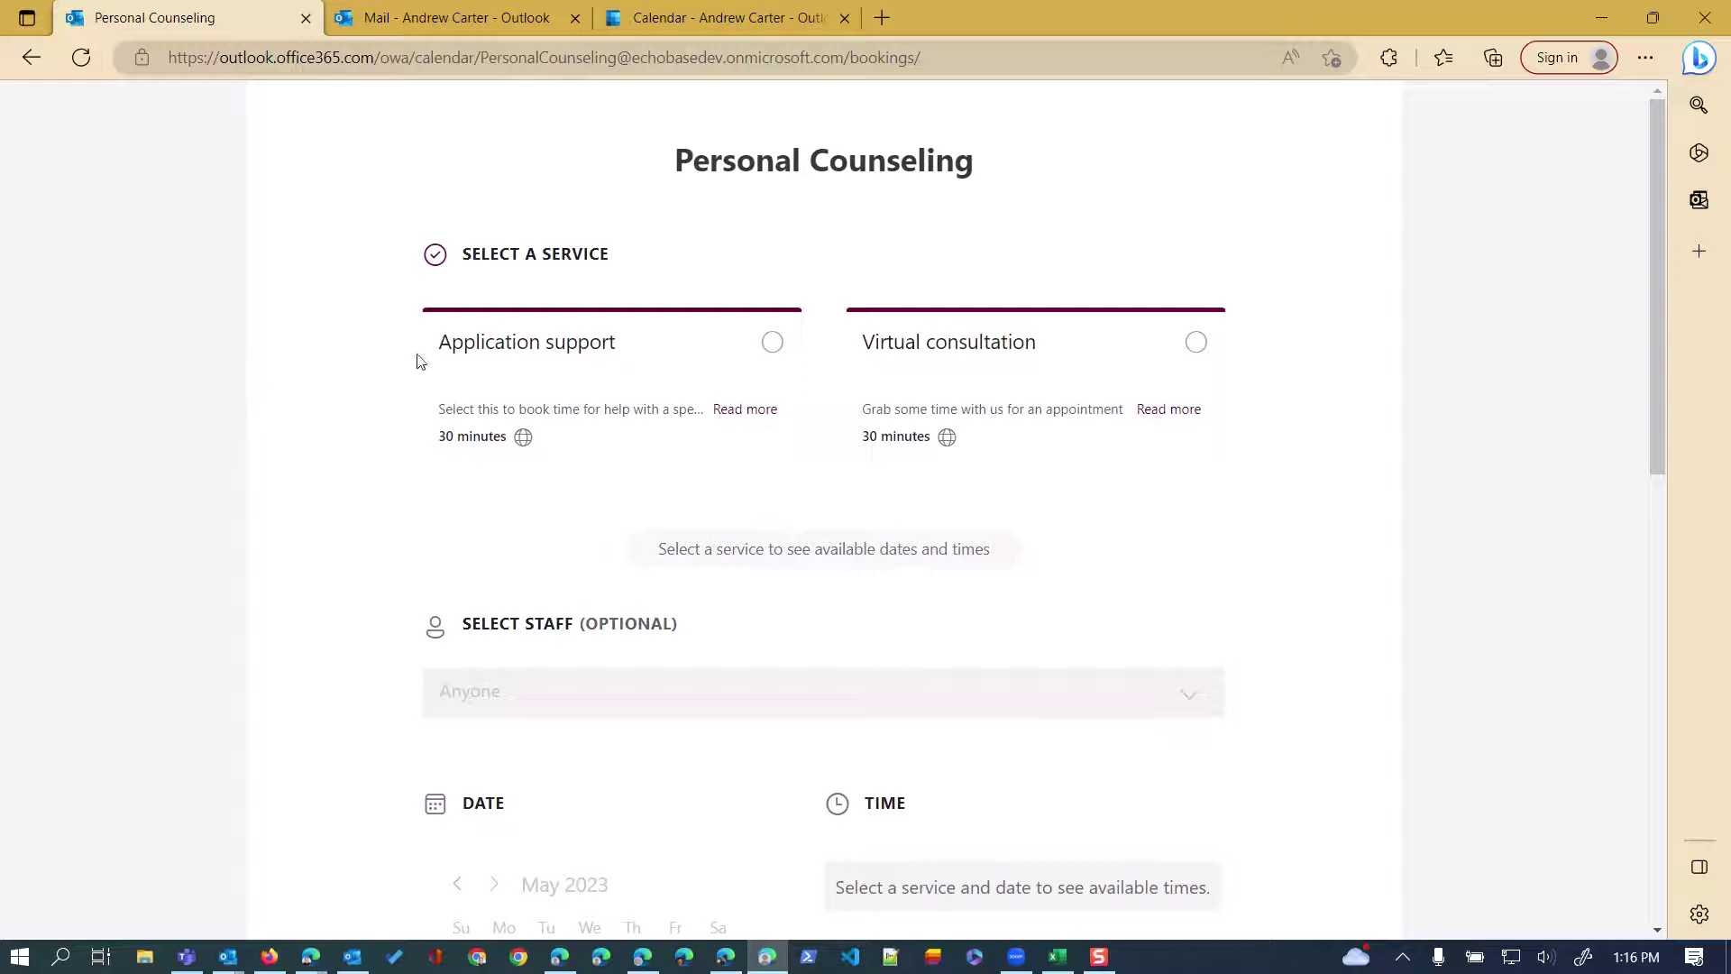
Choose the Application support service and a specific staff member.
{"action": "left_click", "coordinate": [773, 347]}
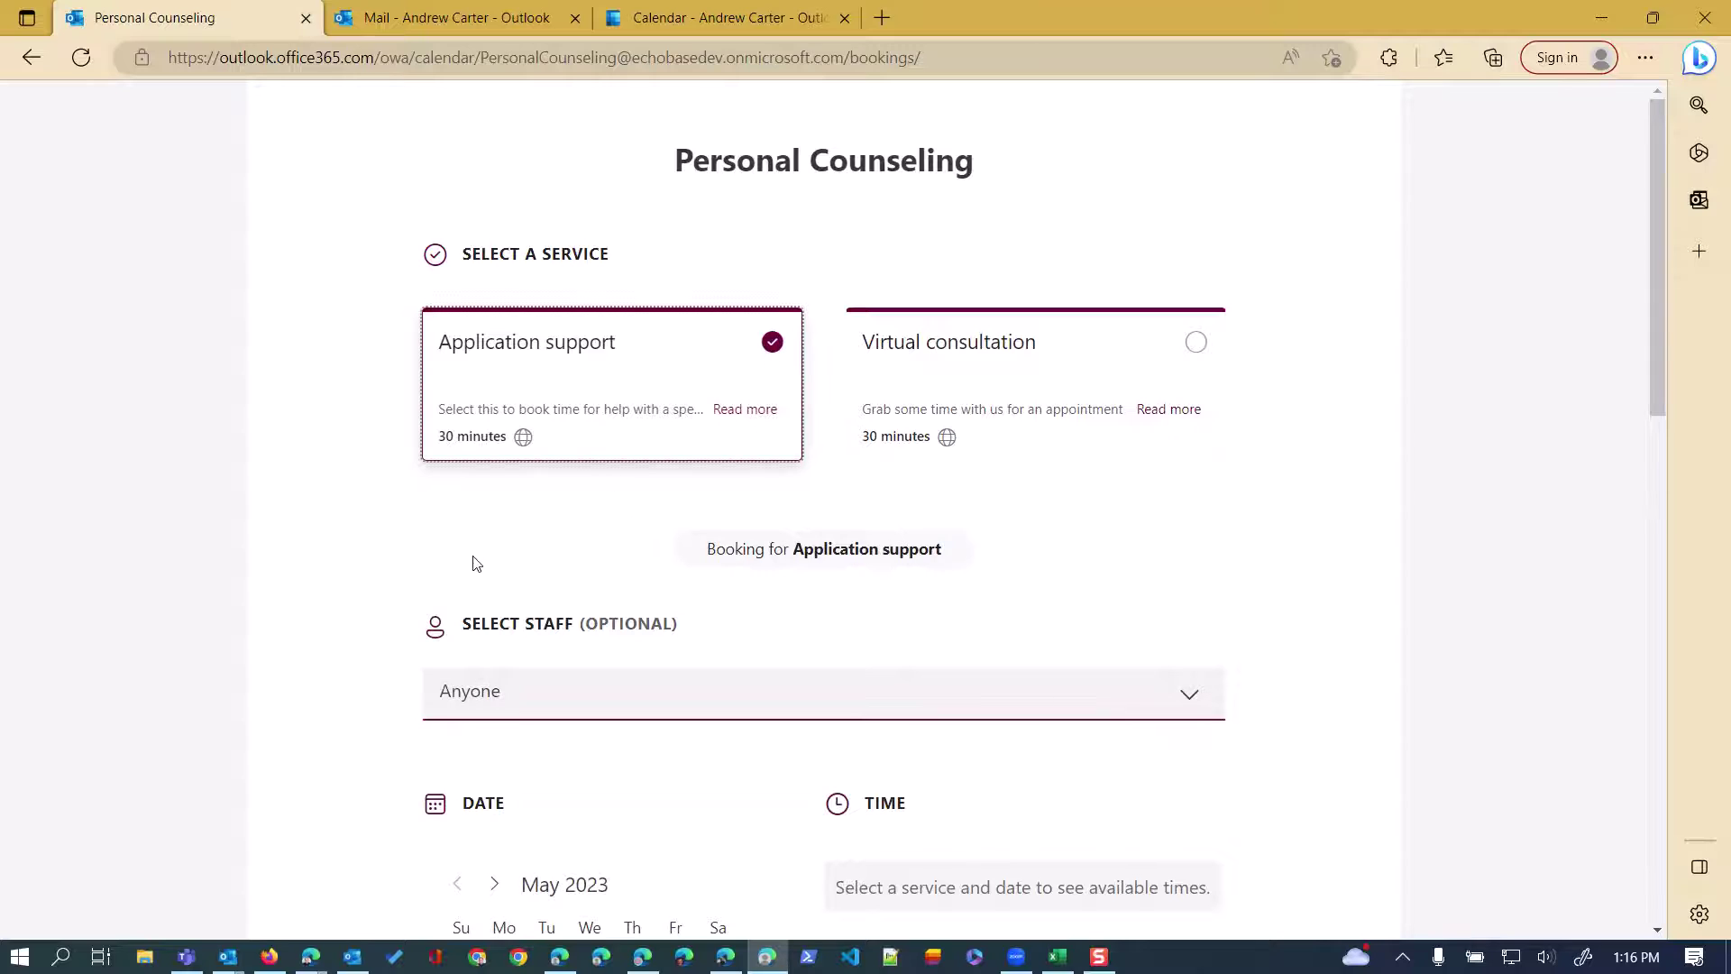
{"action": "scroll", "coordinate": [577, 532], "scroll_direction": "down", "scroll_amount": 3}
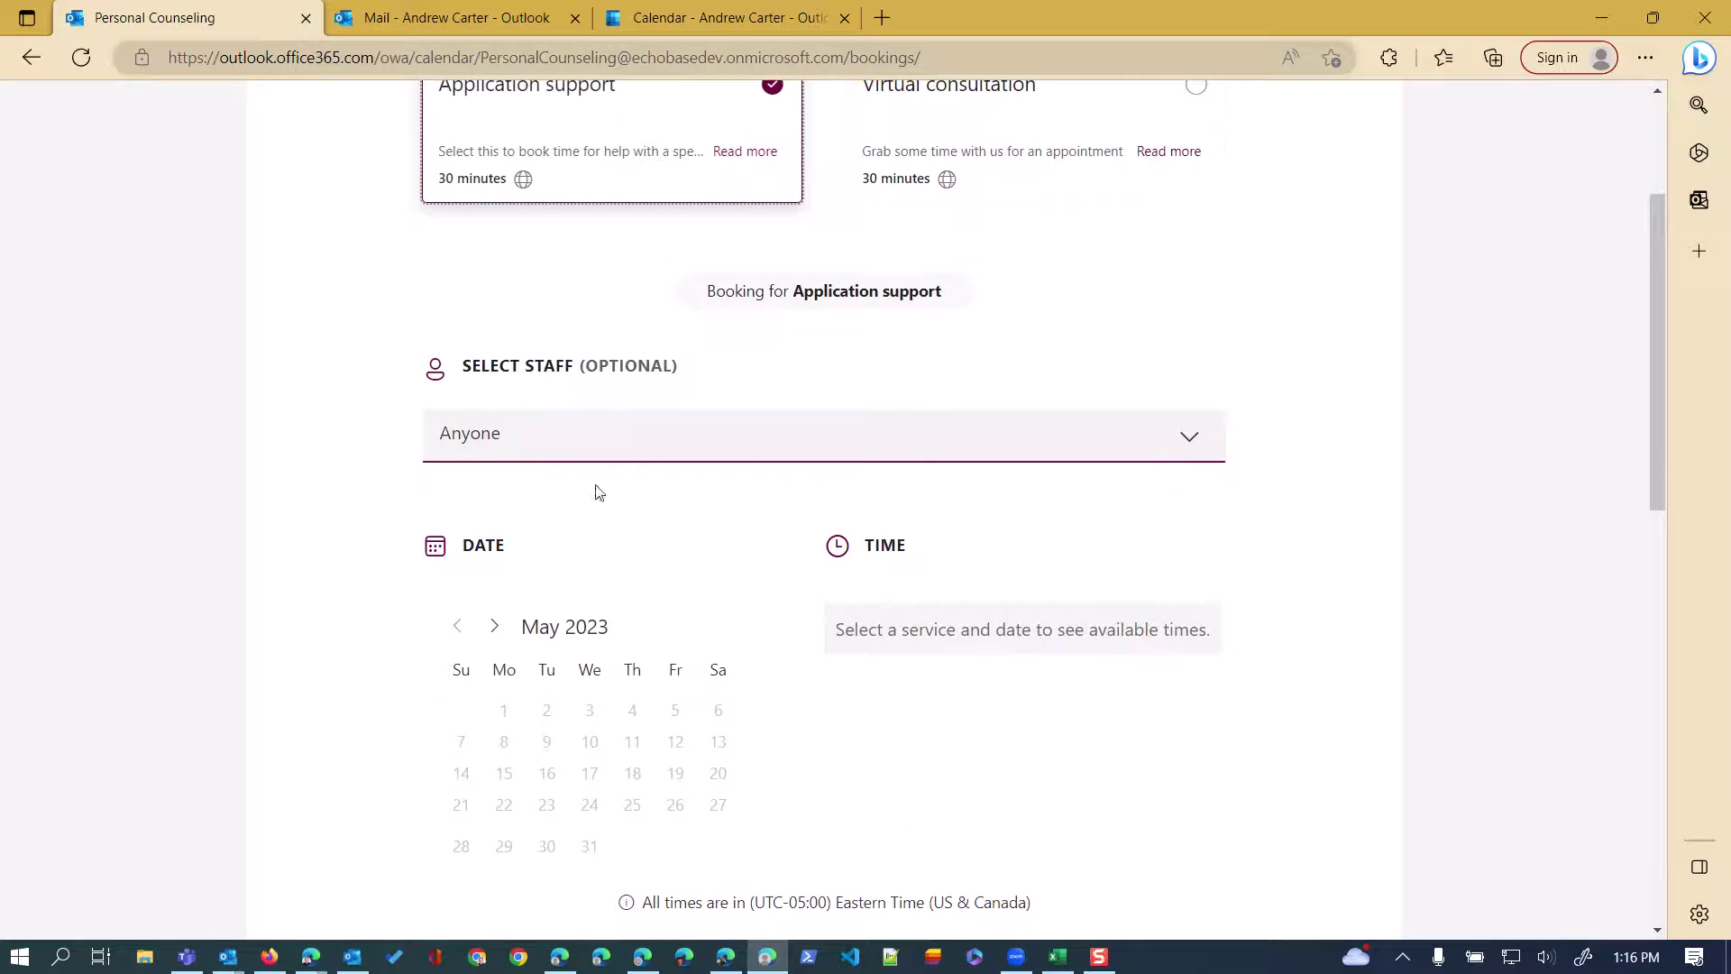
{"action": "left_click", "coordinate": [580, 436]}
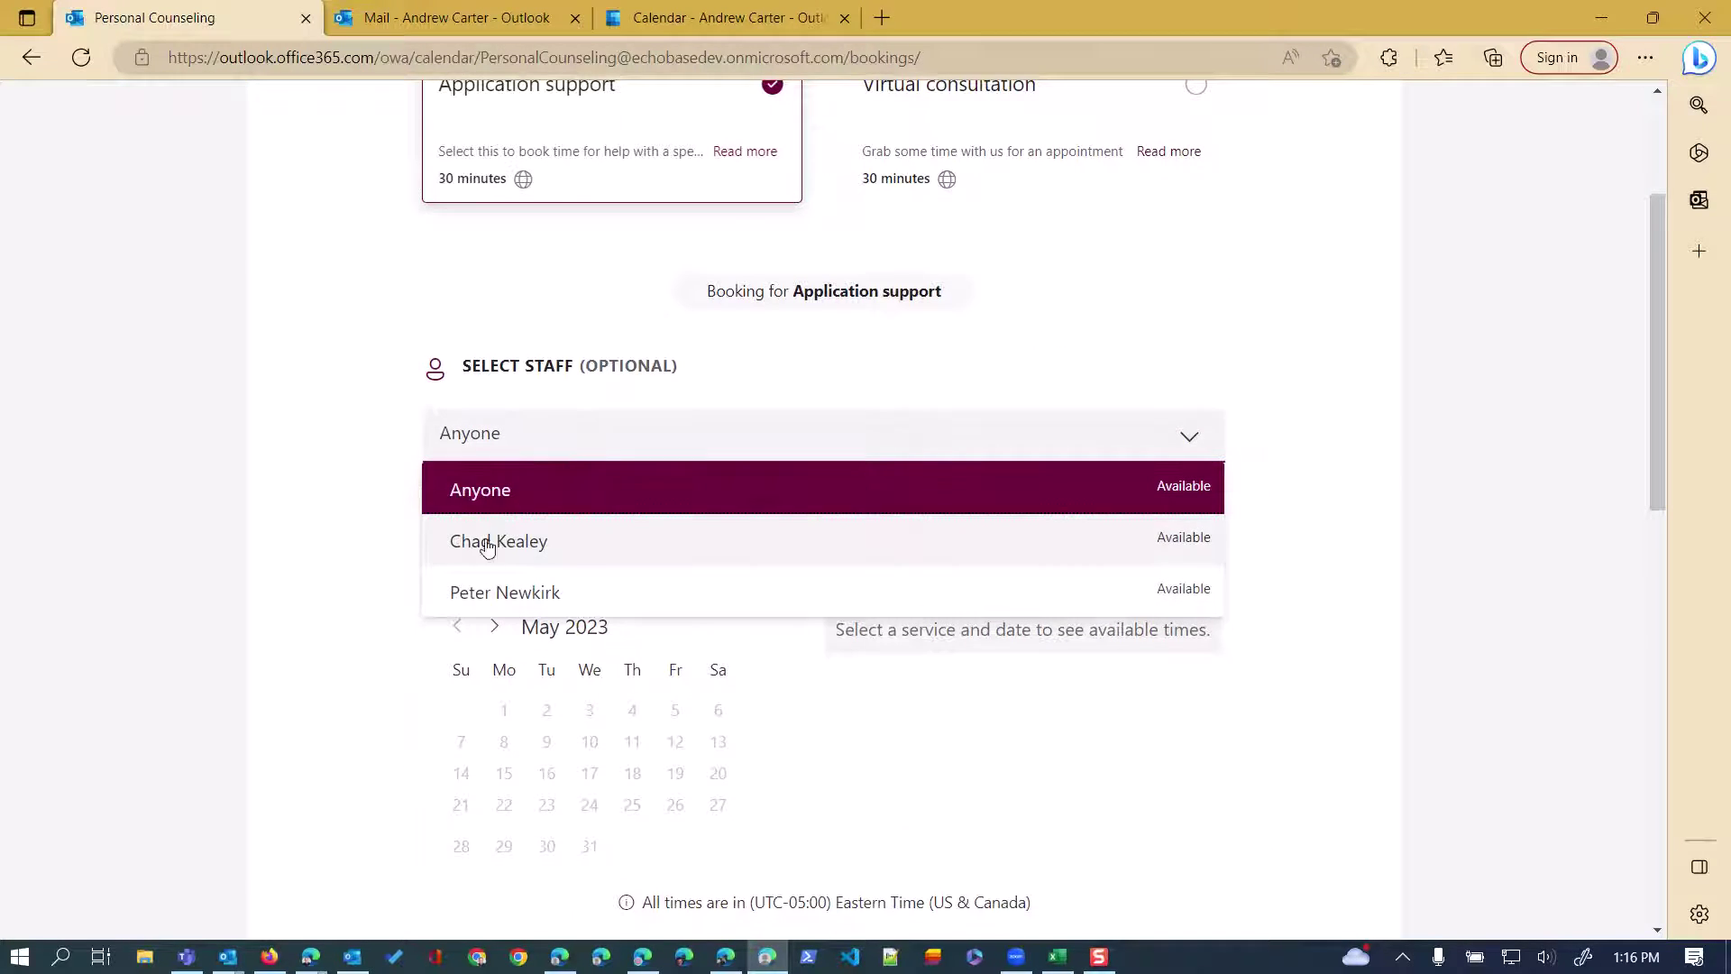
{"action": "left_click", "coordinate": [548, 590]}
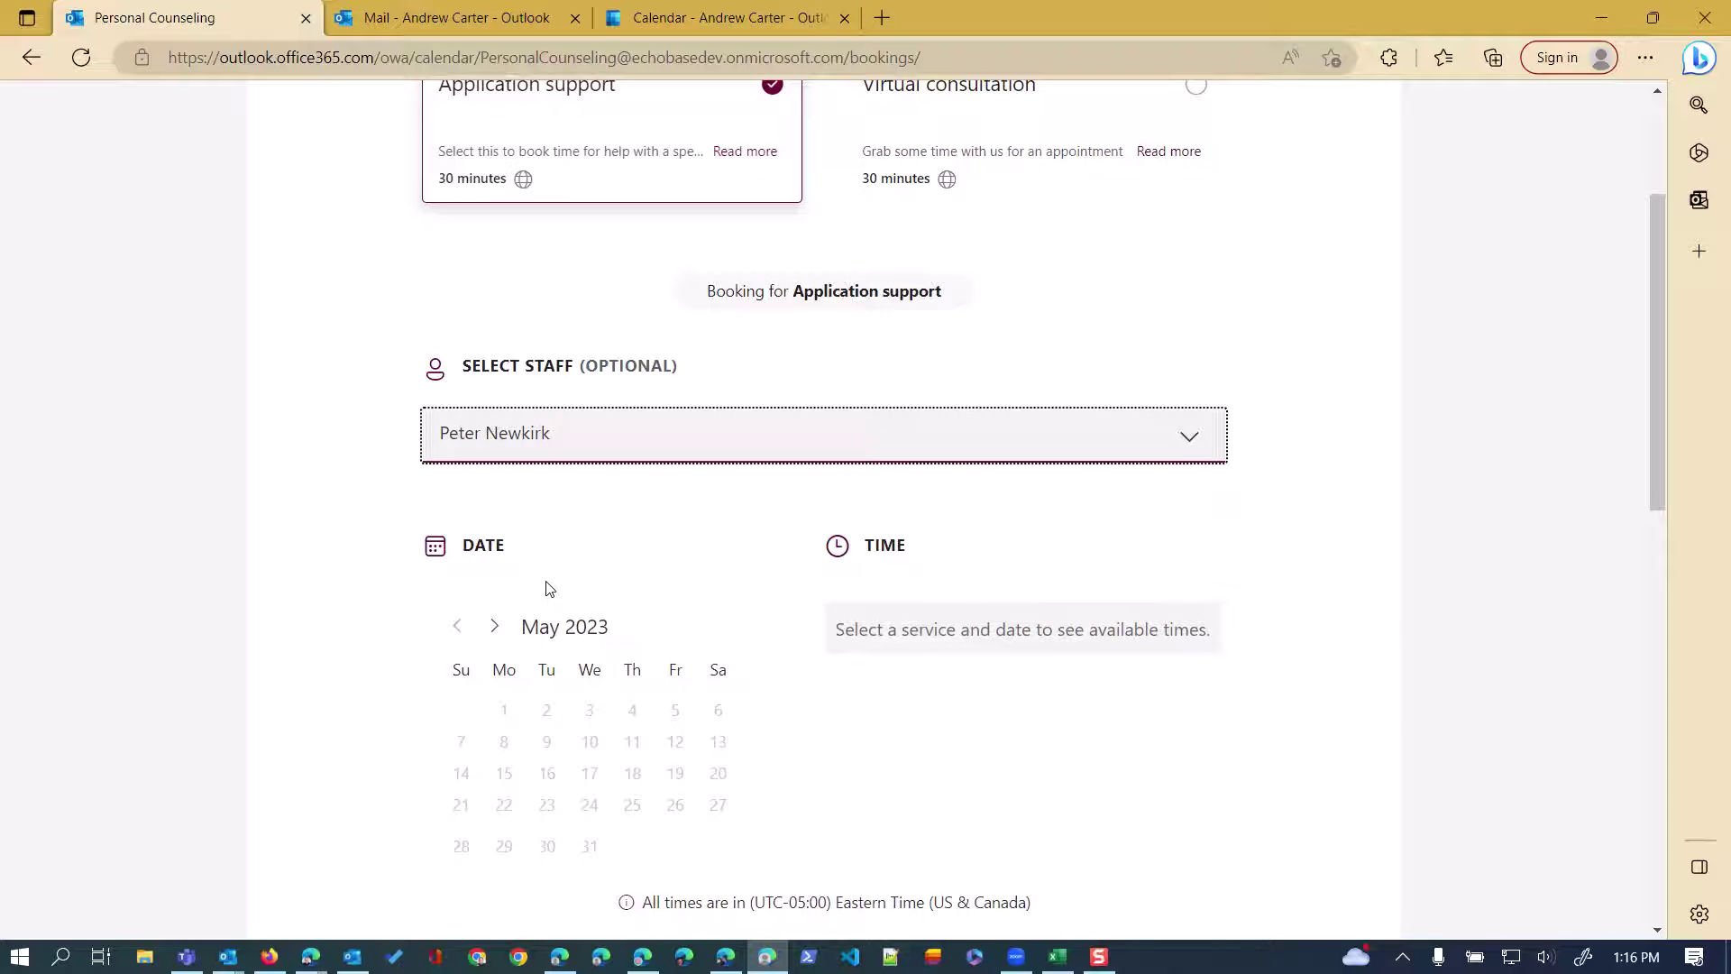
{"action": "scroll", "coordinate": [777, 533], "scroll_direction": "down", "scroll_amount": 3}
{"action": "scroll", "coordinate": [769, 445], "scroll_direction": "up", "scroll_amount": 3}
{"action": "scroll", "coordinate": [719, 606], "scroll_direction": "down", "scroll_amount": 3}
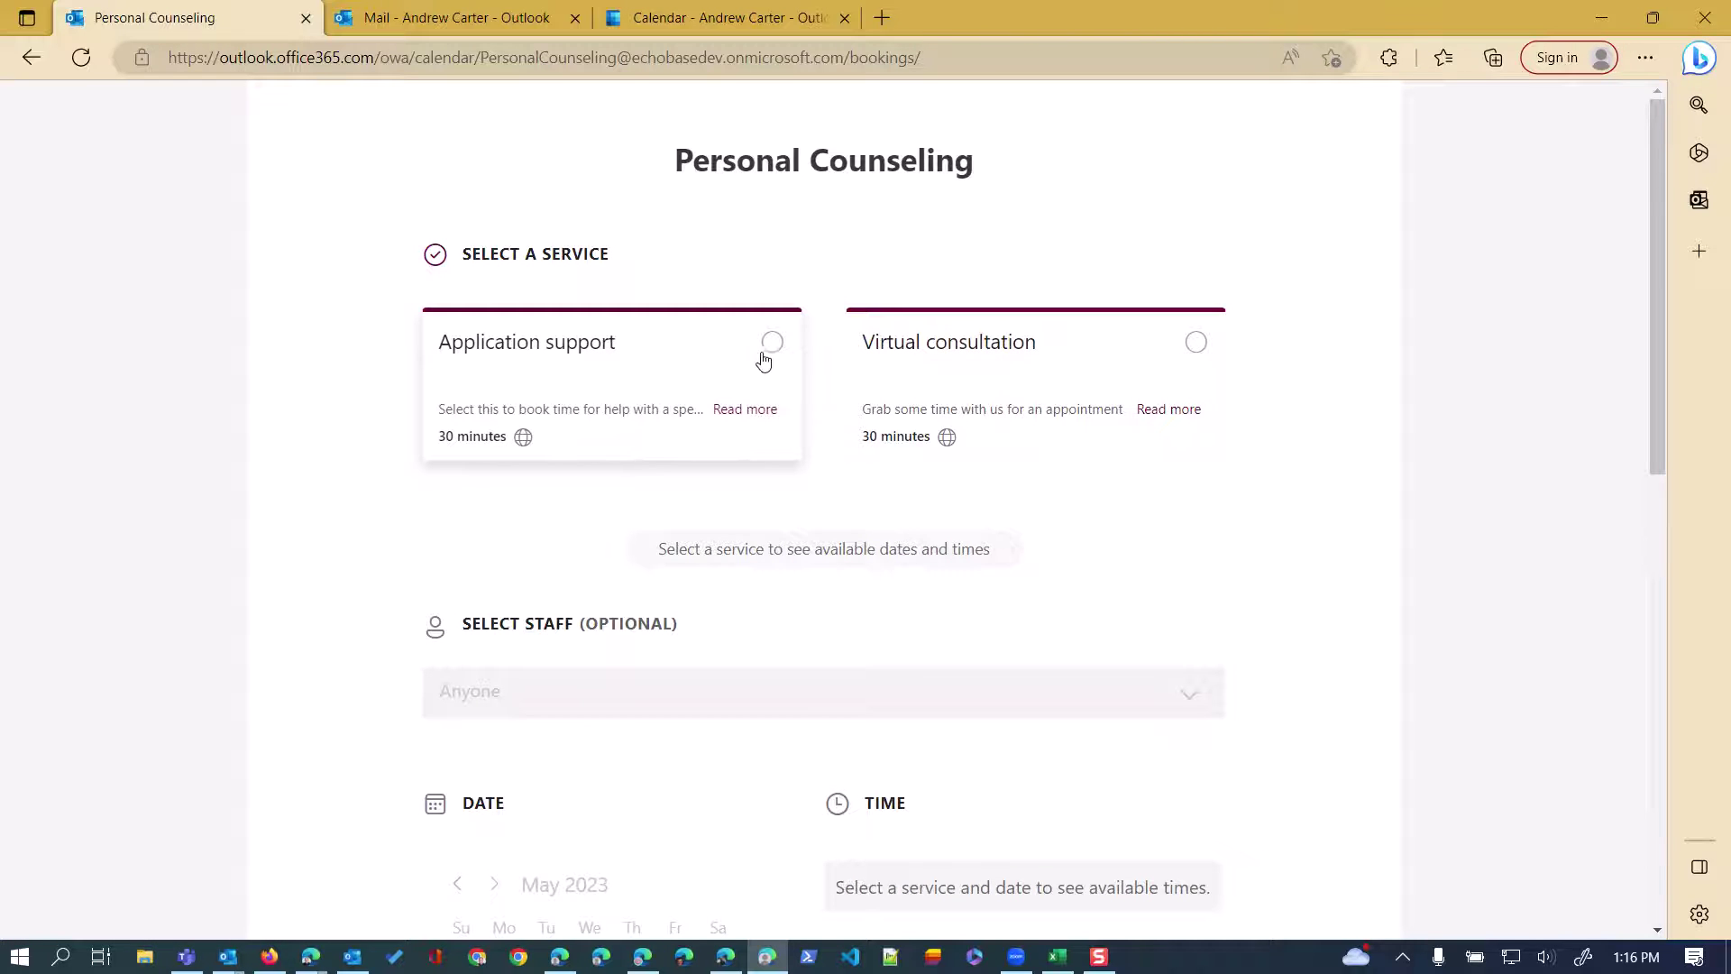
{"action": "left_click", "coordinate": [766, 347]}
{"action": "scroll", "coordinate": [645, 445], "scroll_direction": "down", "scroll_amount": 4}
{"action": "left_click", "coordinate": [664, 312]}
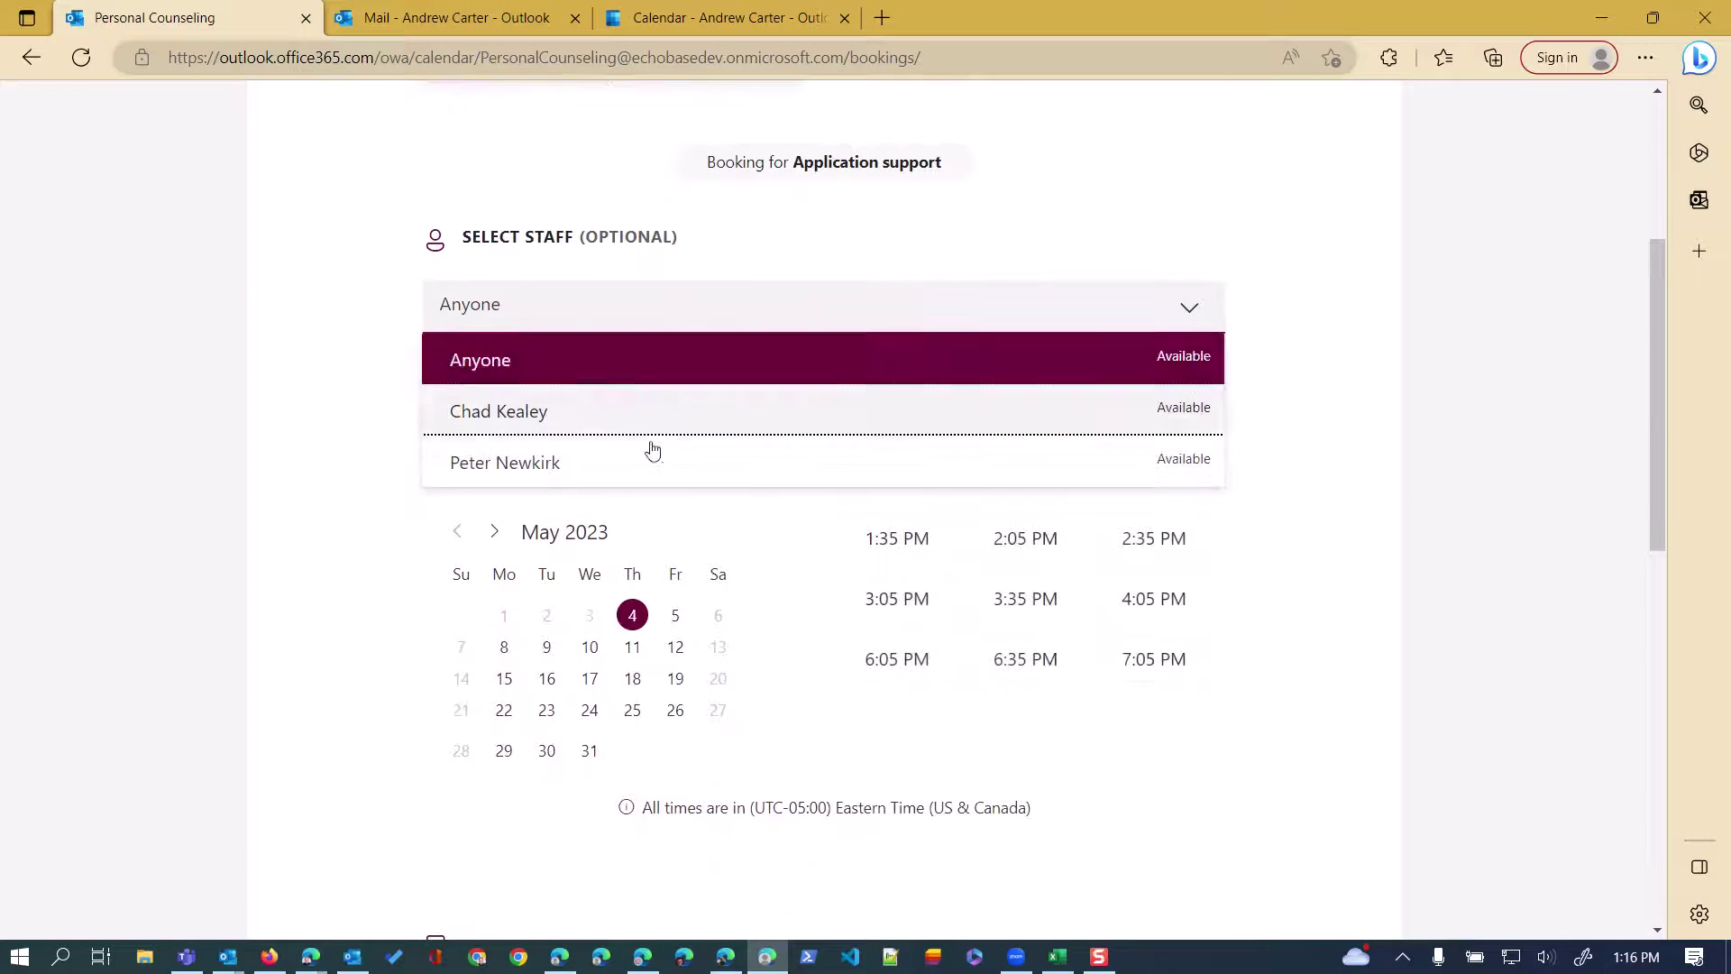
{"action": "left_click", "coordinate": [587, 461]}
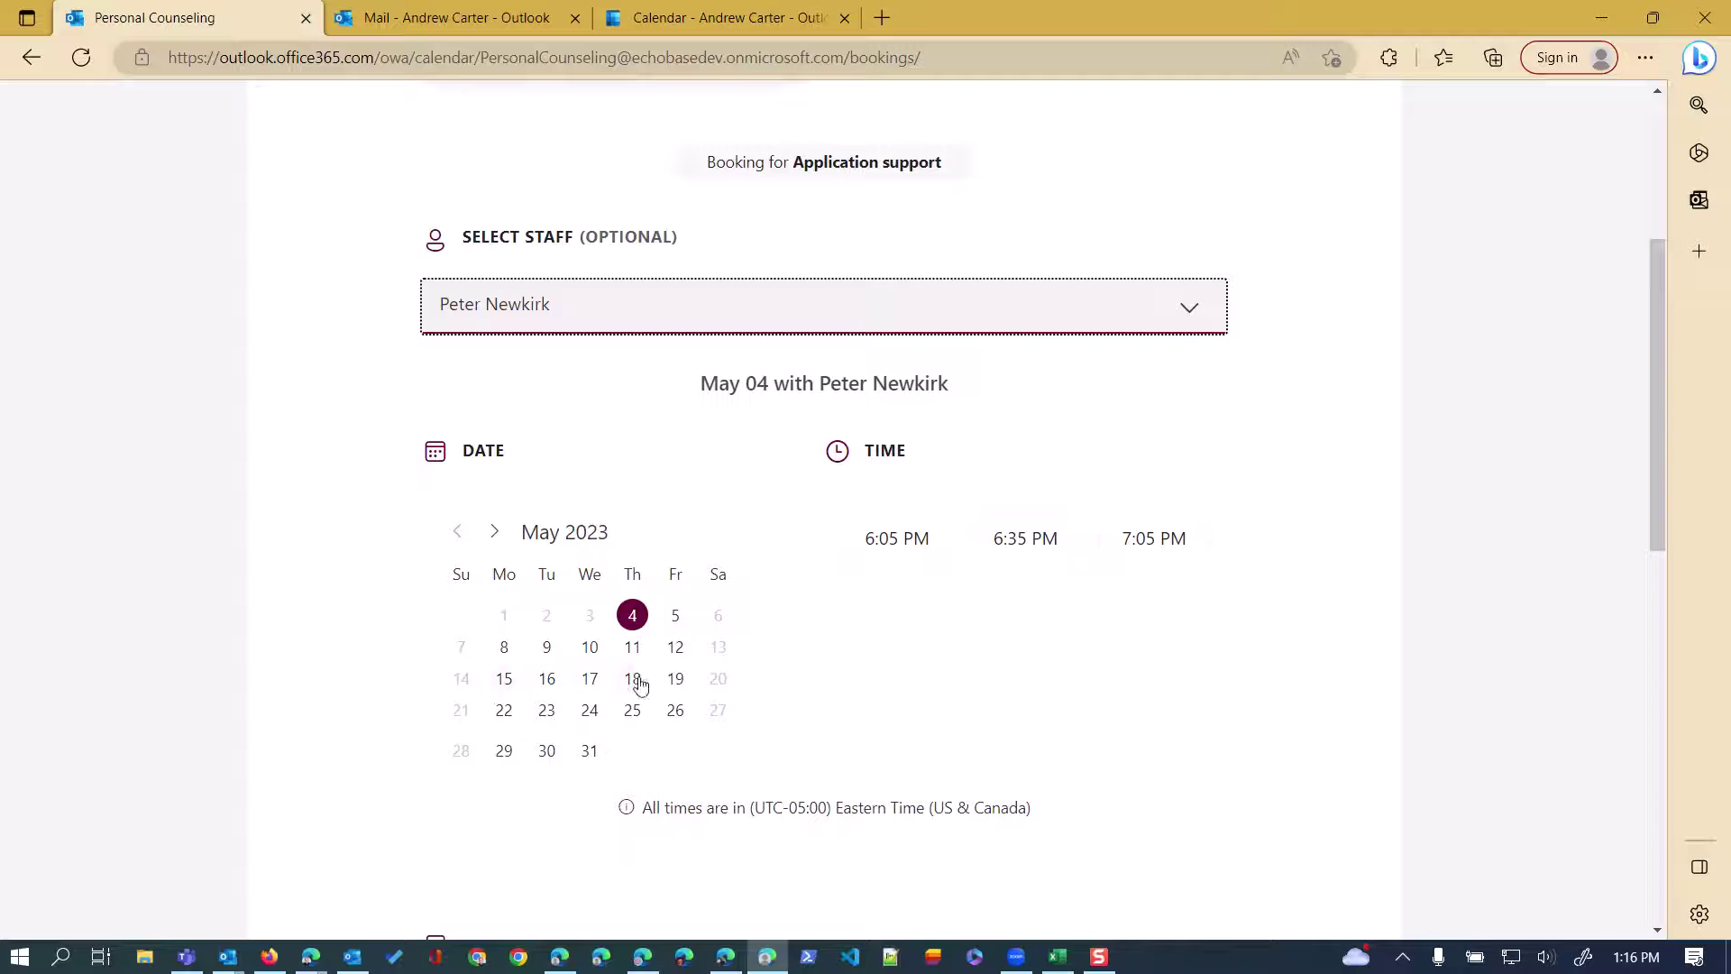
Pick May 12 at 6:05 PM and go to the customer's name field.
{"action": "left_click", "coordinate": [676, 651]}
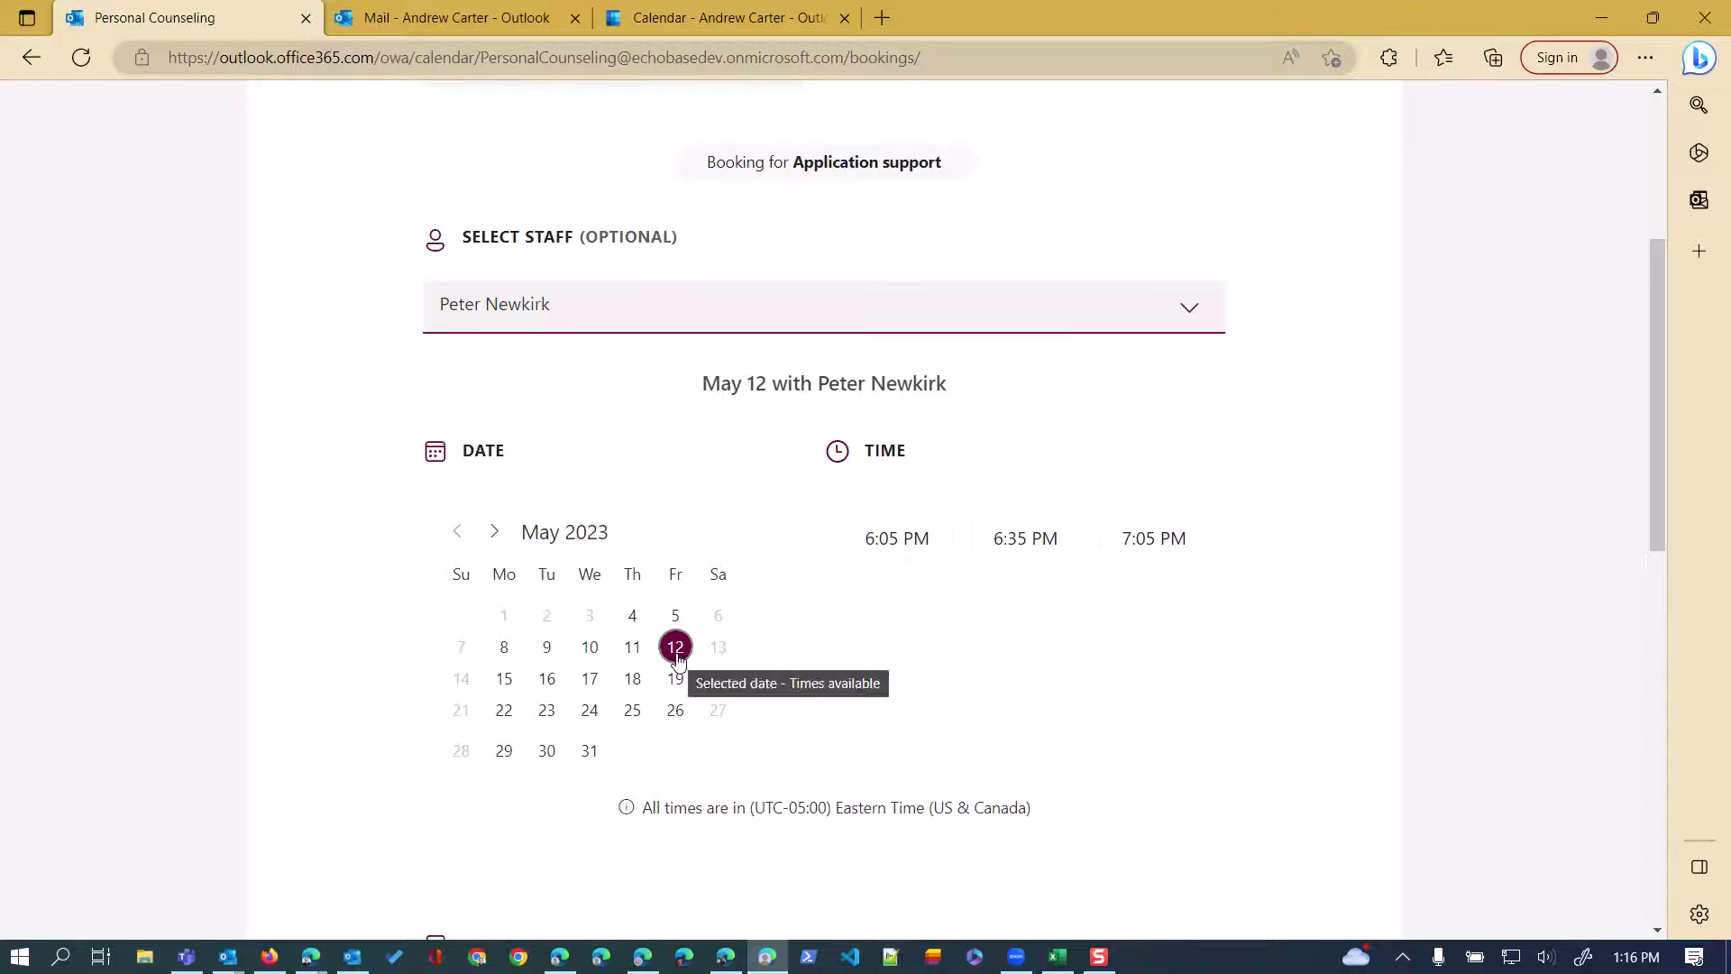
{"action": "left_click", "coordinate": [888, 552]}
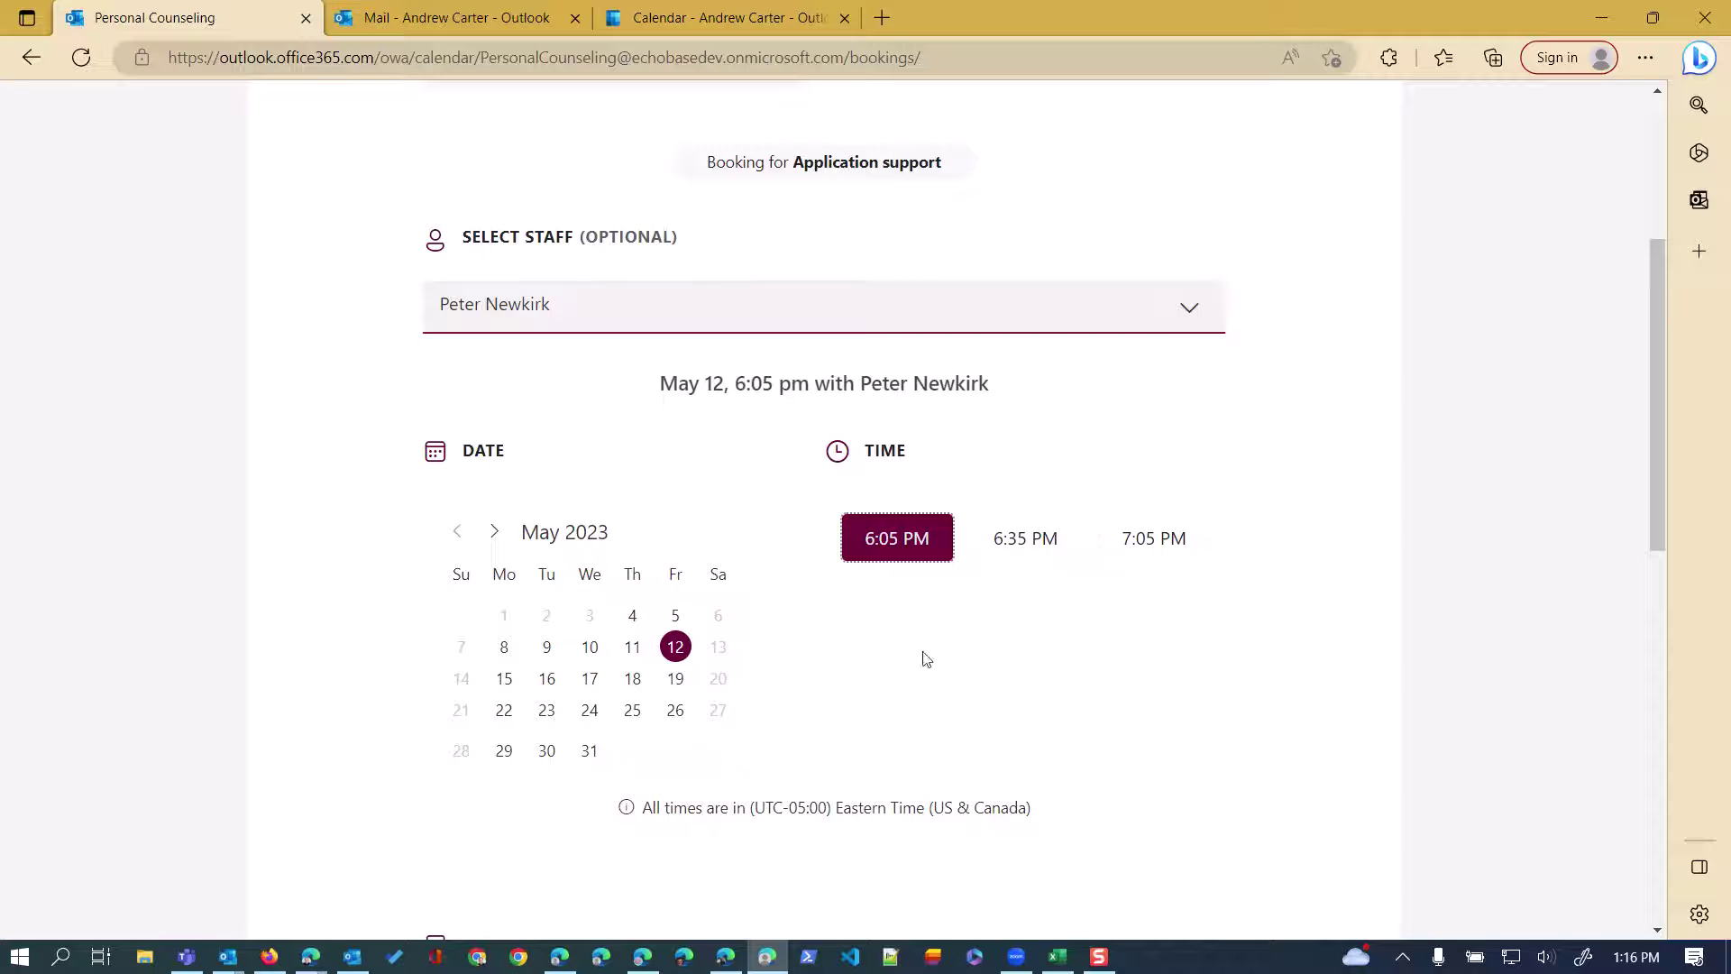
{"action": "scroll", "coordinate": [984, 655], "scroll_direction": "down", "scroll_amount": 5}
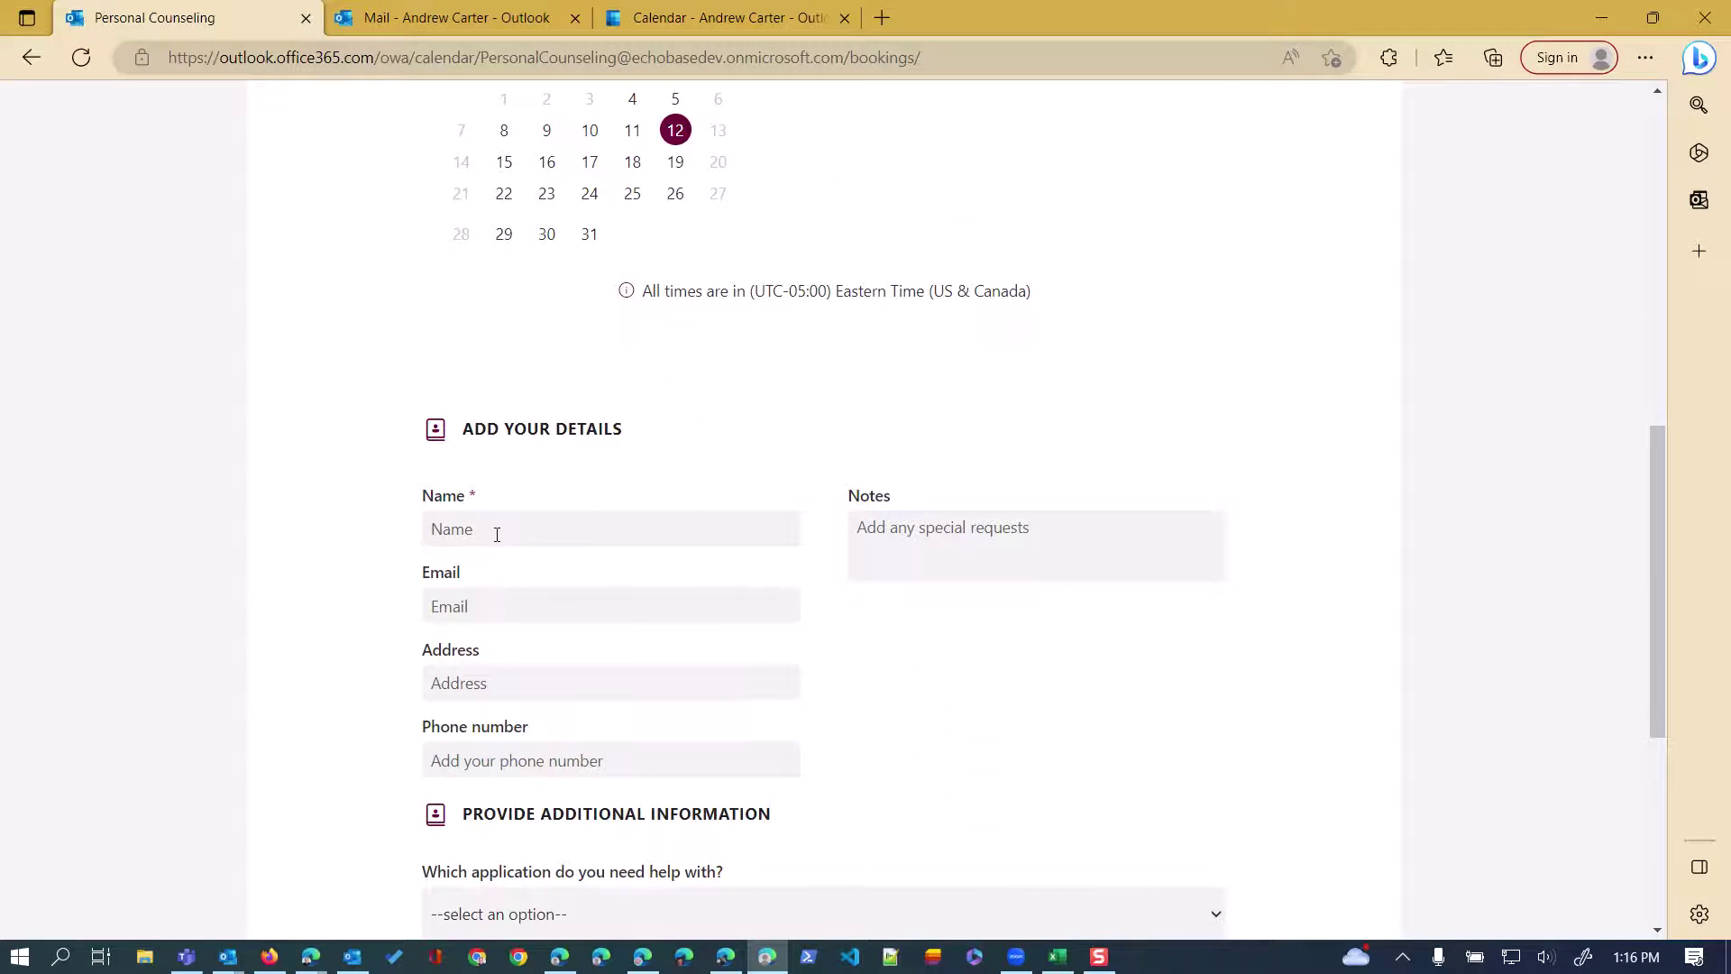
{"action": "left_click", "coordinate": [497, 536]}
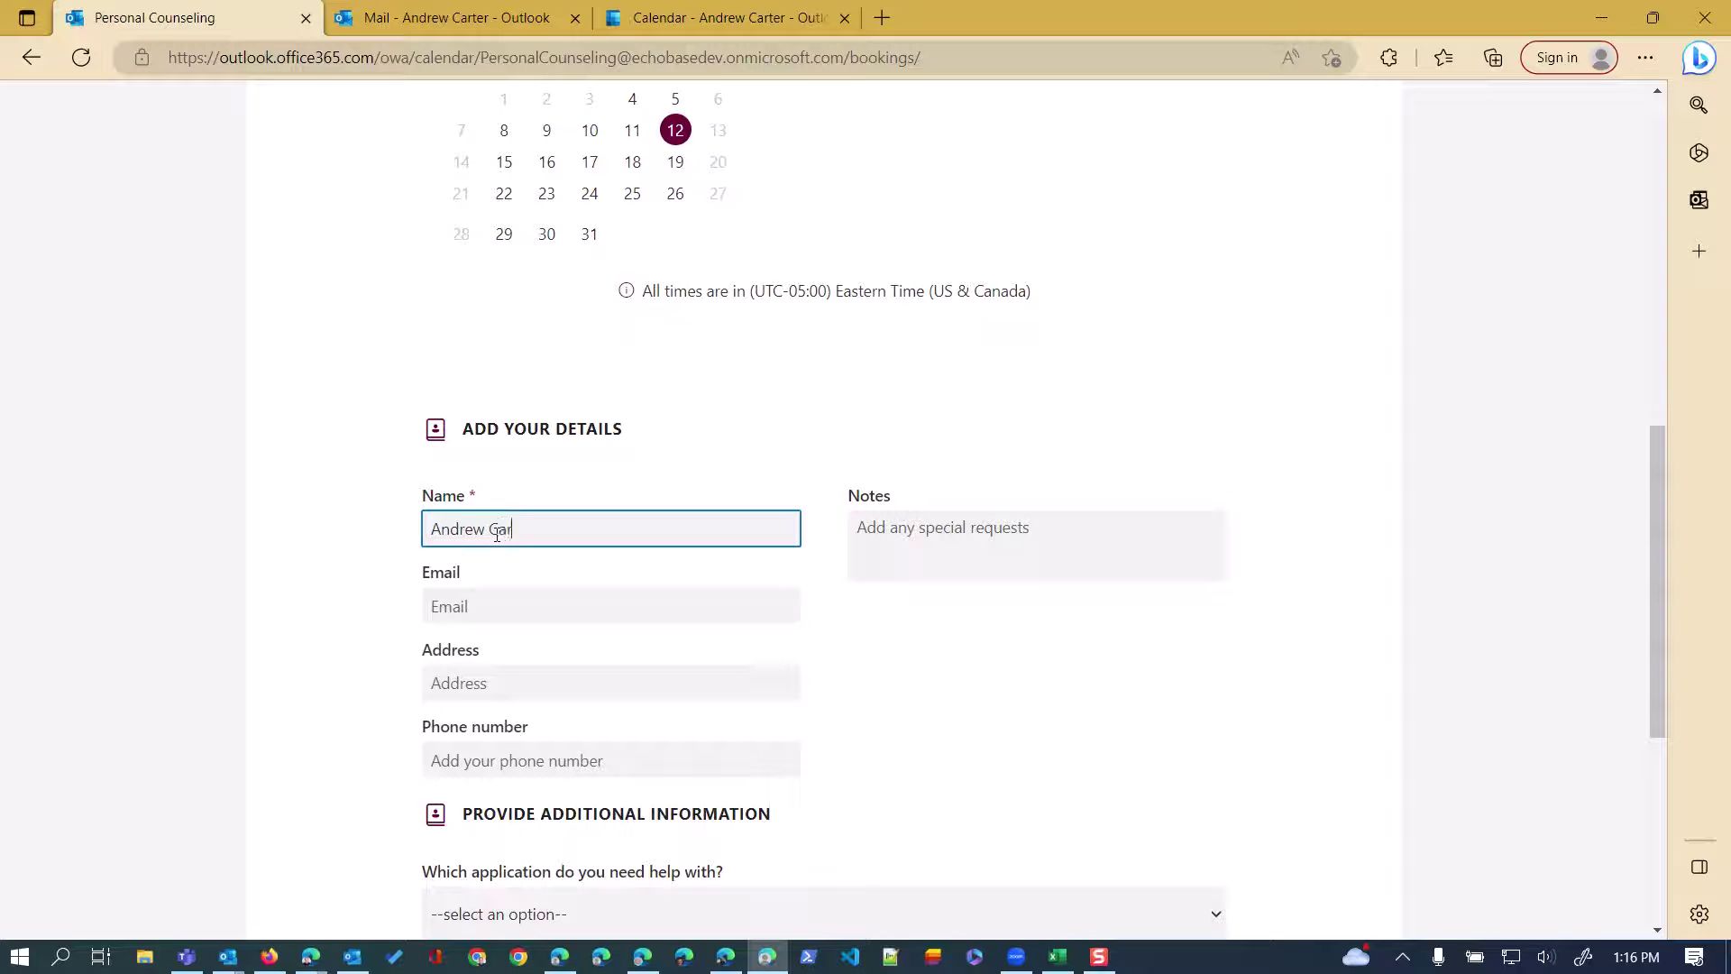
Fill in the customer's full name and e-mail address.
{"action": "key", "text": "Tab"}
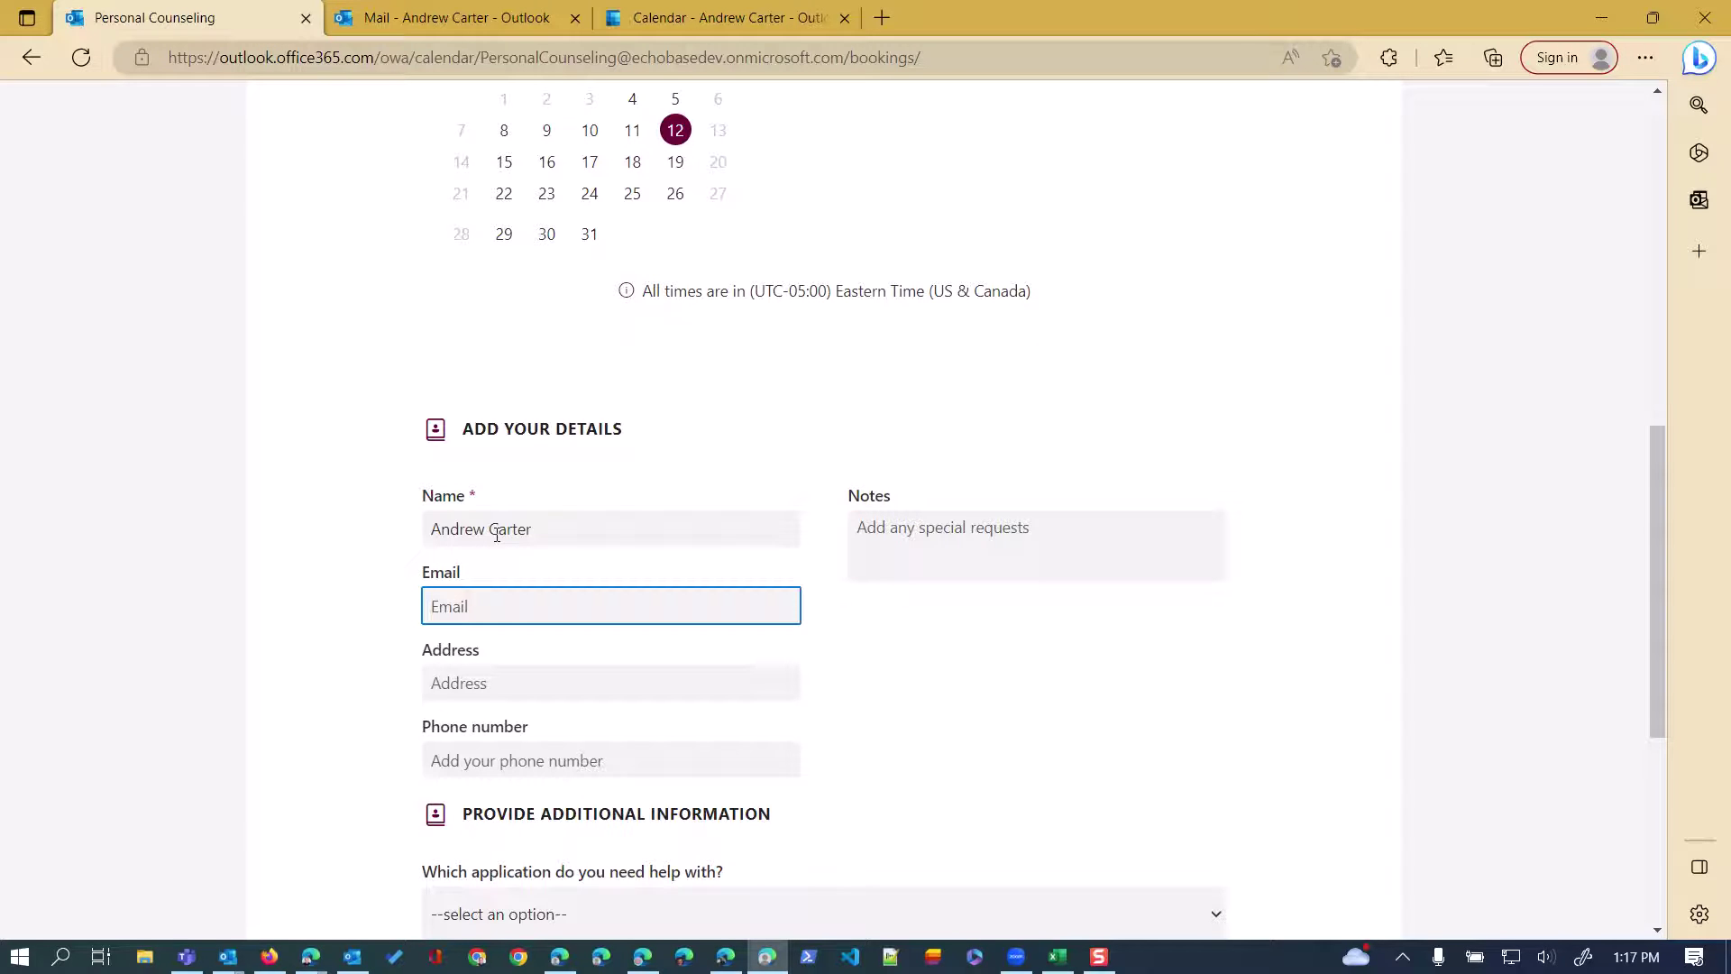
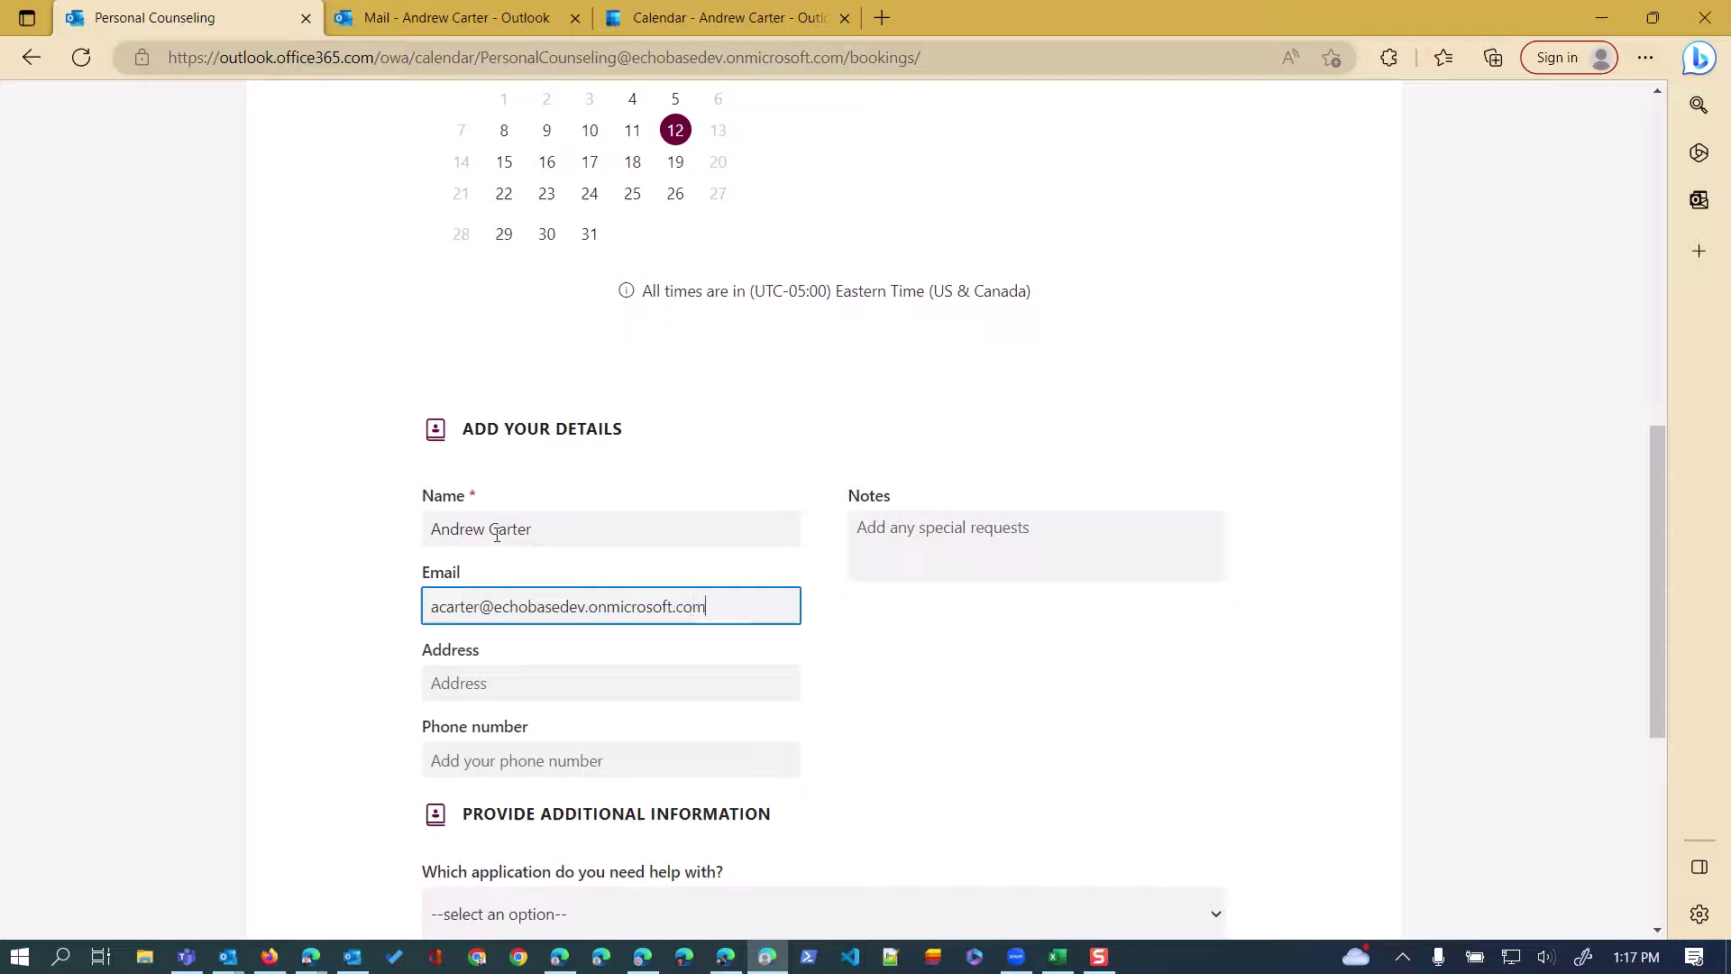
Choose OneDrive, describe needing help with a file request folder, and book the appointment.
{"action": "scroll", "coordinate": [446, 637], "scroll_direction": "down", "scroll_amount": 3}
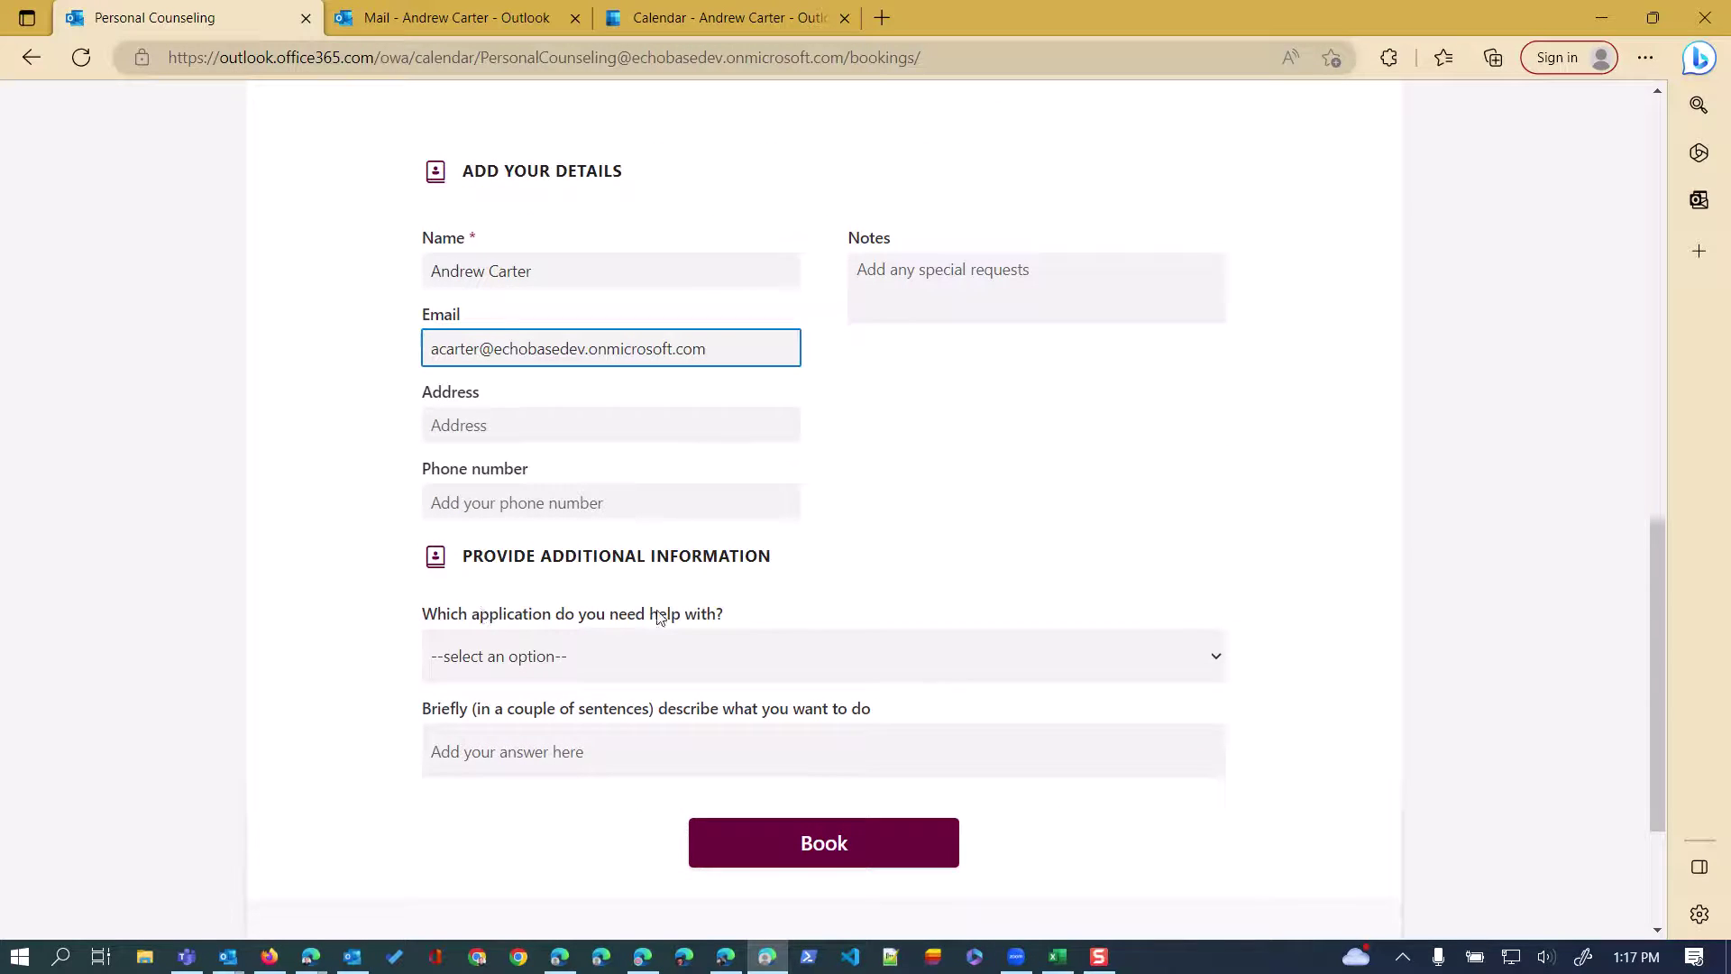
{"action": "left_click", "coordinate": [639, 665]}
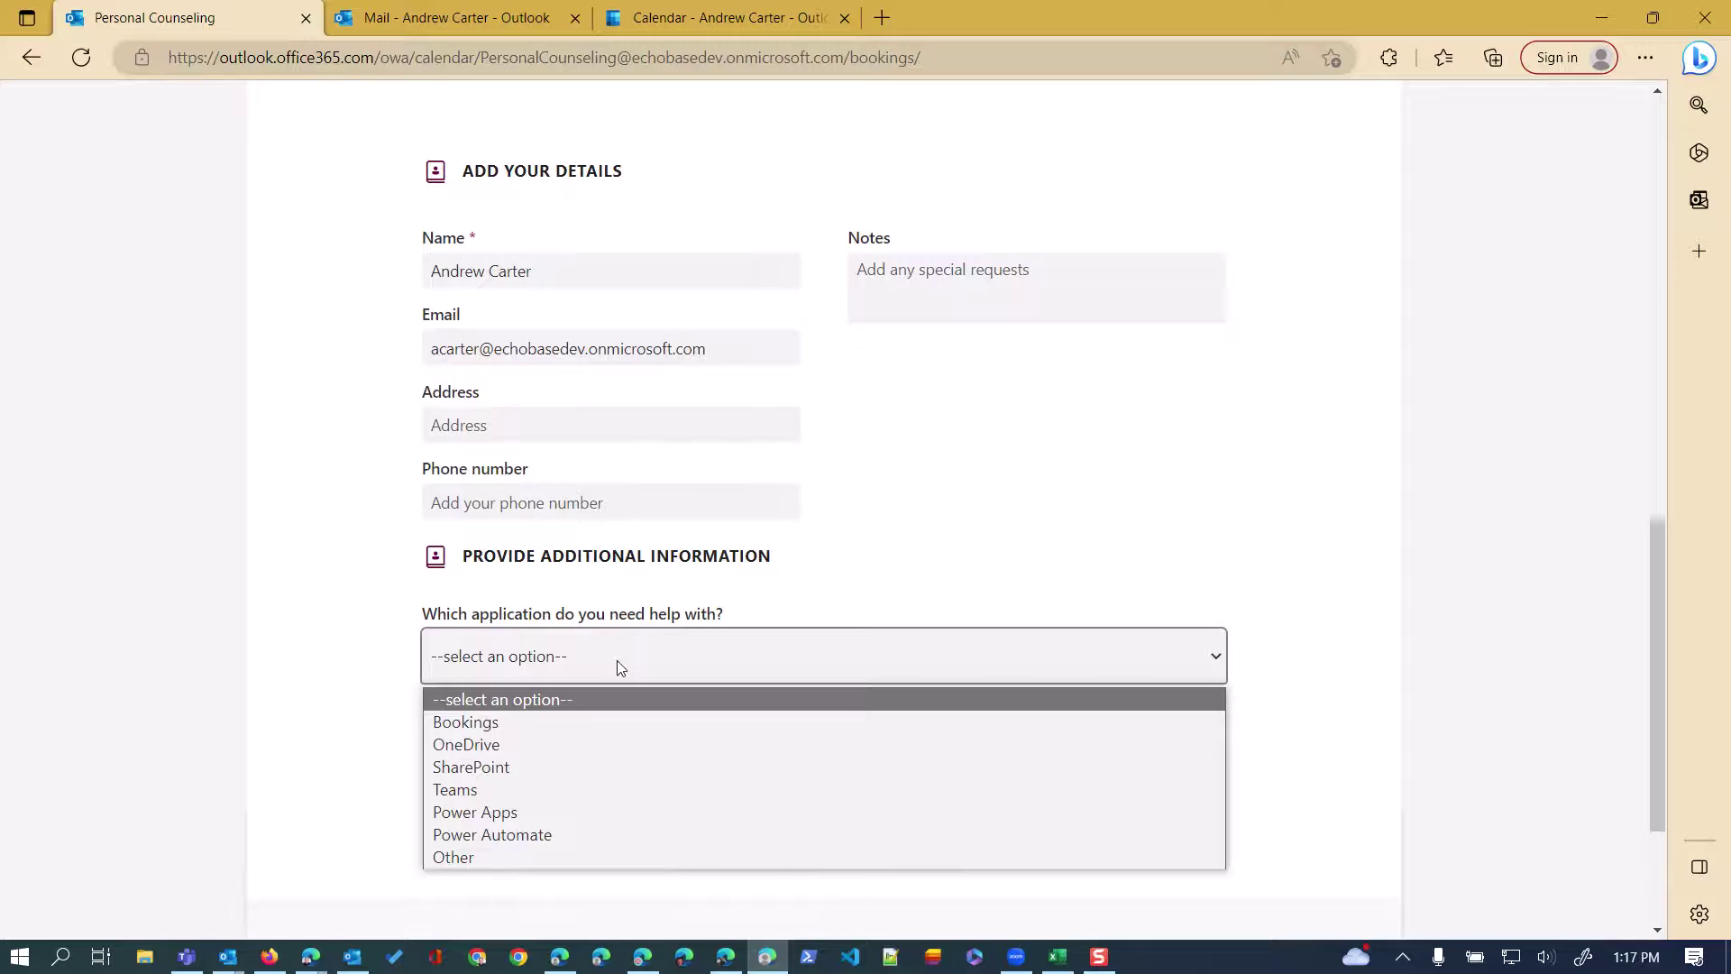
{"action": "left_click", "coordinate": [502, 745]}
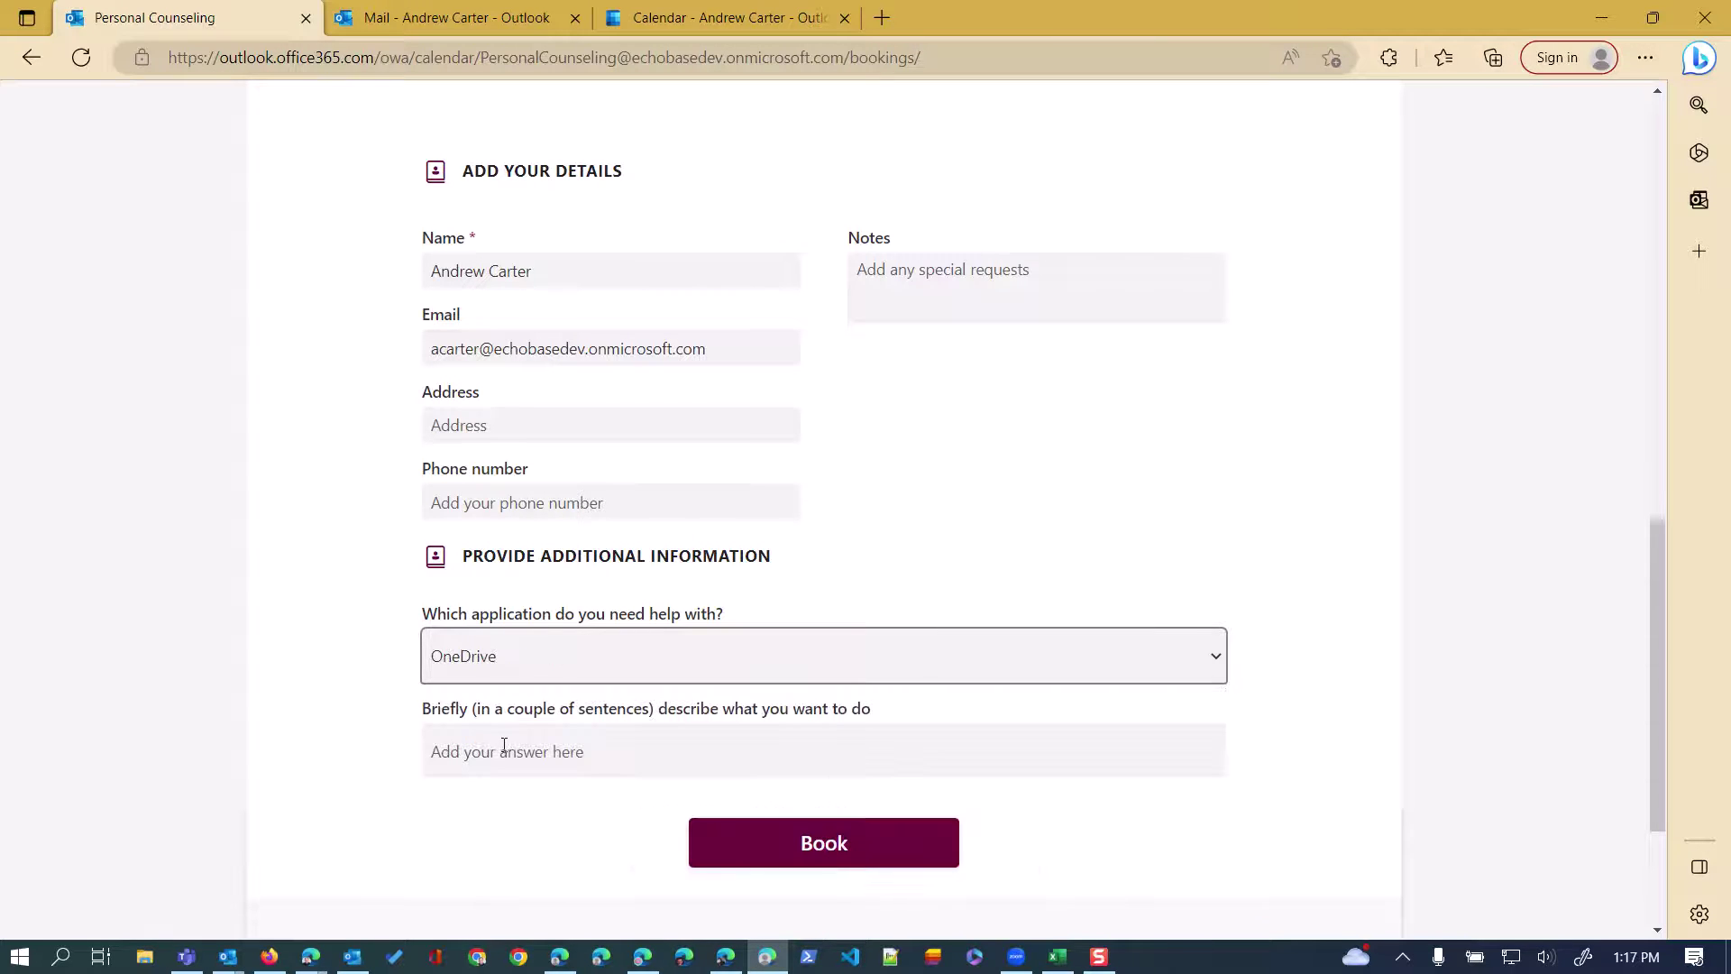
{"action": "left_click", "coordinate": [584, 746]}
{"action": "type", "text": "Need he"}
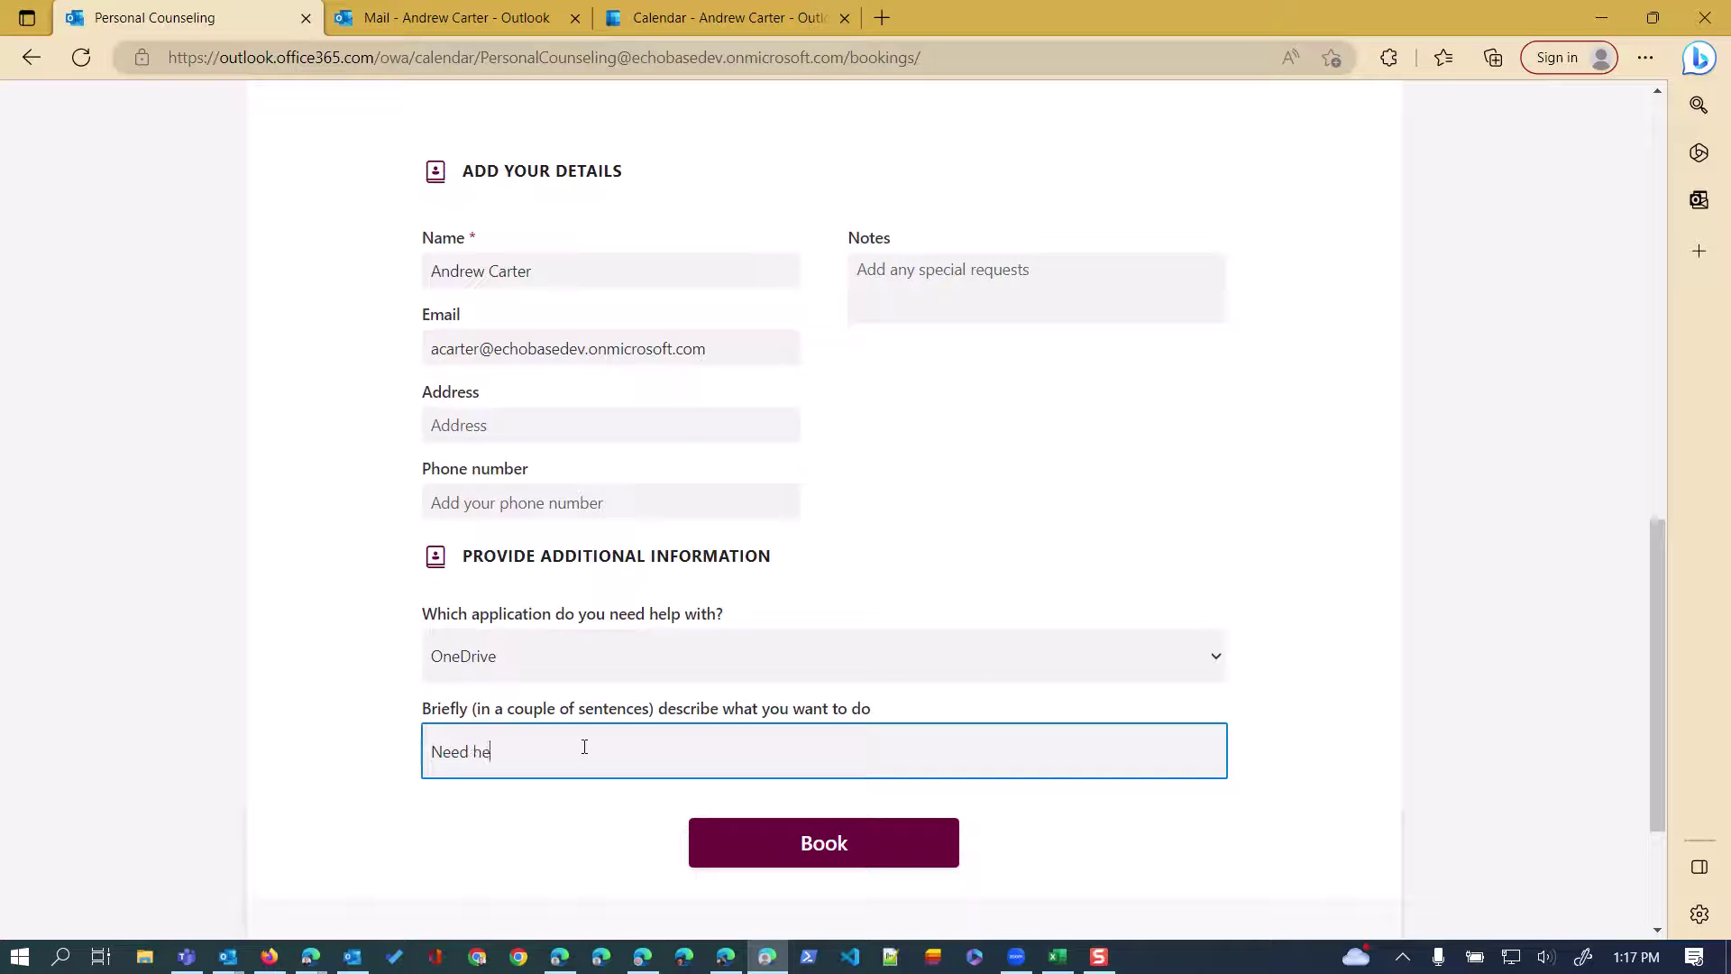
{"action": "type", "text": "lp with a"}
{"action": "type", "text": "file request folder"}
{"action": "left_click", "coordinate": [786, 834]}
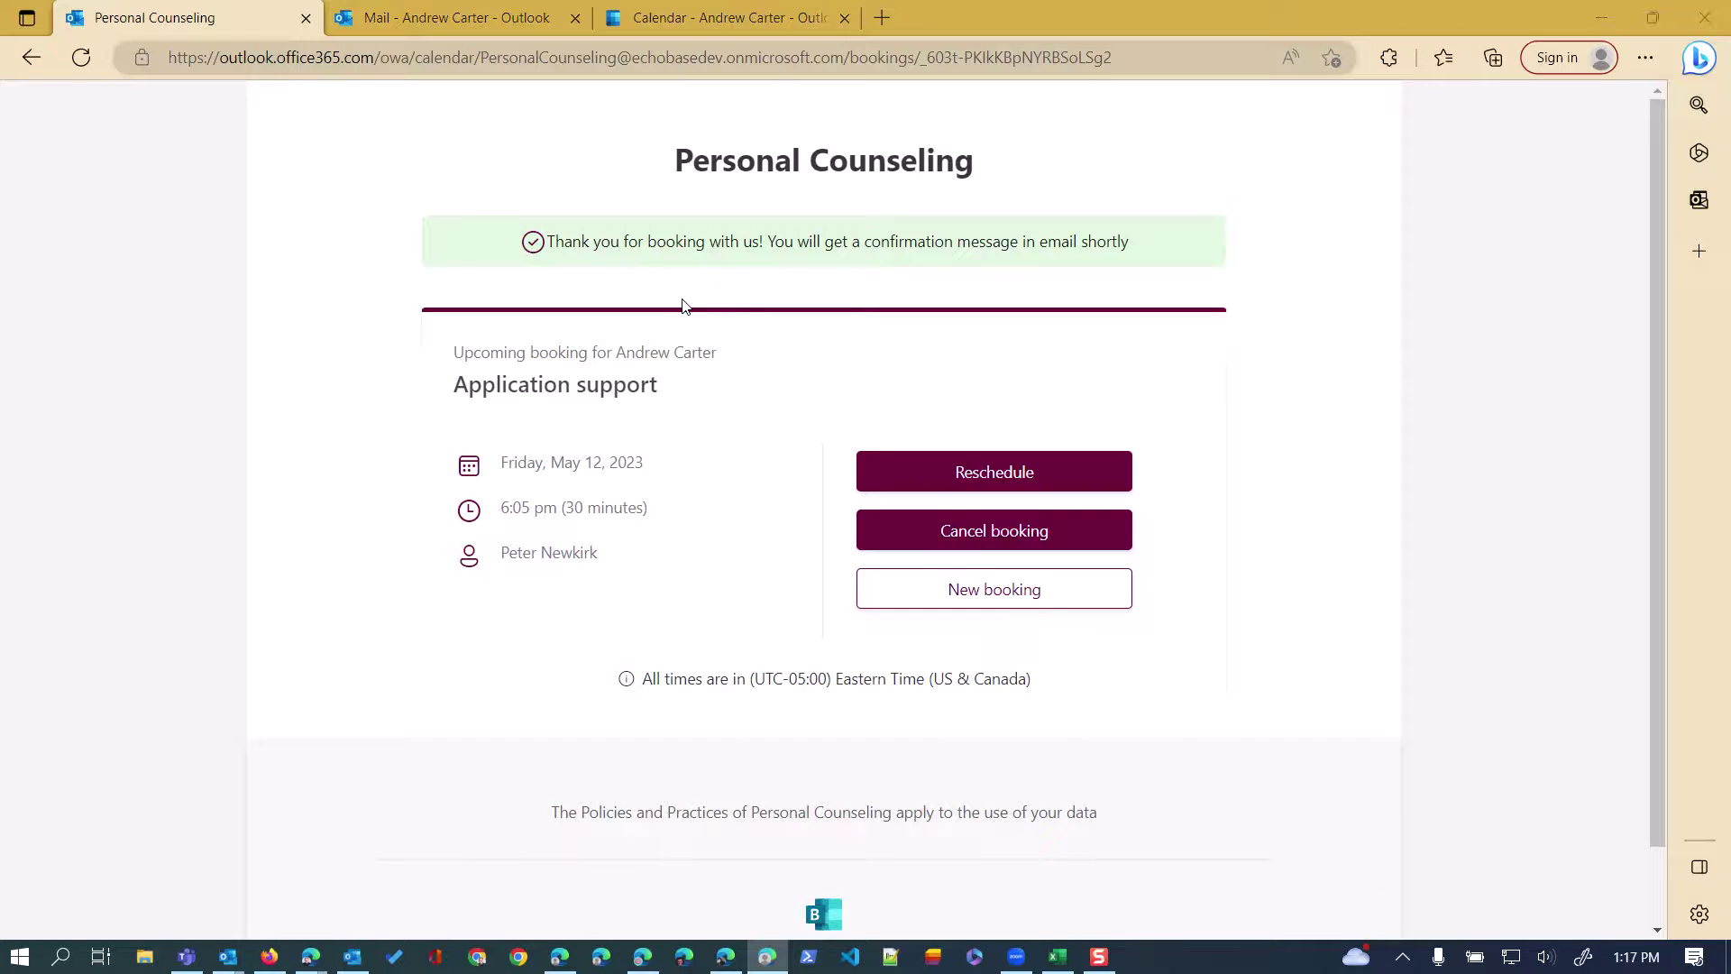
{"action": "key", "text": "alt+Tab"}
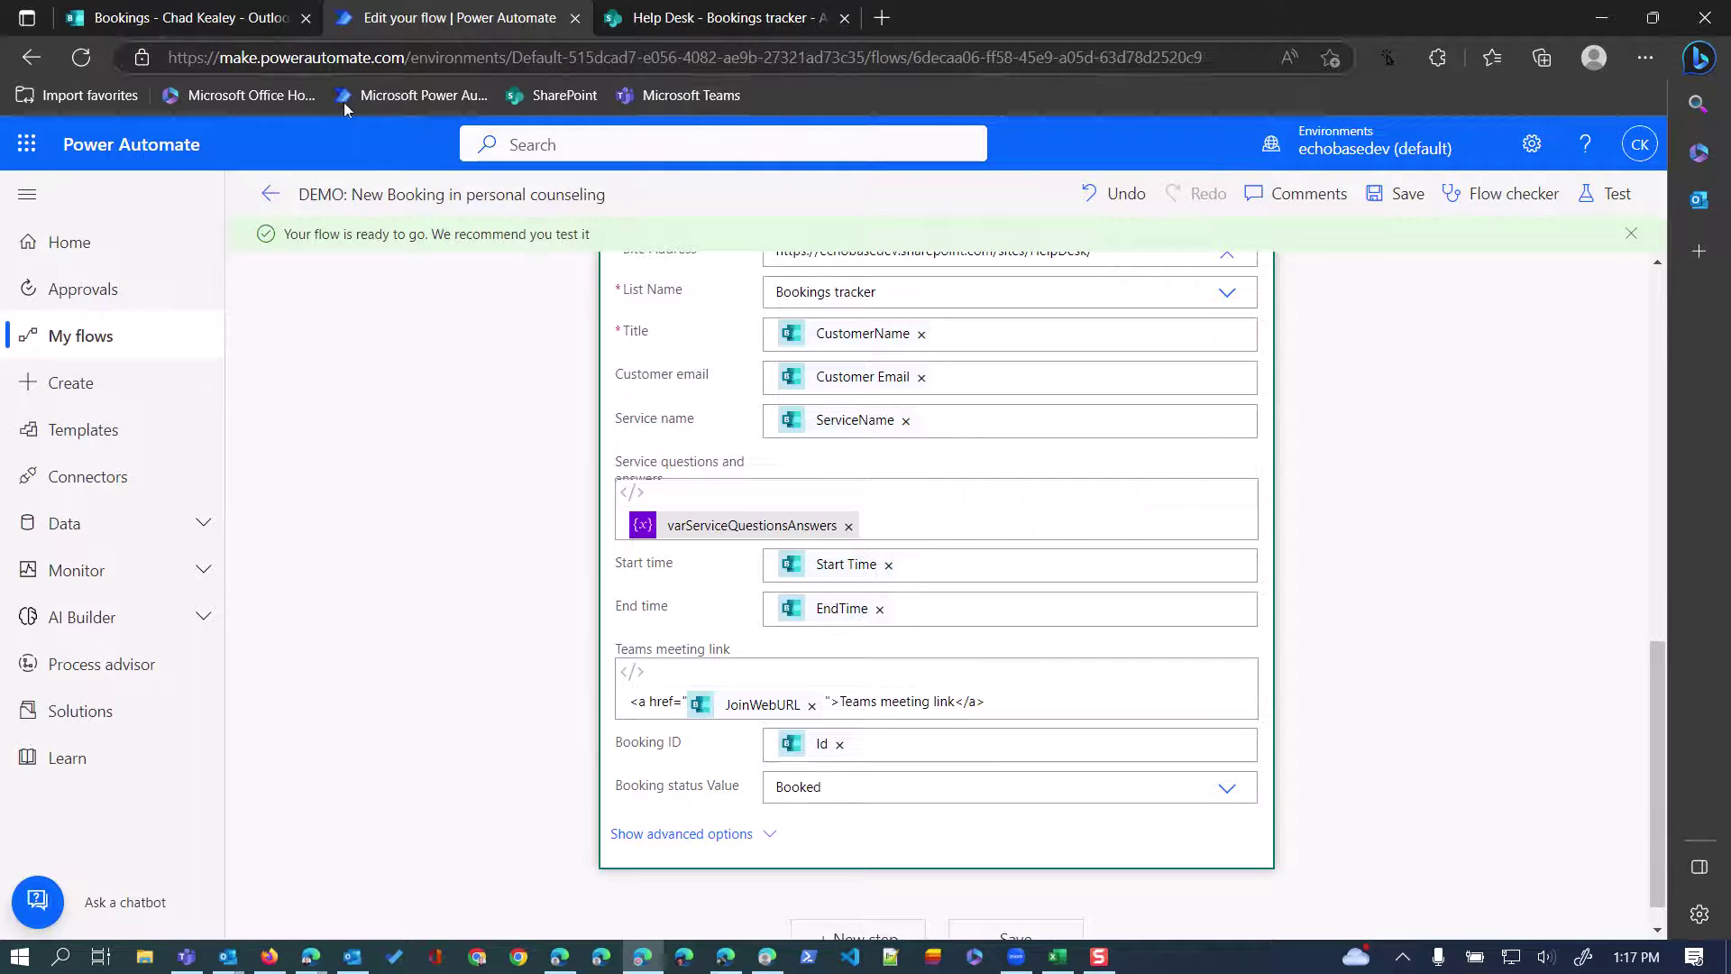
Go back to the flow's details page, then switch to the Help Desk - Bookings tracker.
{"action": "left_click", "coordinate": [271, 195]}
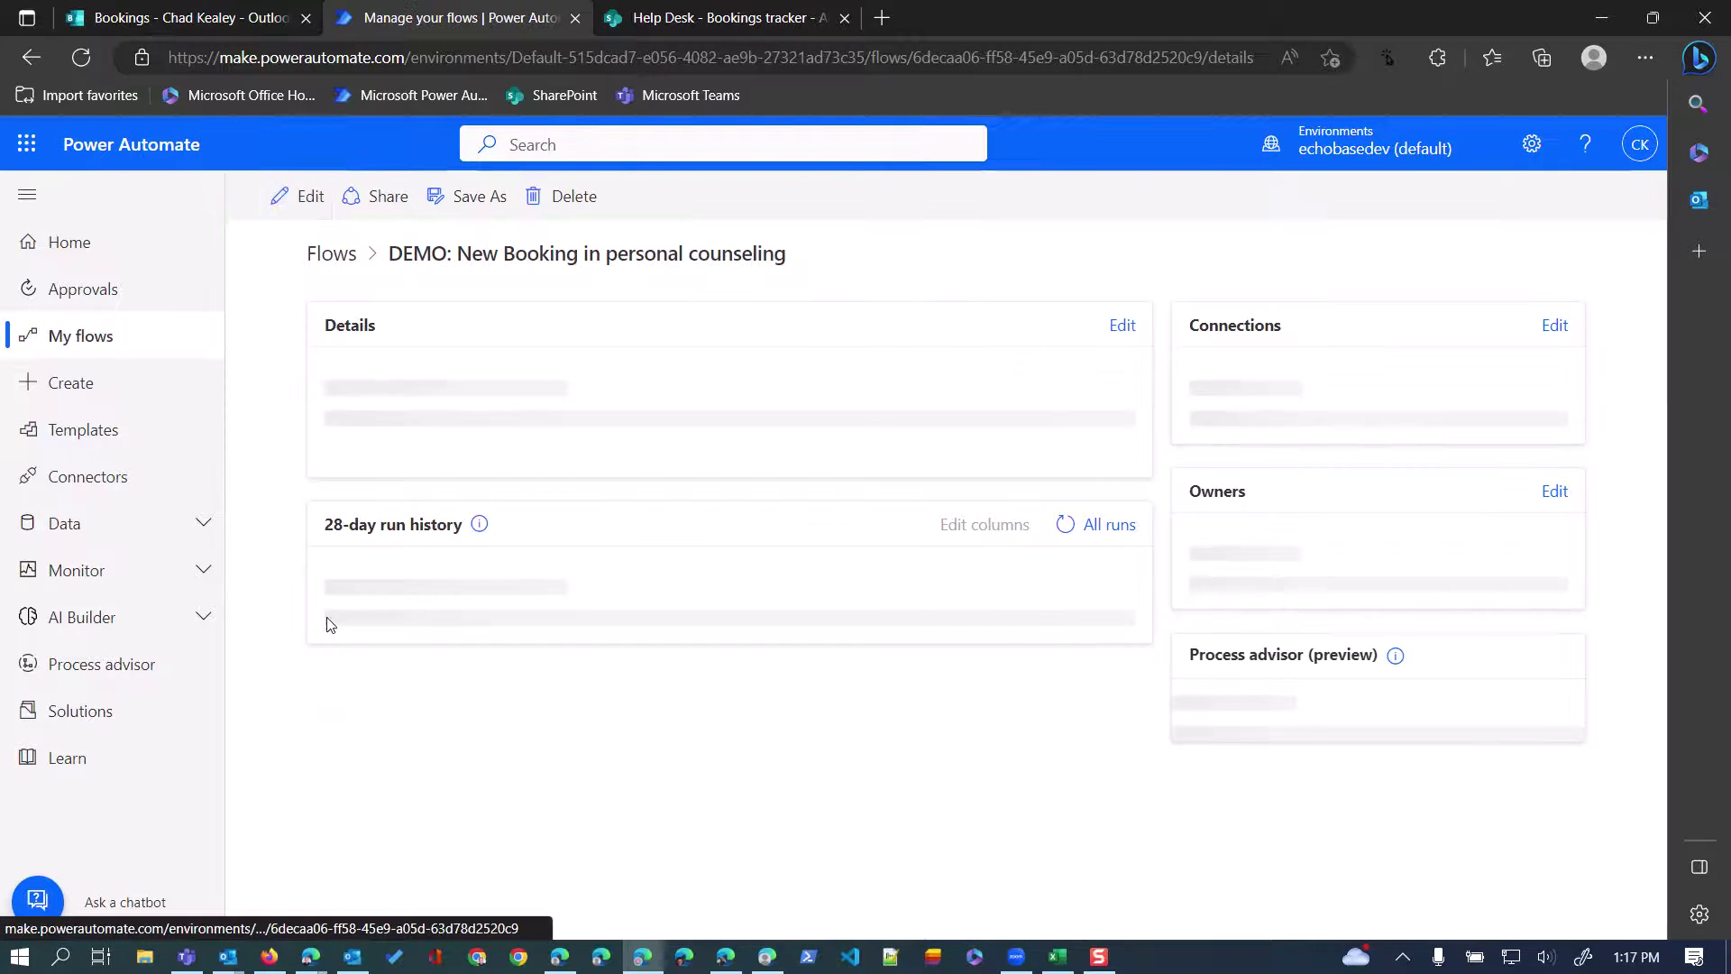
{"action": "left_click", "coordinate": [658, 15]}
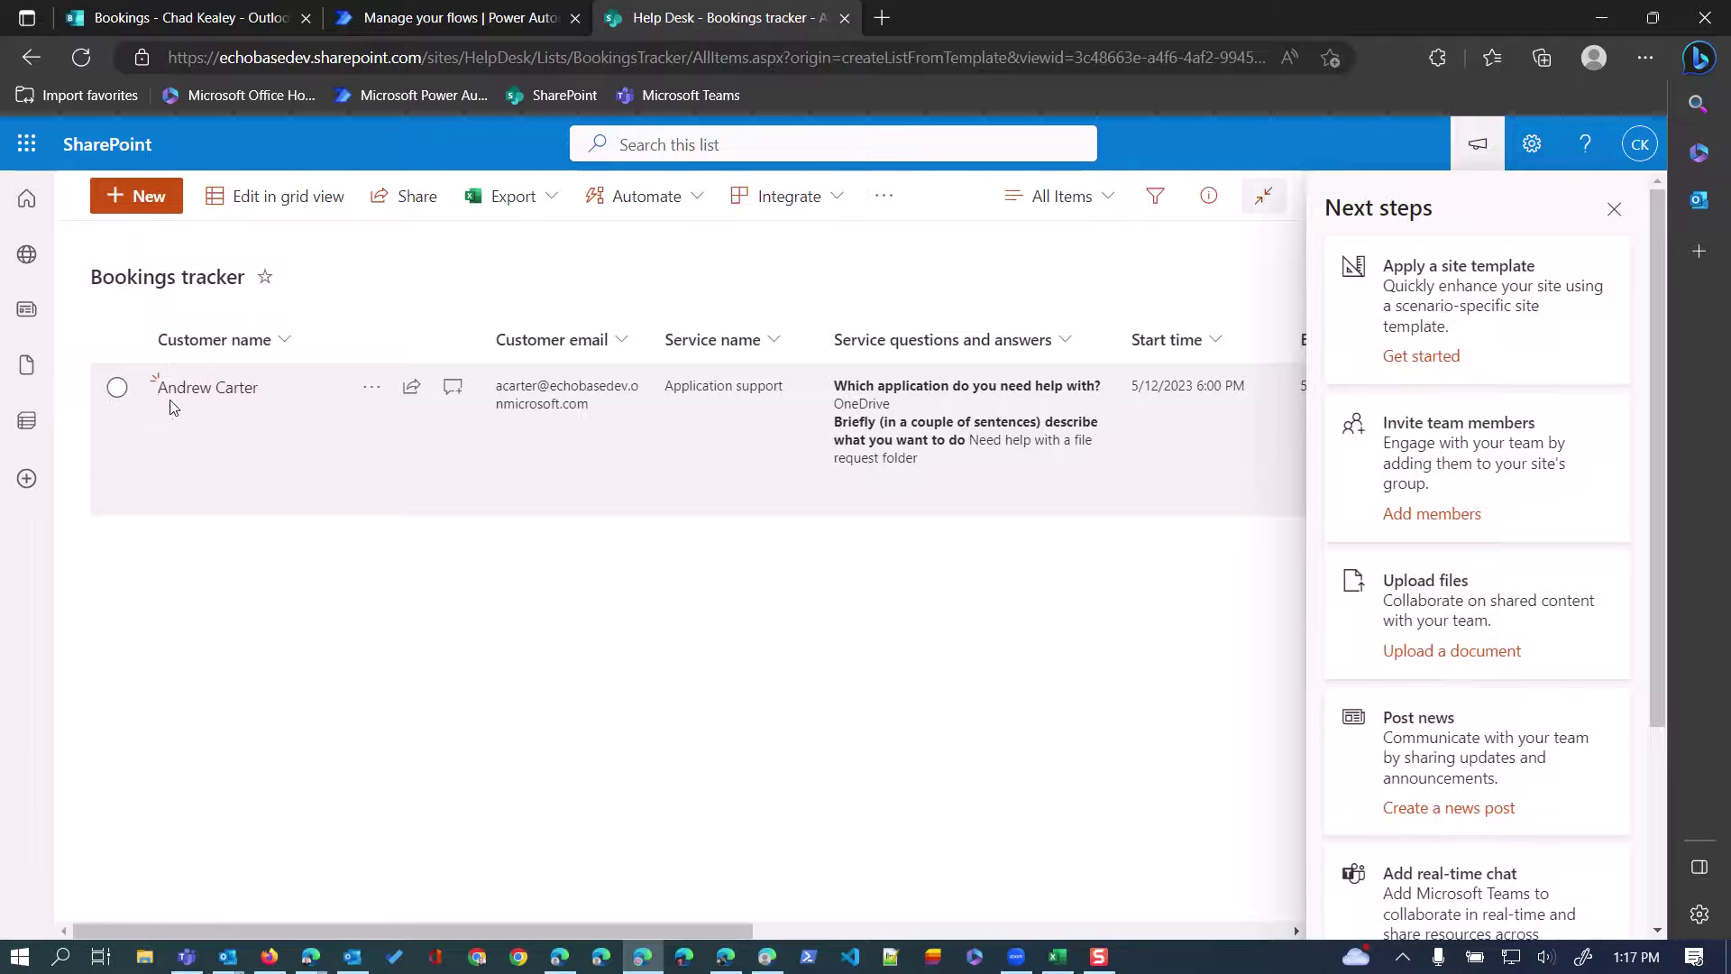
Close the Next steps pane, scroll through the new item's columns, then return to the confirmation.
{"action": "left_click", "coordinate": [1614, 209]}
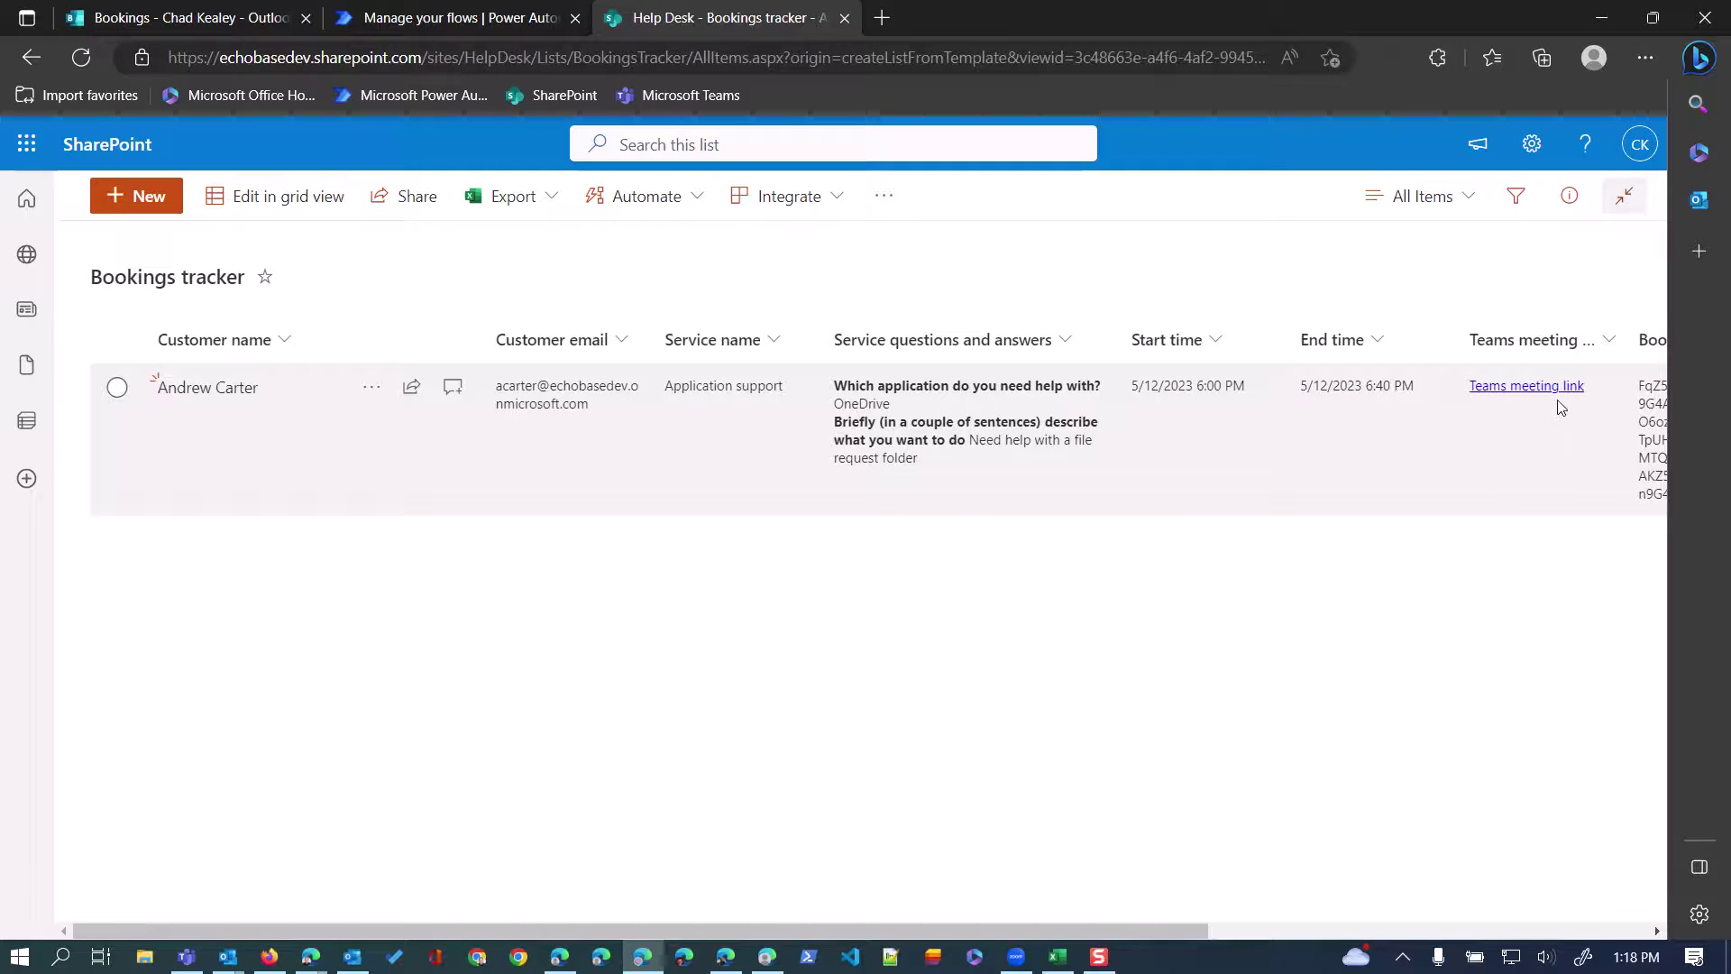
{"action": "left_click_drag", "start_coordinate": [1102, 940], "coordinate": [997, 896]}
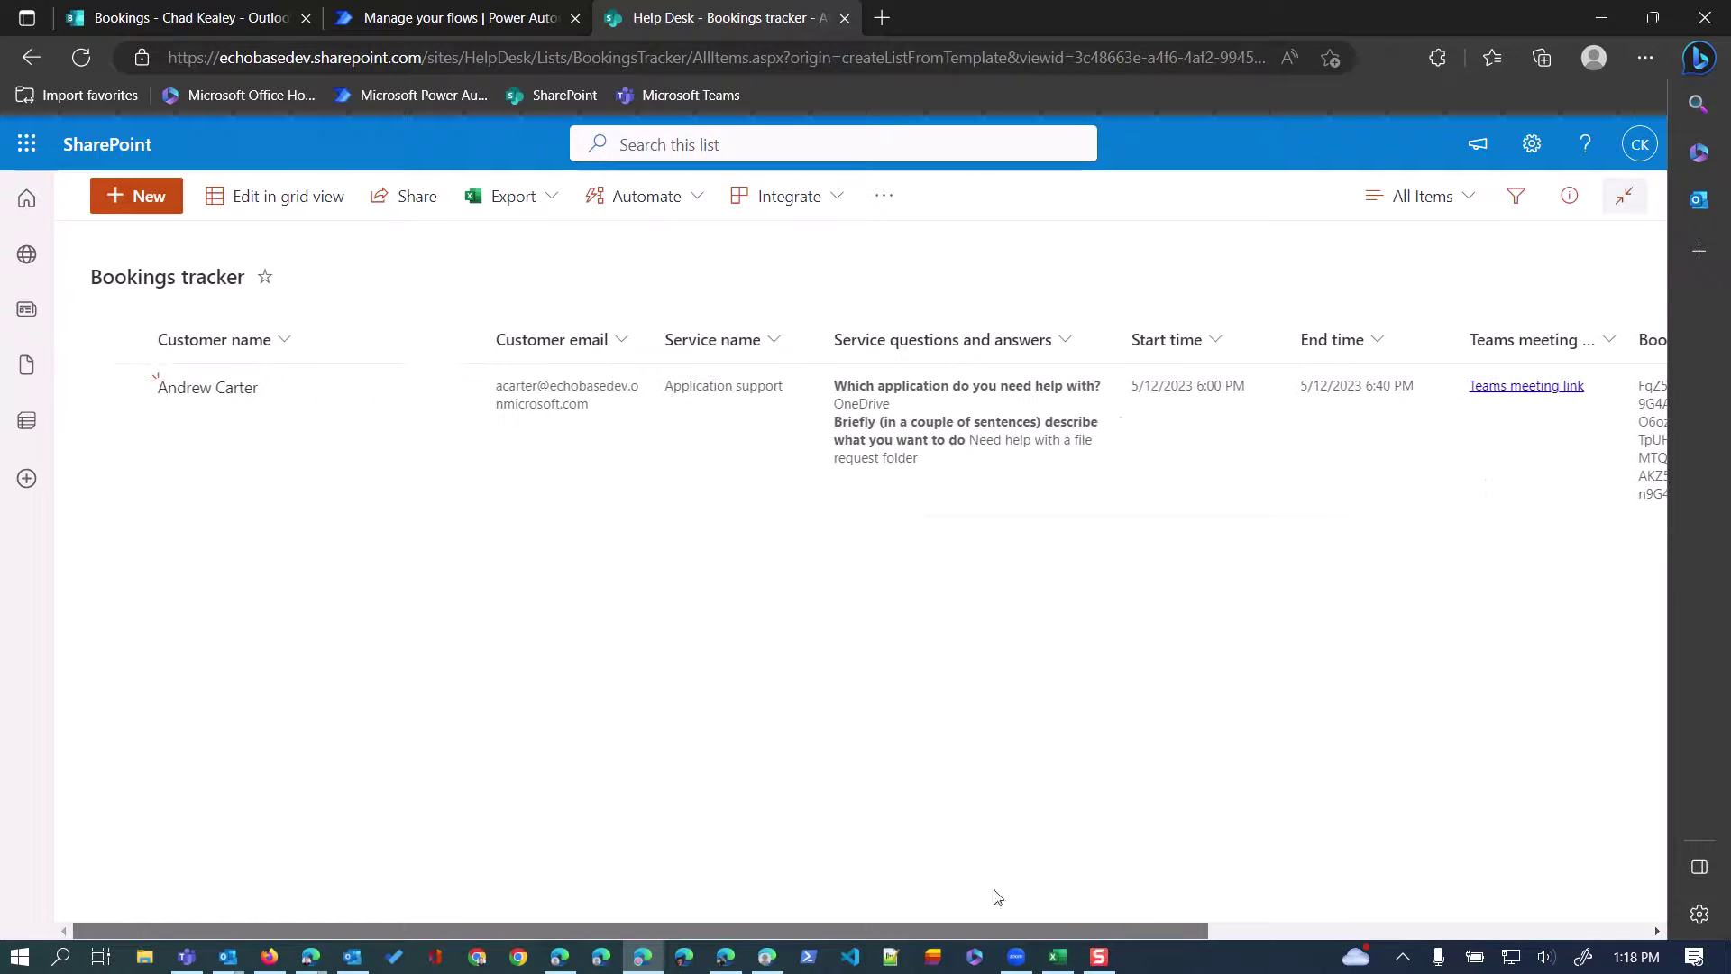
{"action": "left_click", "coordinate": [767, 957]}
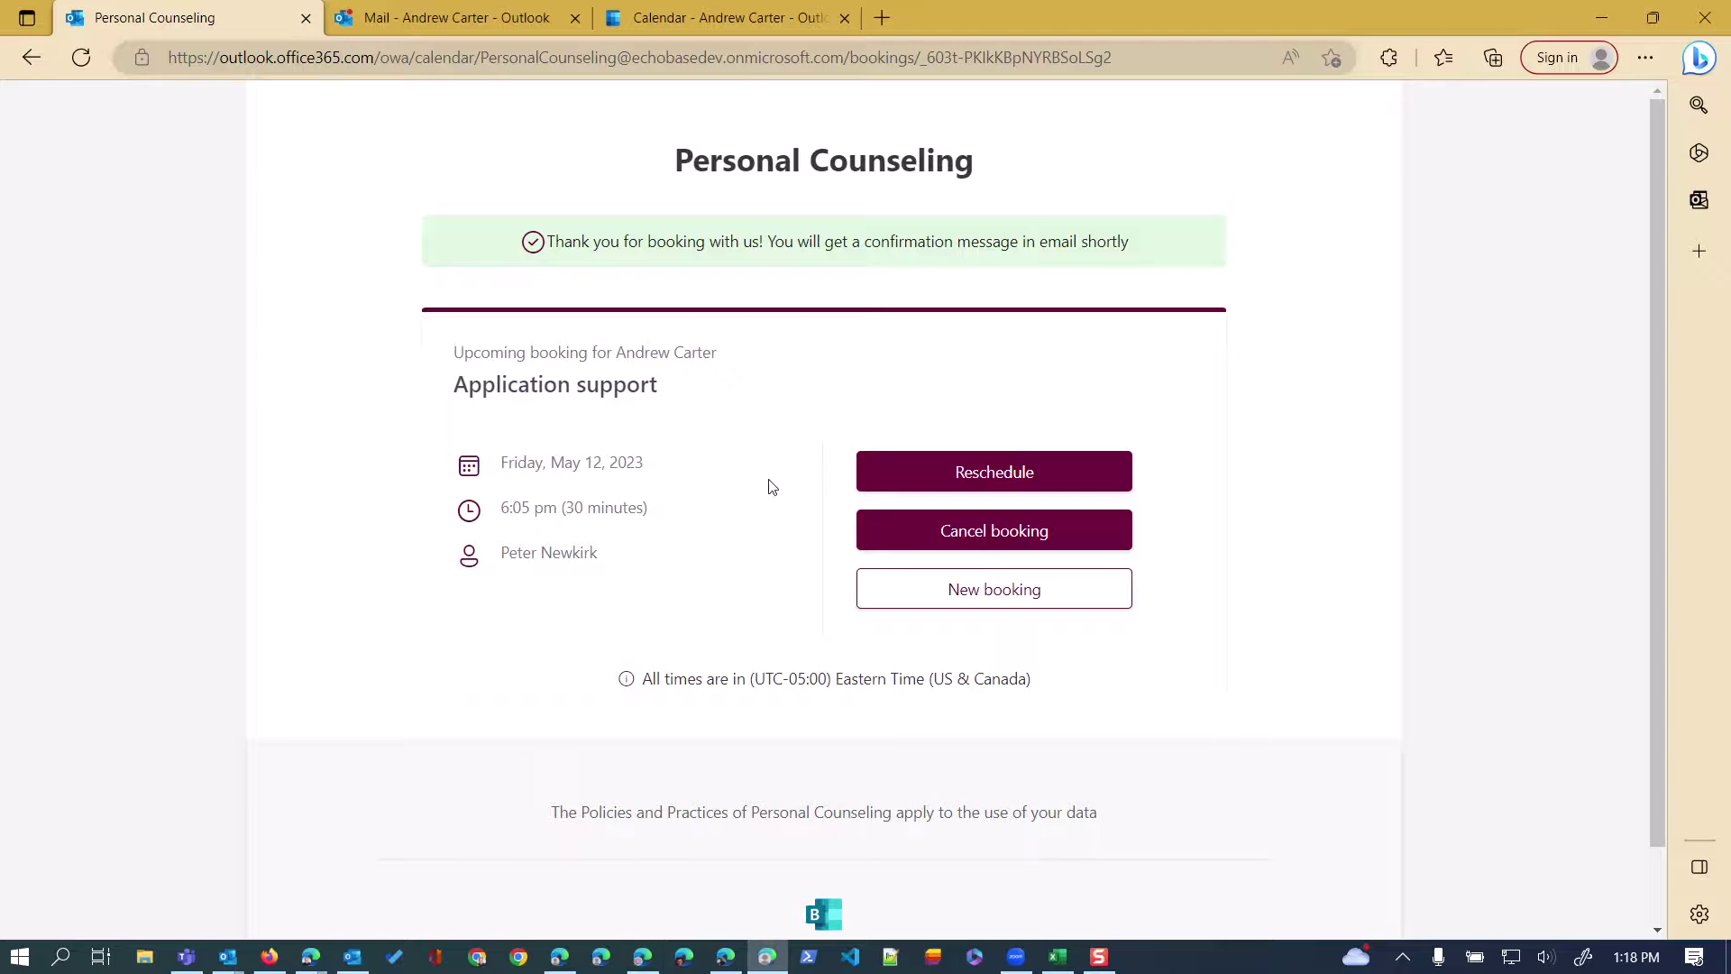
Start a new Virtual consultation booking with a specific staff member on May 15 at 11:00 AM.
{"action": "left_click", "coordinate": [947, 592]}
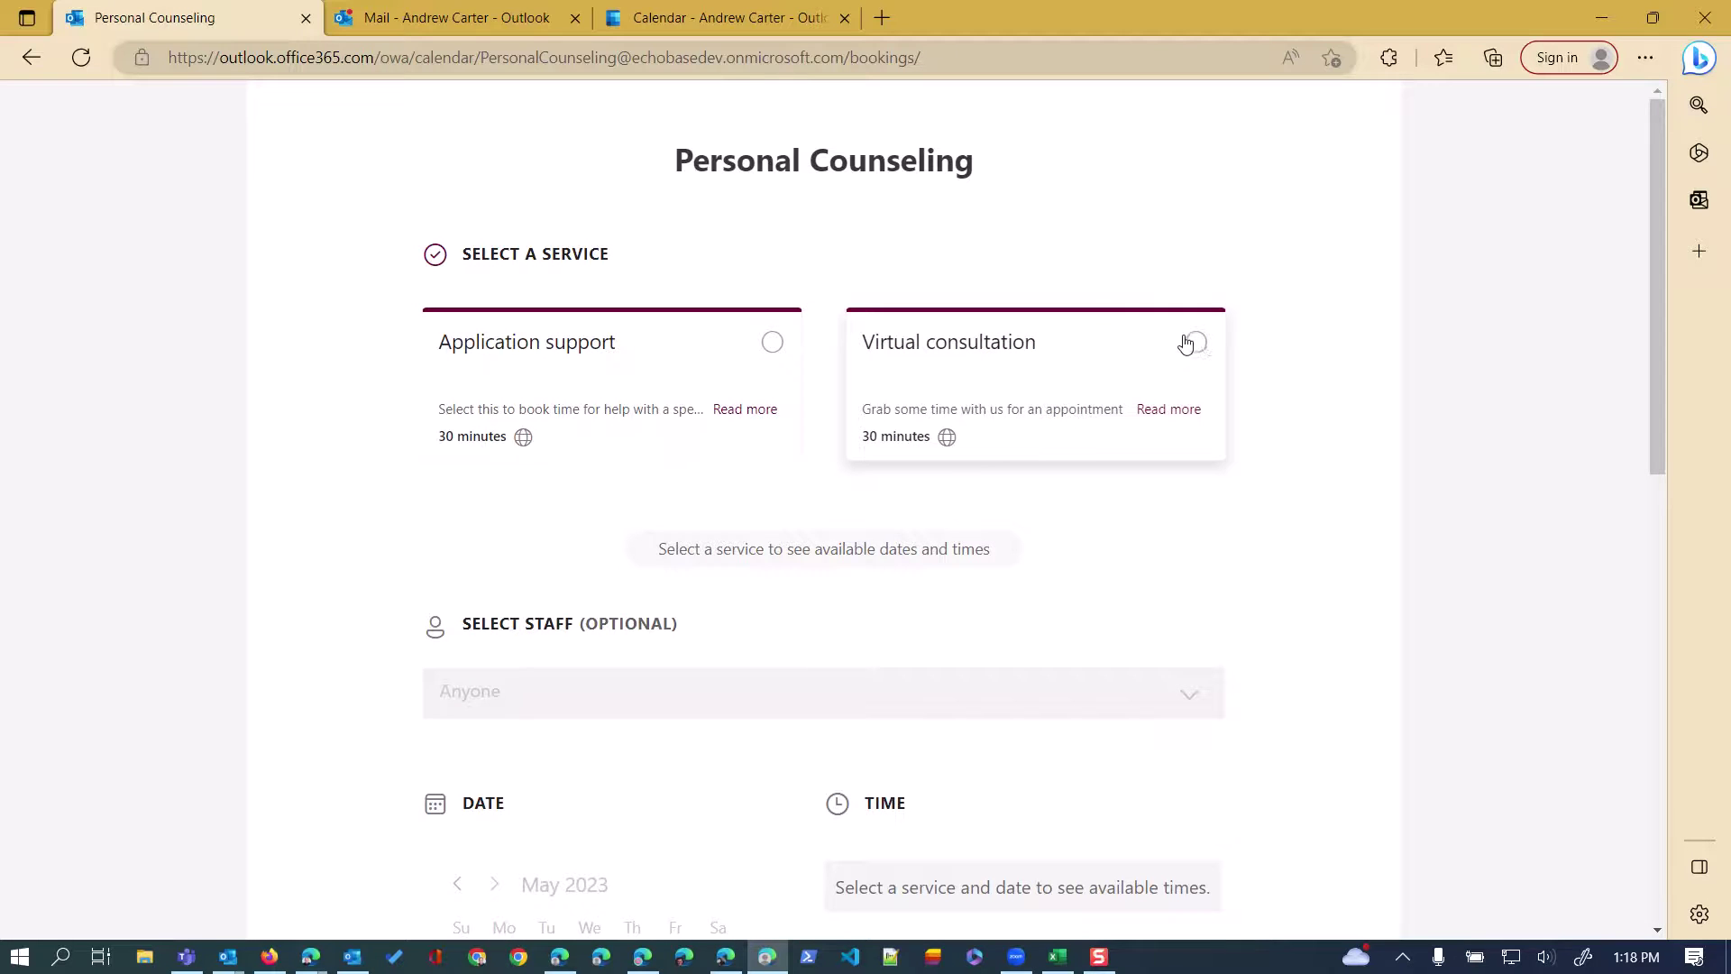
{"action": "left_click", "coordinate": [1195, 342]}
{"action": "left_click", "coordinate": [634, 703]}
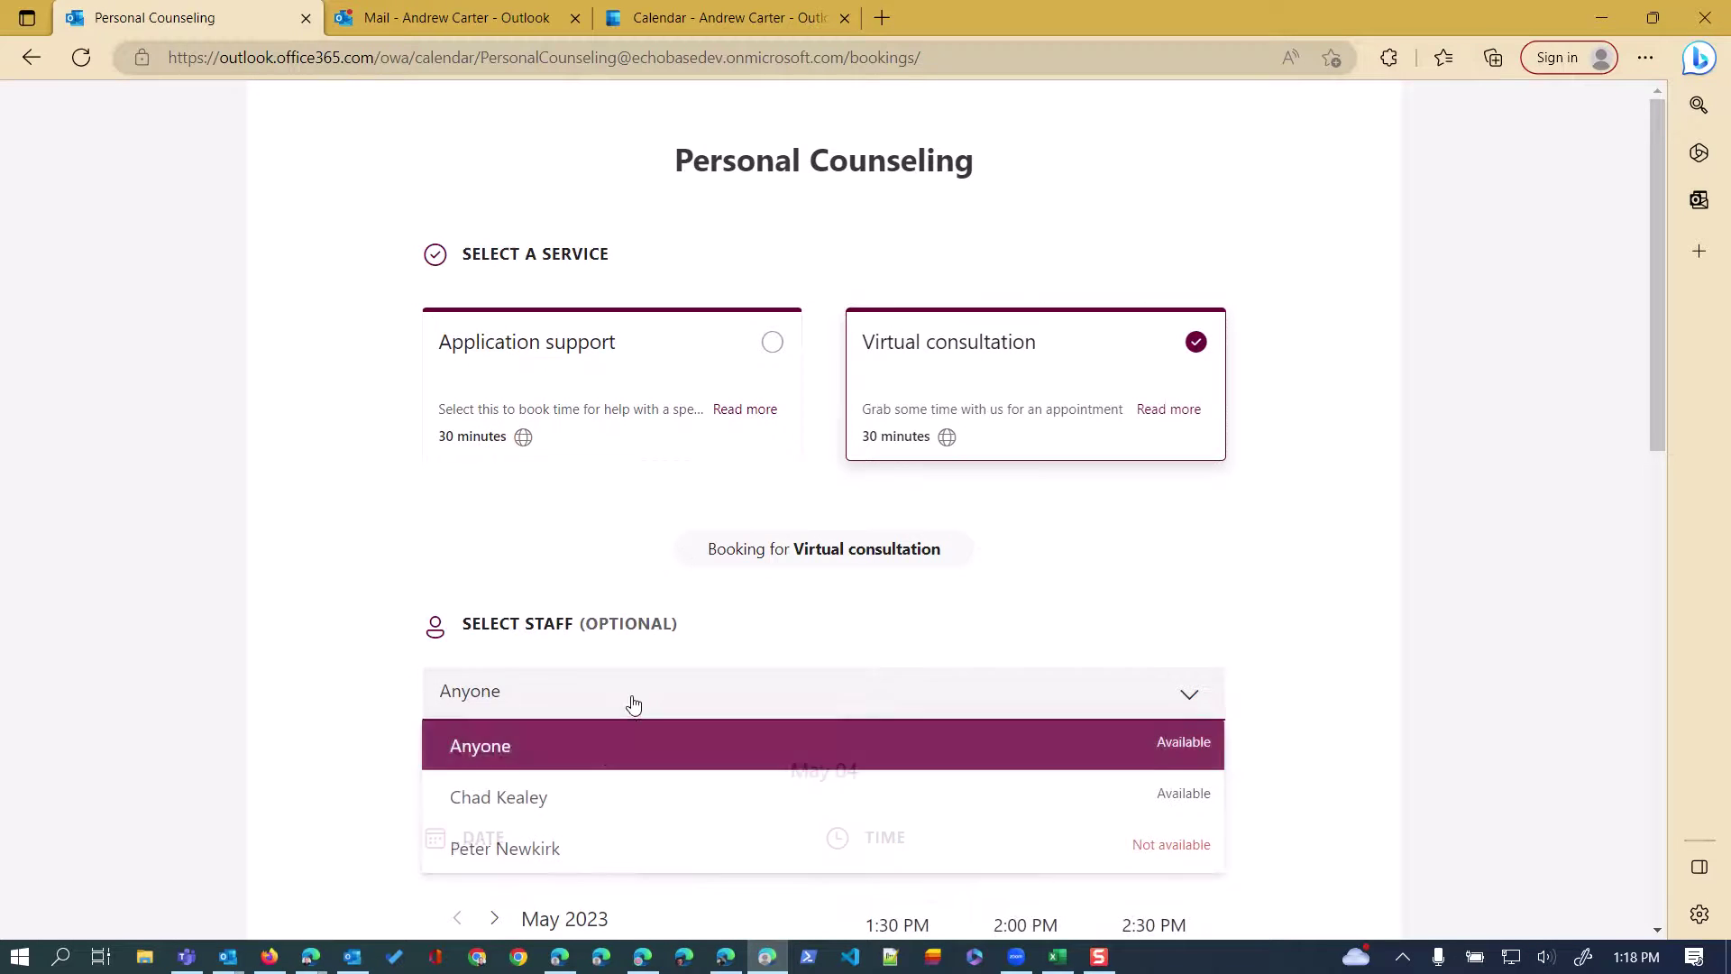
{"action": "left_click", "coordinate": [568, 801]}
{"action": "scroll", "coordinate": [348, 581], "scroll_direction": "down", "scroll_amount": 2}
{"action": "scroll", "coordinate": [348, 581], "scroll_direction": "down", "scroll_amount": 2}
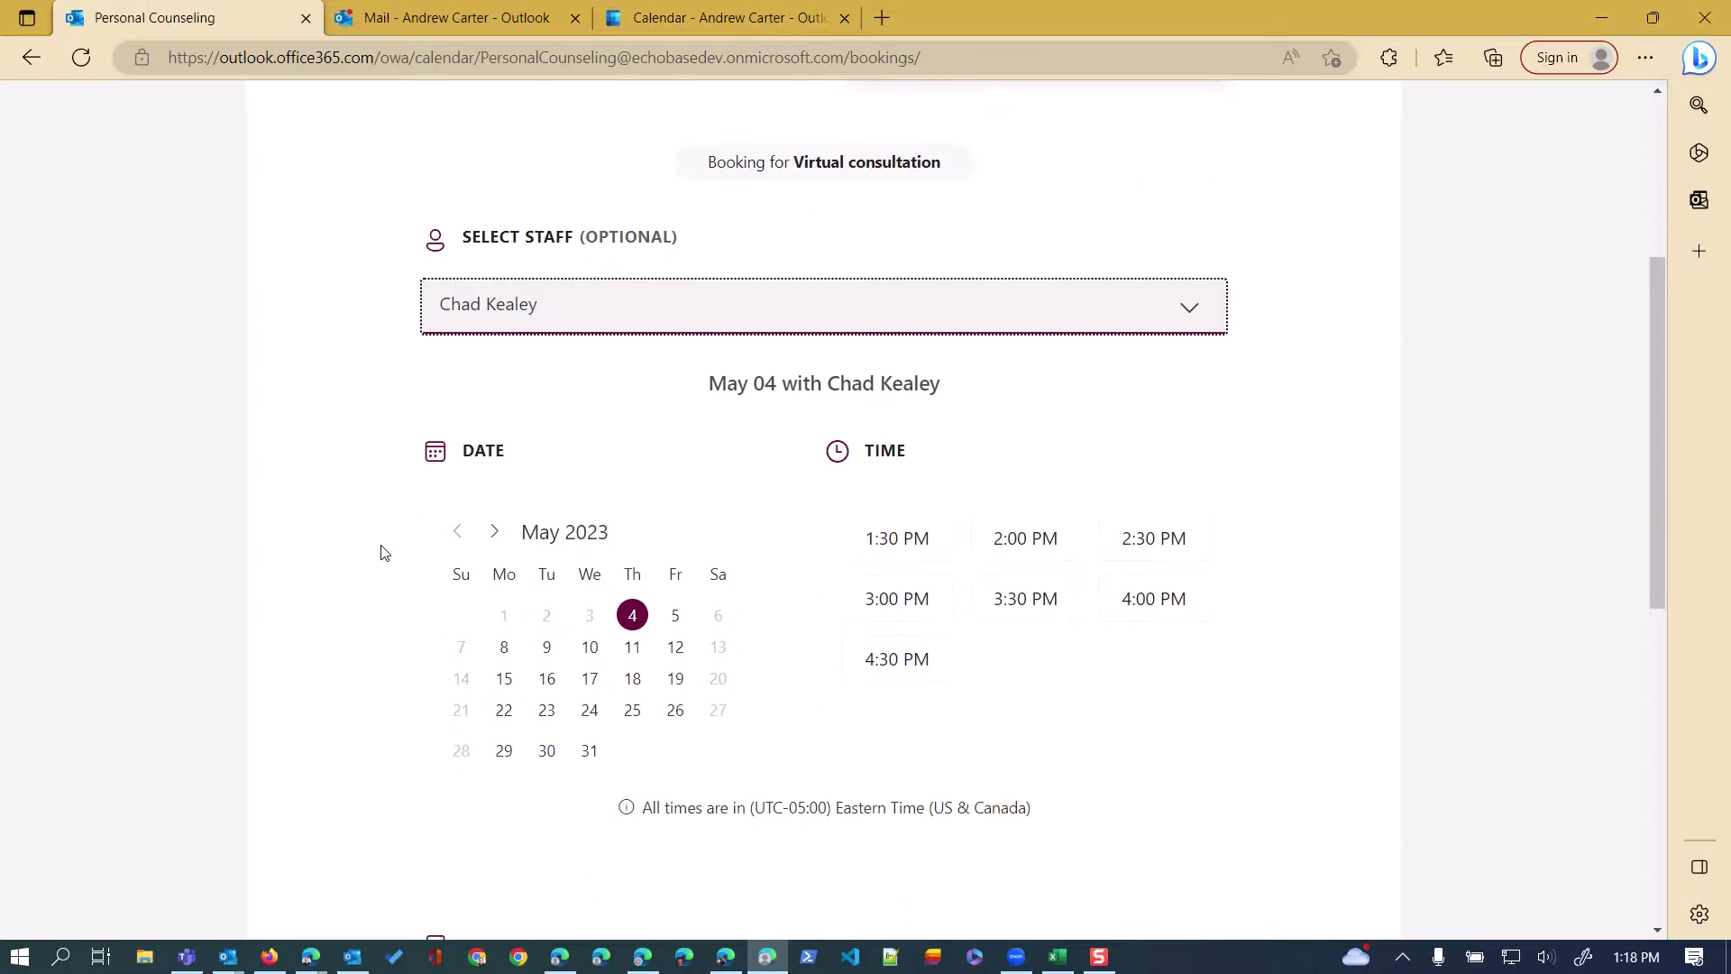
{"action": "left_click", "coordinate": [503, 685]}
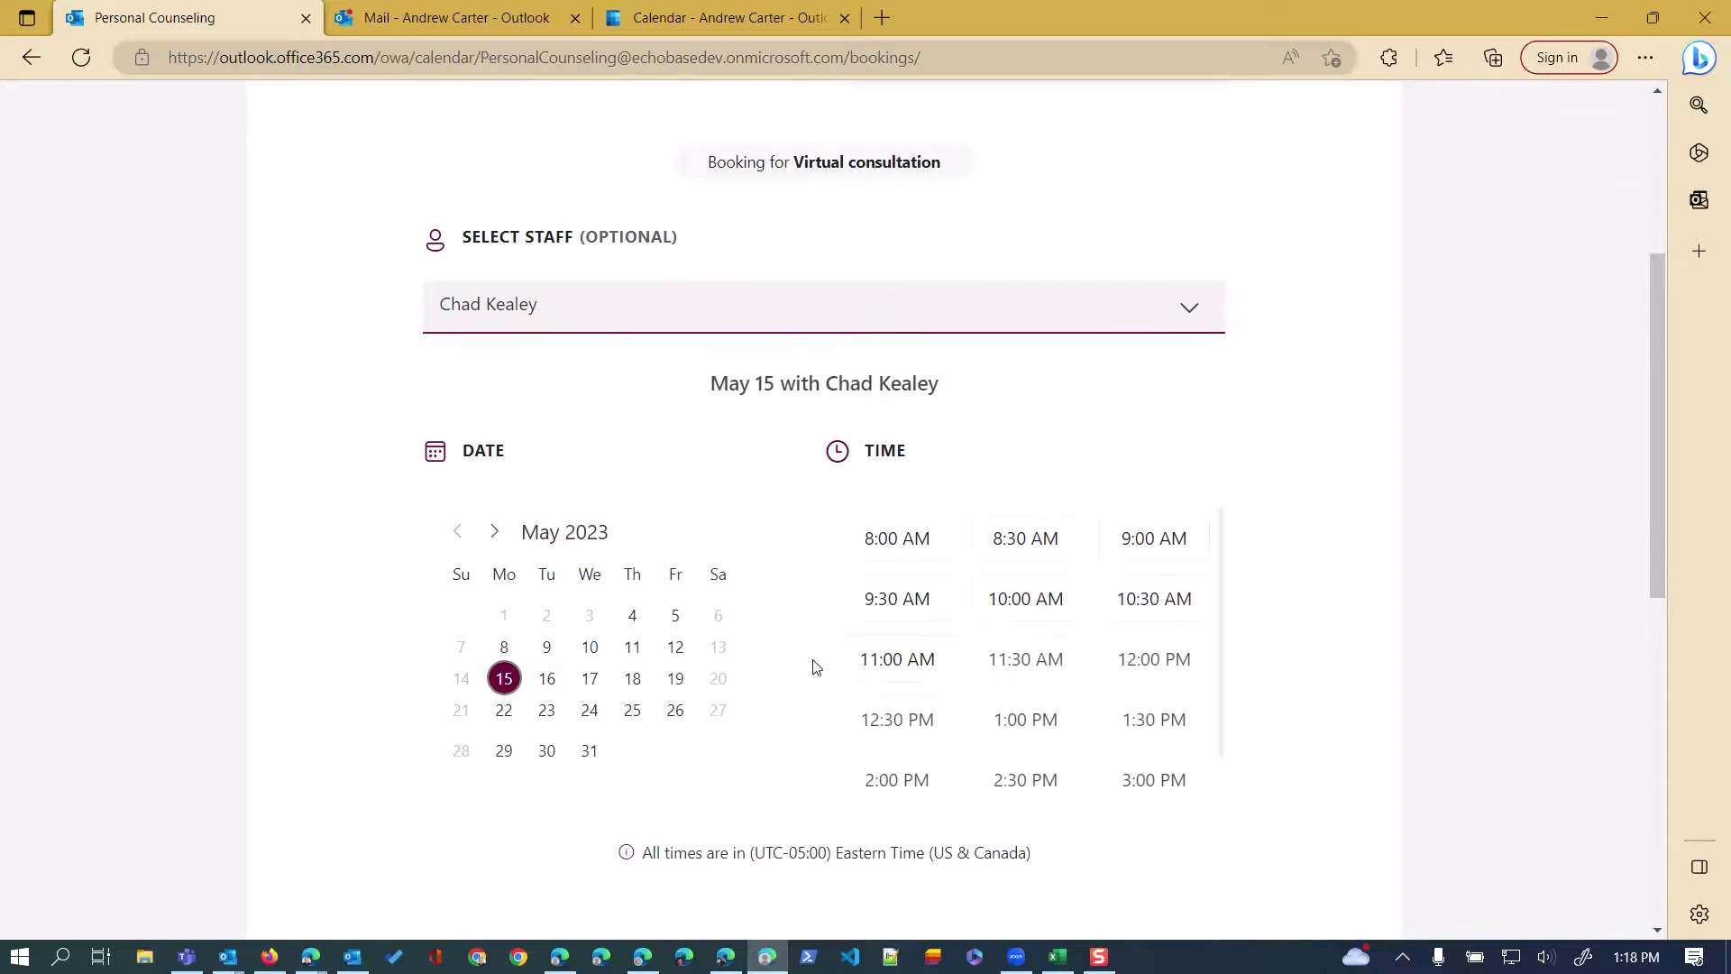
{"action": "left_click", "coordinate": [920, 661]}
{"action": "scroll", "coordinate": [863, 816], "scroll_direction": "down", "scroll_amount": 7}
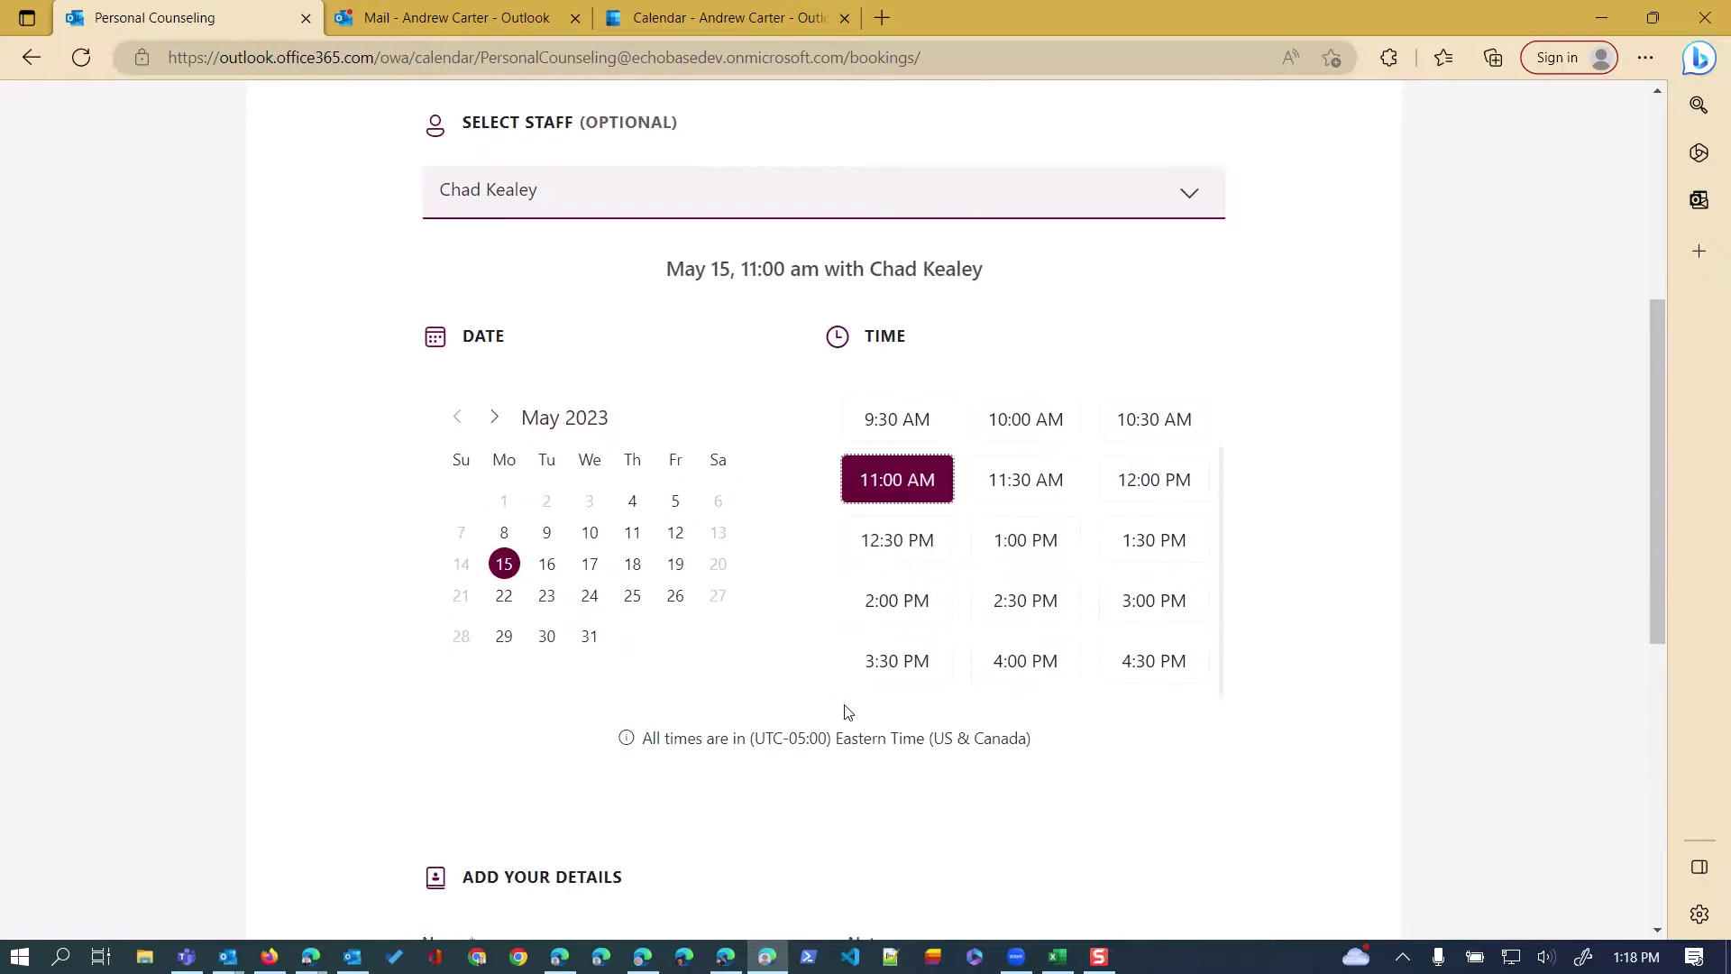
Enter the customer's name and e-mail, then submit the booking.
{"action": "left_click", "coordinate": [533, 445]}
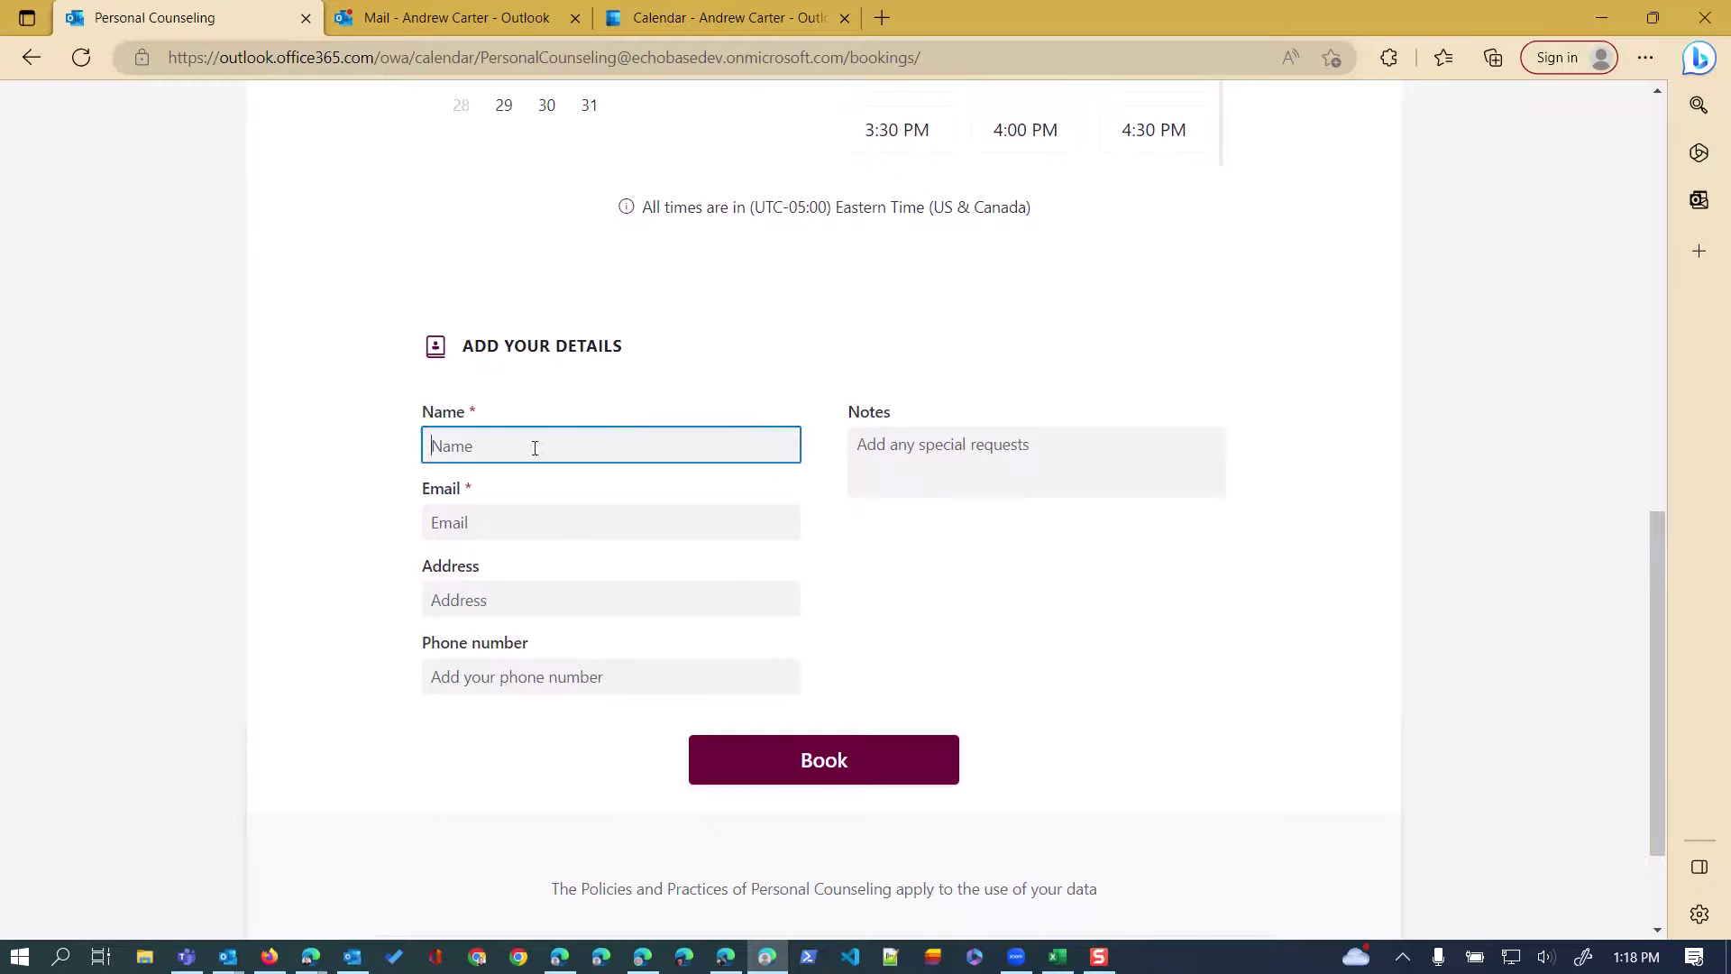
{"action": "key", "text": "Tab"}
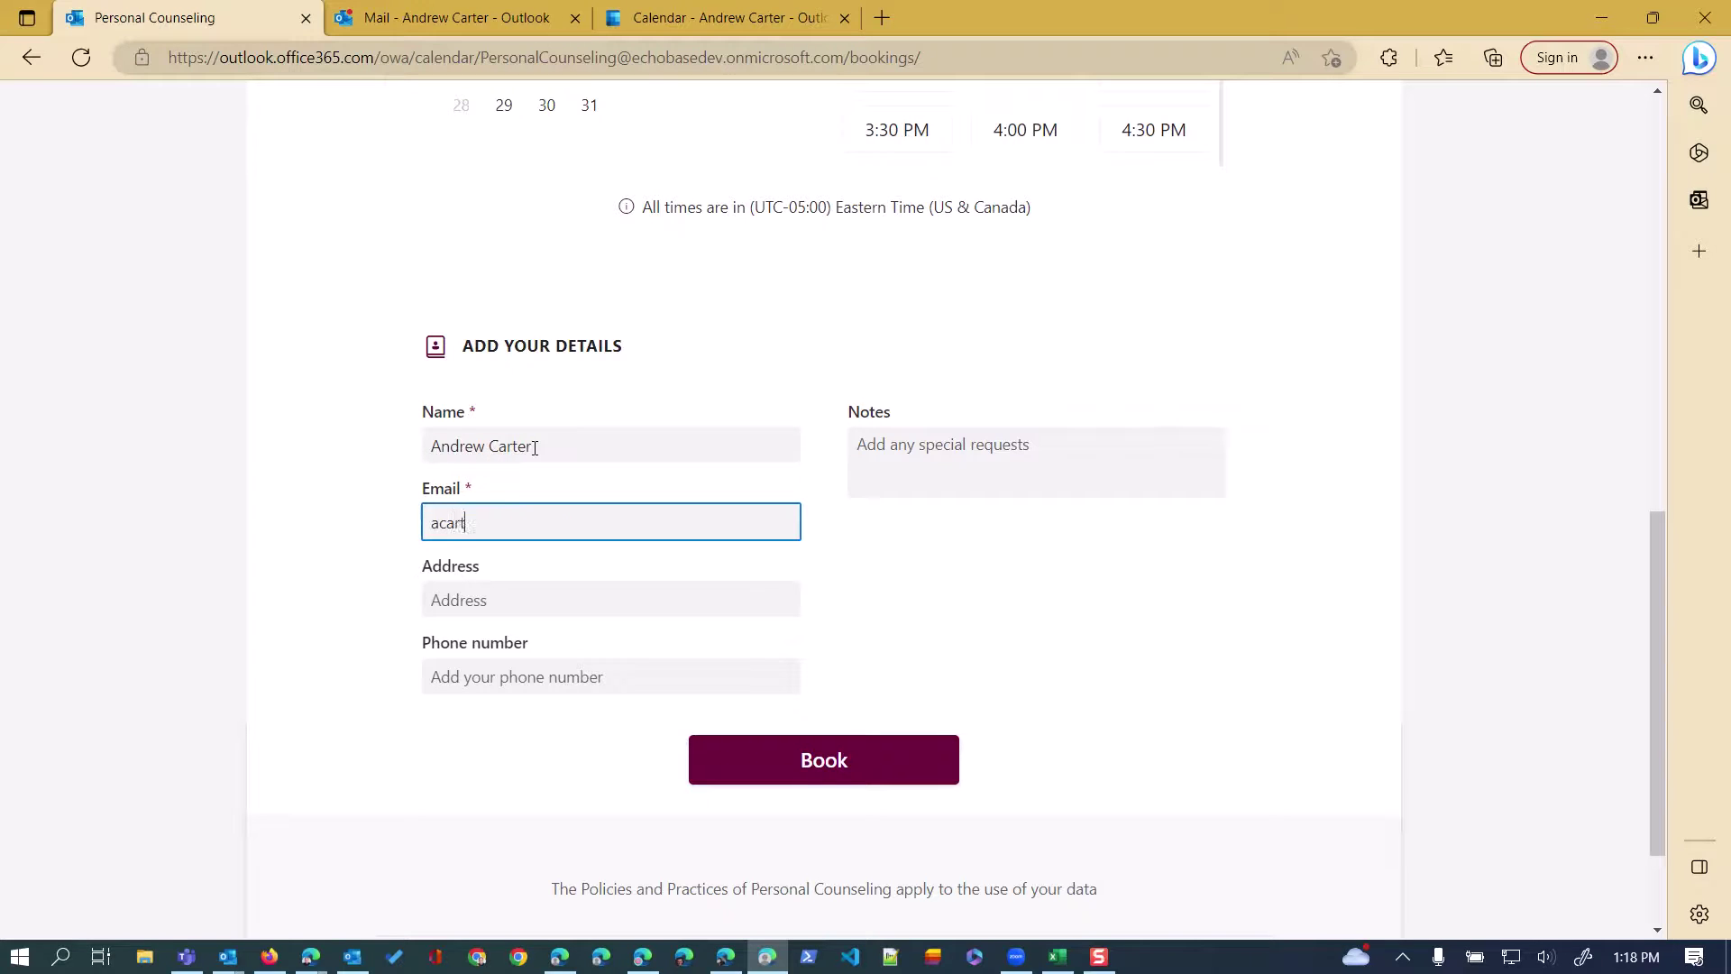
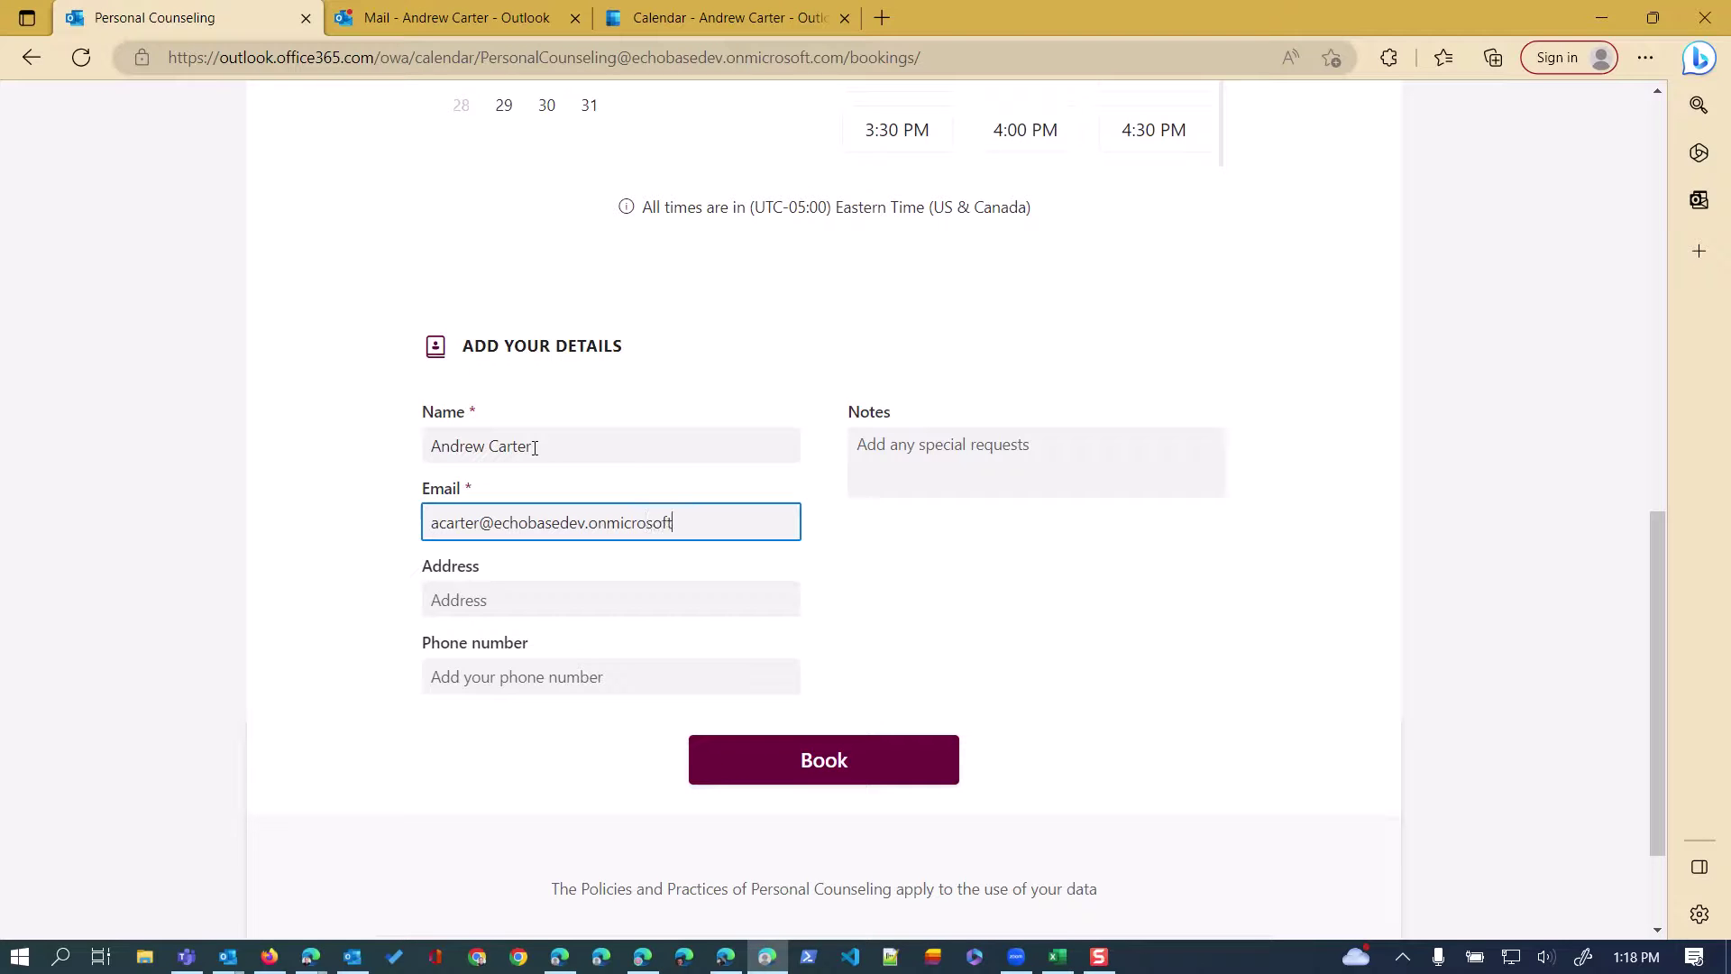
{"action": "left_click", "coordinate": [840, 762]}
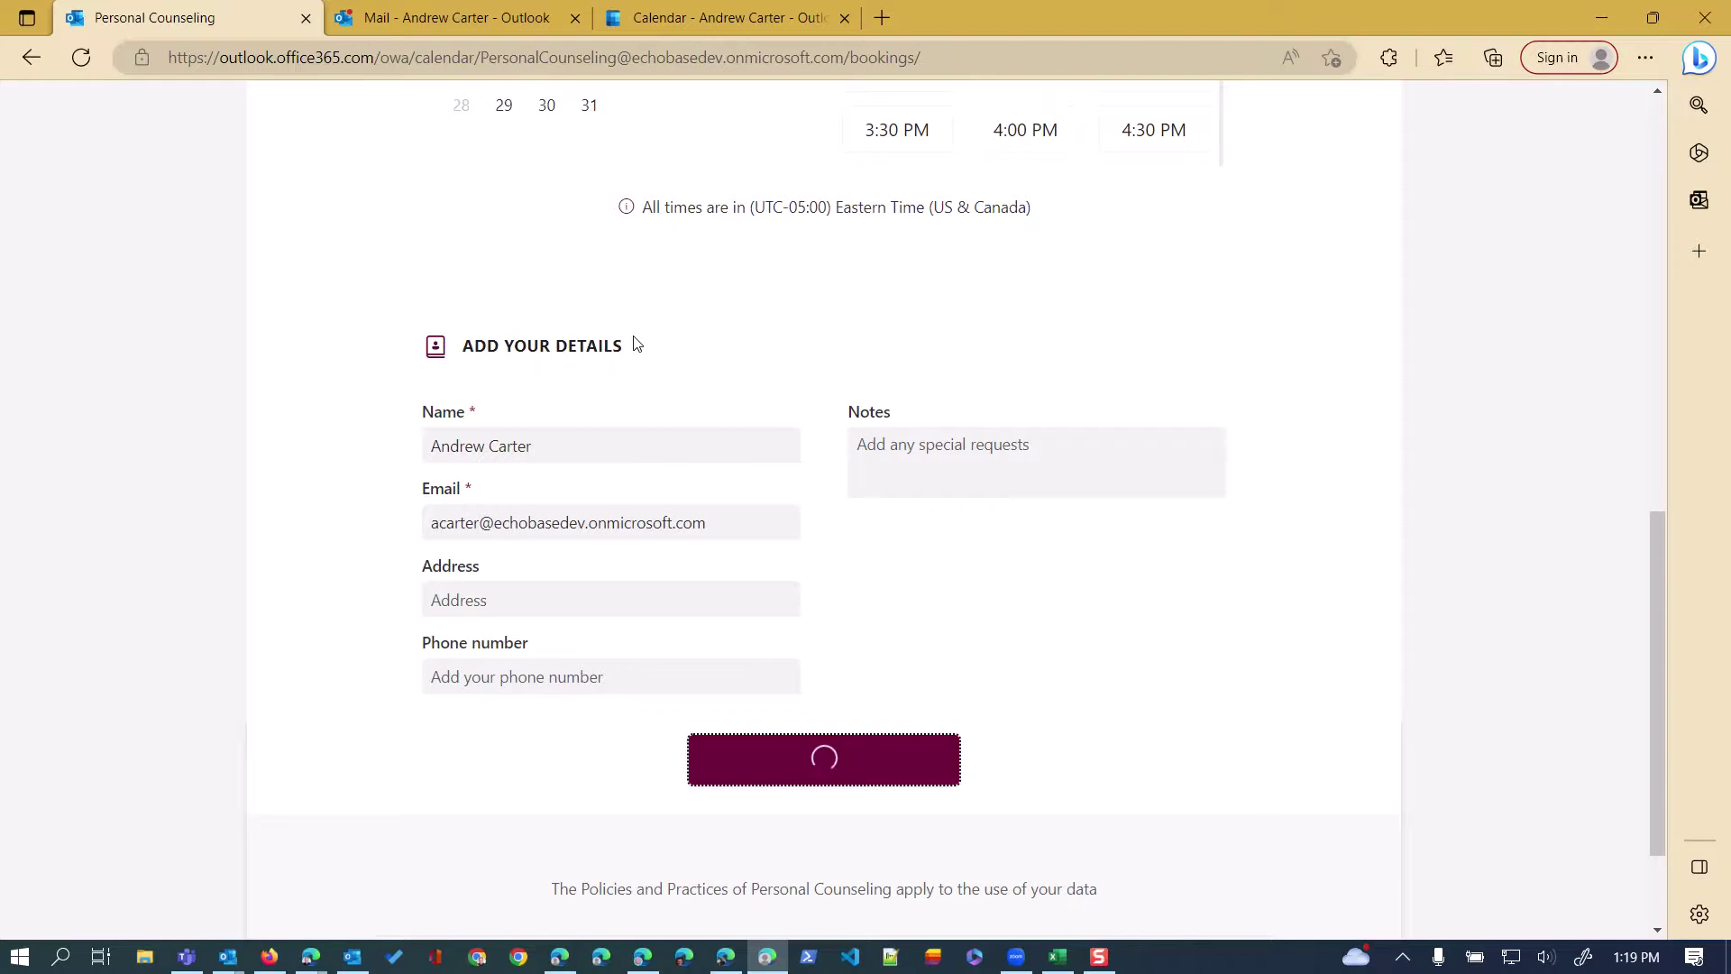
{"action": "key", "text": "alt+Tab"}
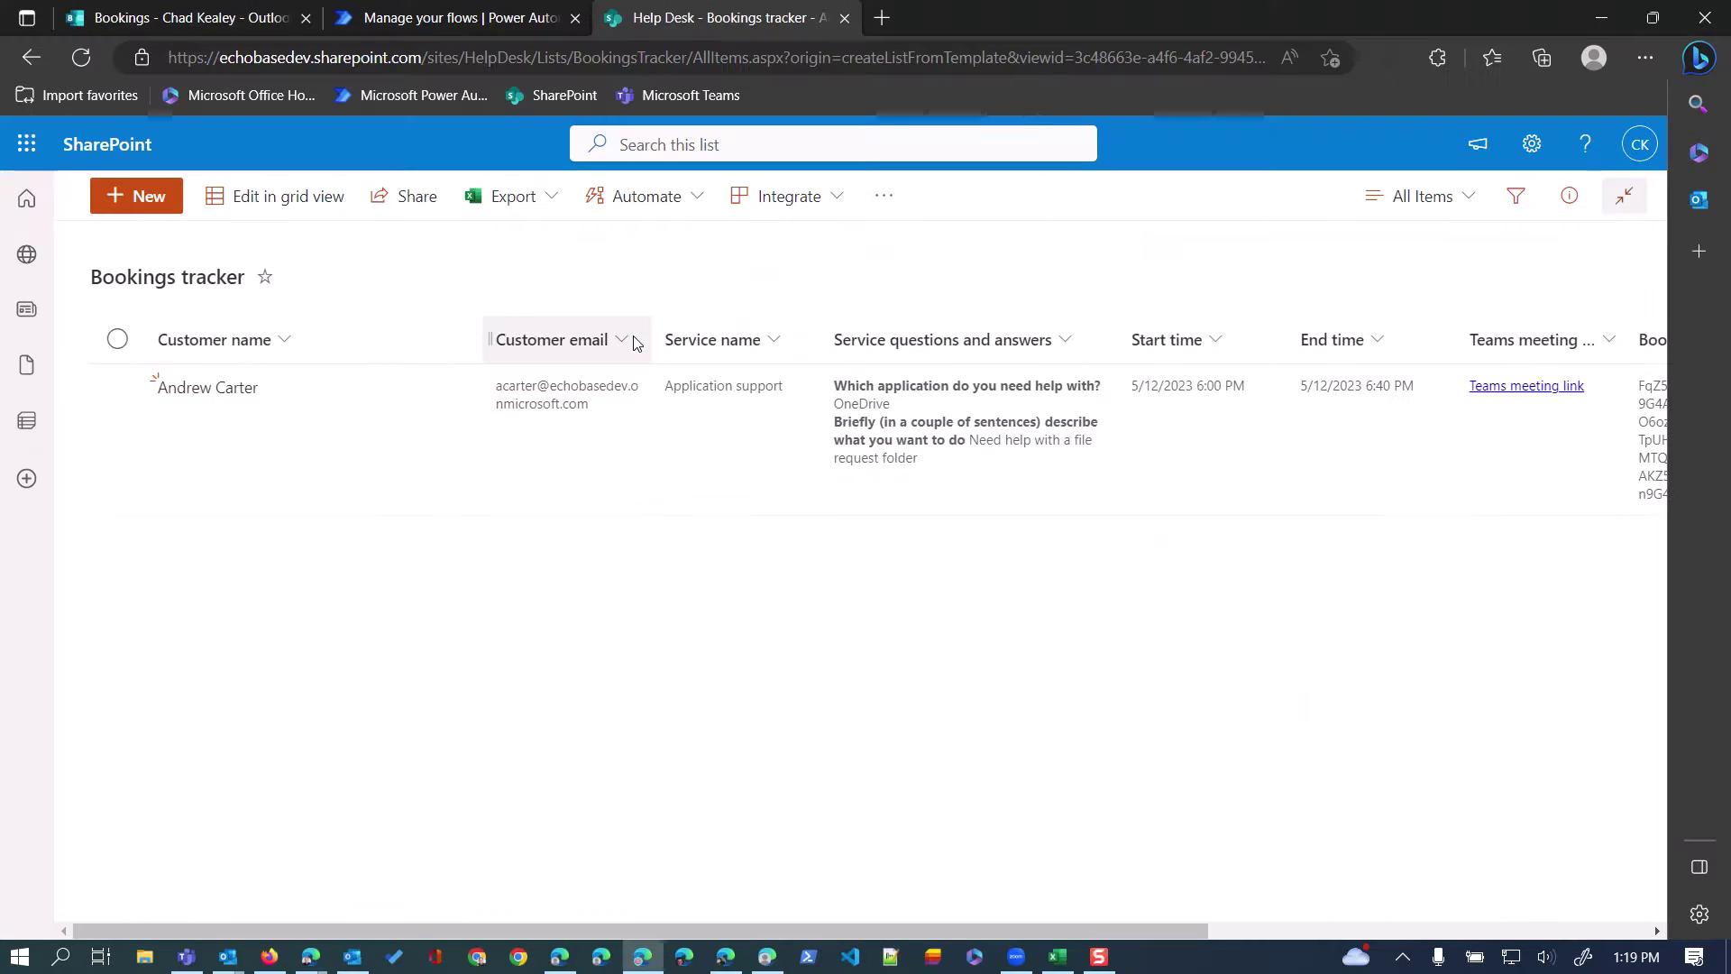
Refresh the Bookings tracker to show the Virtual consultation row, then switch to the Bookings services page.
{"action": "left_click", "coordinate": [81, 58]}
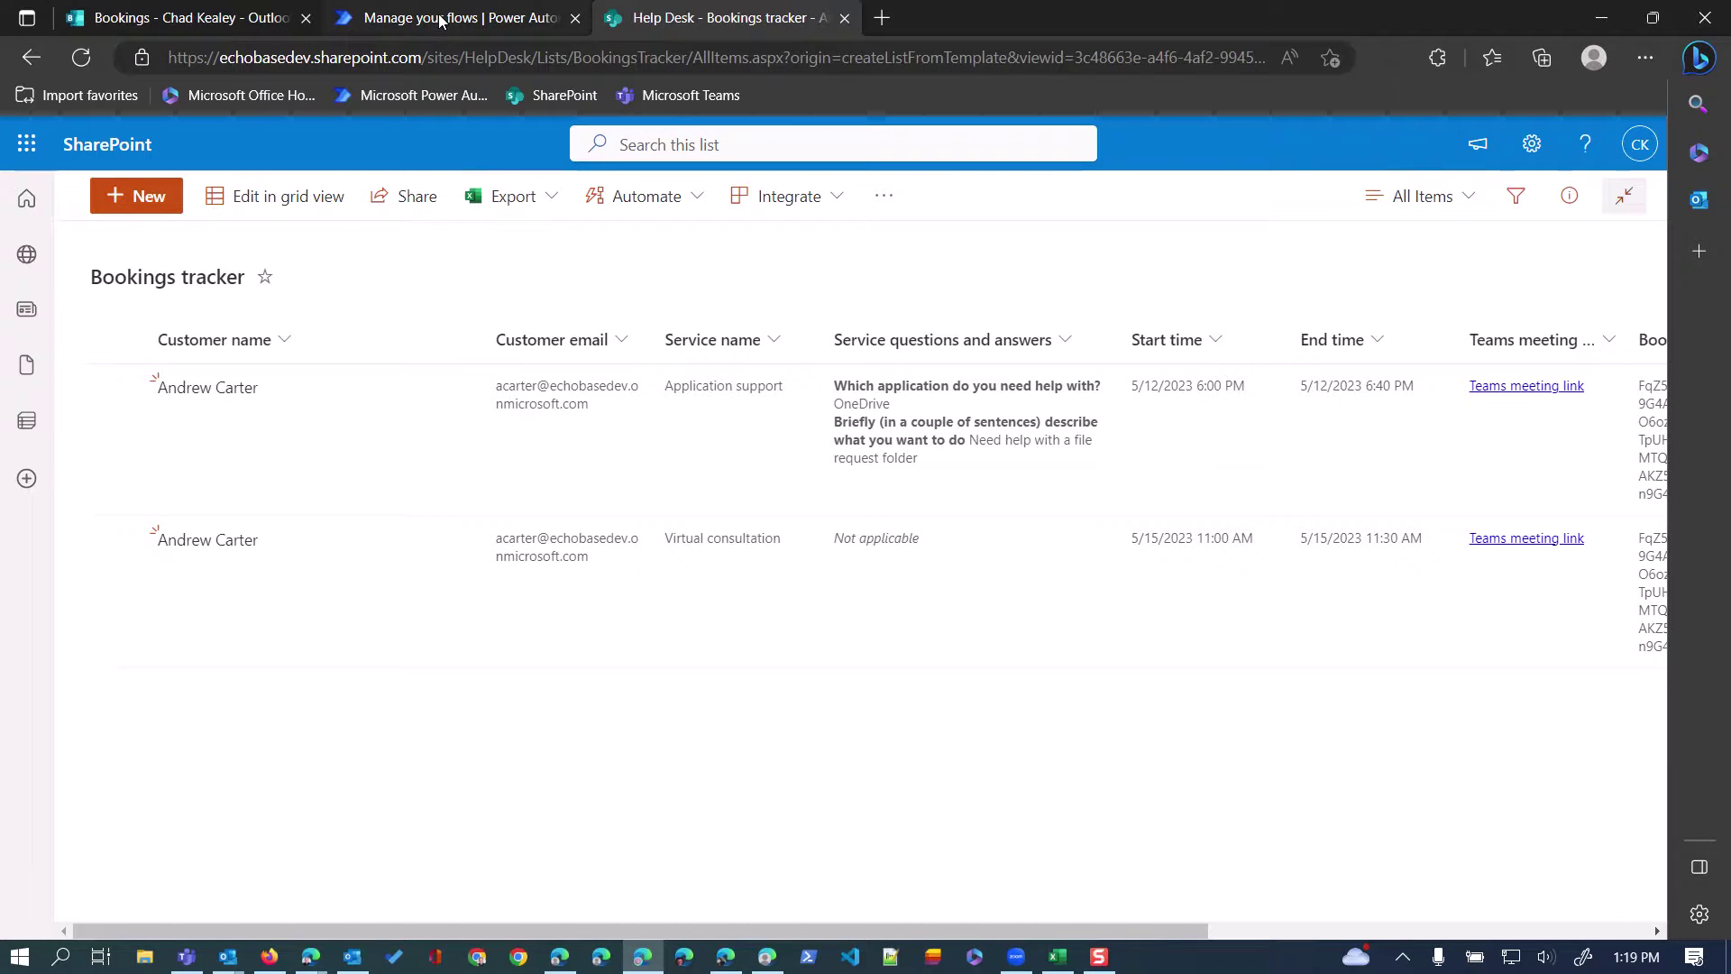
{"action": "left_click", "coordinate": [263, 18]}
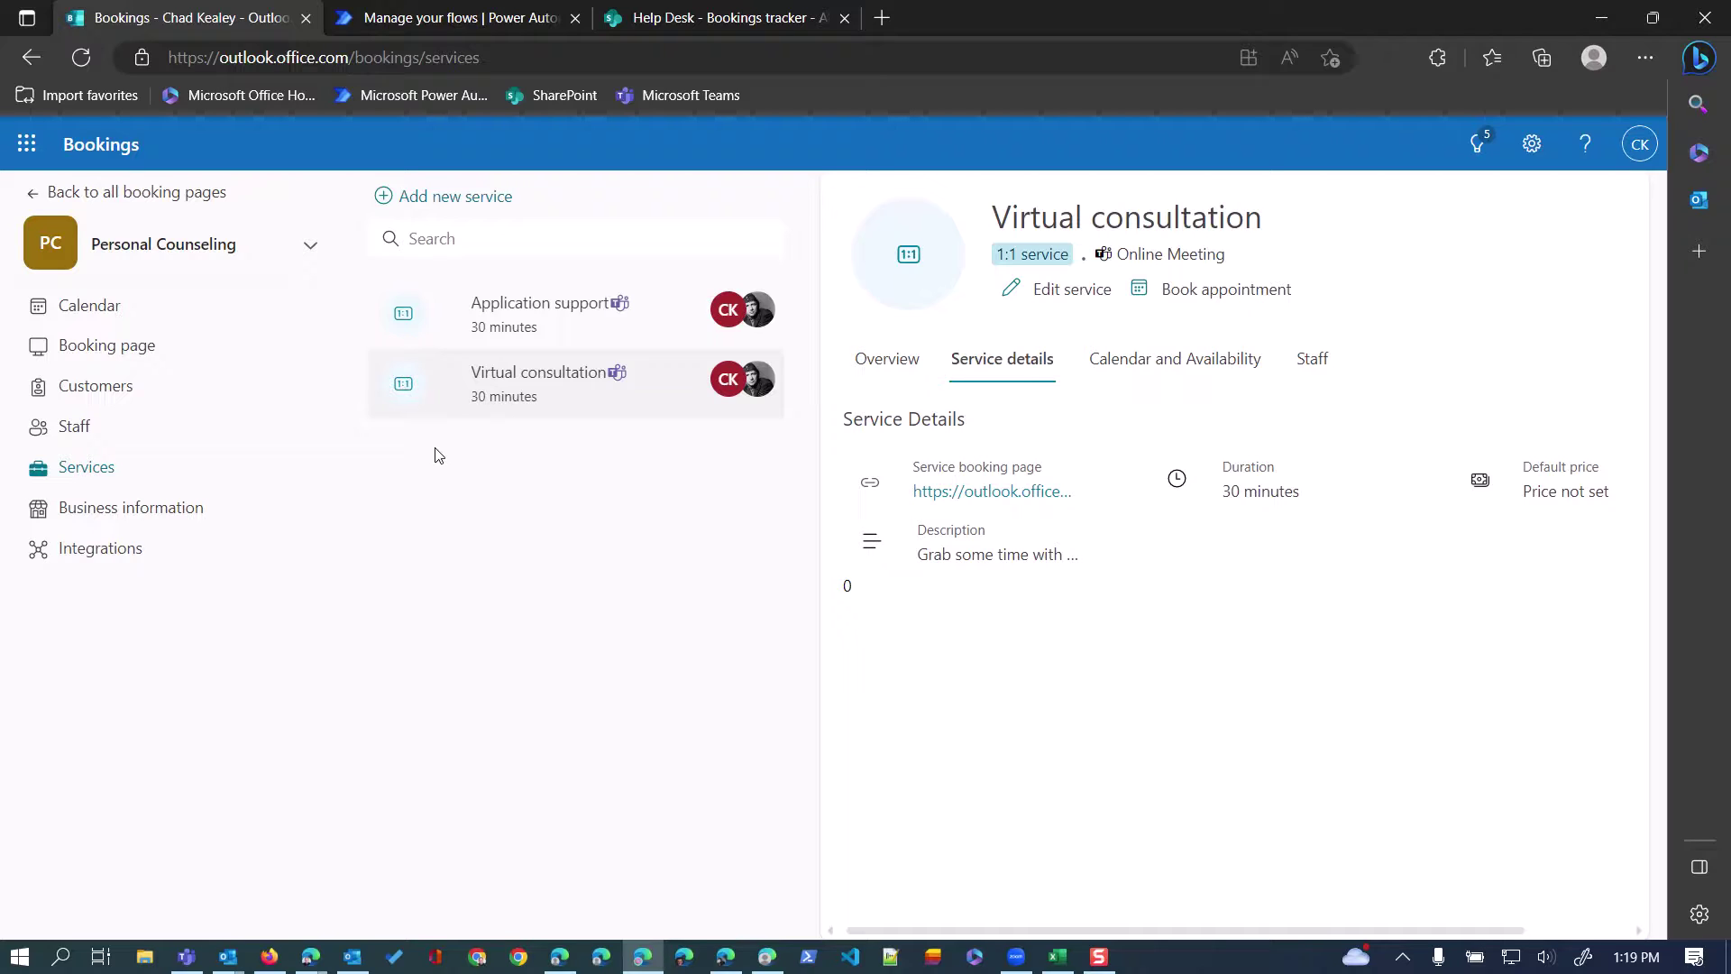
{"action": "mouse_move", "coordinate": [408, 416]}
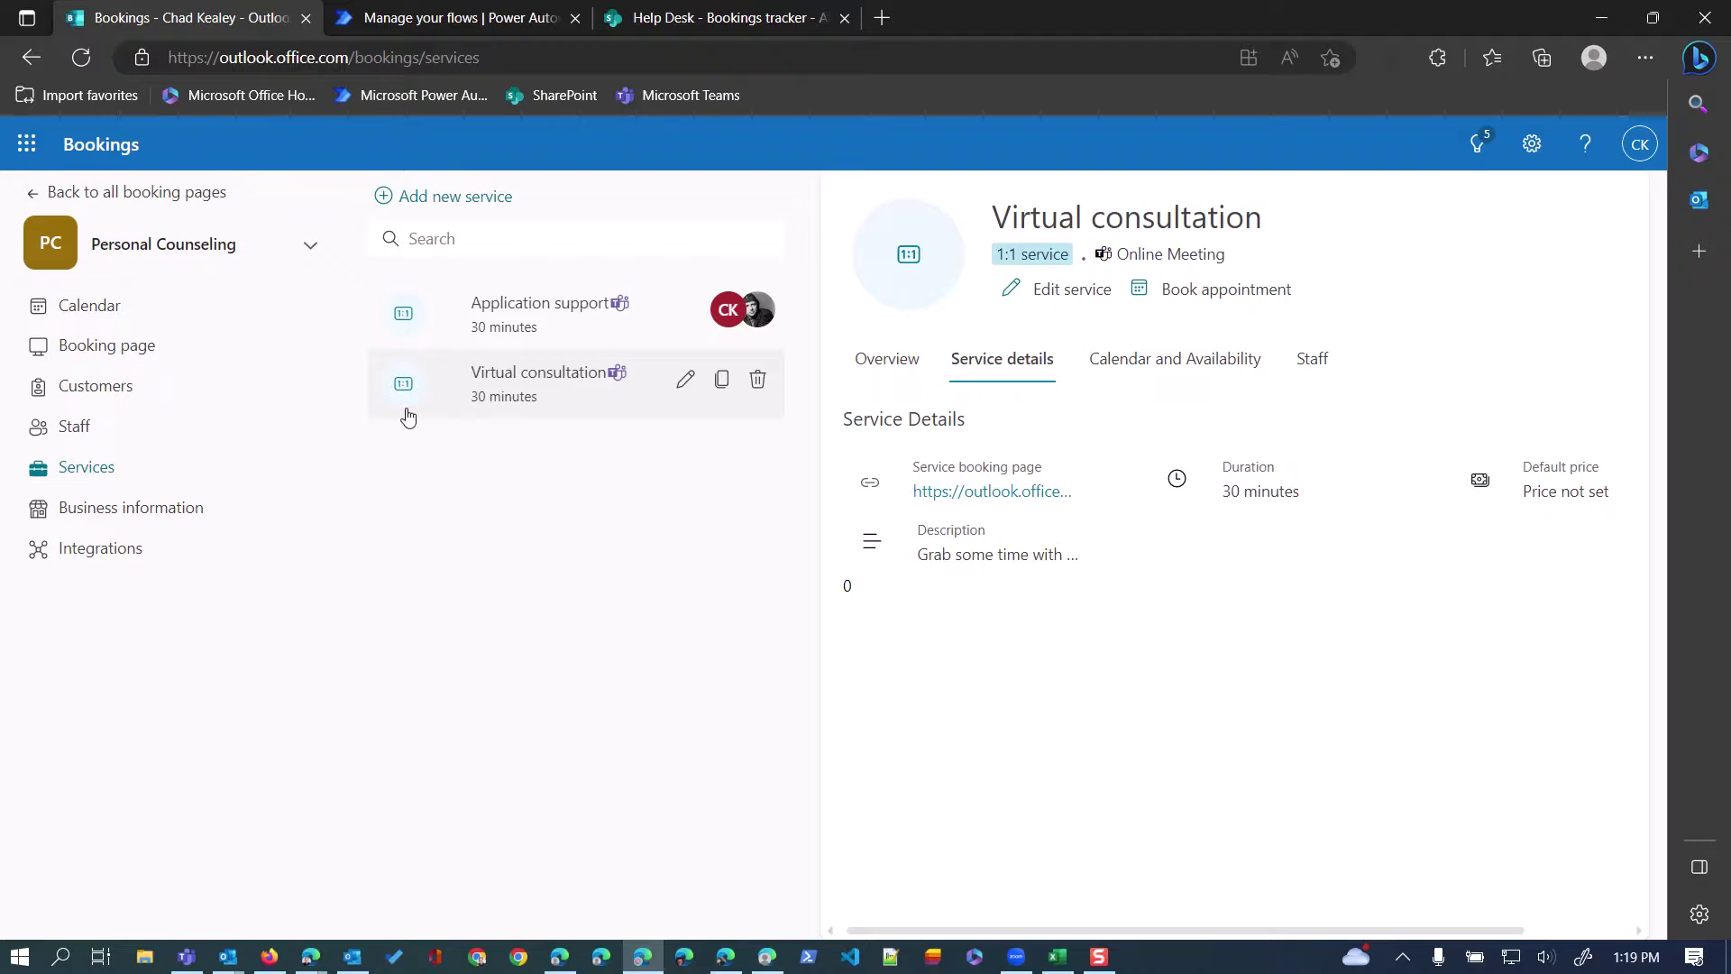